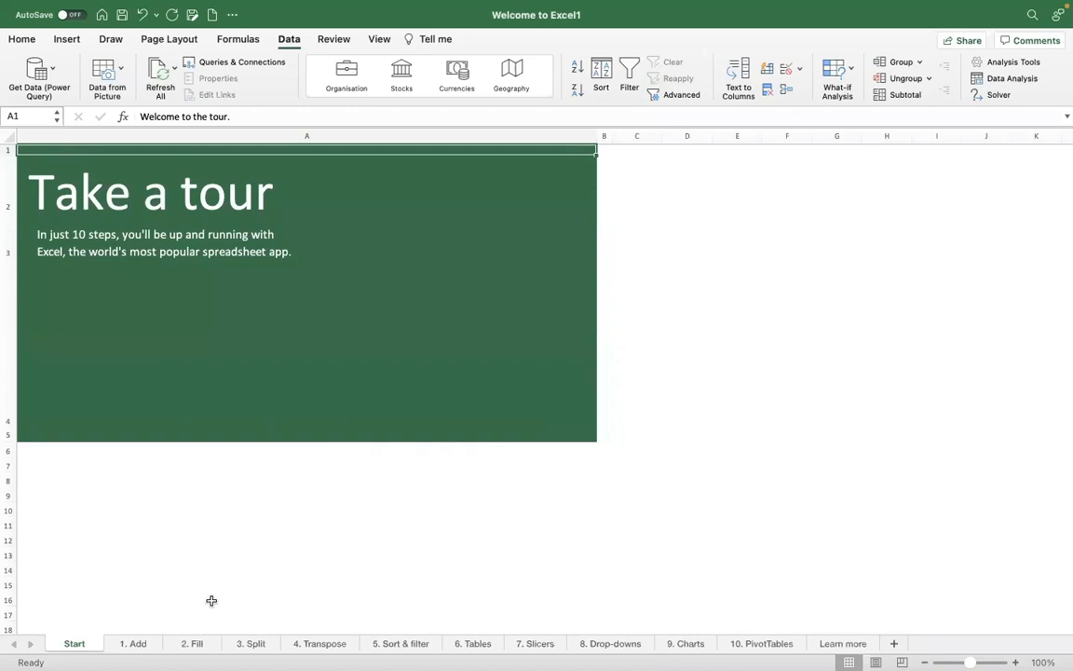
Open the "1. Add" worksheet of the tour workbook to show its adding exercise.
left_click(139, 643)
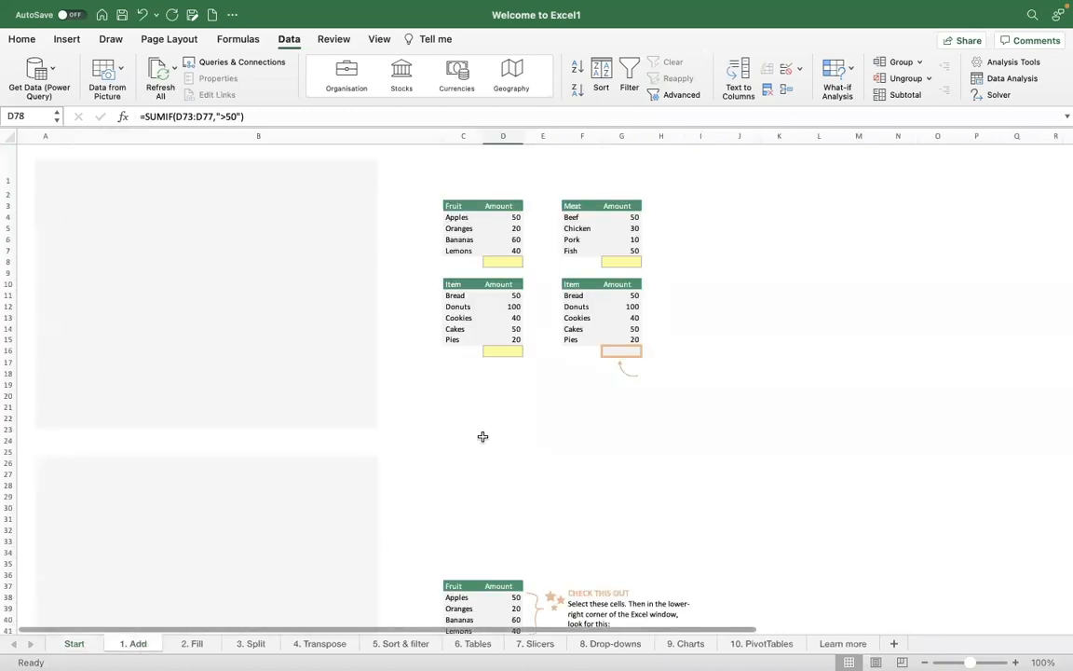
left_click(331, 425)
left_click(294, 516)
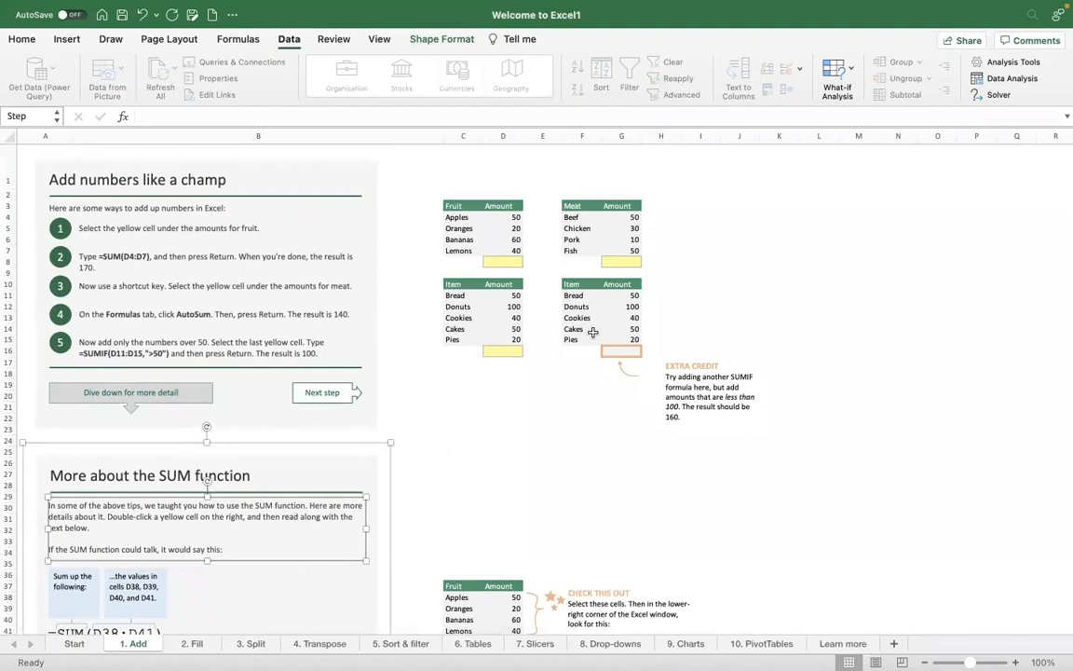
Total the fruit amounts in cell D8 with the manually entered formula =SUM(D4:D7).
left_click(502, 261)
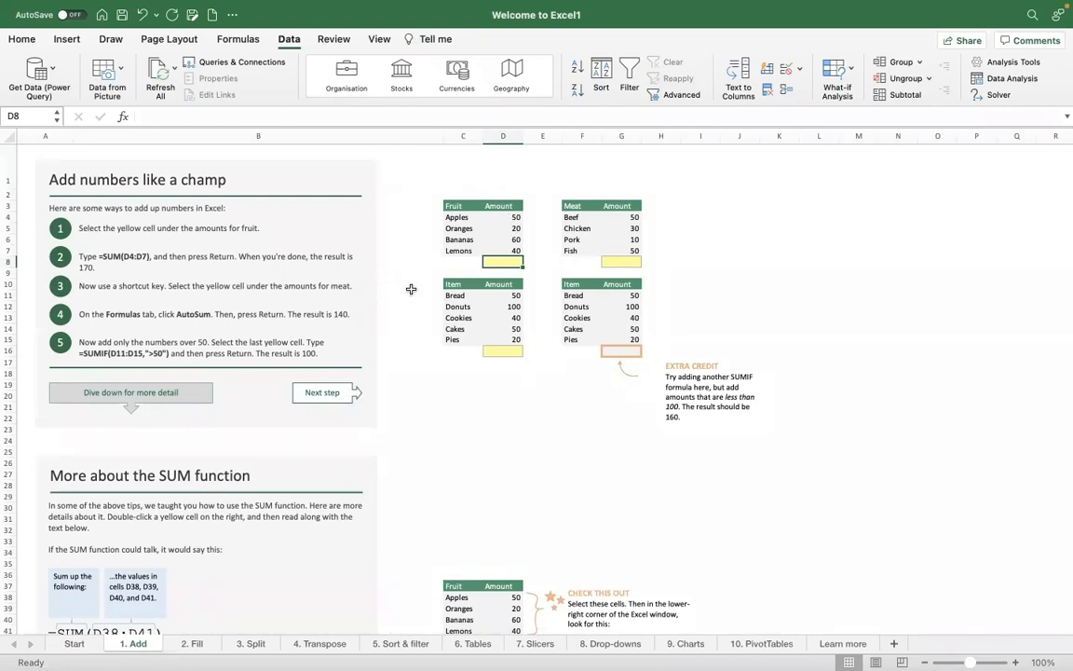
type("=")
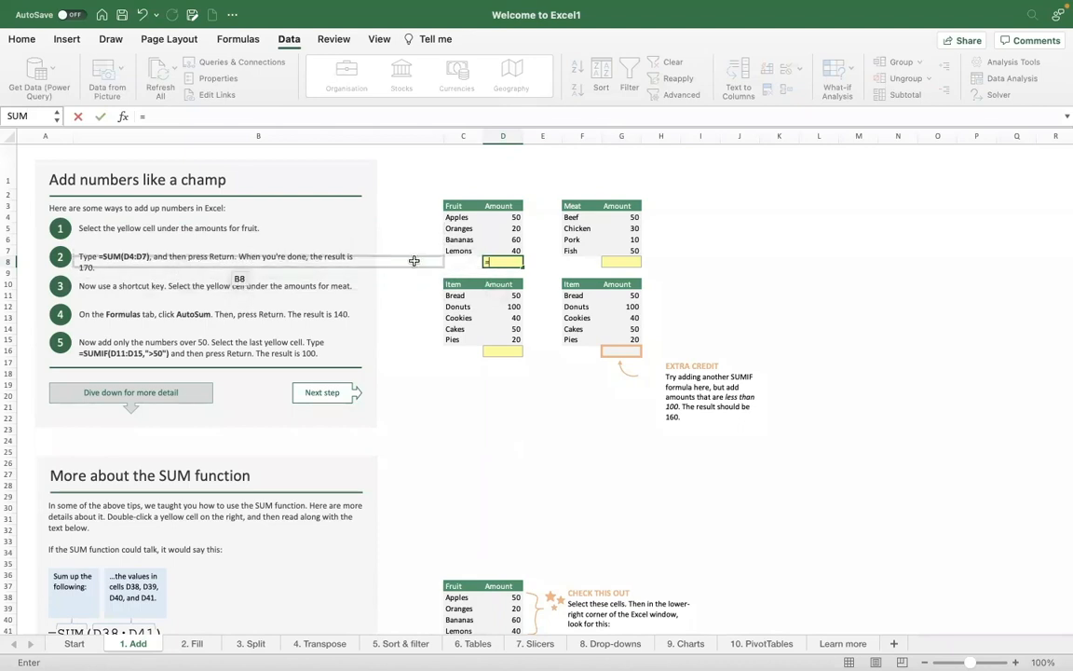
type("sum(")
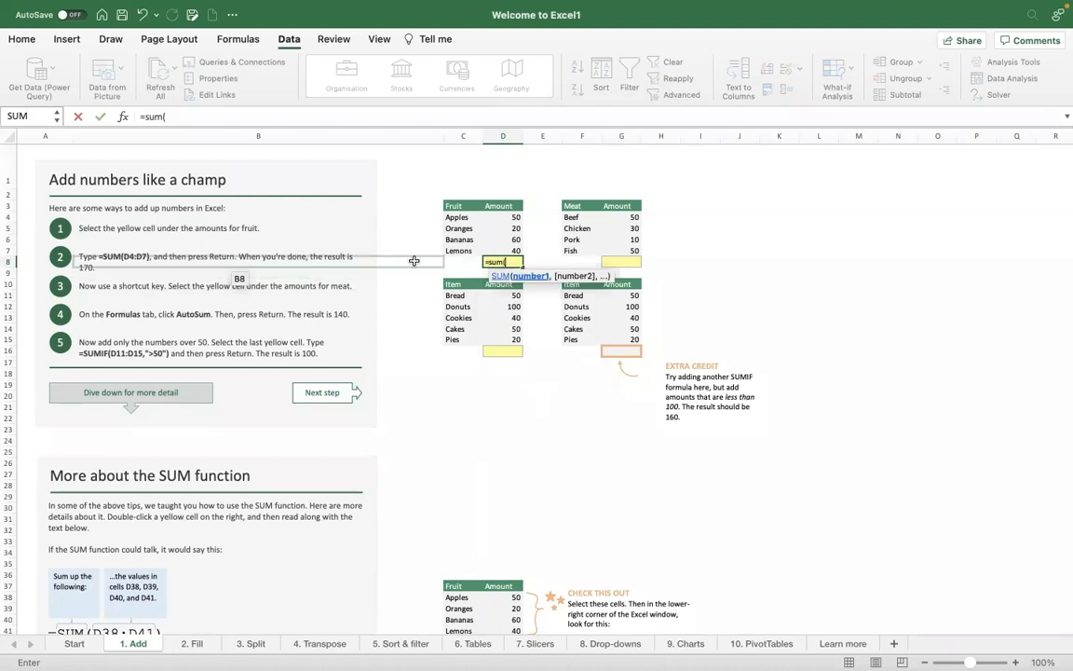
type("D4:")
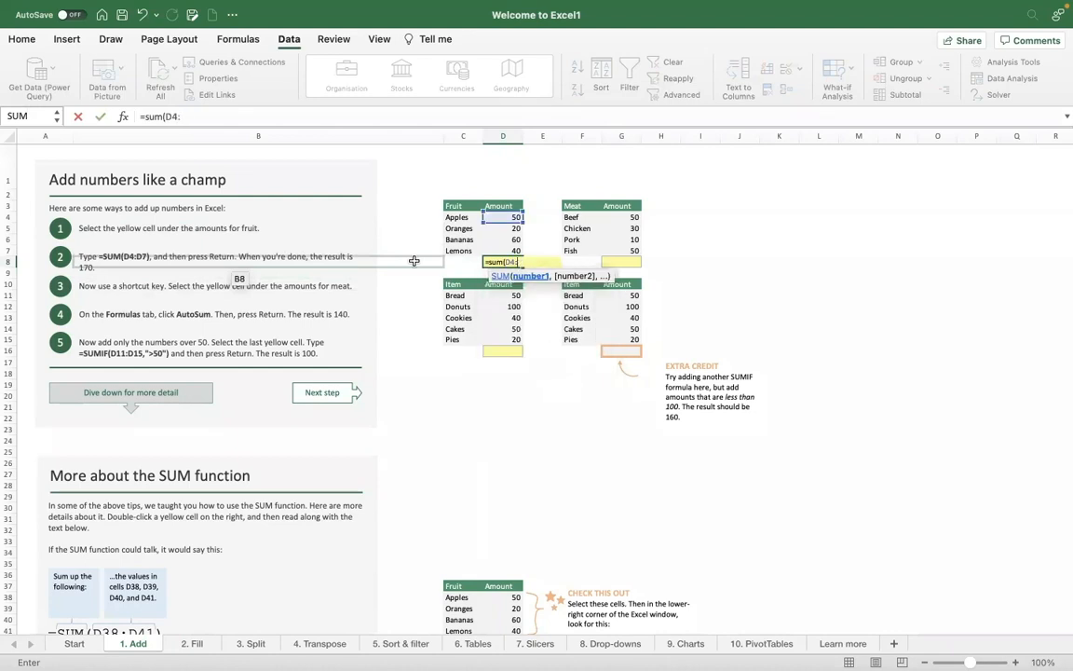
type("D7")
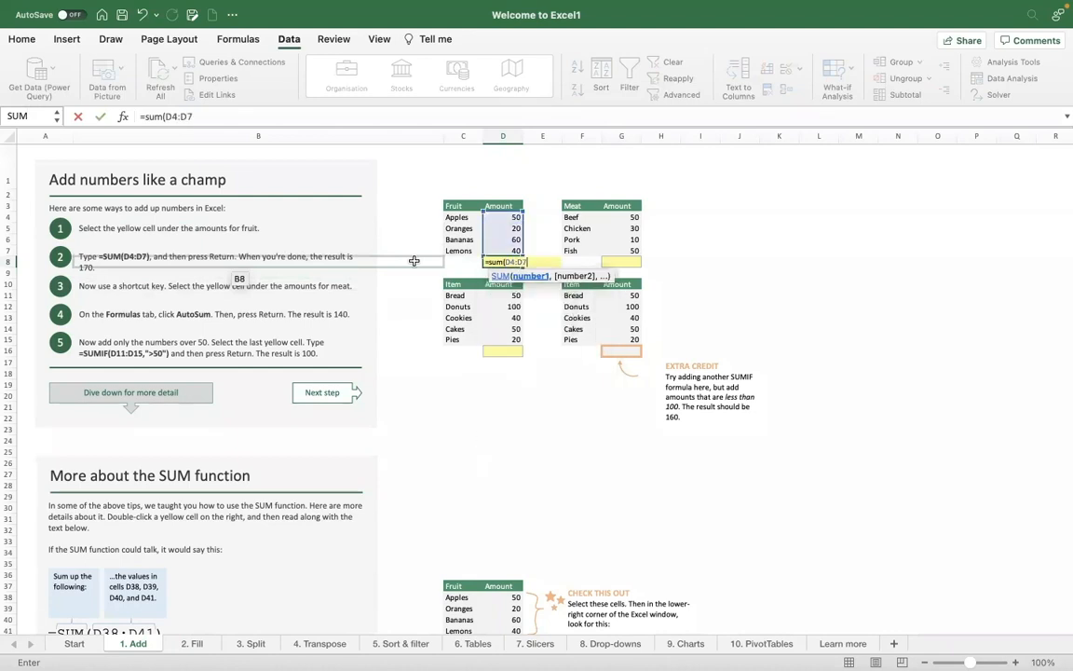
key("Return")
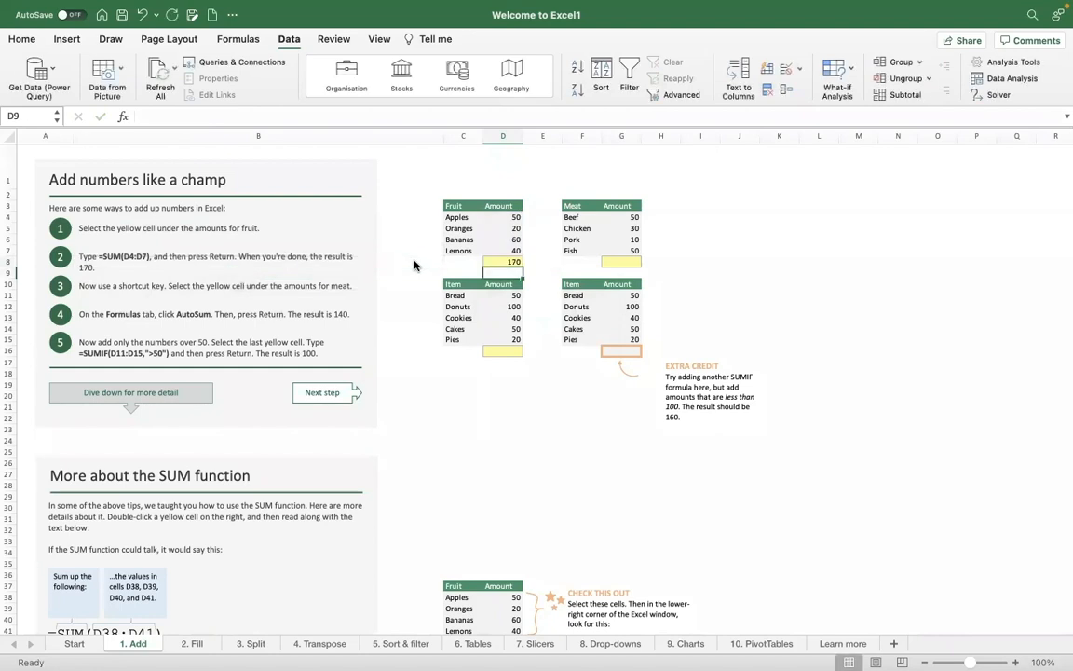
Check the fruit total's formula against its first and last amounts, and clear the formula from cell D8.
key("Up")
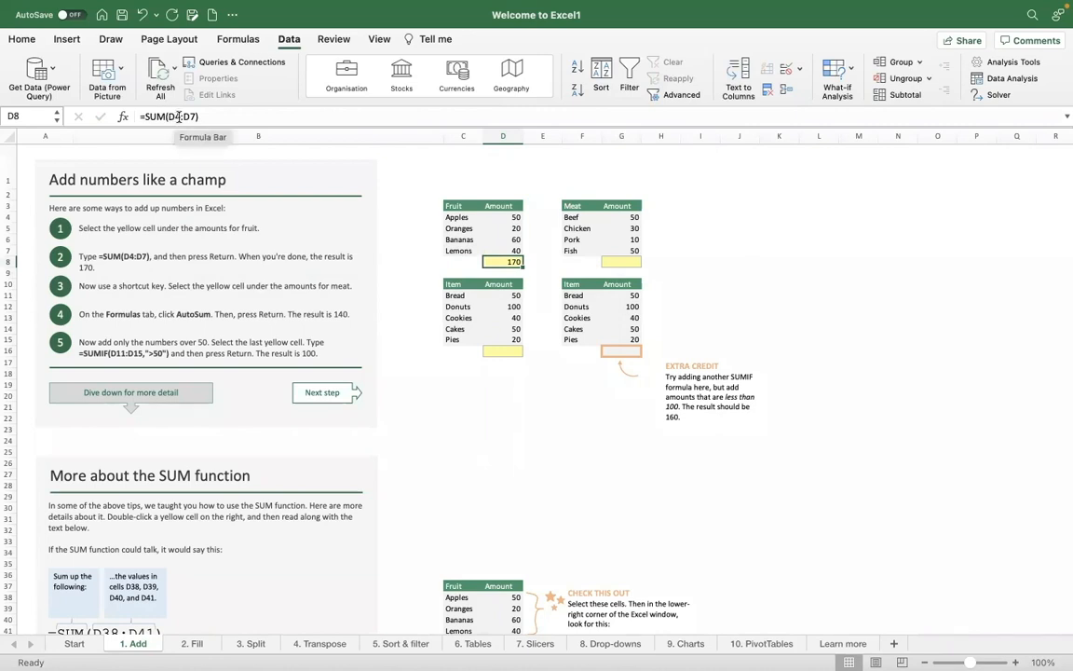
left_click(517, 218)
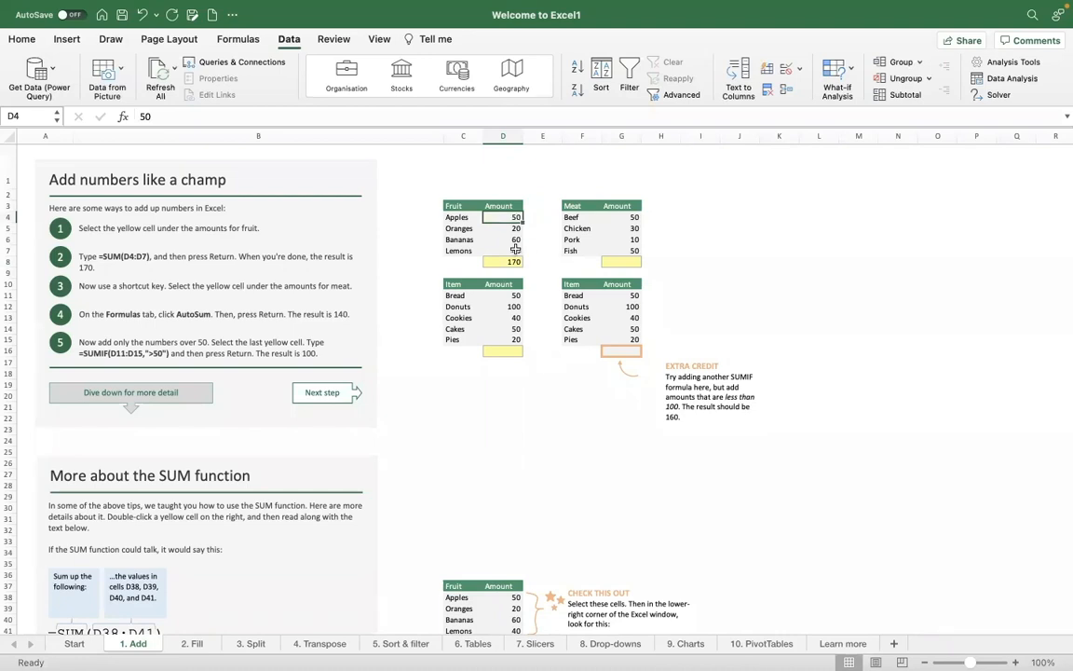
left_click(515, 249)
key("Down")
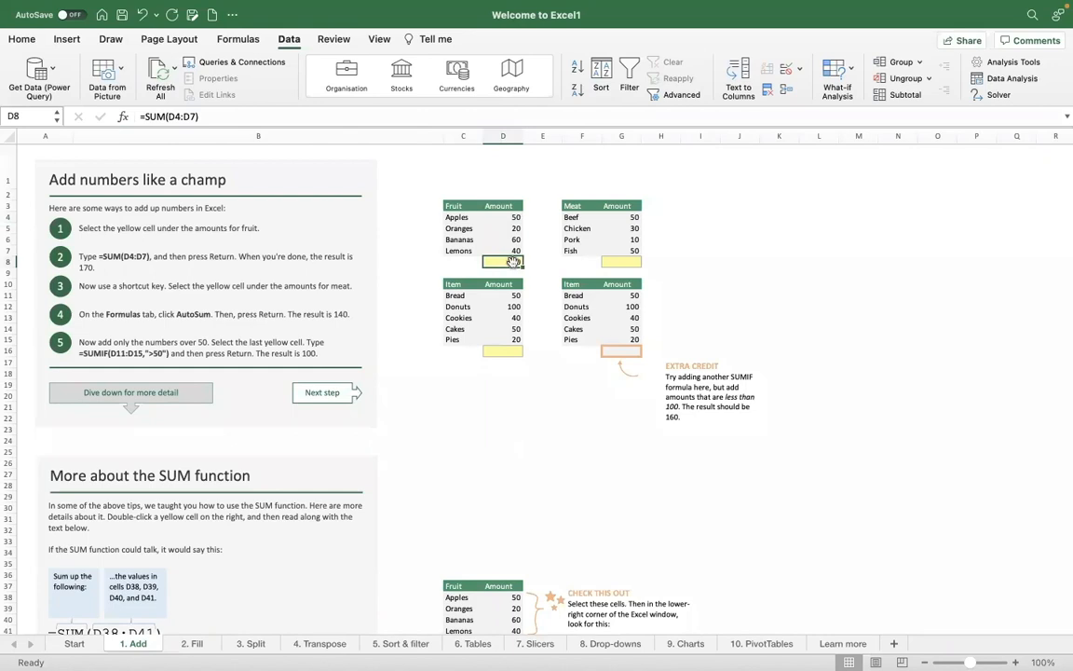
key("Delete")
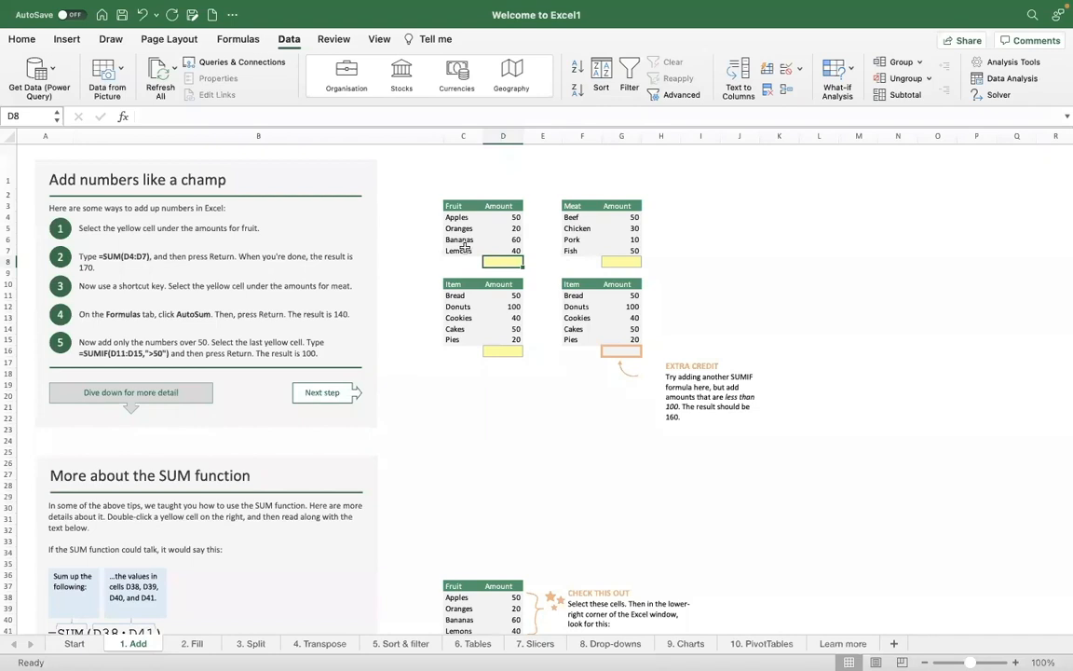
left_click(244, 42)
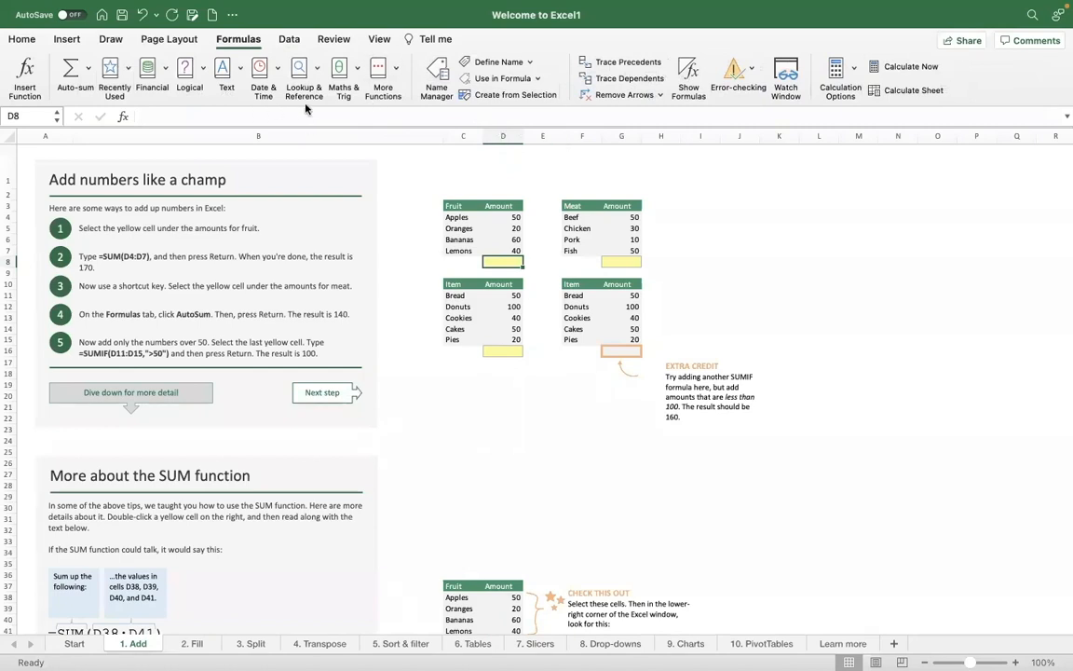
left_click(339, 70)
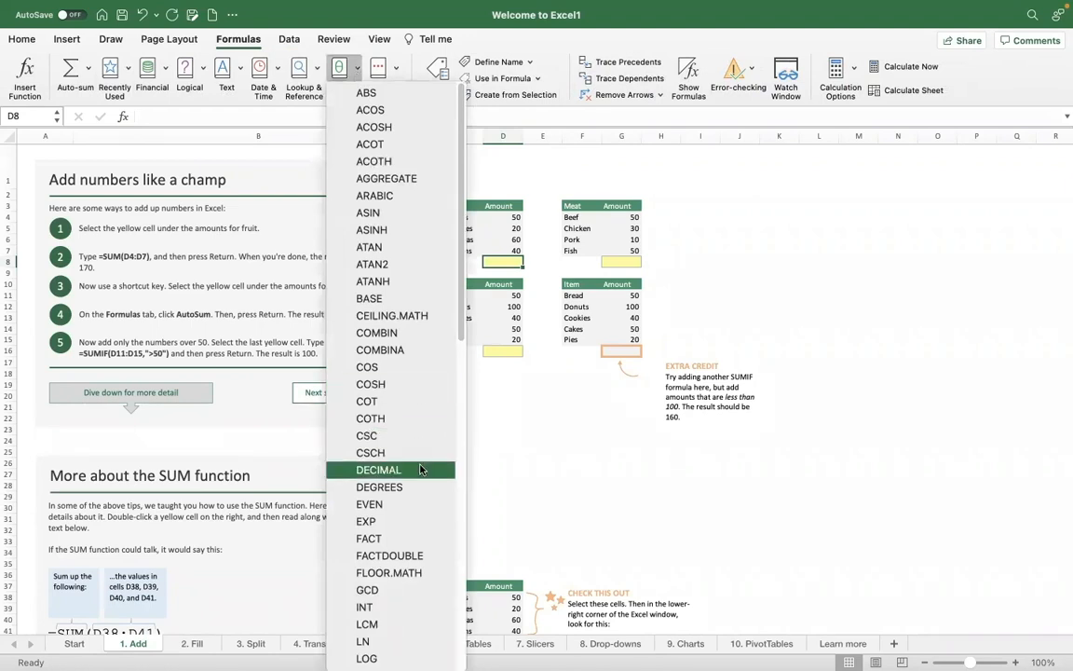
scroll(421, 468, "down", 3)
scroll(420, 468, "down", 10)
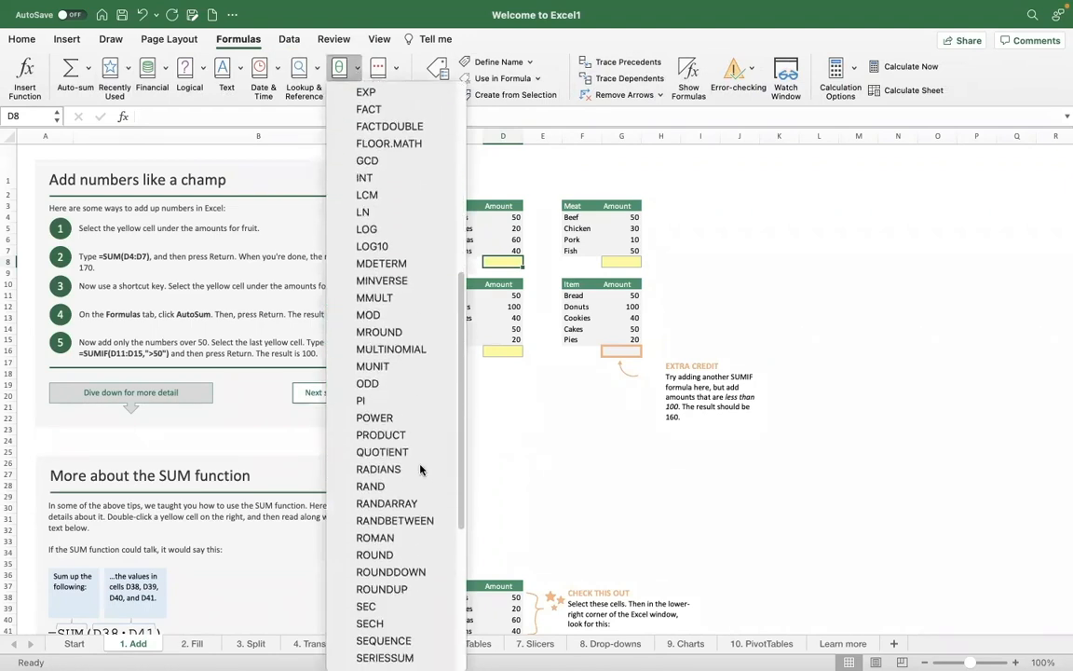
Insert an automatic Sum of the fruit amounts D4:D7 in cell D8.
left_click(22, 40)
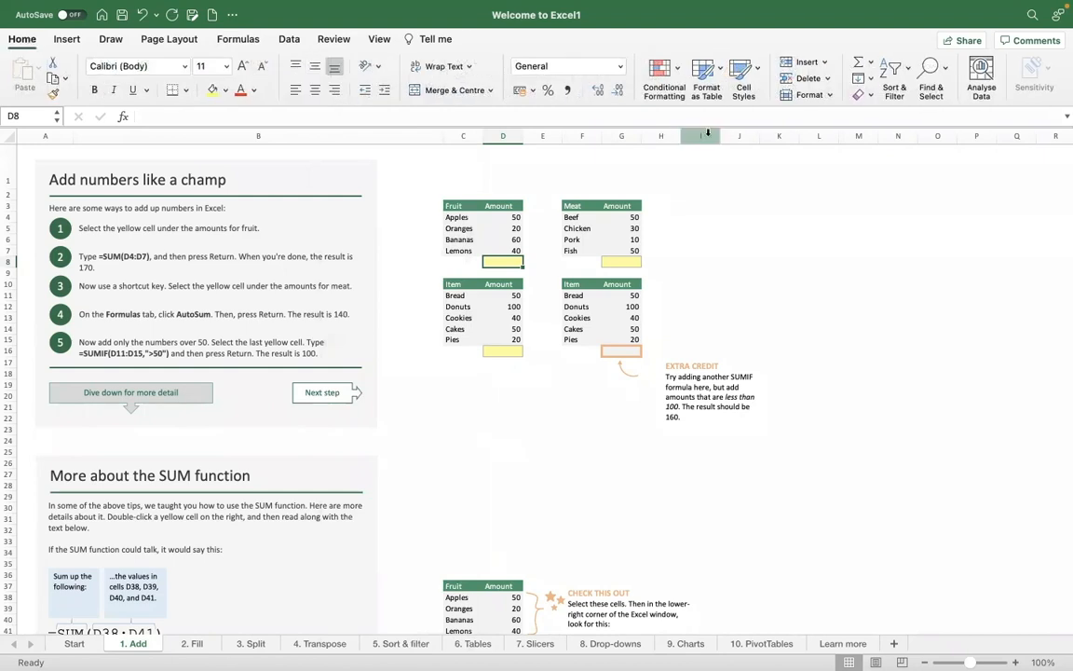
left_click(872, 69)
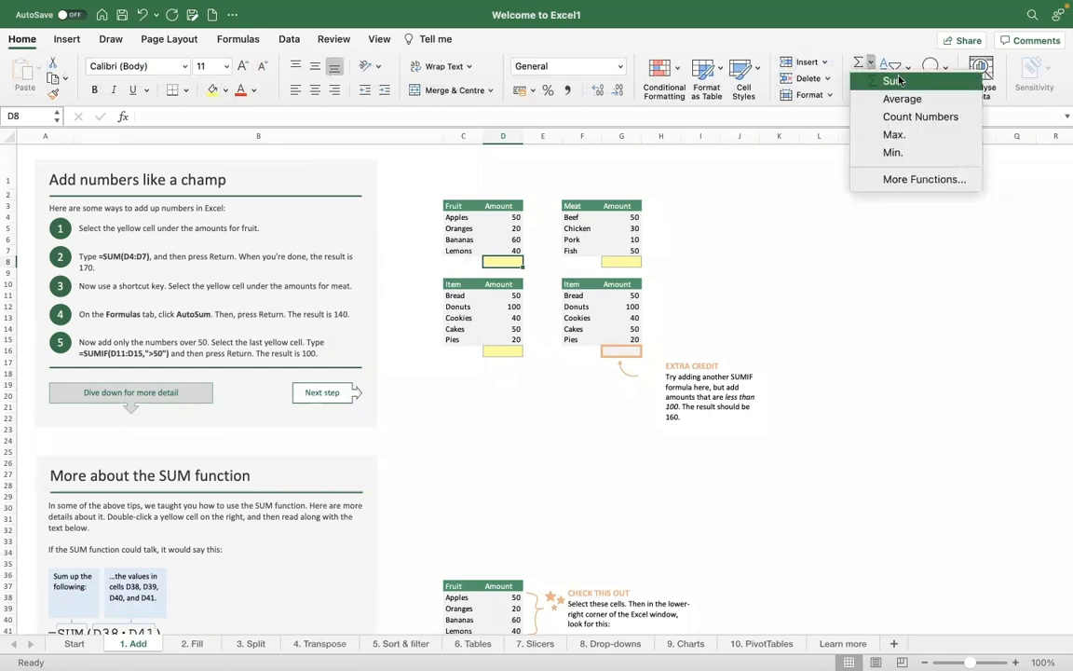
left_click(897, 81)
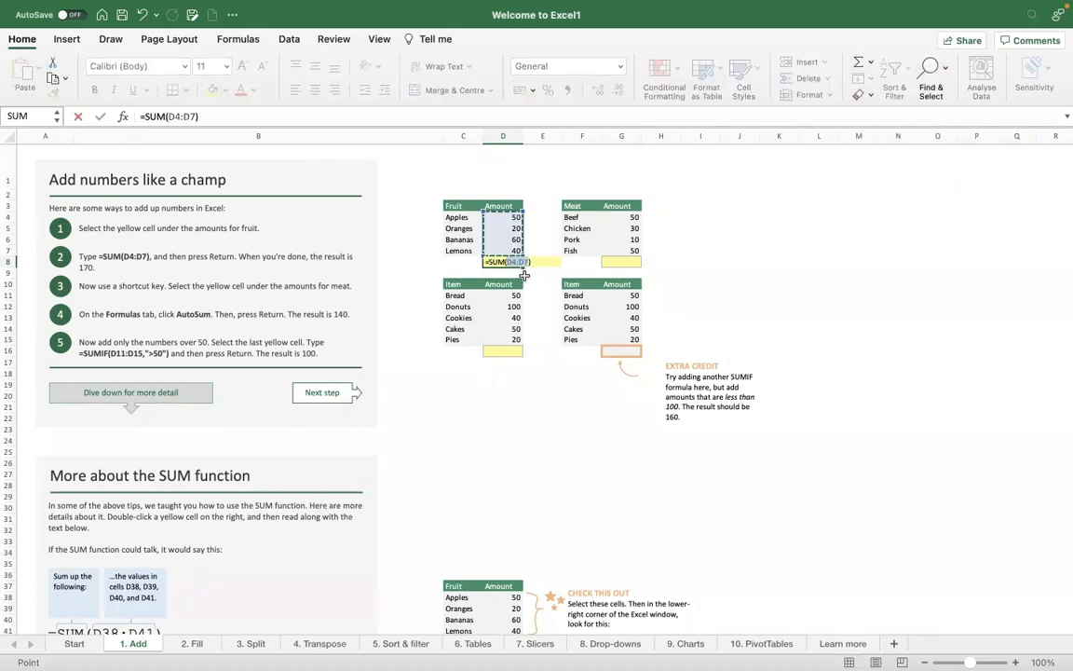
key("Return")
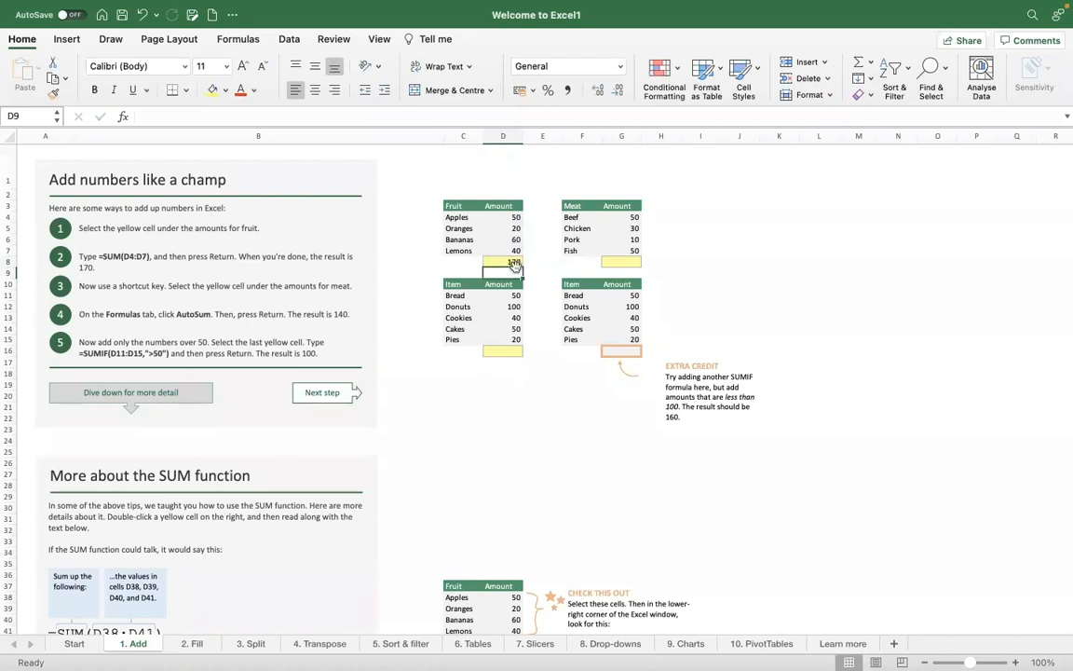
key("Up")
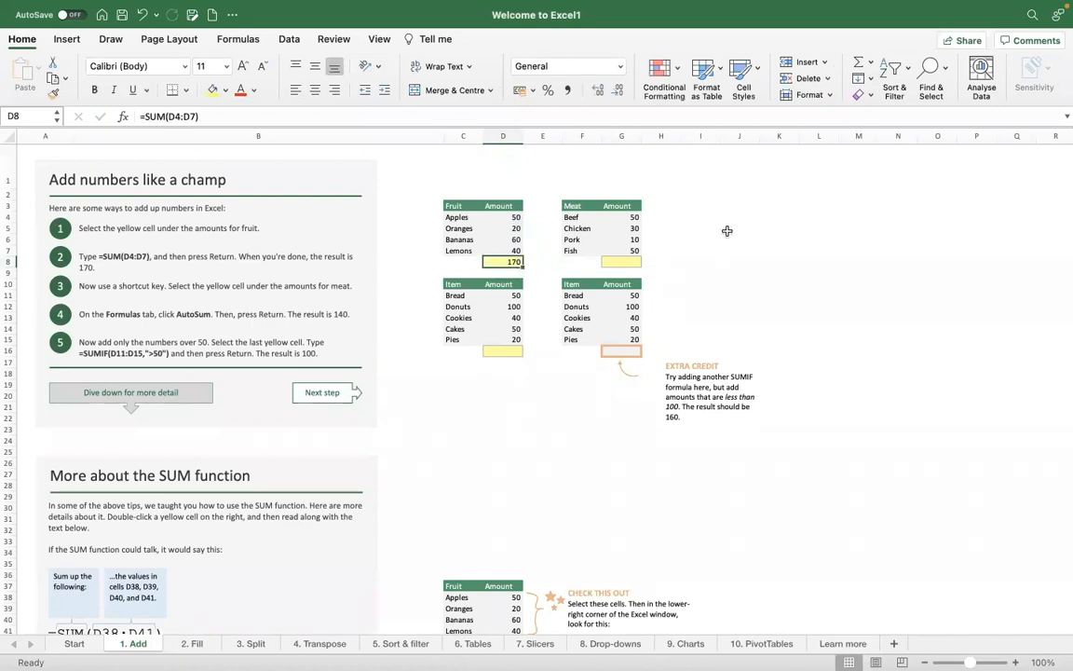
View the SUM arguments of cell D8 in the Formula Builder and close it.
left_click(871, 66)
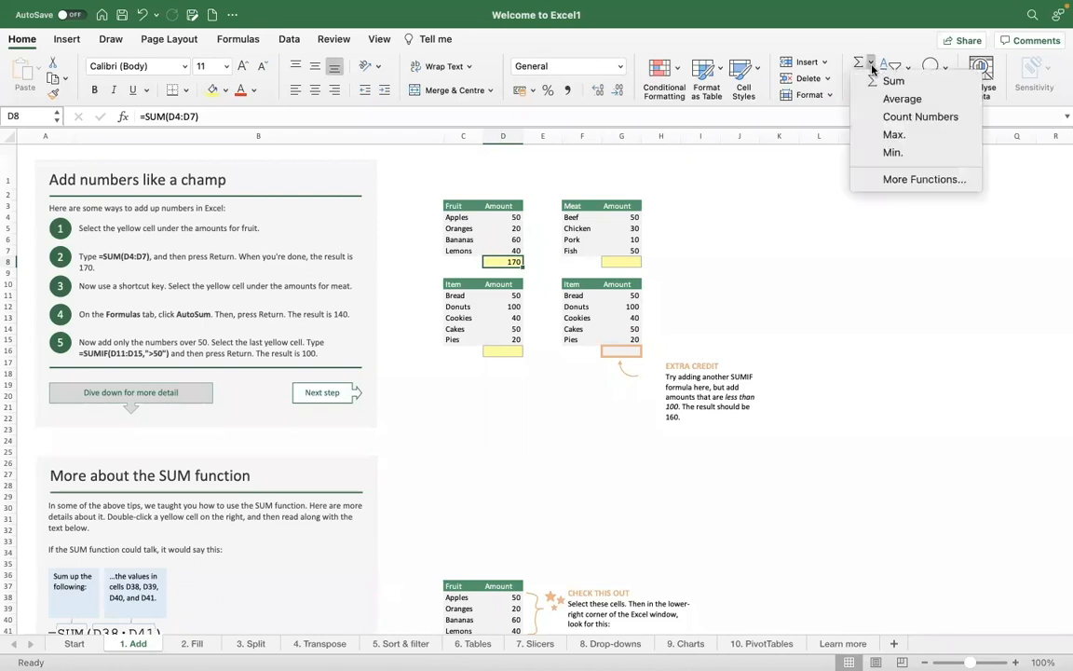
left_click(920, 180)
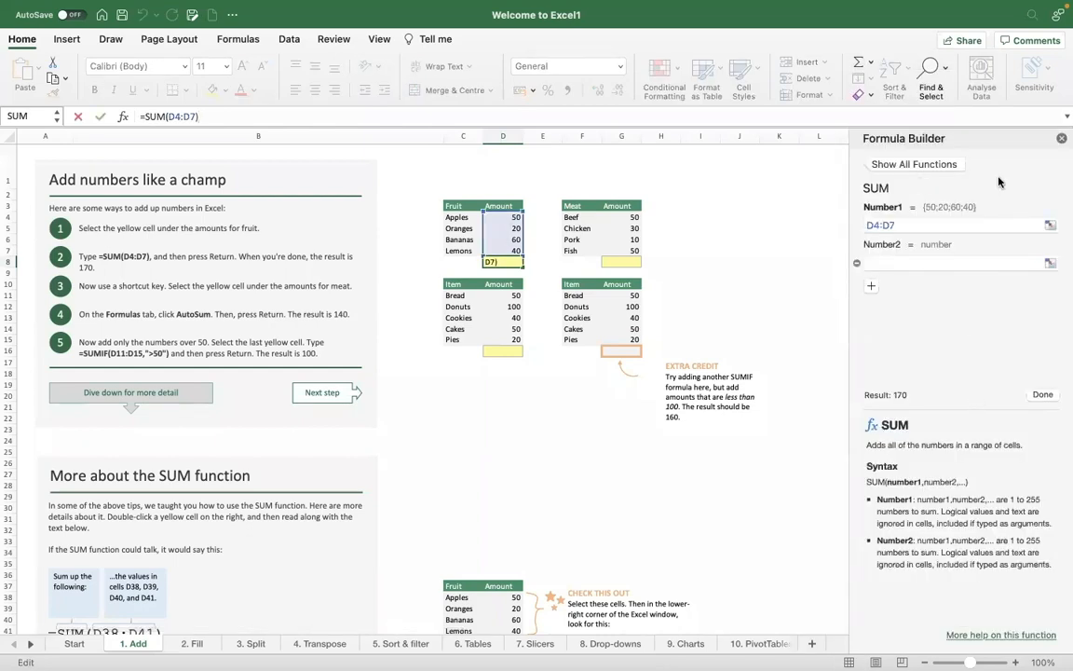
left_click(1061, 138)
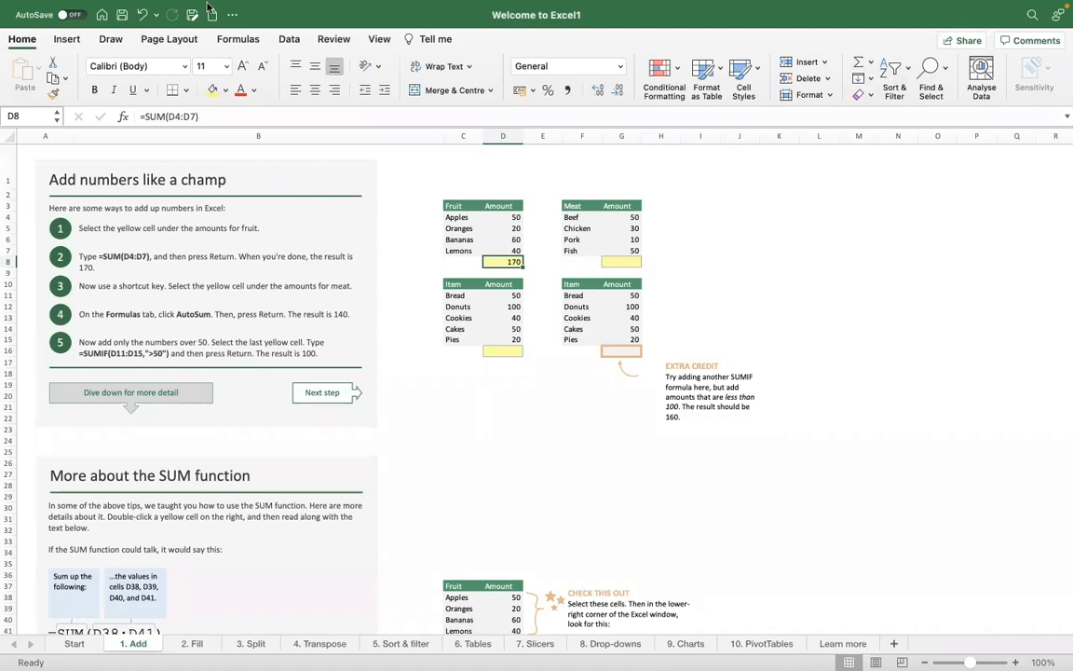
left_click(241, 39)
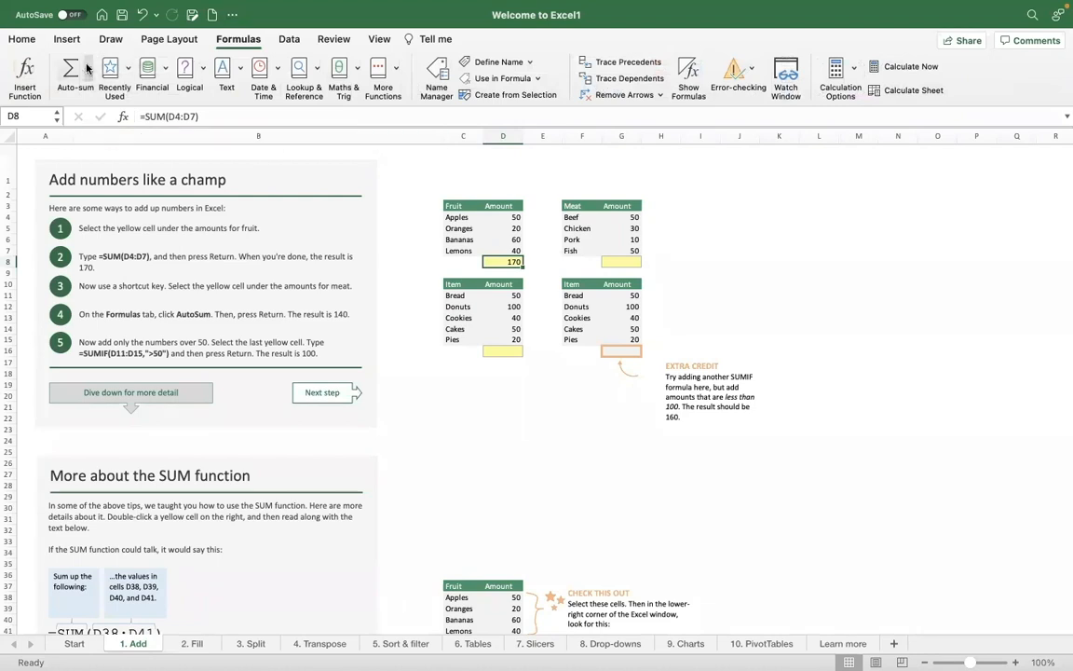
left_click(88, 68)
left_click(86, 68)
left_click(28, 42)
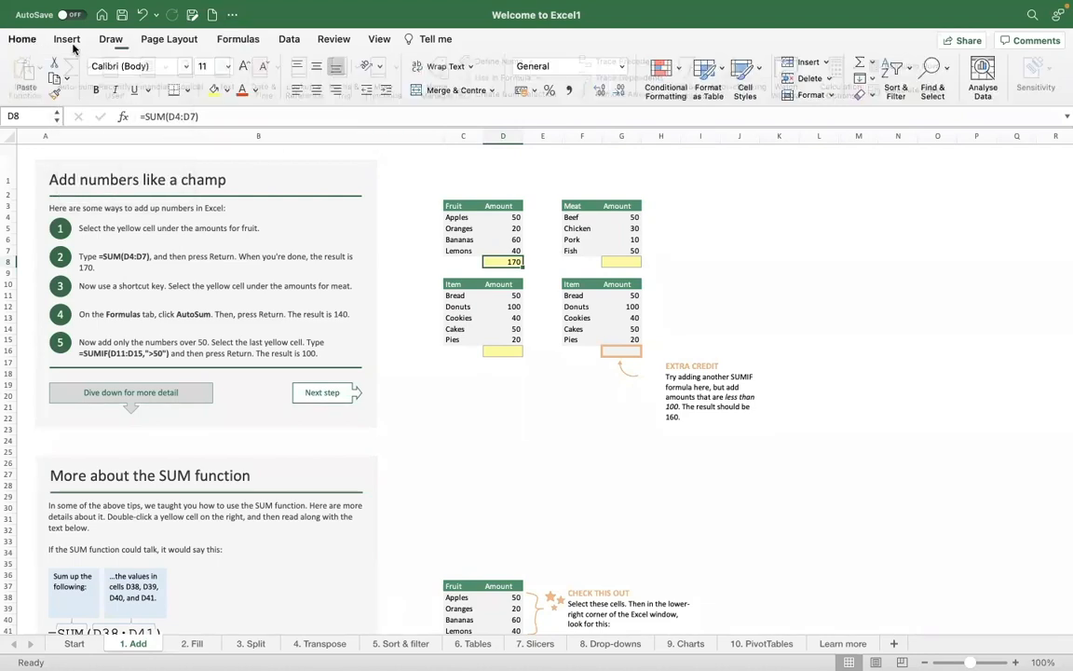
left_click(869, 64)
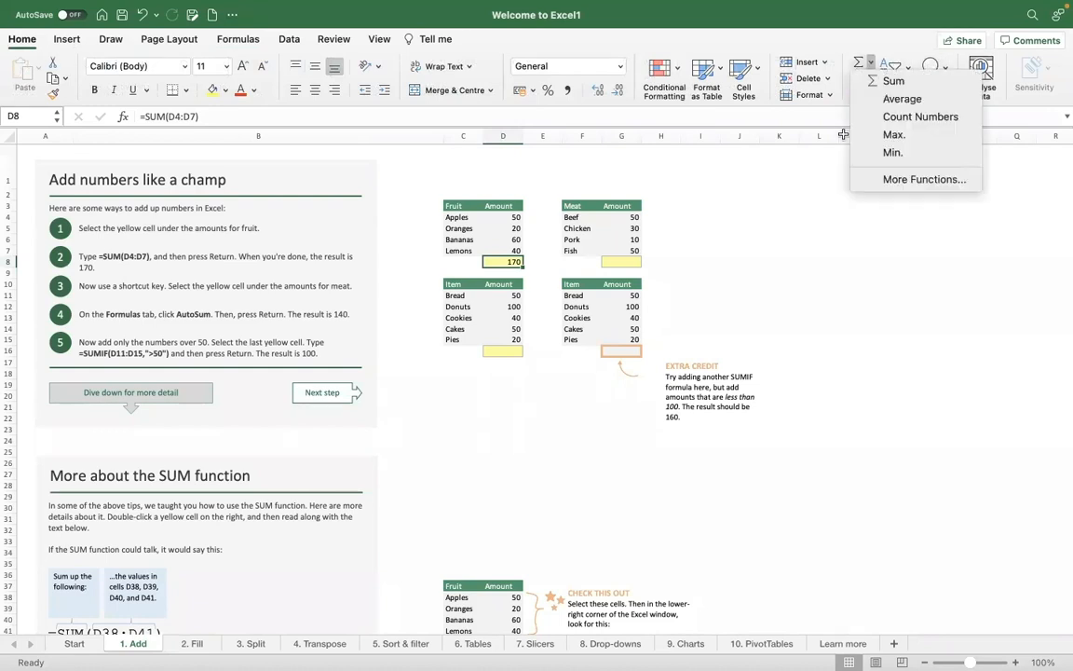
left_click(723, 170)
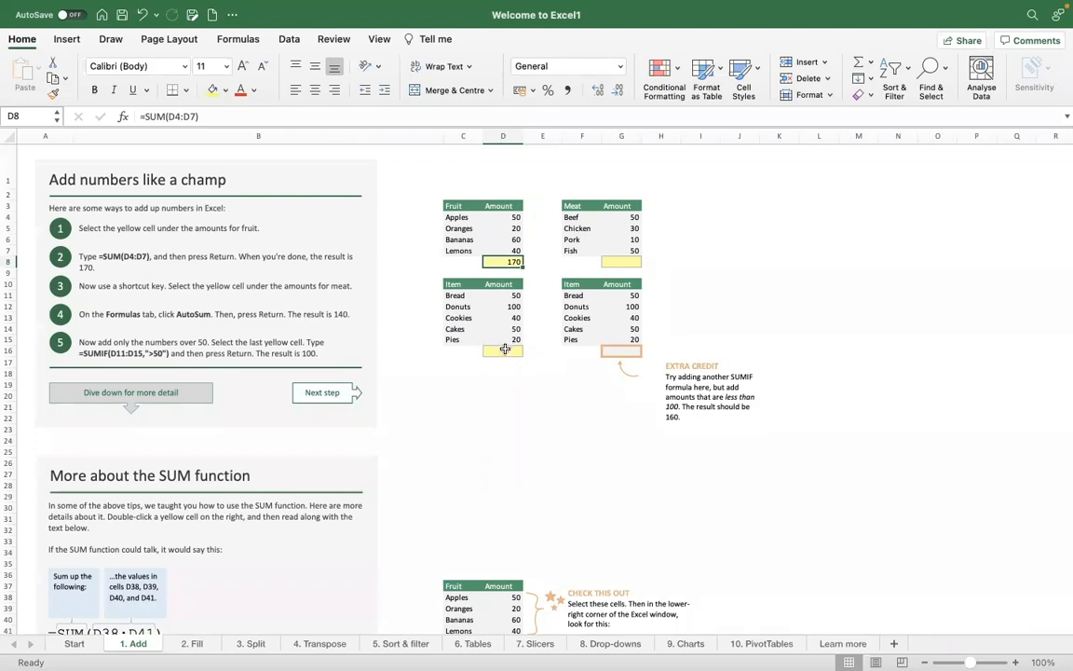
Total the item amounts greater than 50 in cell D16 with =SUMIF(D11:D15, ">50") and check it against the Donuts amount.
left_click(506, 350)
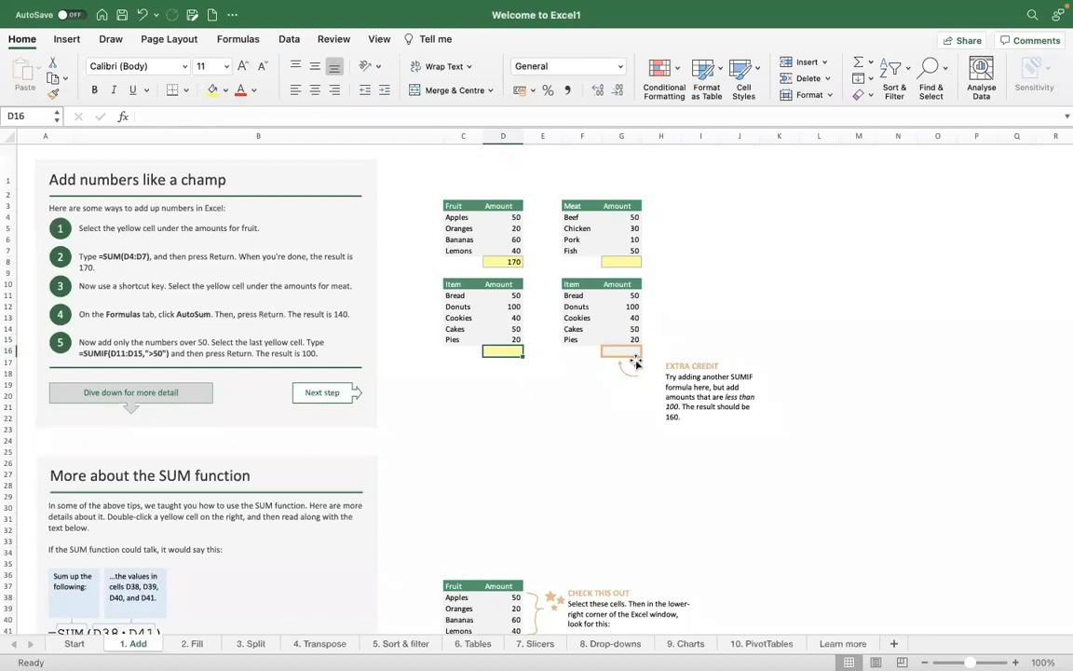
type("=sumif")
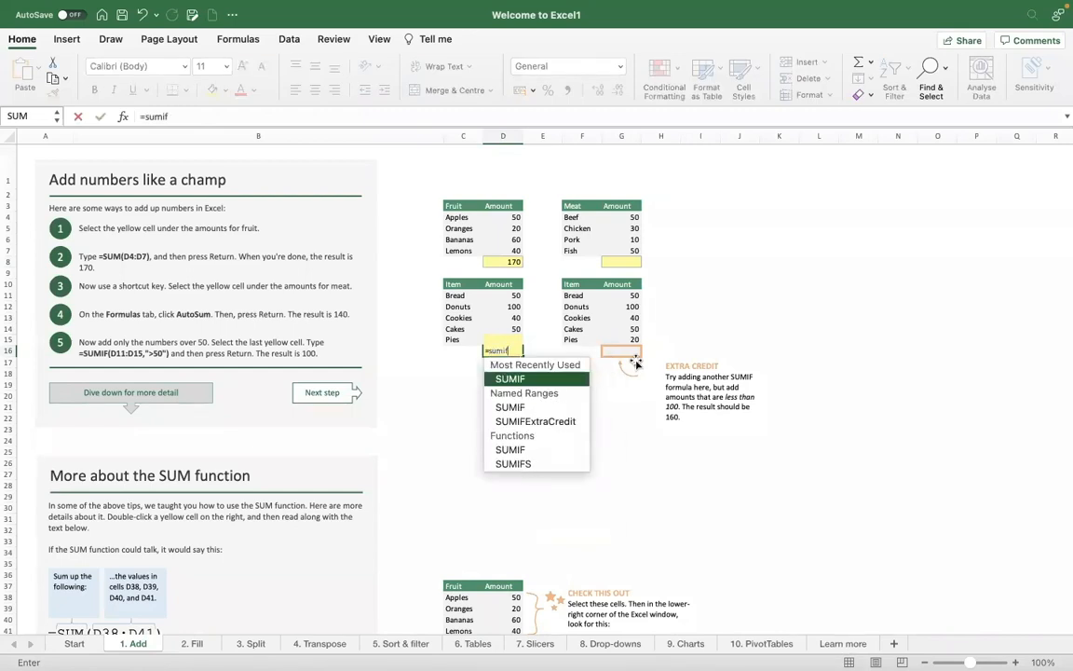
type("(")
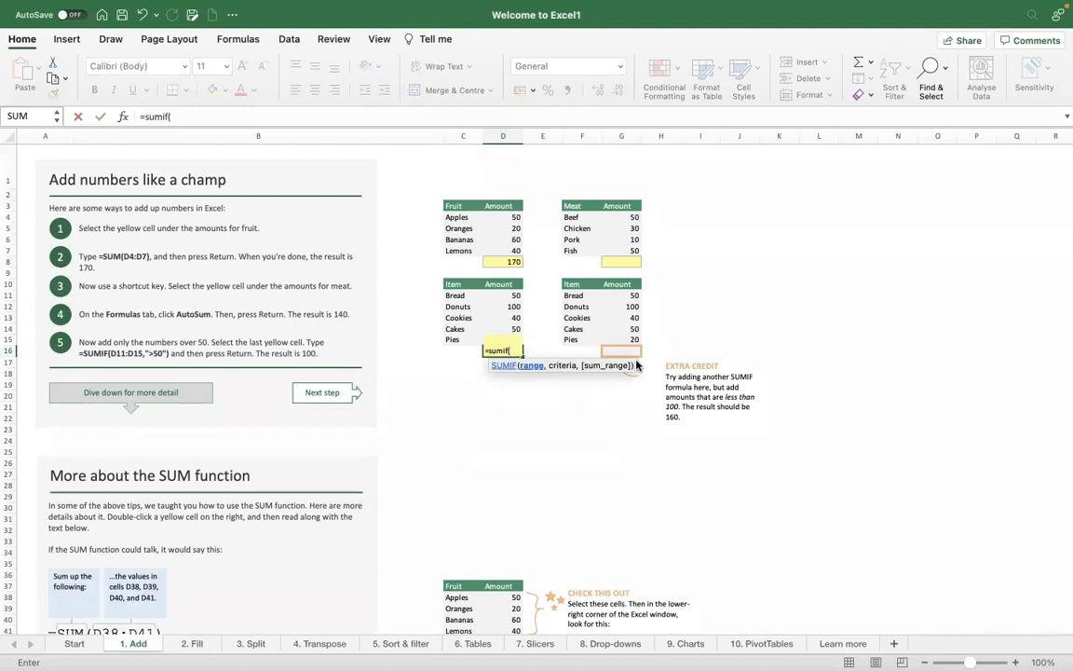
type("D")
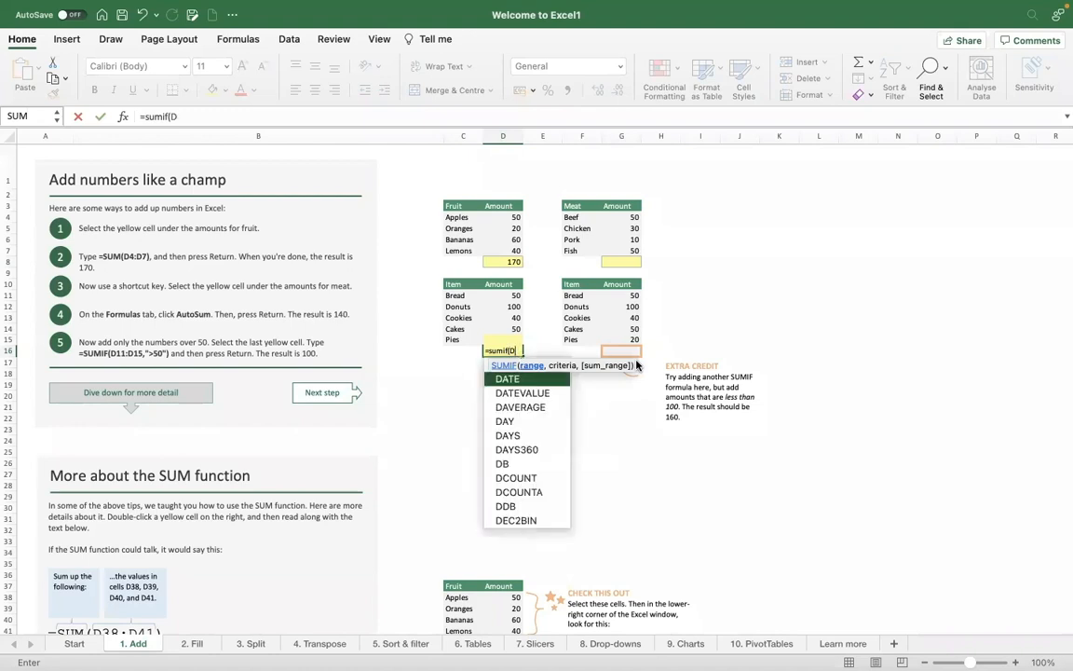
type("11:")
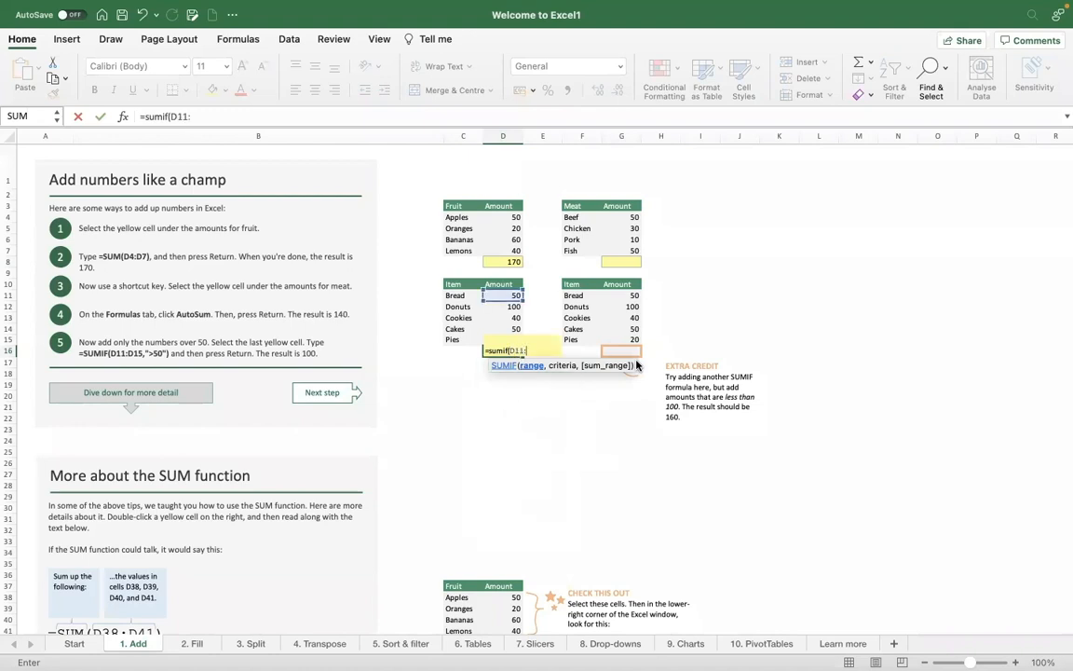
type("D15")
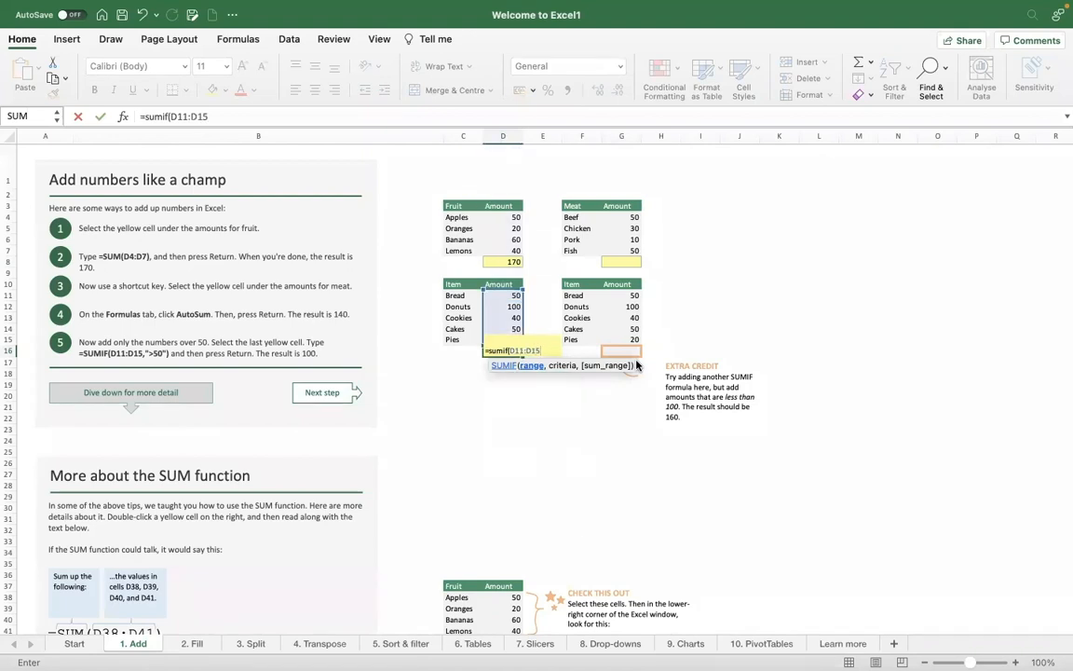
type(",")
type("\">")
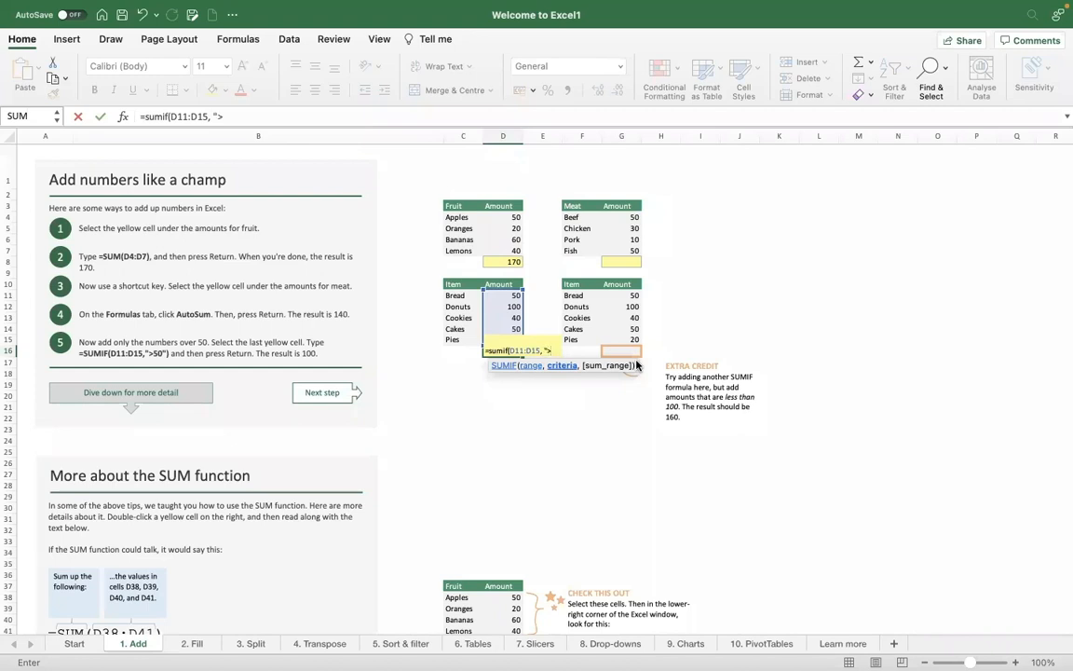
type("50\")")
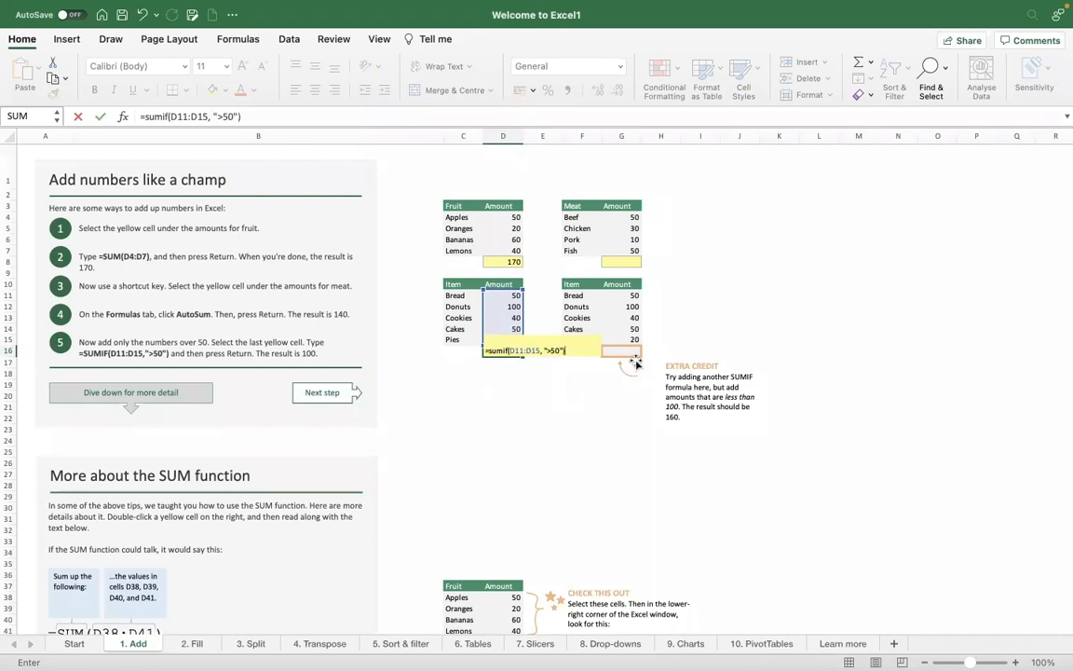
key("Return")
key("Up")
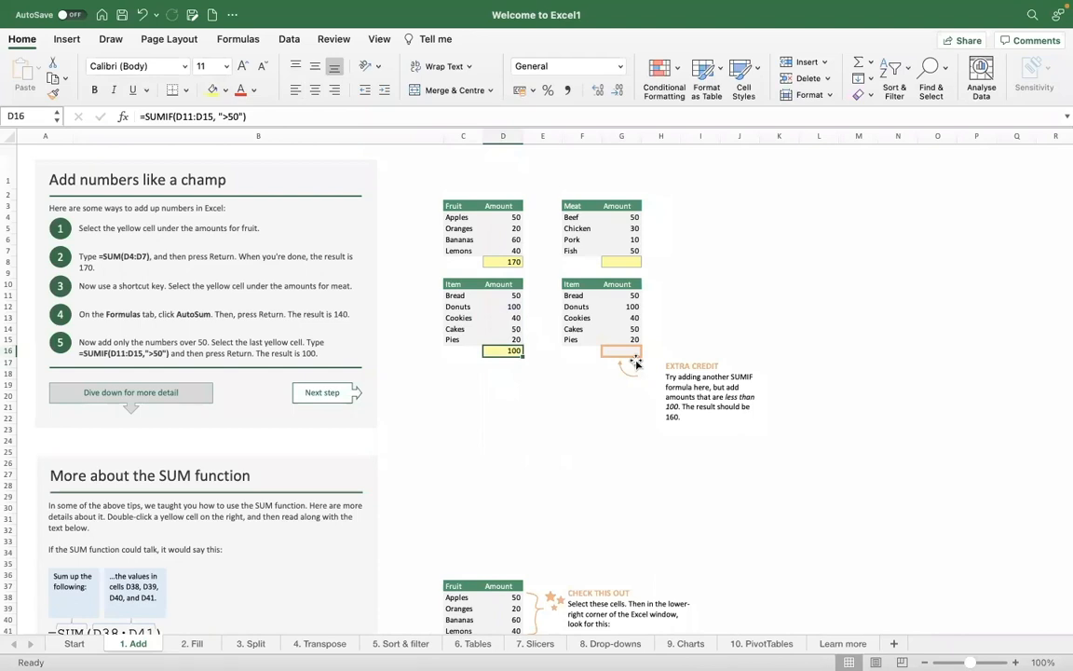
left_click(514, 306)
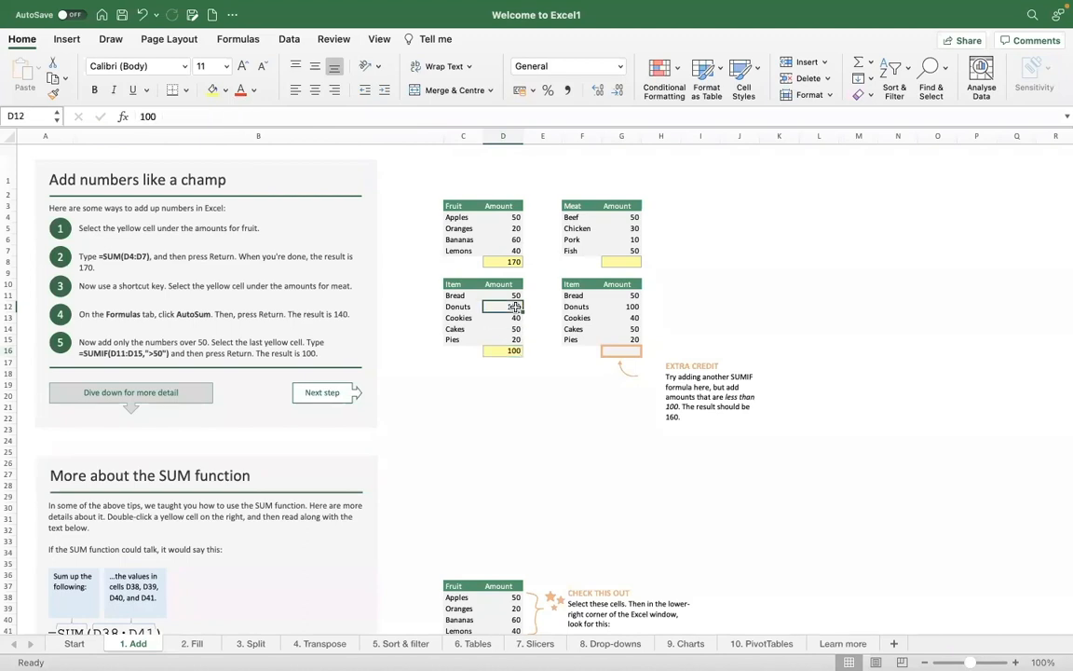
left_click(508, 351)
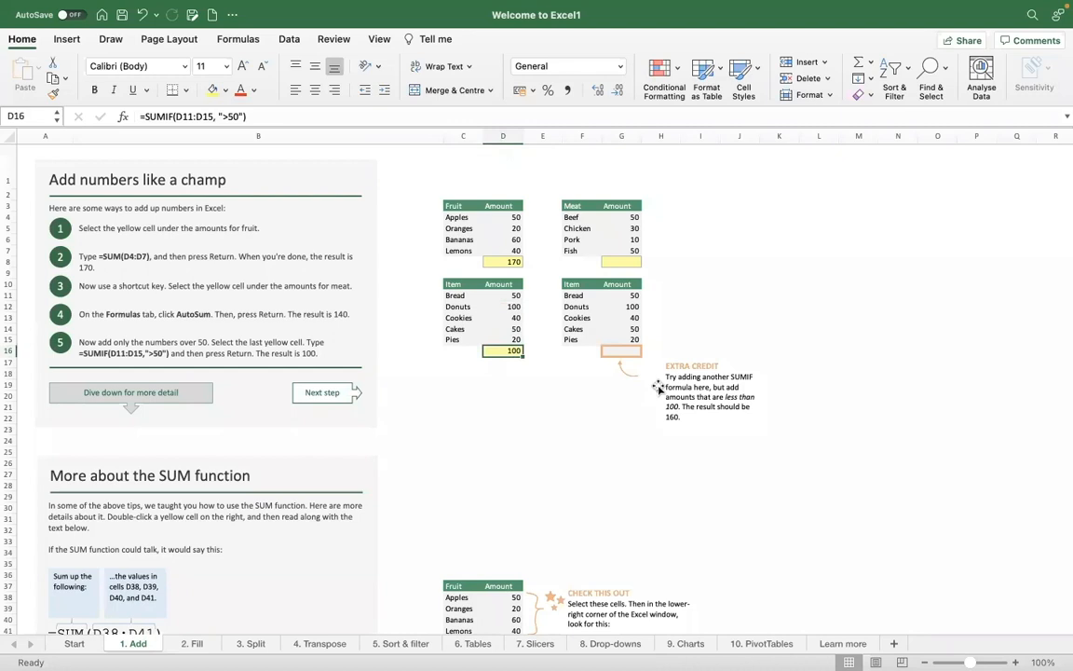
Complete the extra credit by totalling the amounts below 100 in cell G16 with =SUMIF(G11:G15,"<100").
left_click(619, 347)
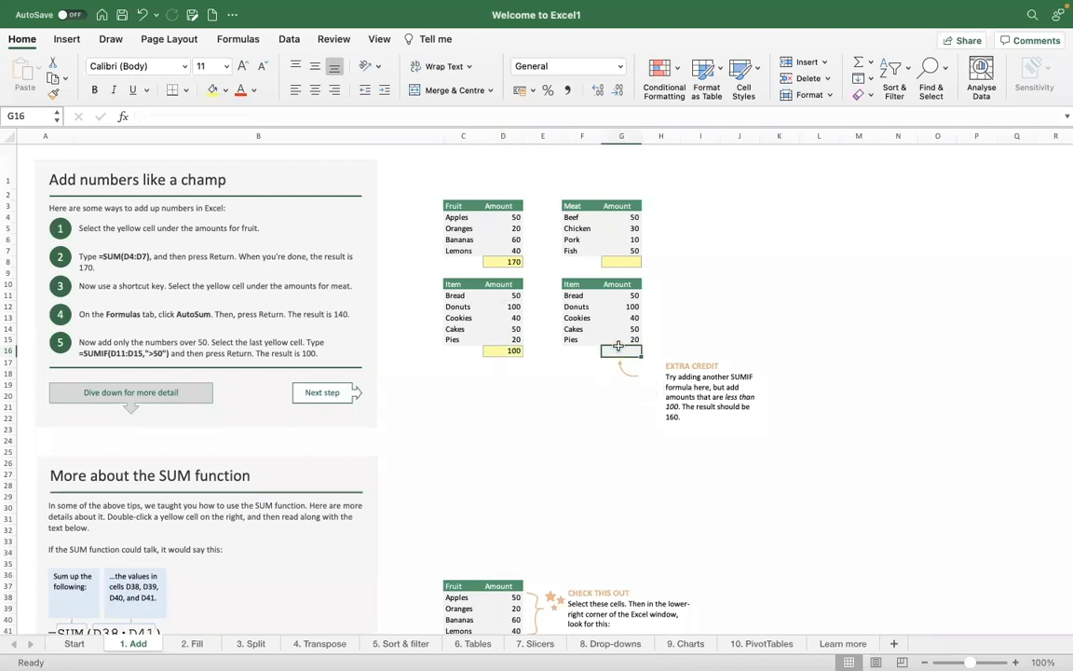
type("=si")
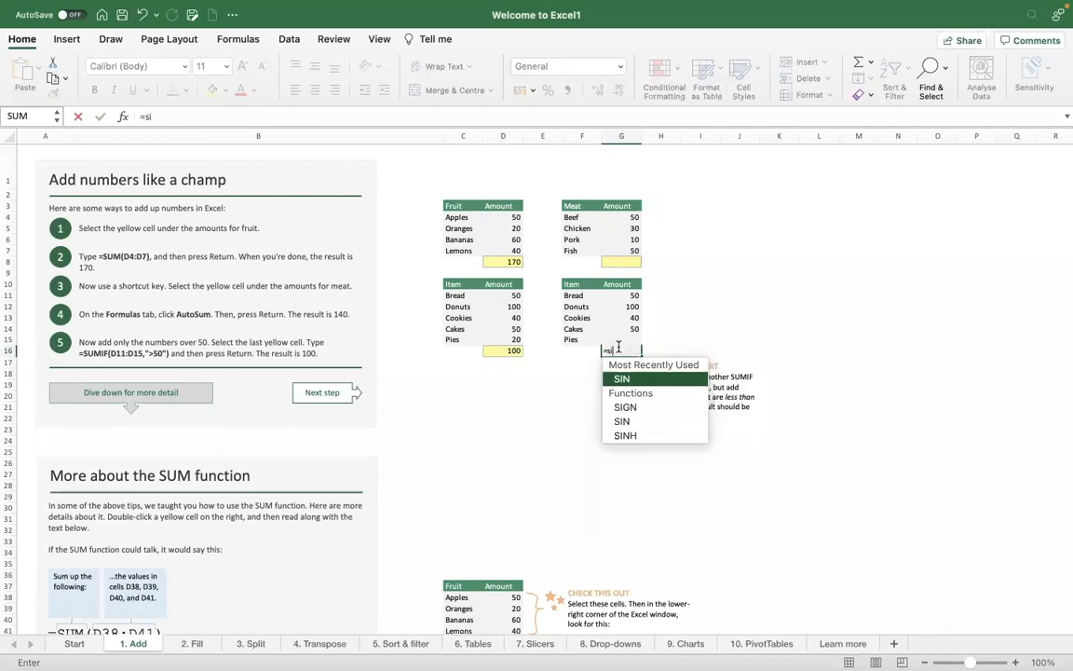
key("BackSpace")
type("umif")
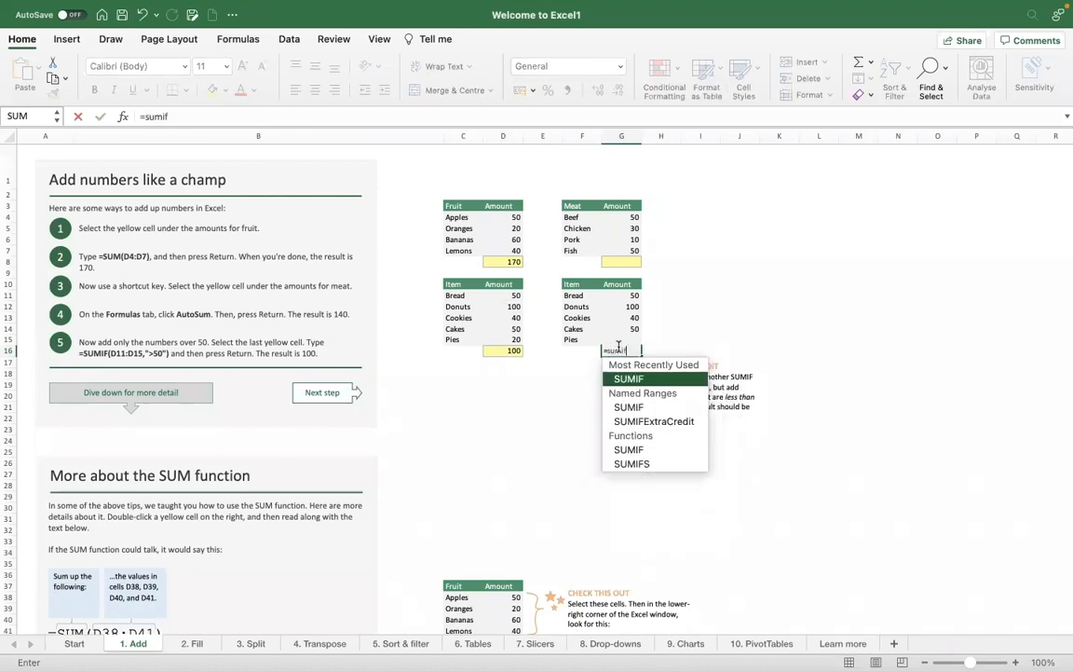
type("(")
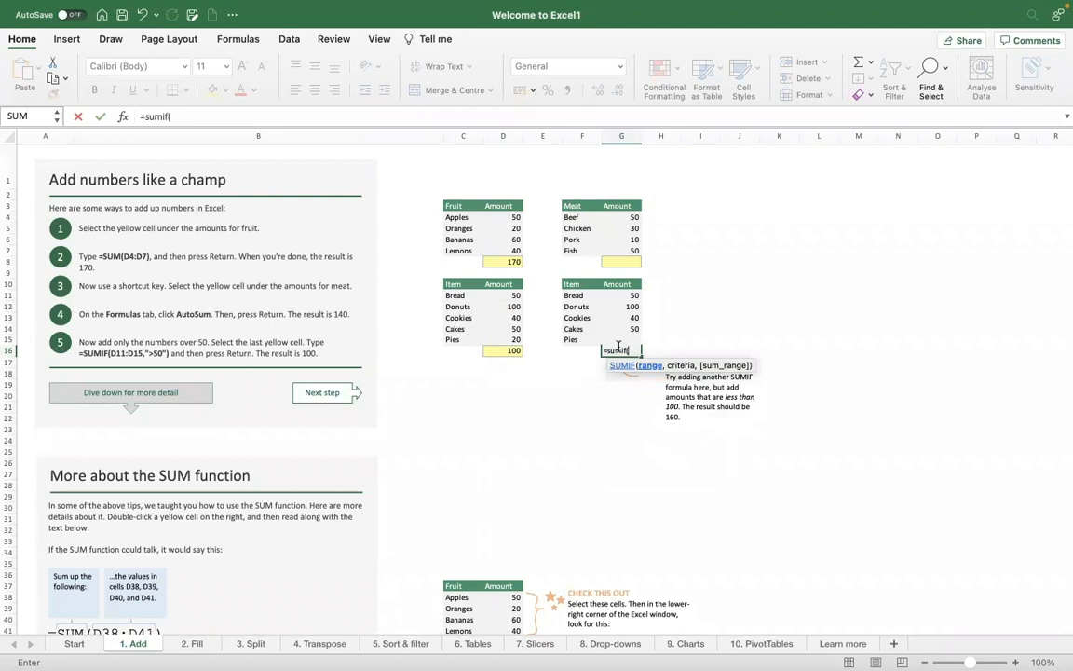
type("G11:G15")
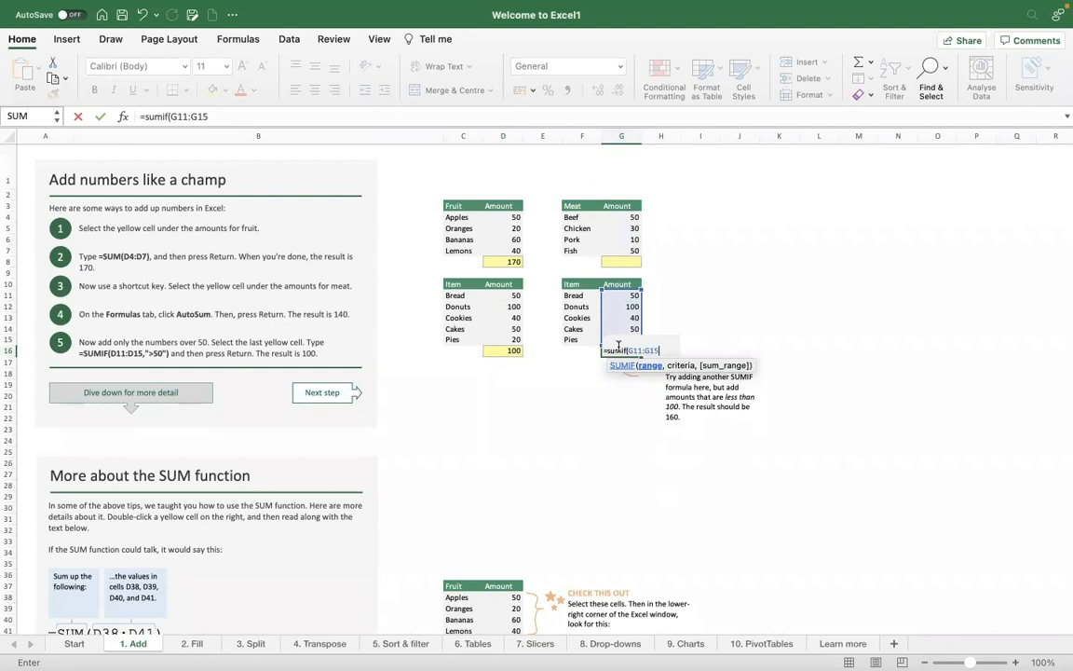
type(",\"")
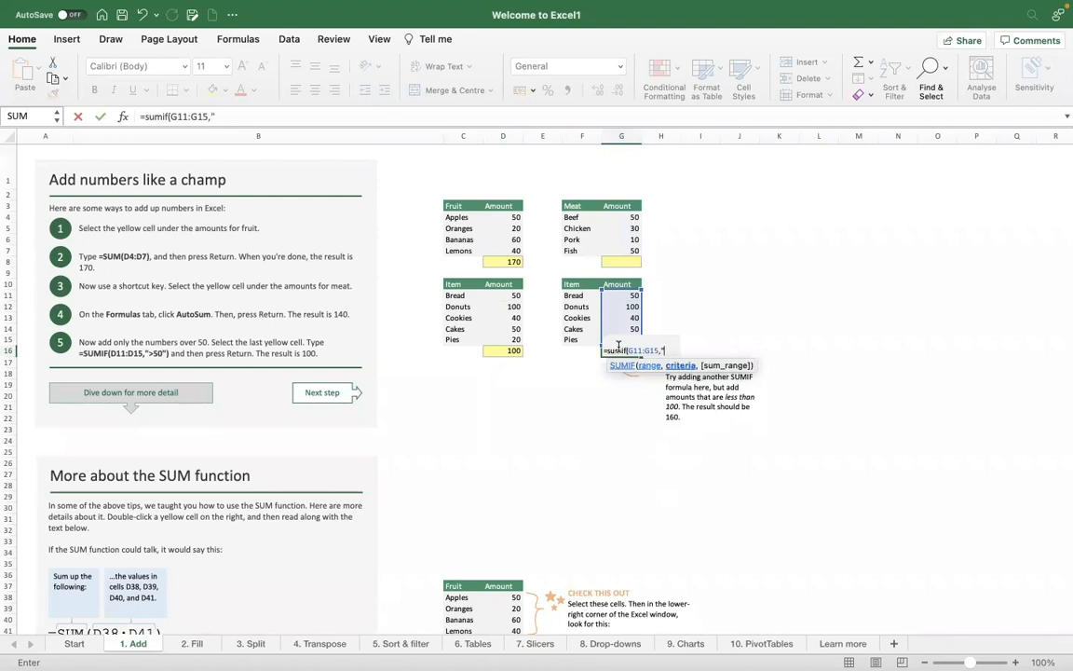
type("<100\")")
key("Return")
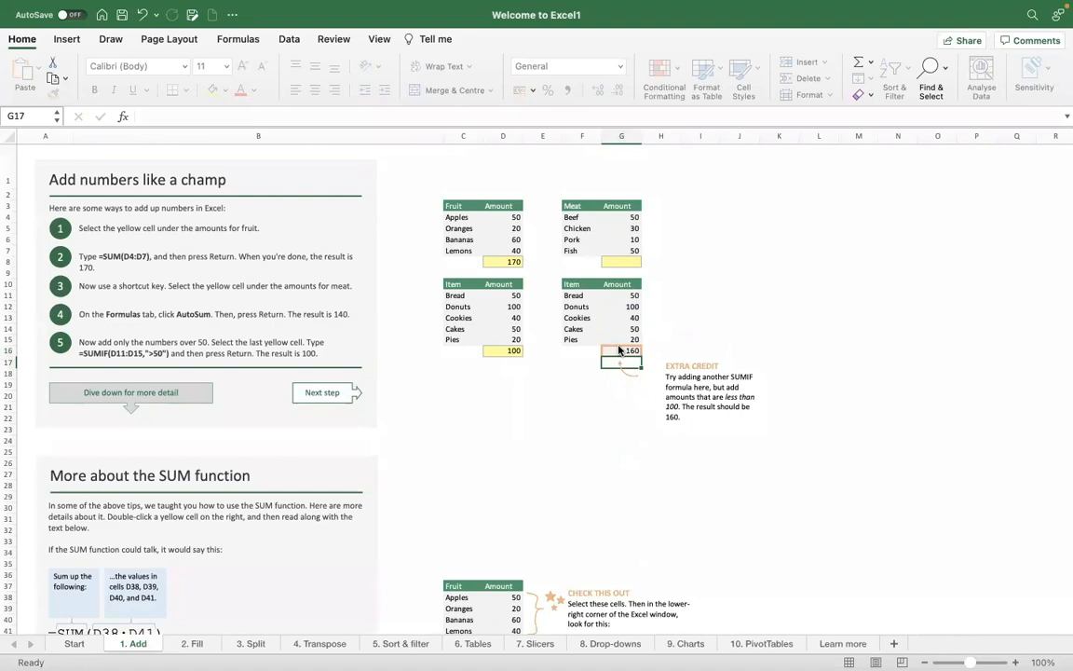
Compare the SUMIF formulas in cells G16 and D16 with the fruit total's SUM formula in D8.
left_click(620, 349)
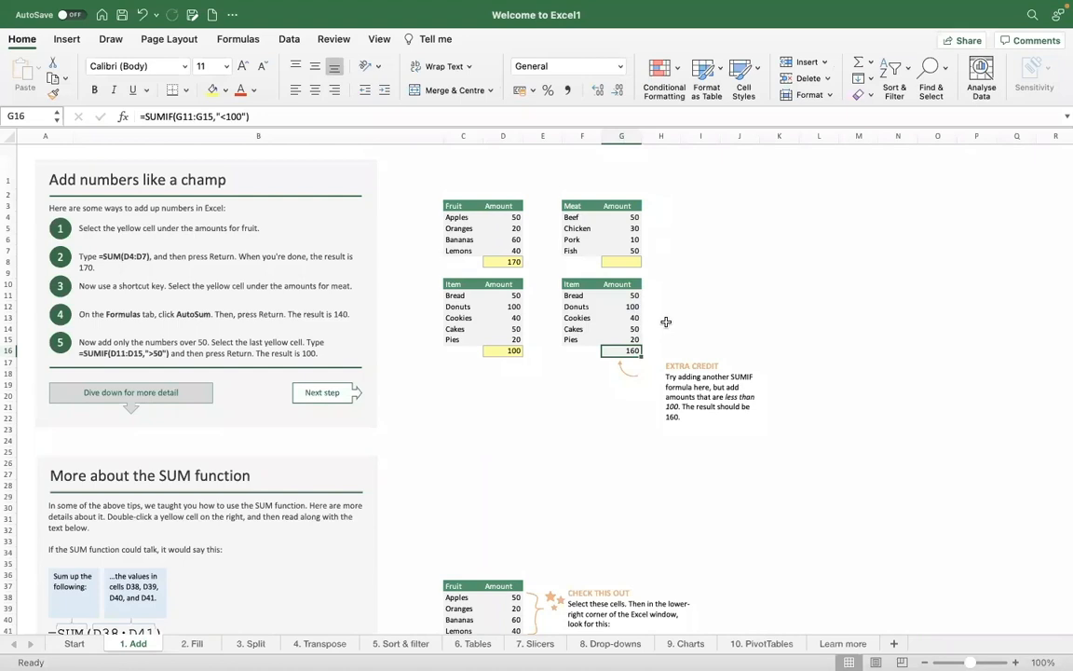
key("Left")
key("Left")
key("Left")
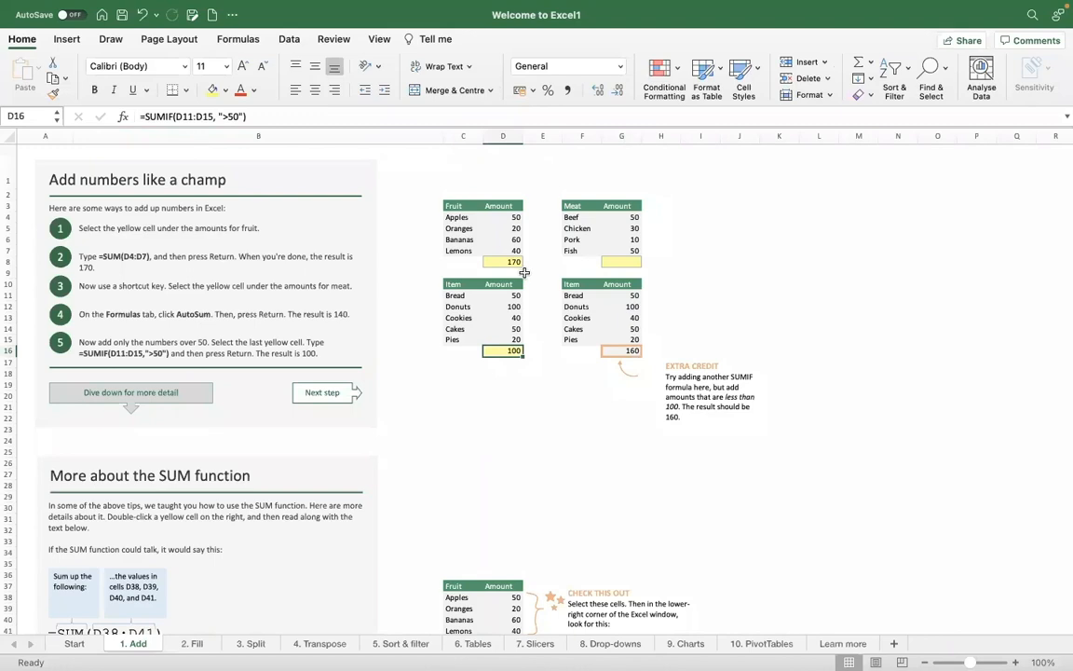
left_click(504, 262)
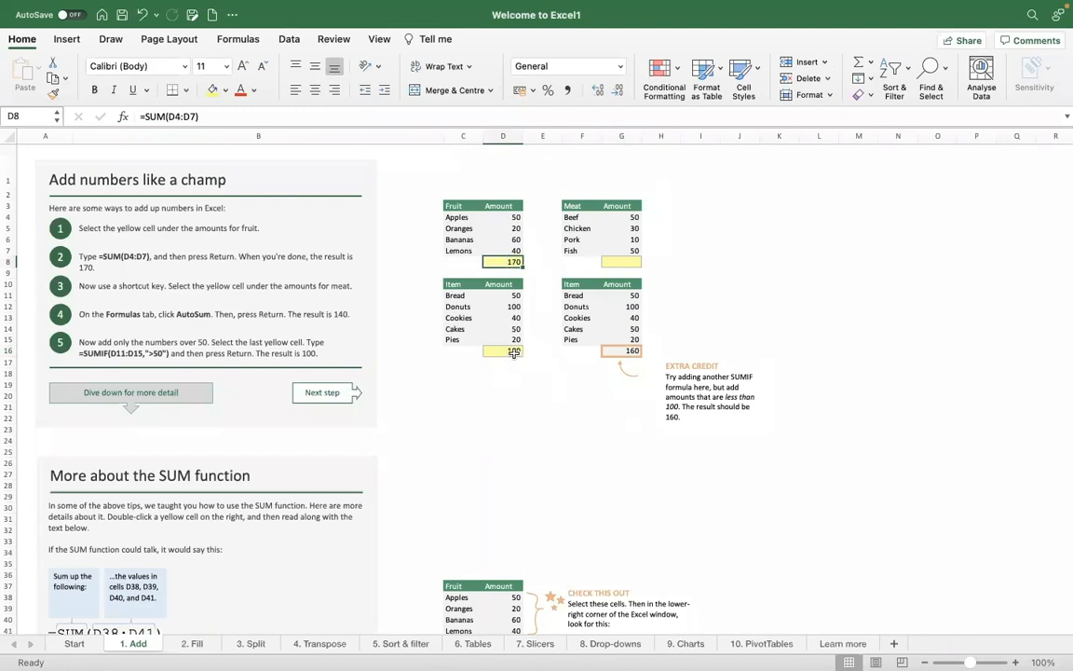
left_click(514, 351)
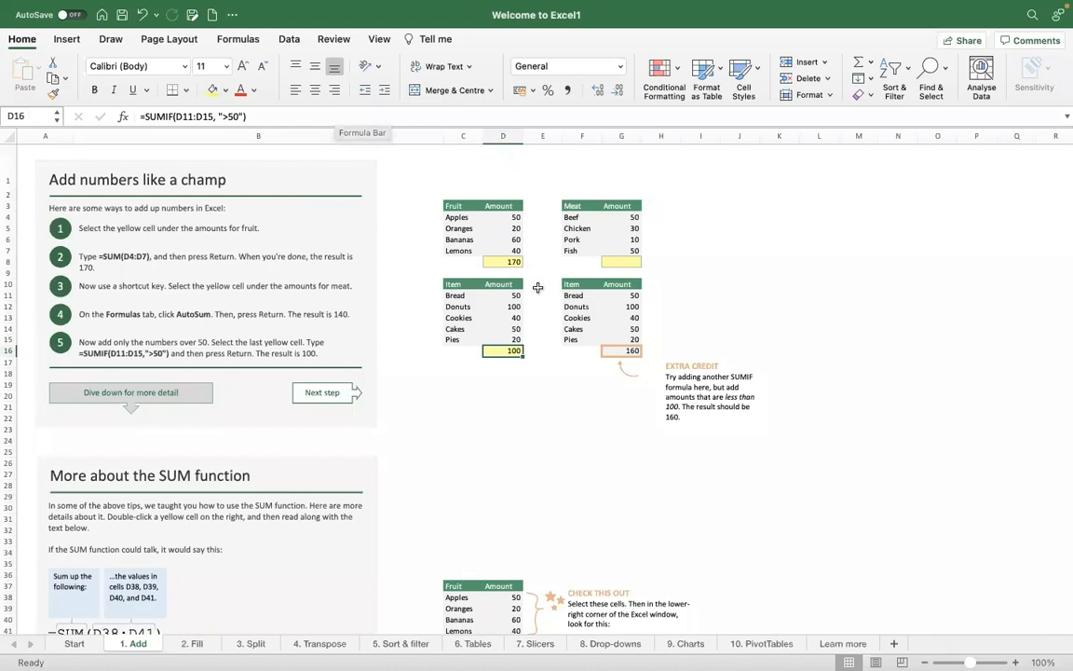
left_click(513, 263)
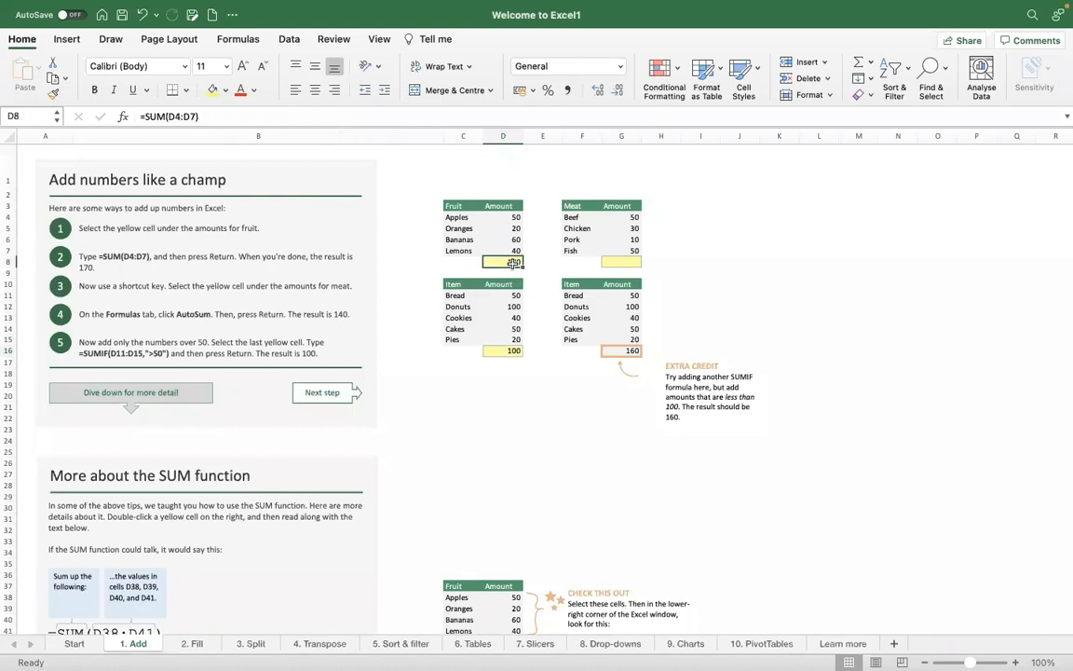
Total the fruit amounts again in the blank cell L4 with the manually entered formula =SUM(D4:D7).
left_click(830, 216)
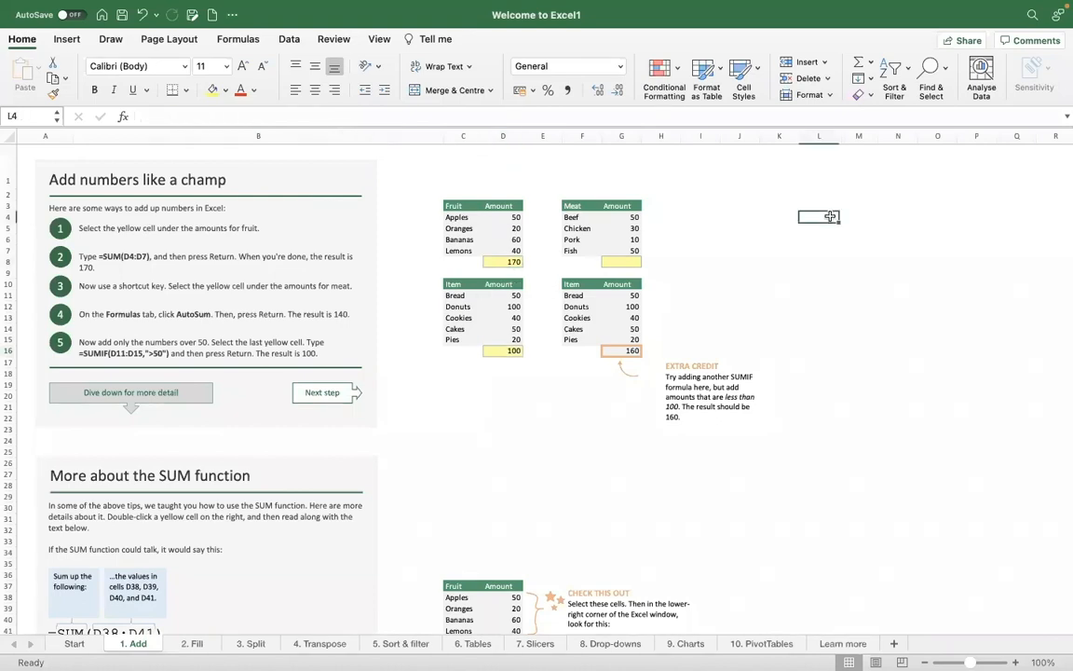
type("=")
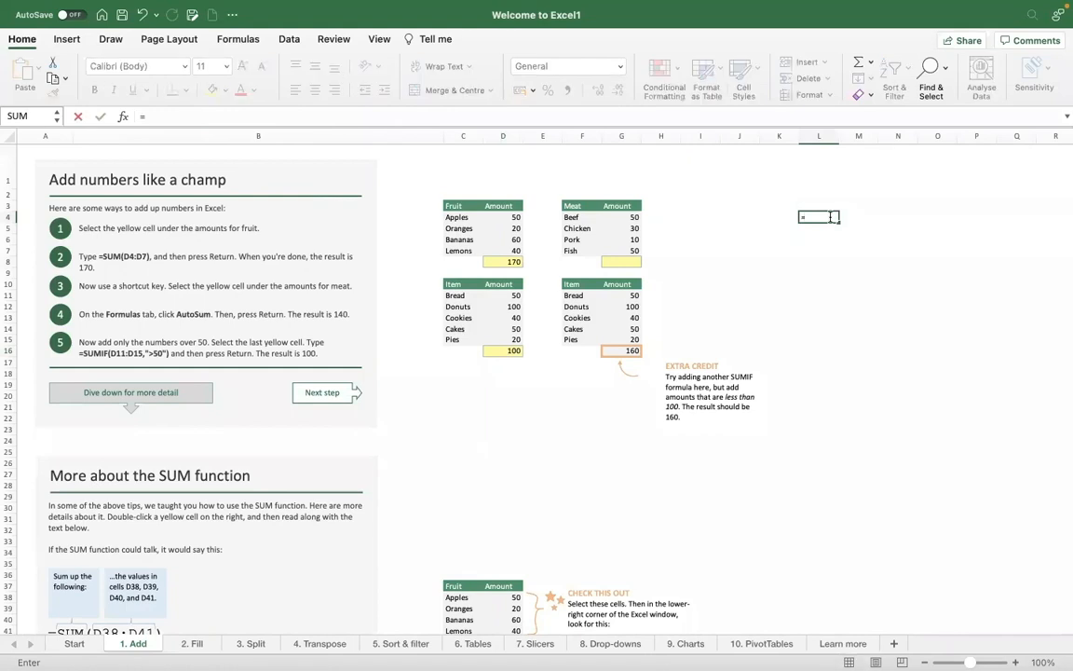
type("sum")
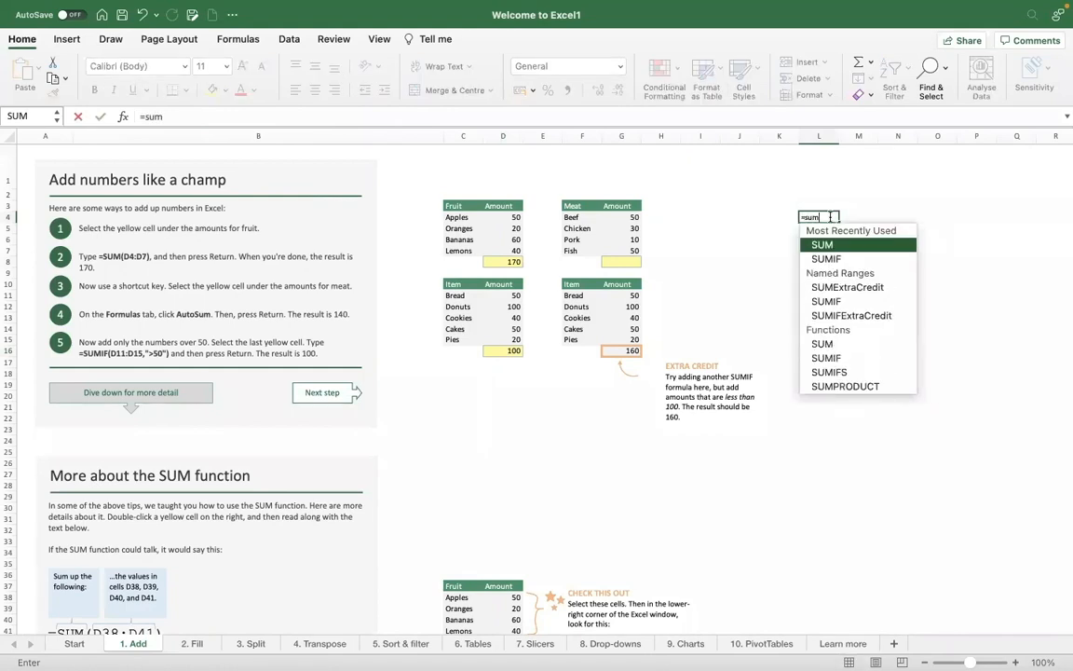
type("(")
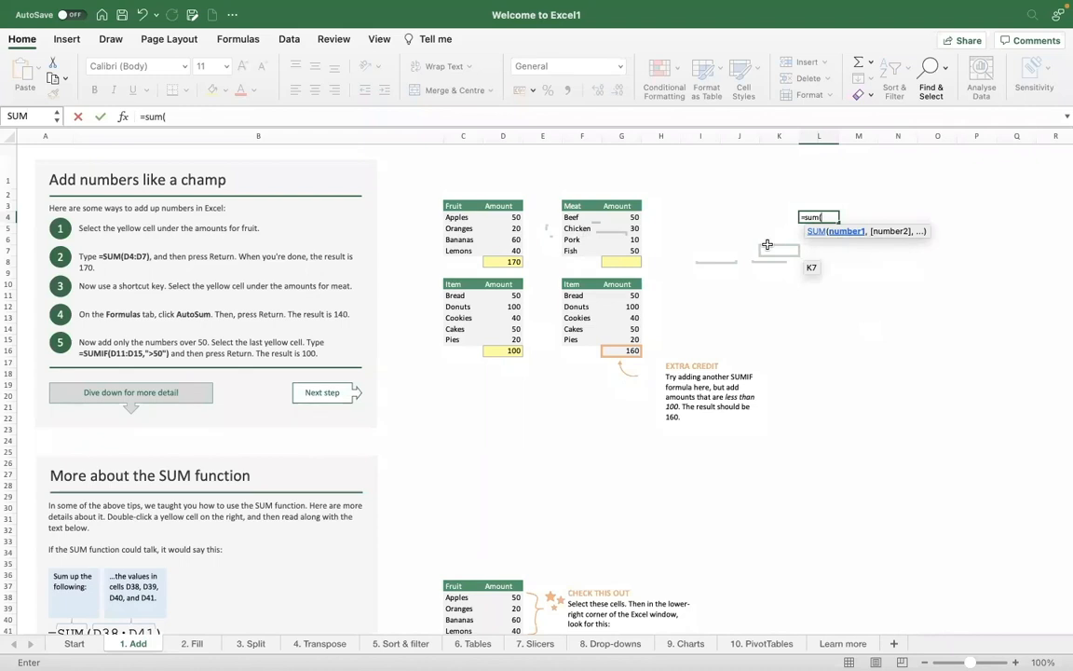
left_click(513, 217)
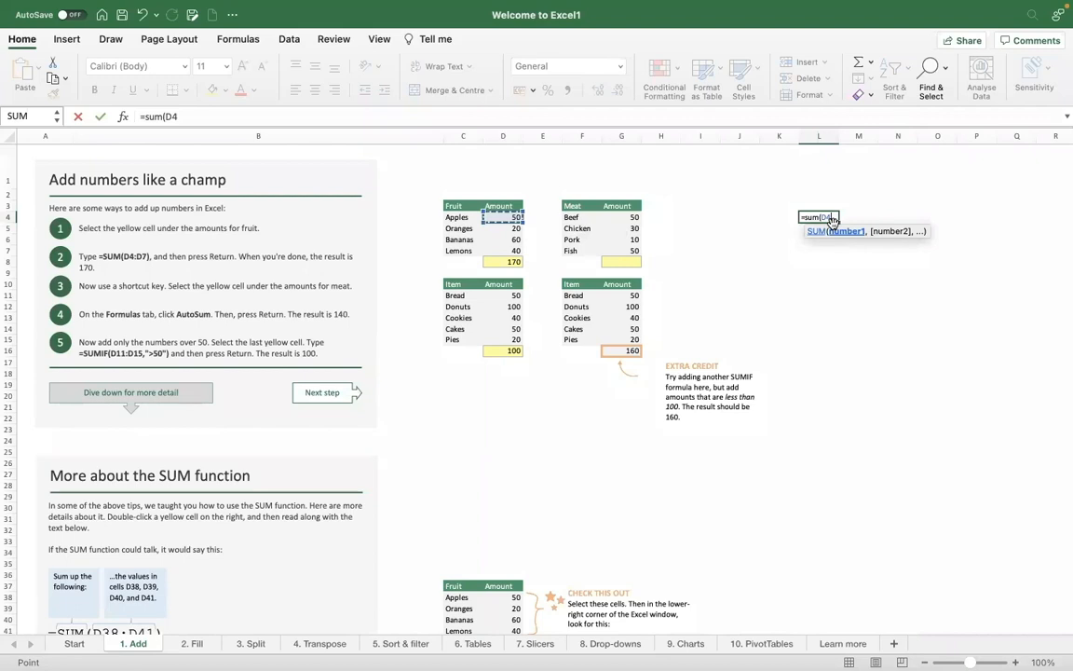
type(":")
type("D11")
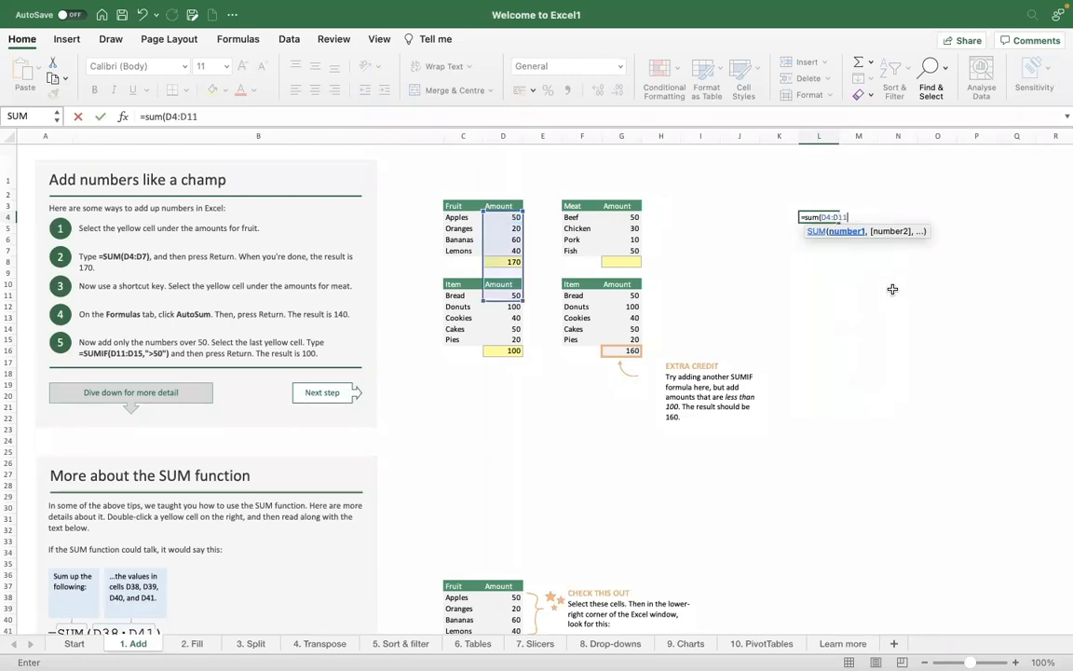
key("BackSpace")
key("BackSpace")
key("BackSpace")
type("D7")
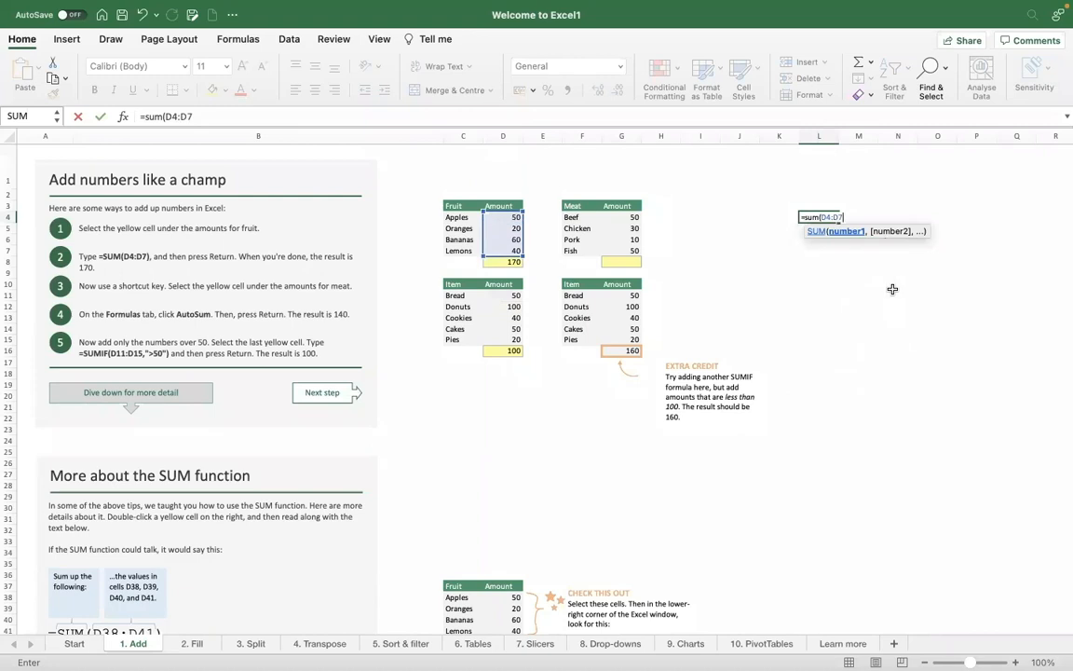
type(")")
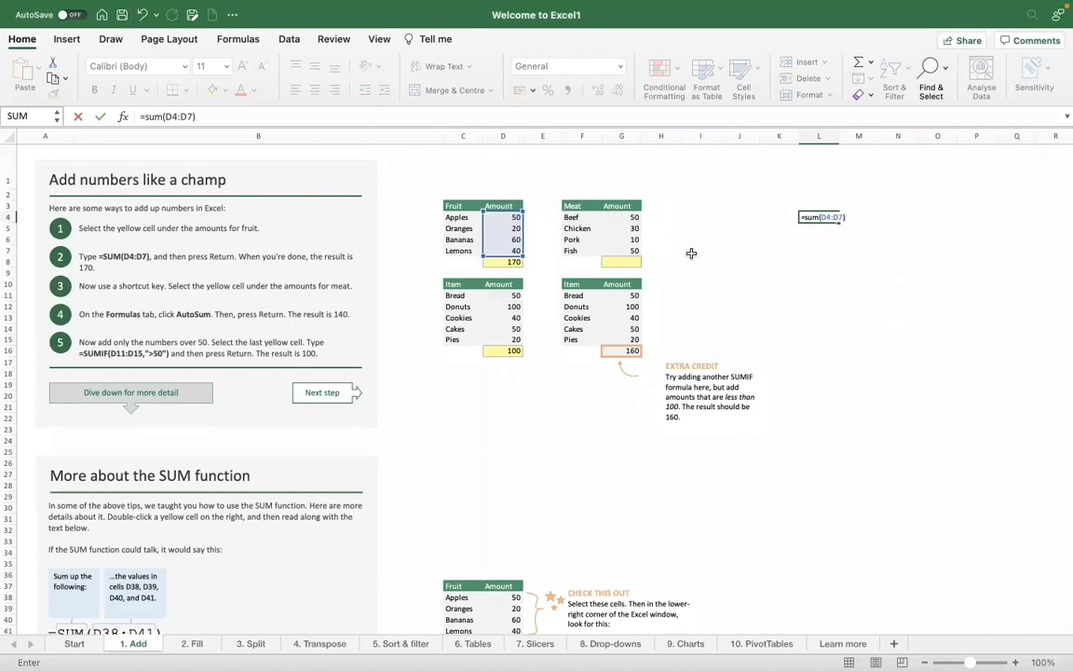
key("Return")
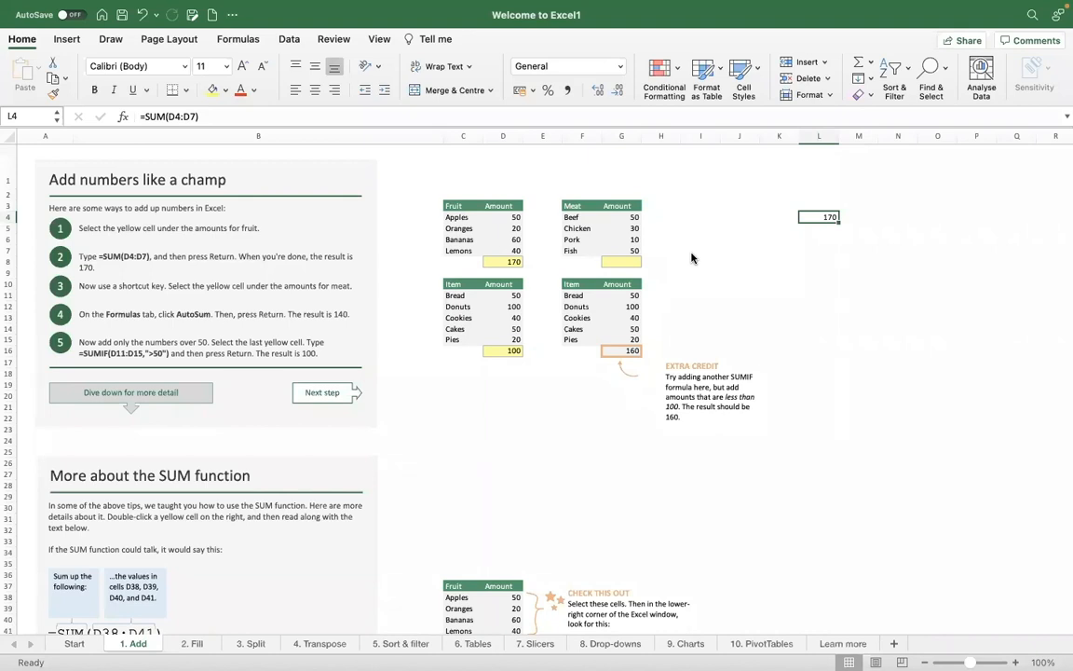
left_click(625, 351)
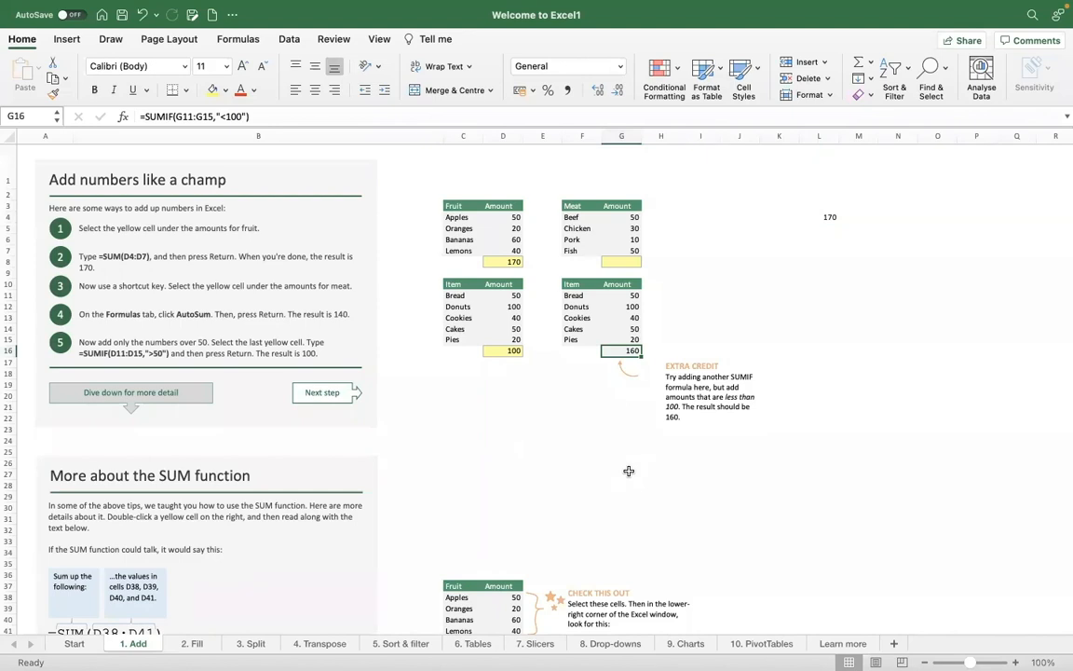
left_click(832, 262)
type("=sum")
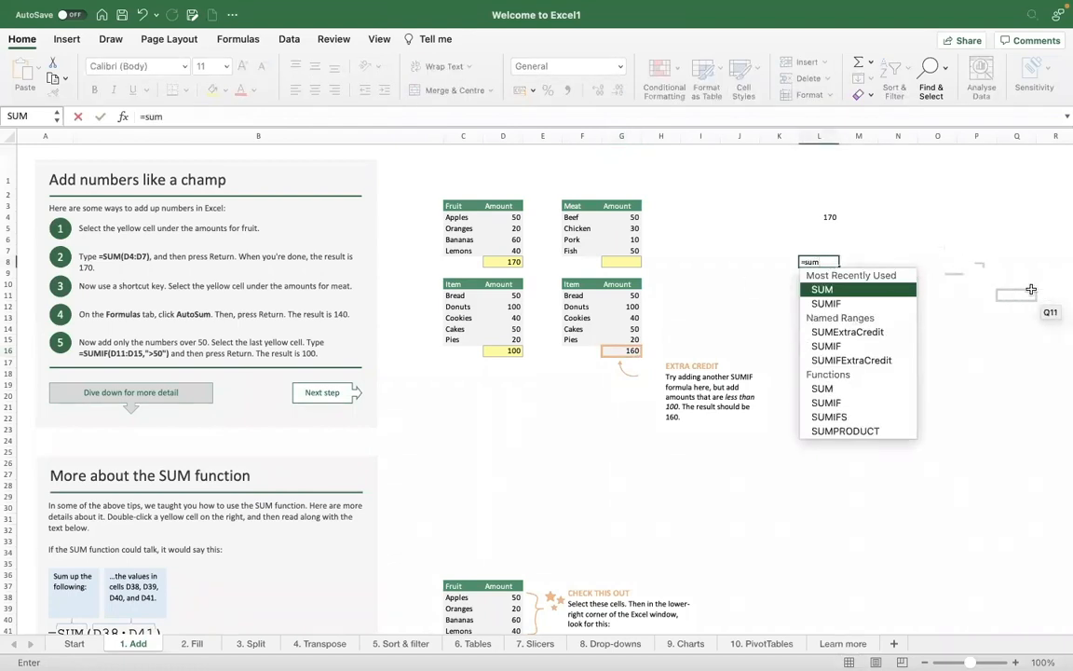
key("BackSpace")
key("BackSpace")
type("umm")
key("BackSpace")
key("BackSpace")
key("BackSpace")
key("BackSpace")
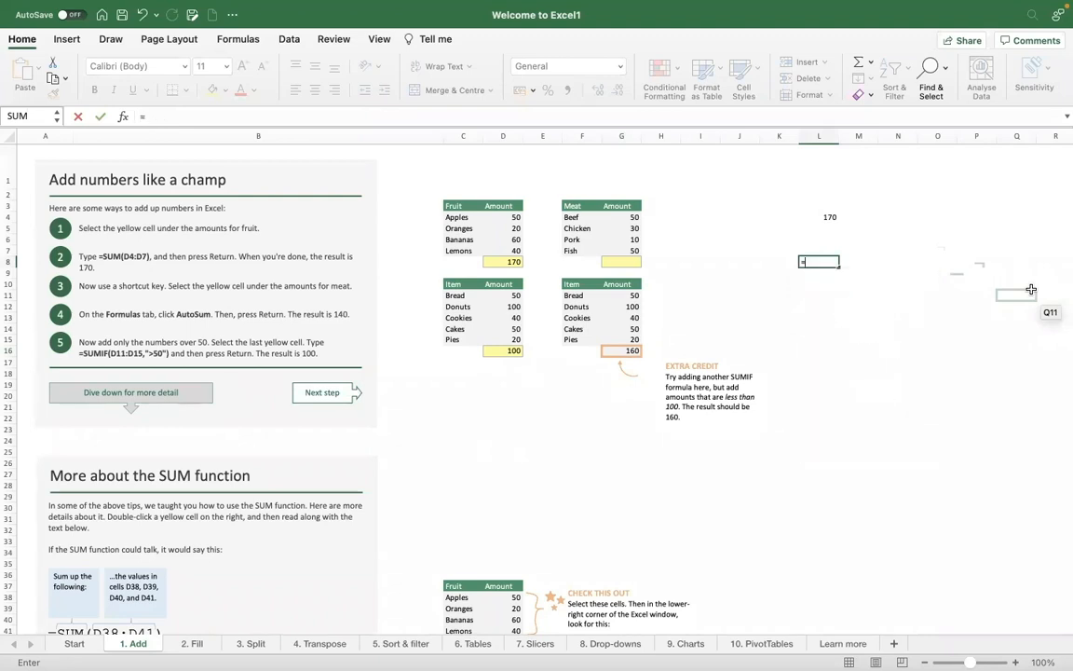
type("sumi")
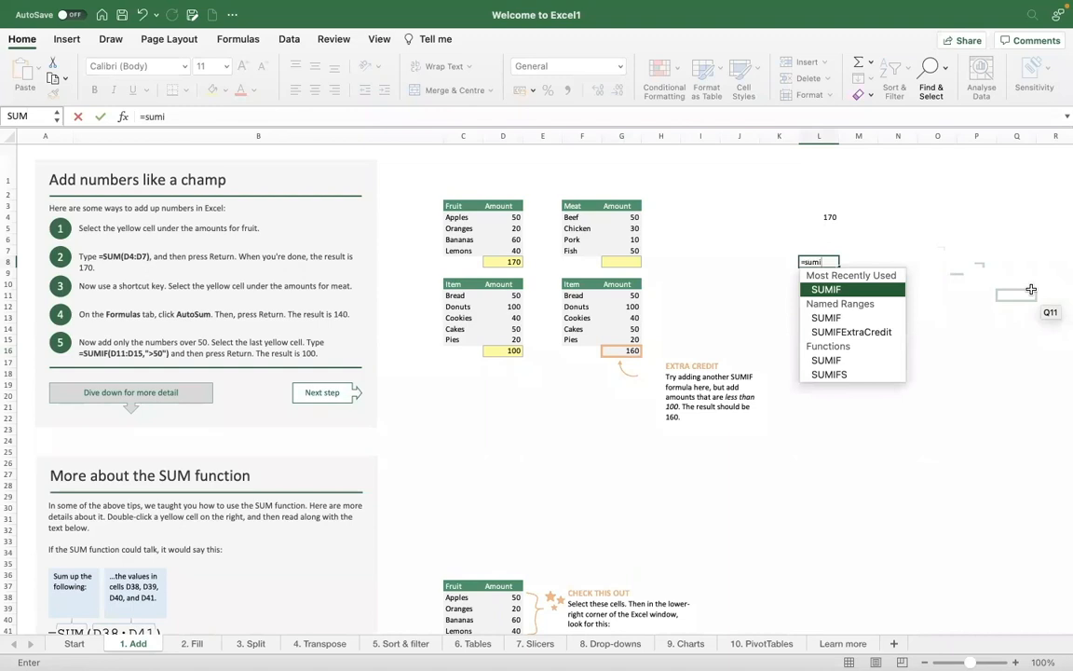
type("gf")
key("BackSpace")
key("BackSpace")
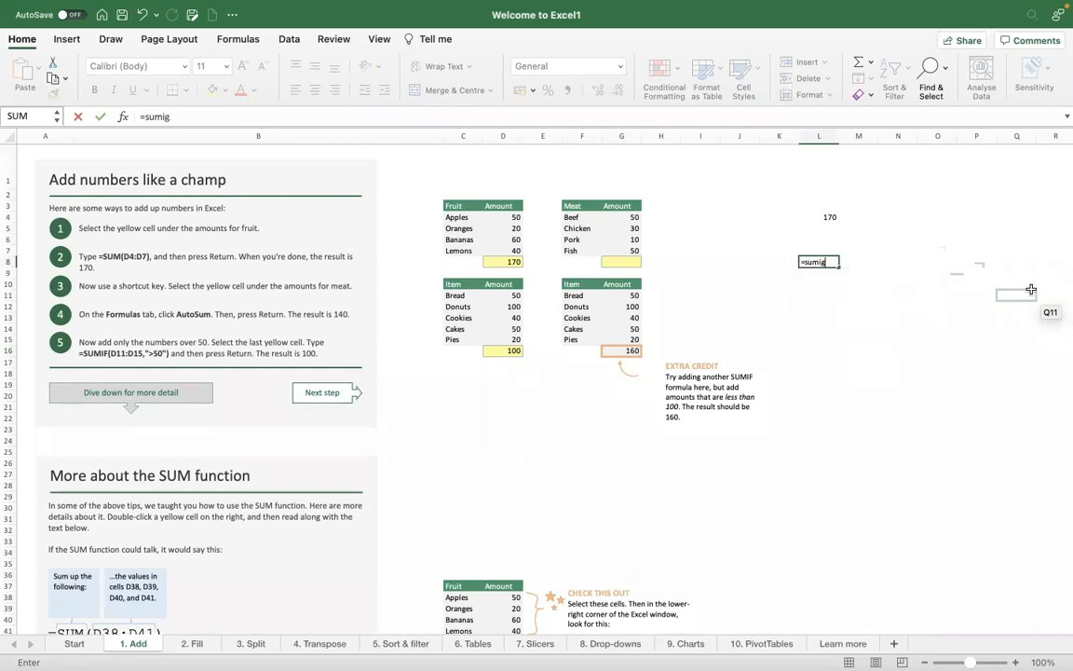
type("f")
key("BackSpace")
key("BackSpace")
key("BackSpace")
key("BackSpace")
key("BackSpace")
key("BackSpace")
left_click(819, 317)
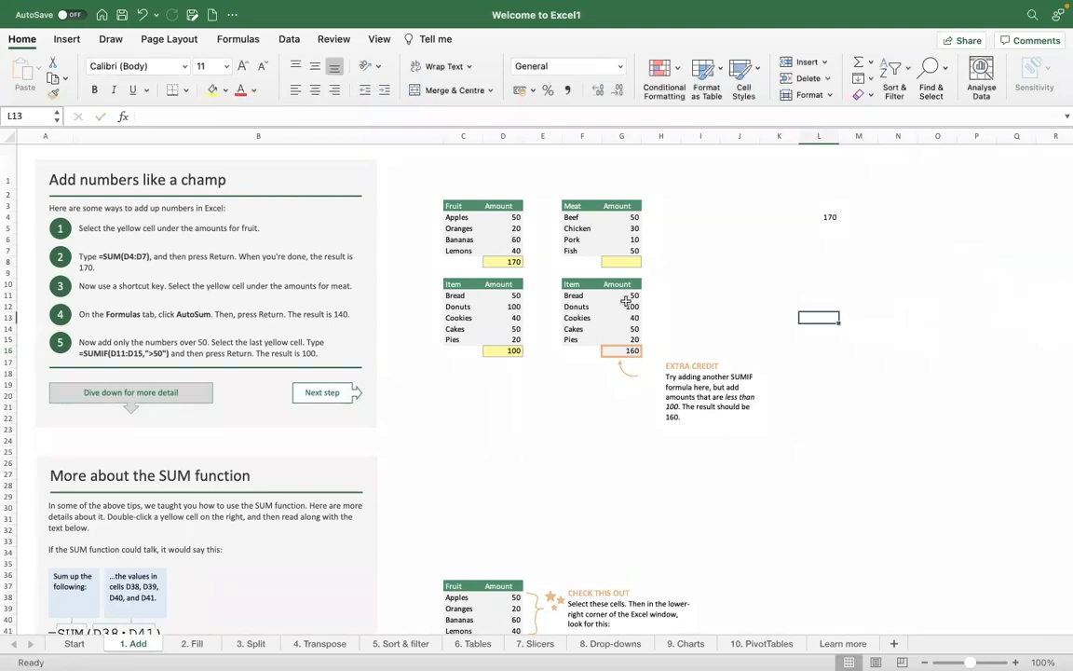
left_click(627, 350)
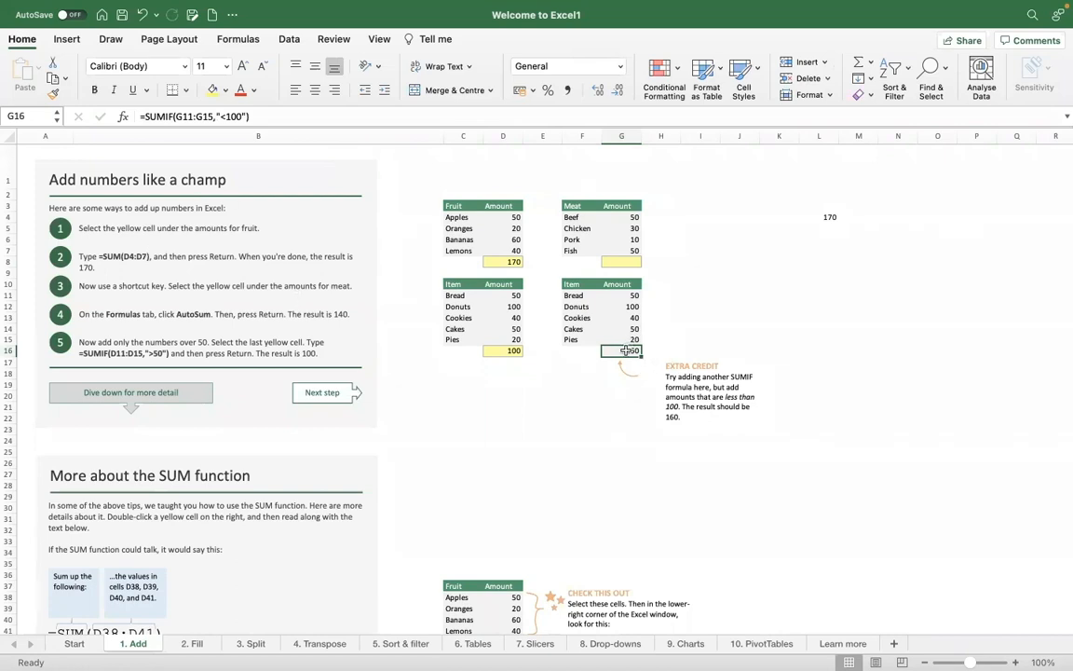
left_click(821, 249)
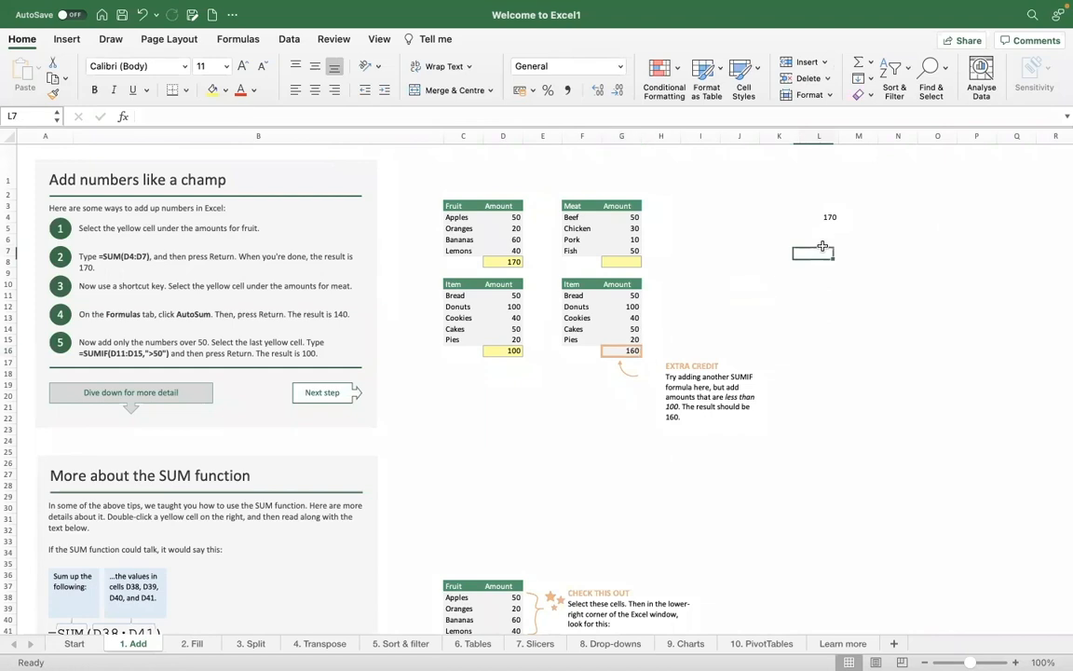
type("=sumif")
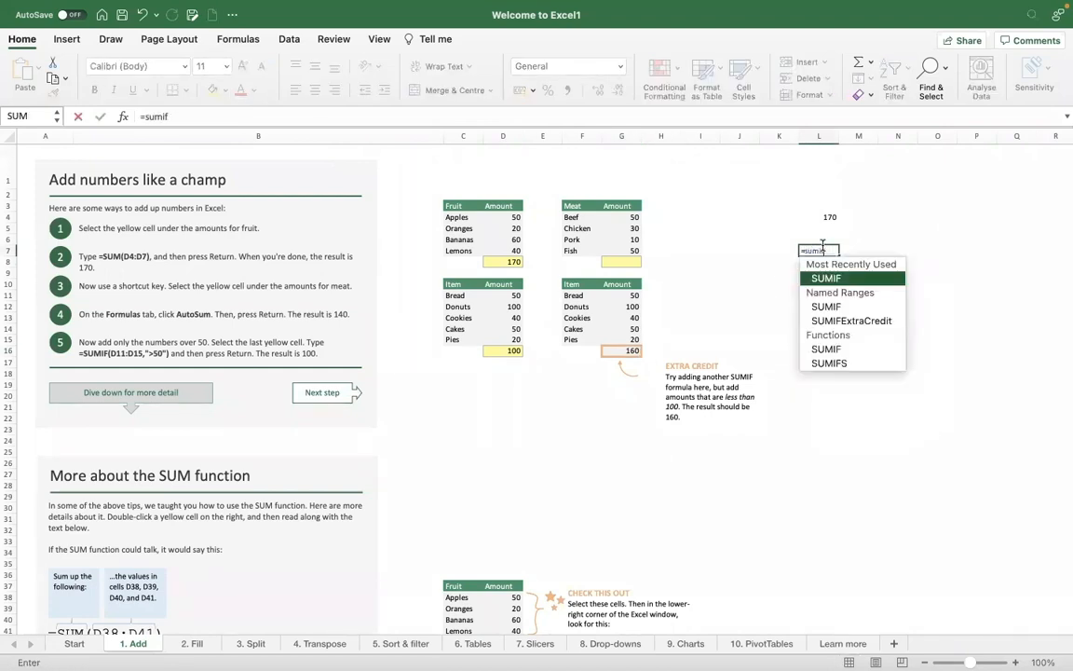
type("(")
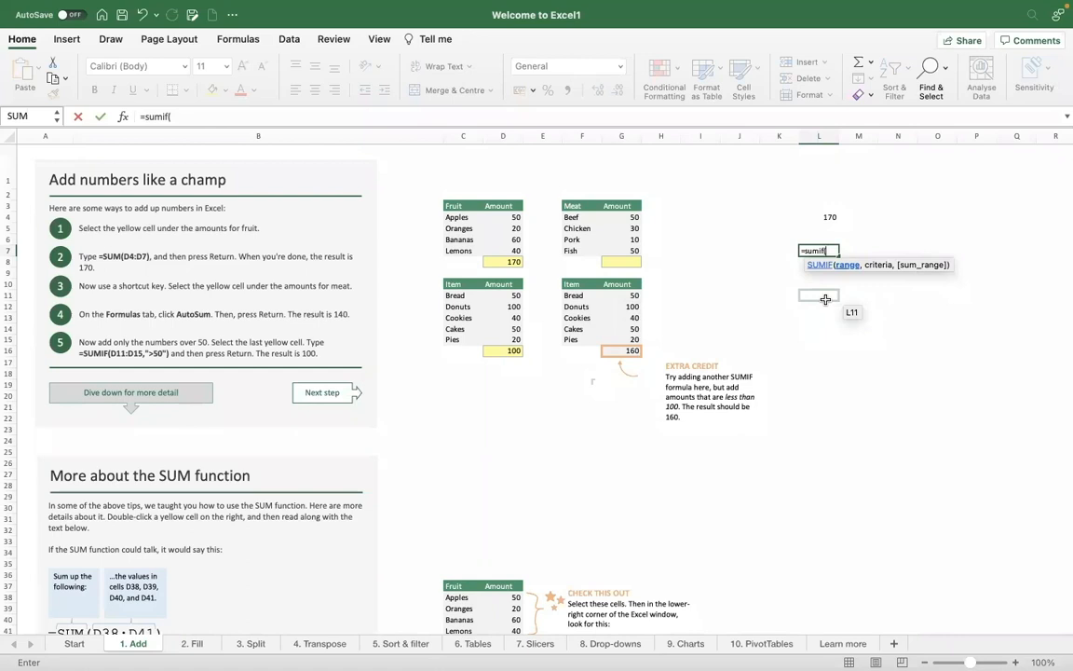
key("Escape")
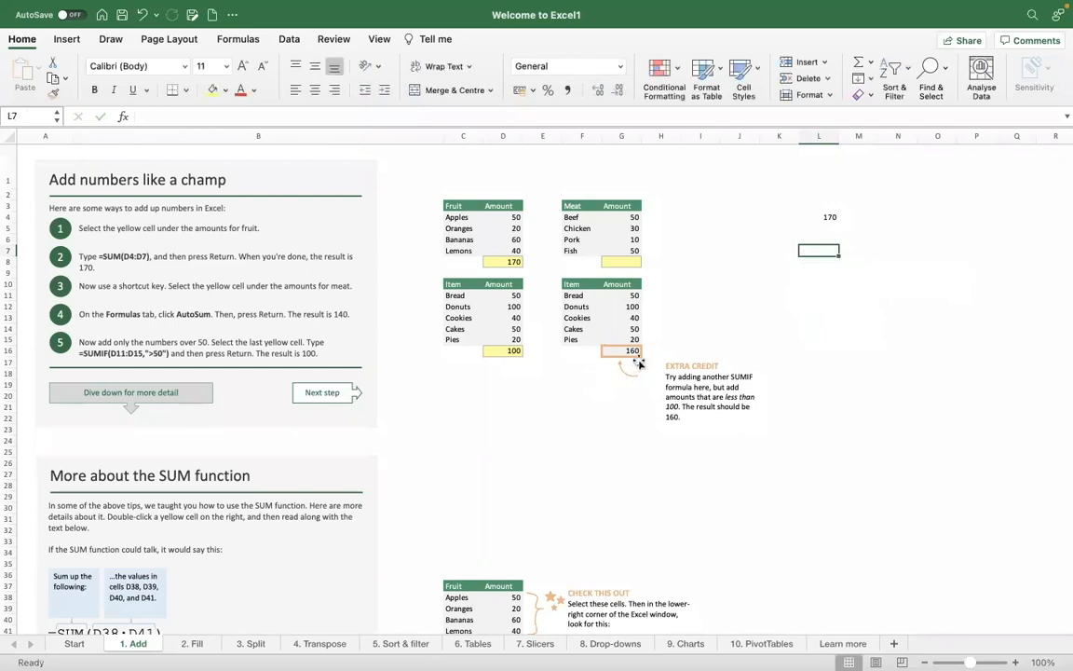
Review the SUMIF formula in G16 and the sheet's further sections on the SUM and SUMIF functions and web resources.
left_click(627, 350)
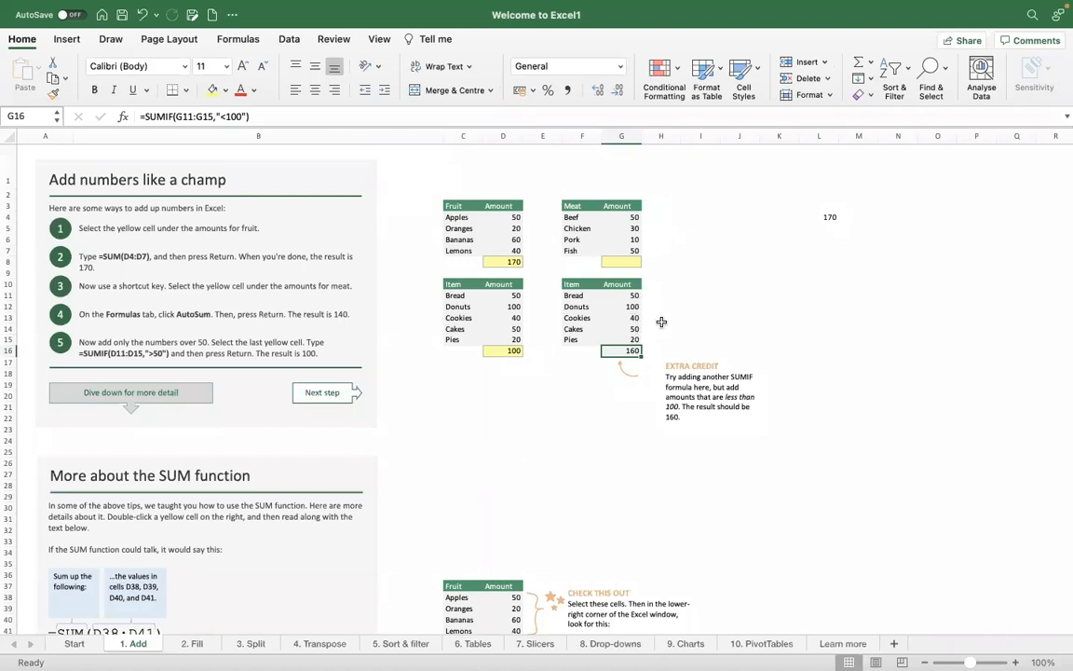
scroll(662, 321, "down", 8)
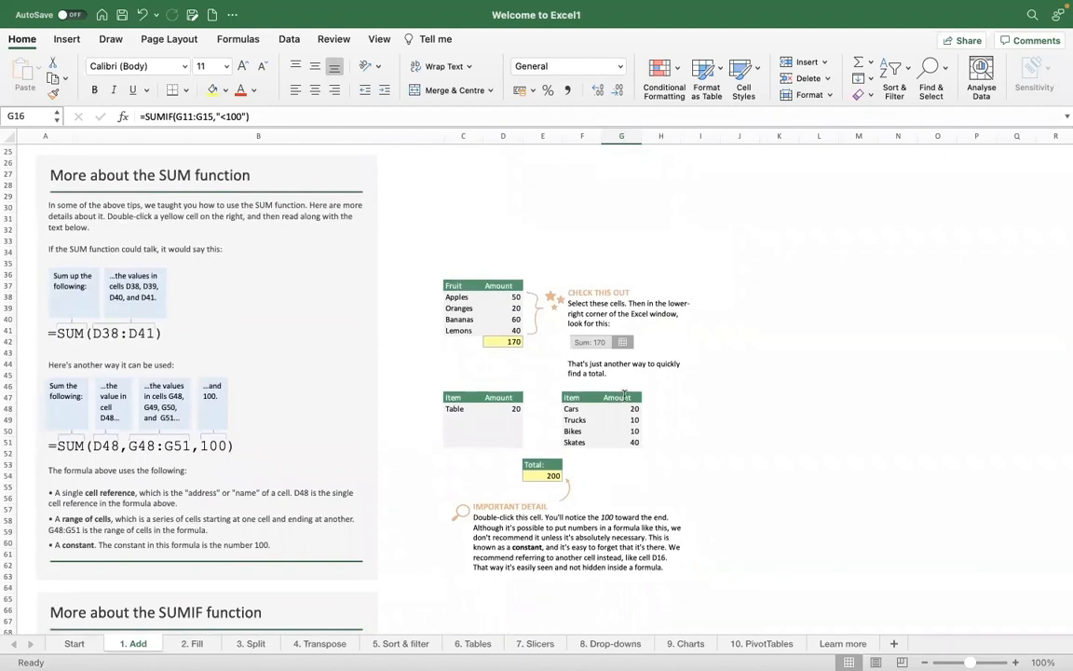
scroll(523, 437, "down", 5)
scroll(522, 437, "down", 4)
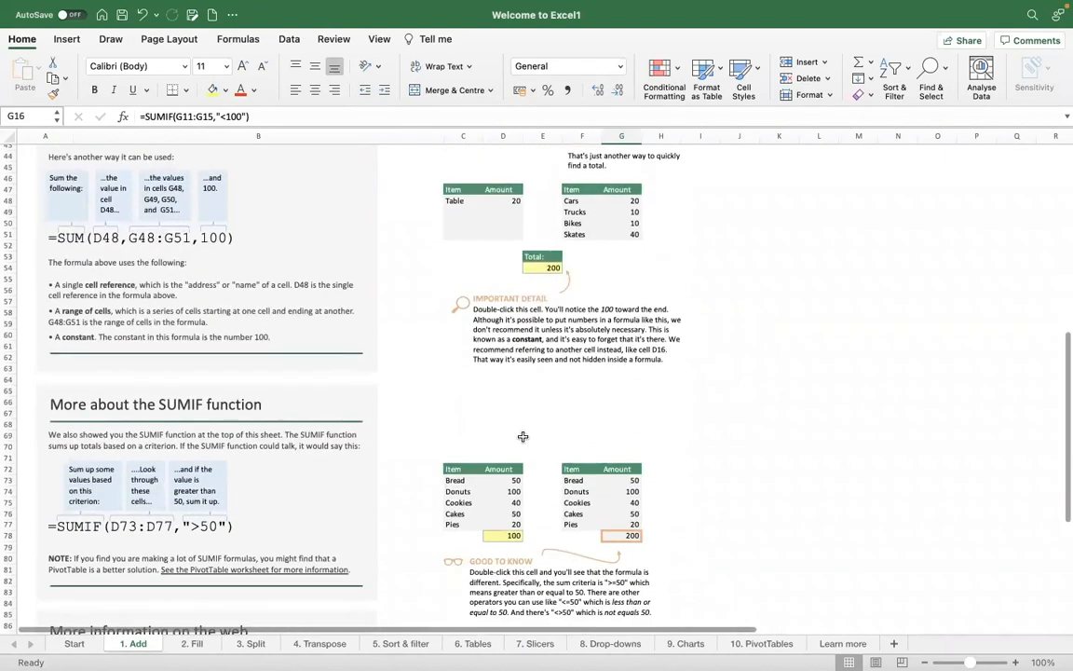
scroll(353, 498, "down", 2)
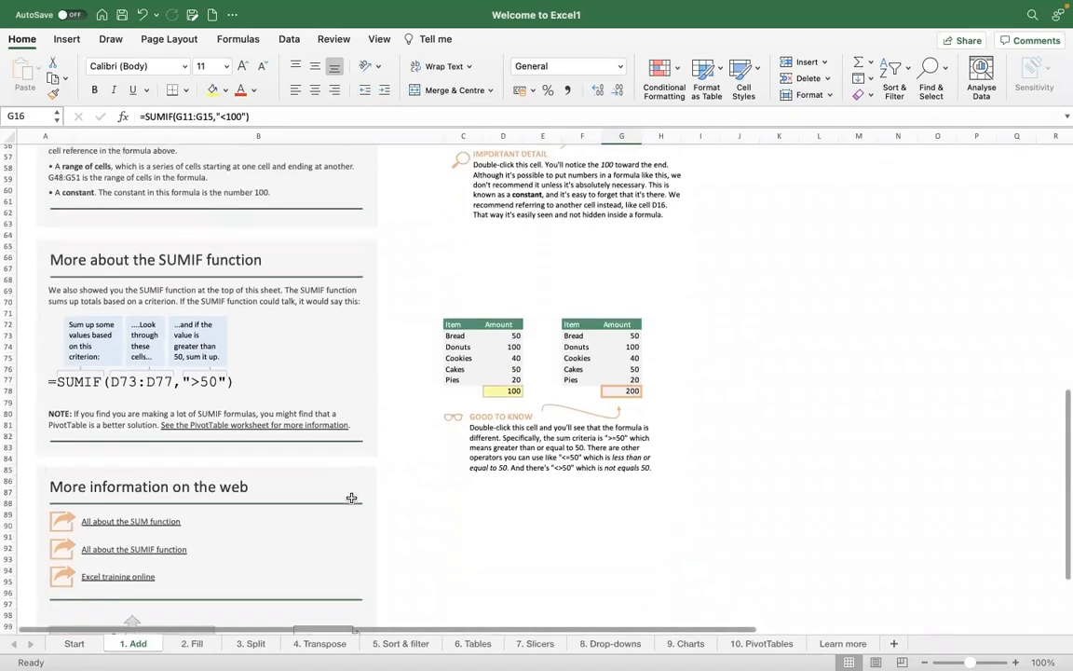
scroll(494, 447, "down", 1)
scroll(507, 458, "down", 1)
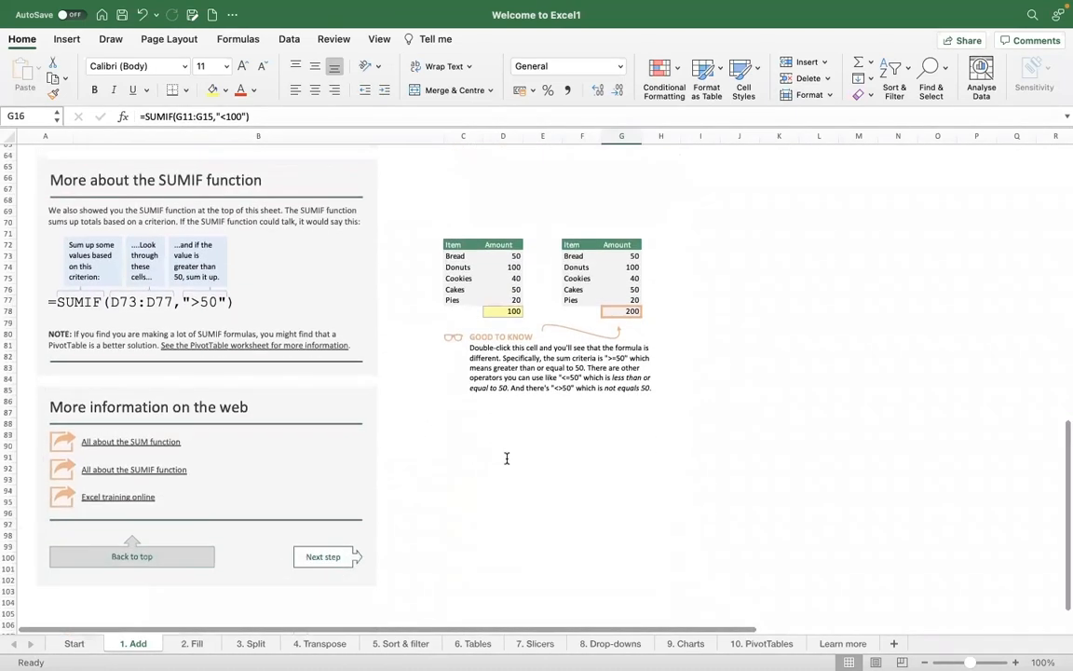
scroll(507, 457, "up", 15)
scroll(509, 458, "up", 4)
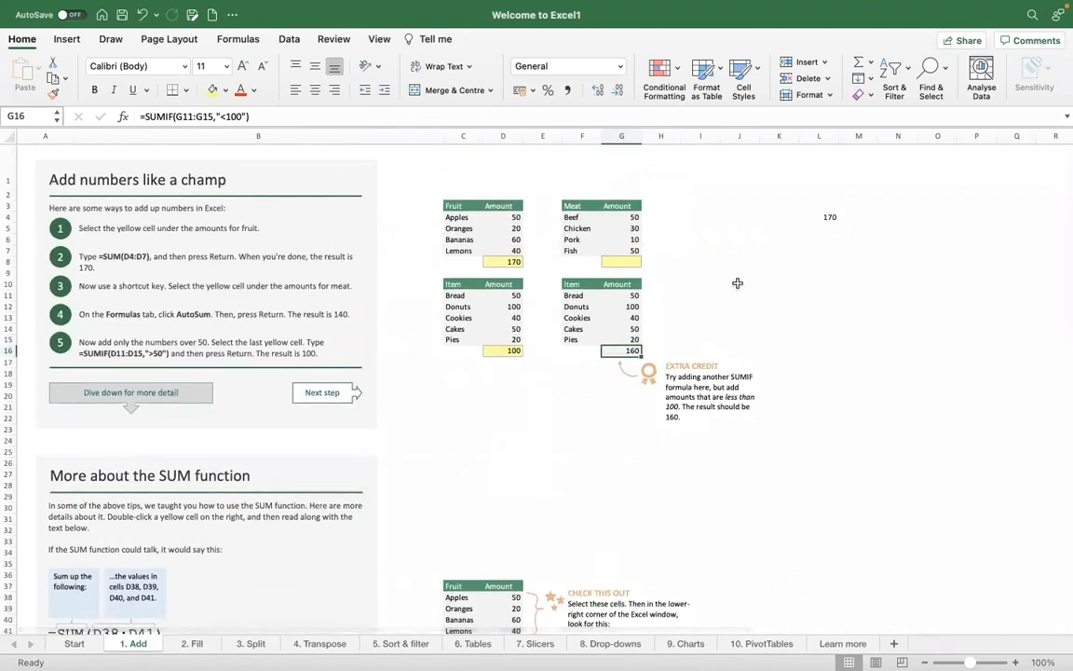
Clear the practice fruit total from cell L4.
left_click(622, 262)
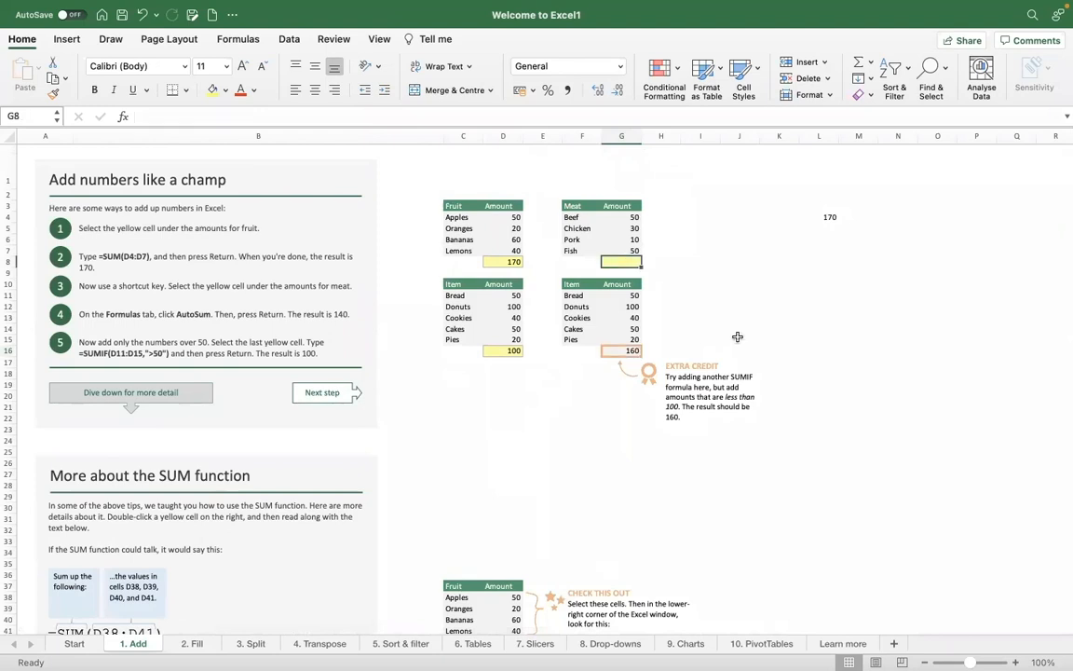
left_click(622, 351)
left_click(833, 217)
key("Delete")
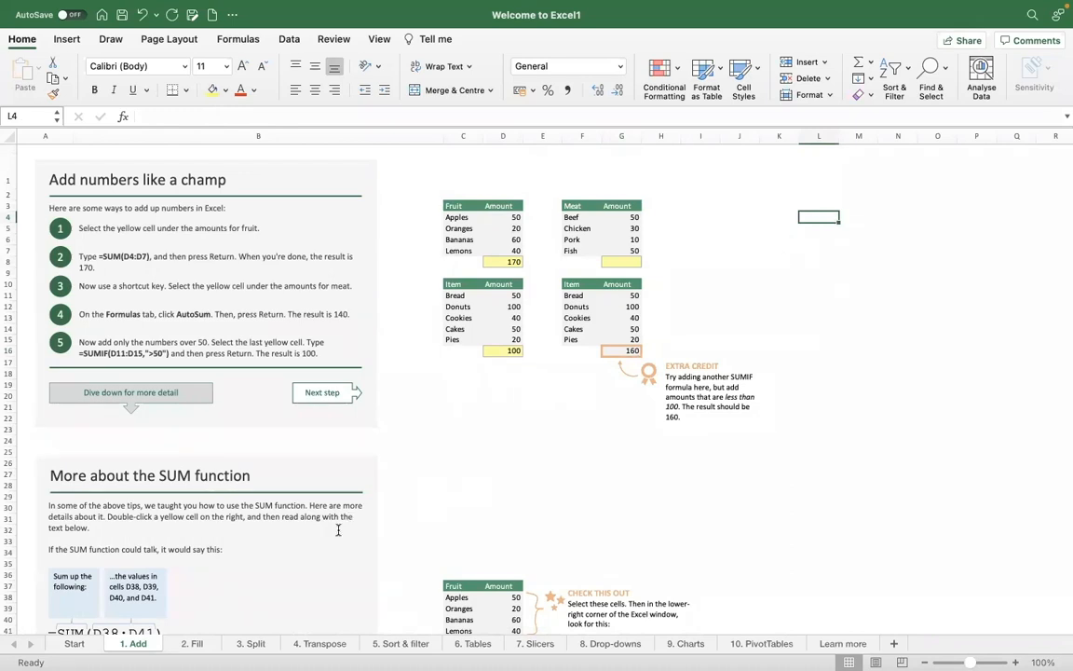
Open the "2. Fill" worksheet and look over its exercises on copying cells and filling a series.
left_click(196, 643)
left_click(242, 264)
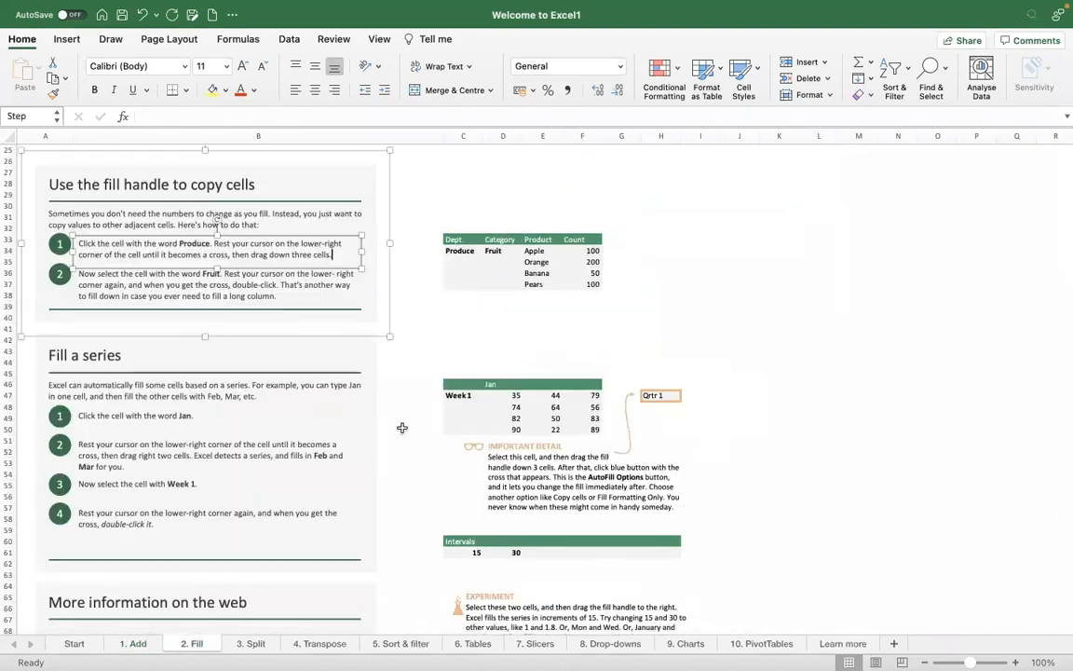
left_click(410, 351)
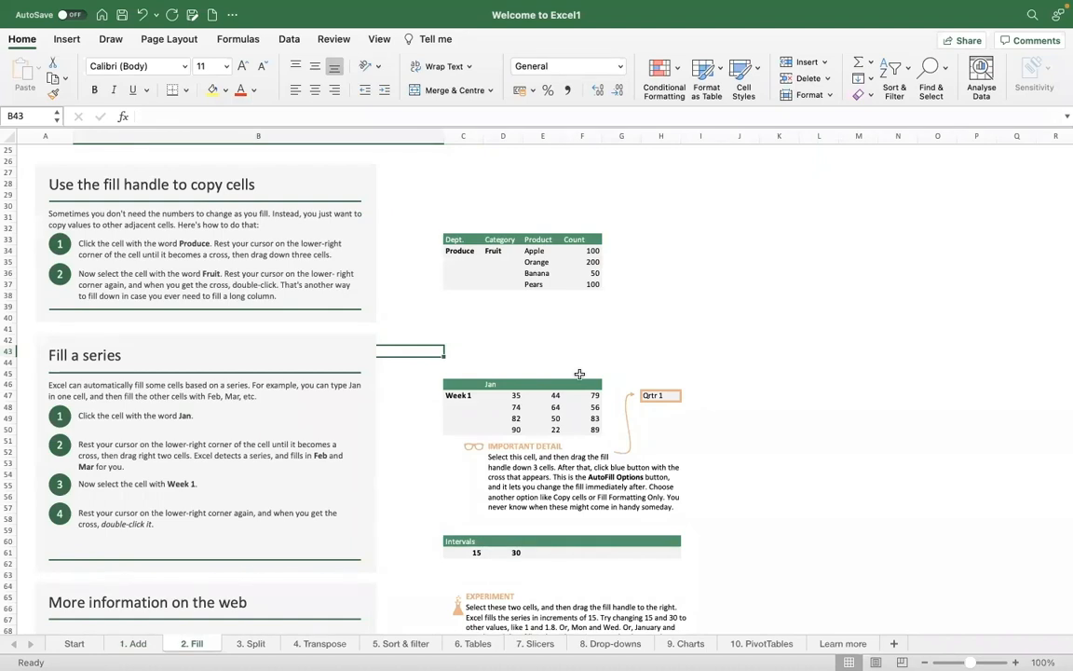
scroll(580, 373, "down", 7)
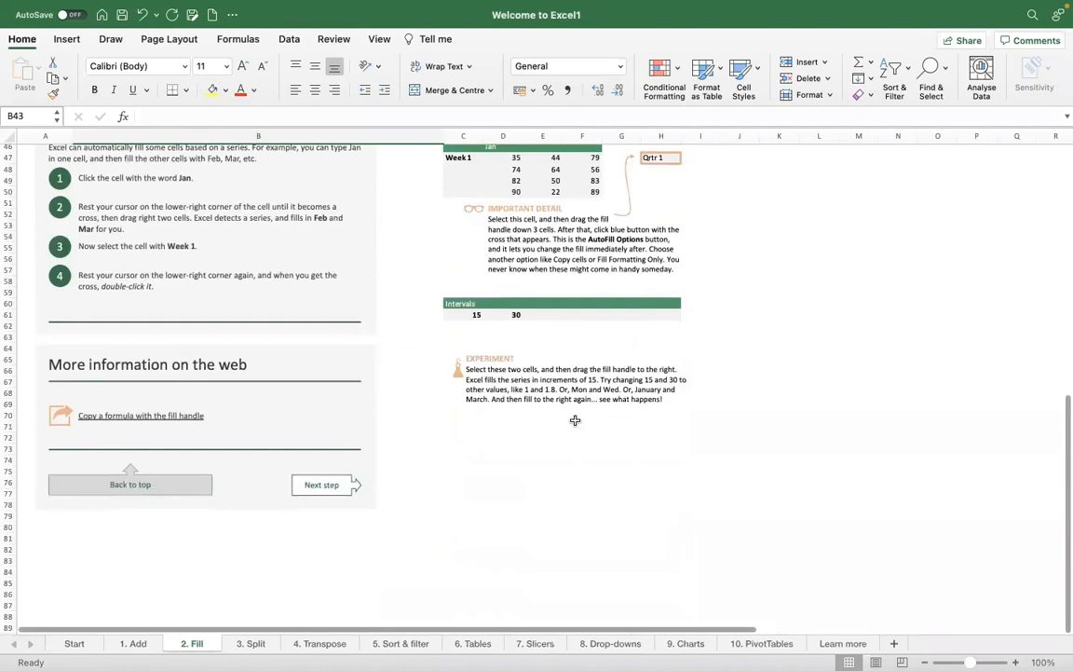
scroll(575, 421, "up", 2)
scroll(575, 421, "up", 5)
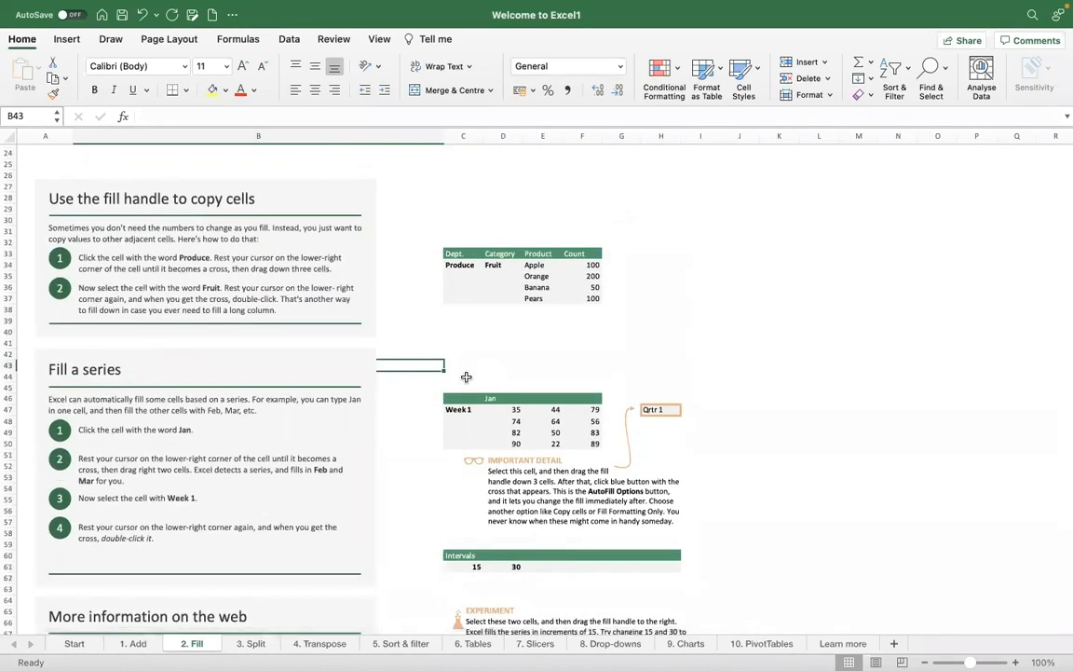
Examine the values in the produce table's Count column and in the last column of the Week 1 table.
left_click(582, 265)
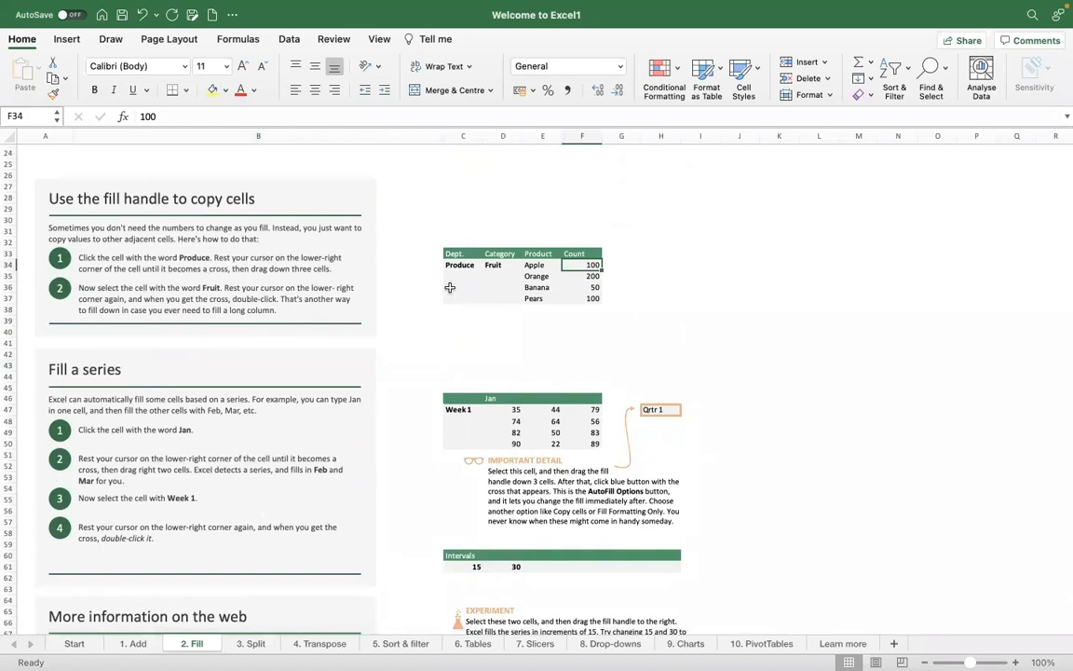
left_click(578, 287)
left_click(584, 265)
key("Down")
key("Down")
key("Down")
key("Down")
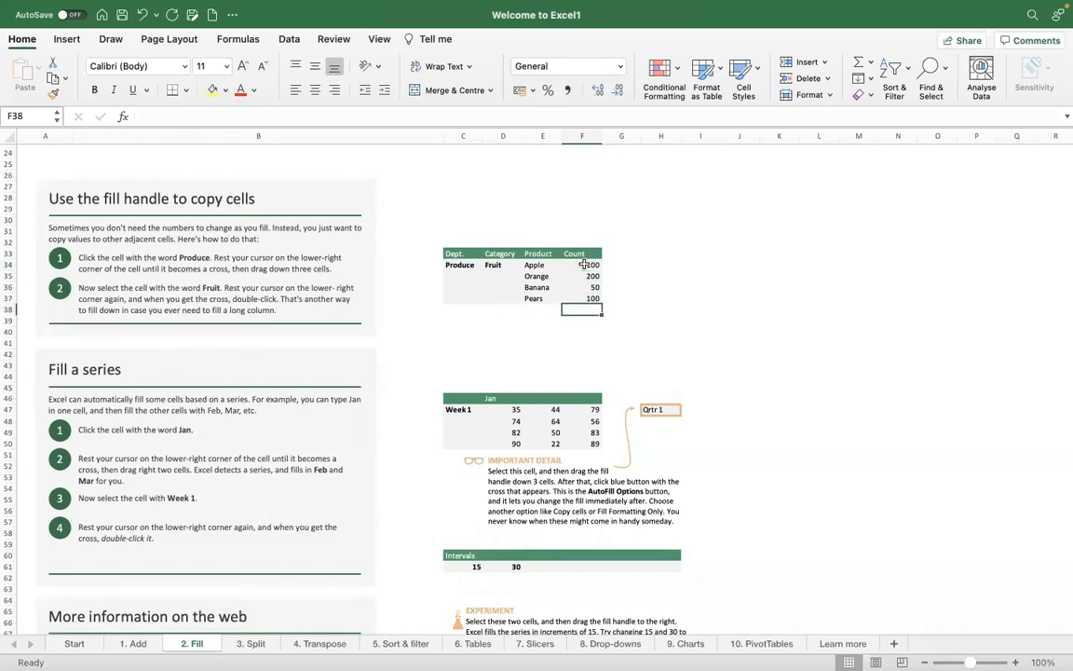
left_click(581, 411)
key("Down")
key("Down")
key("Up")
key("Up")
key("Up")
left_click(589, 262)
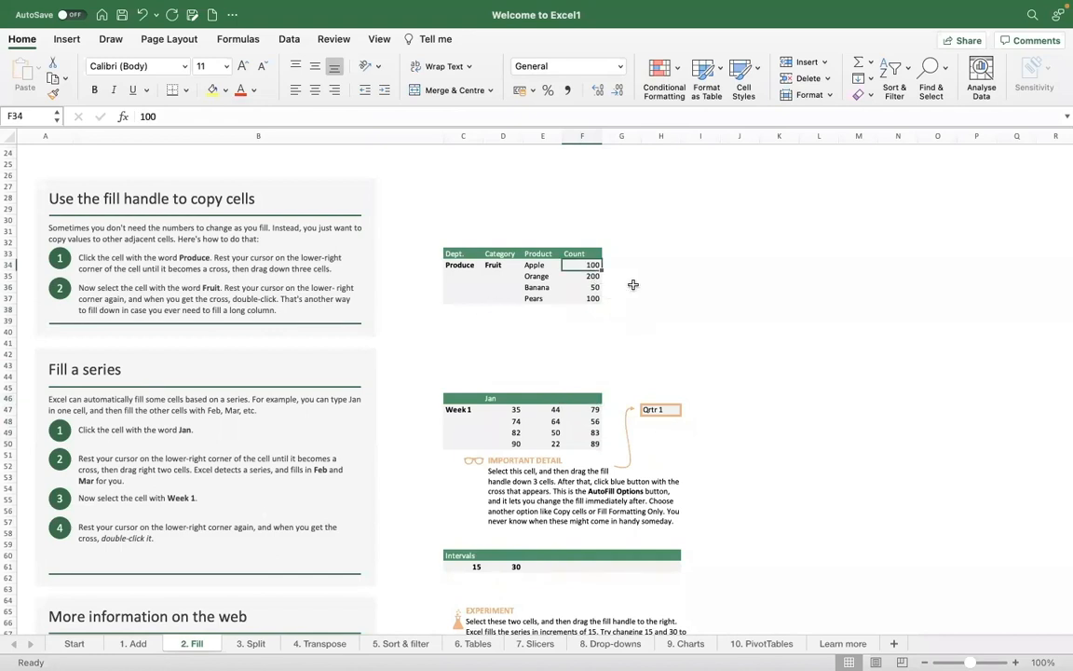
Multiply the Apple count by 3 in cell G34 with the formula =F34*3.
left_click(630, 264)
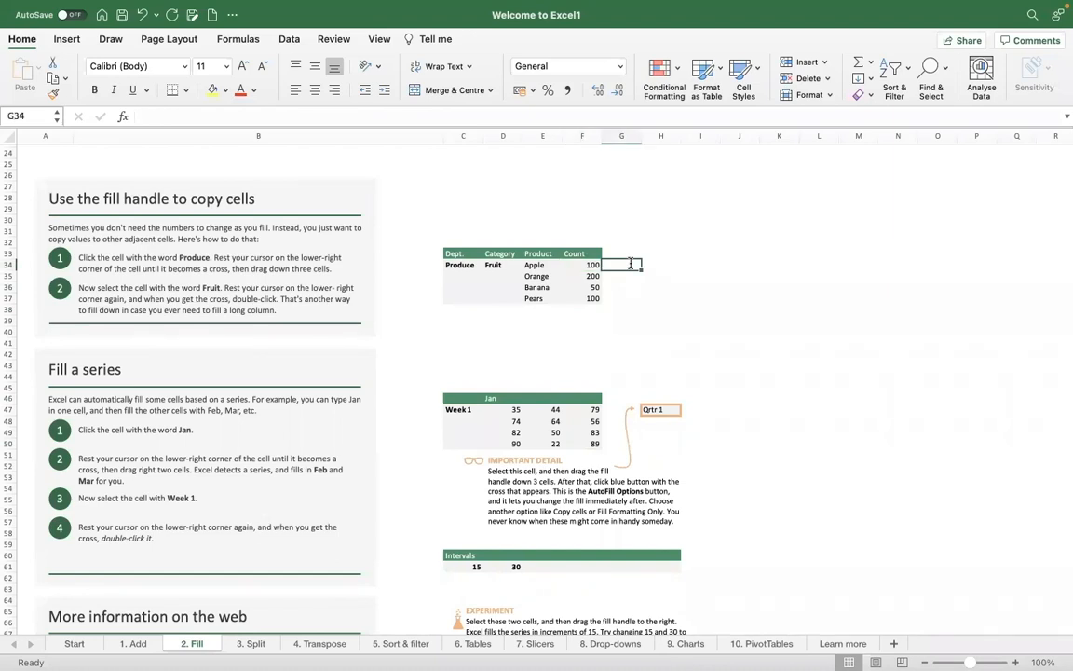
type("=")
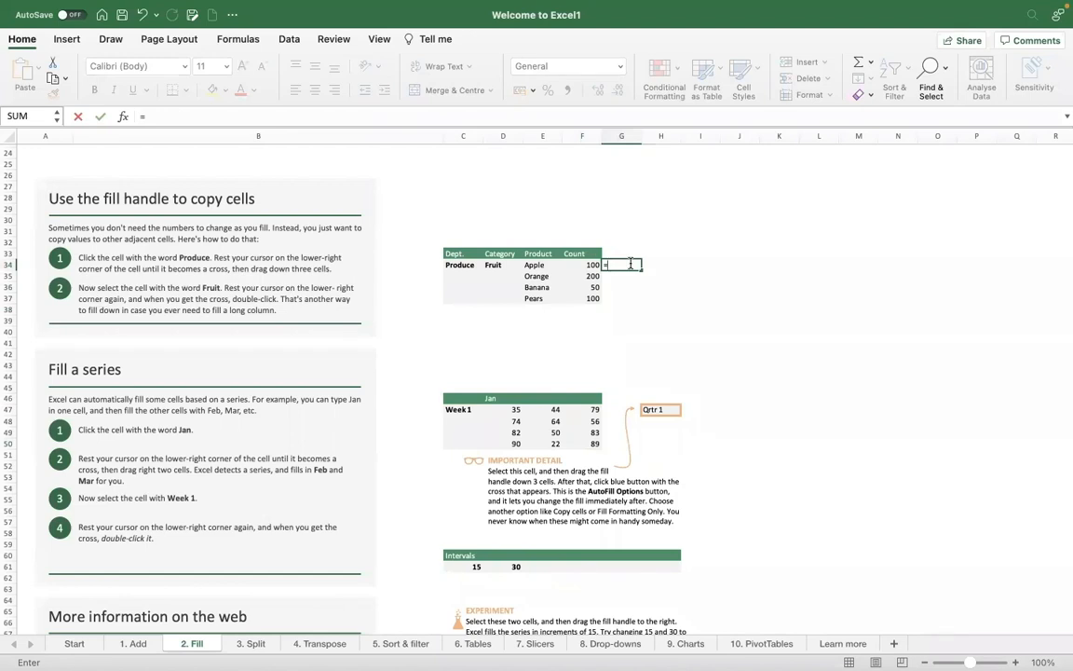
key("Left")
type("*")
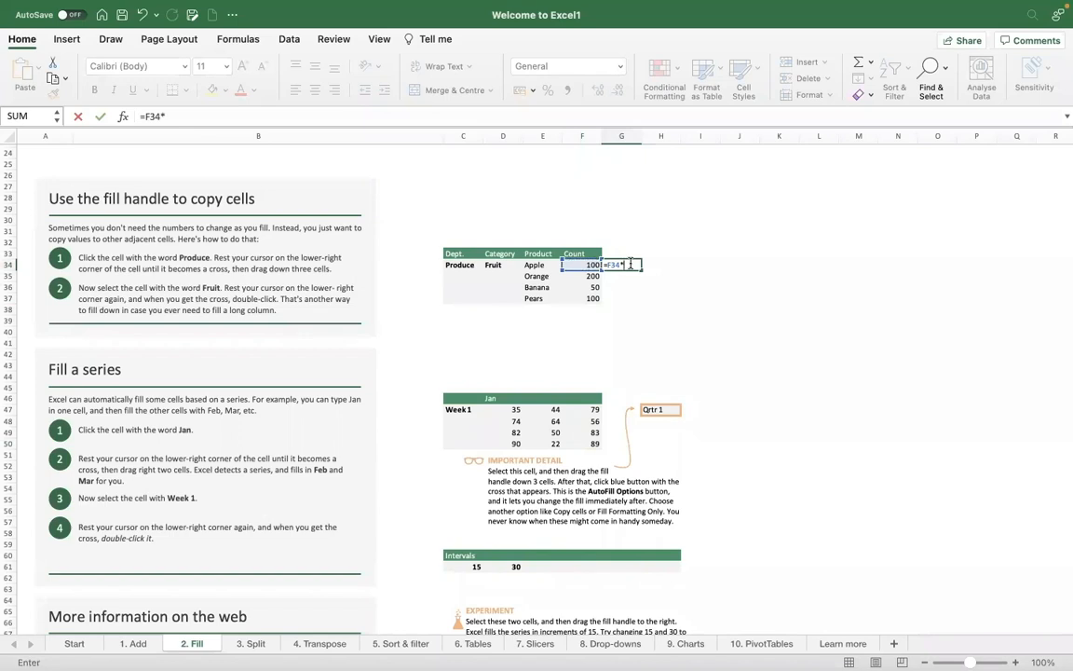
type("3")
key("Return")
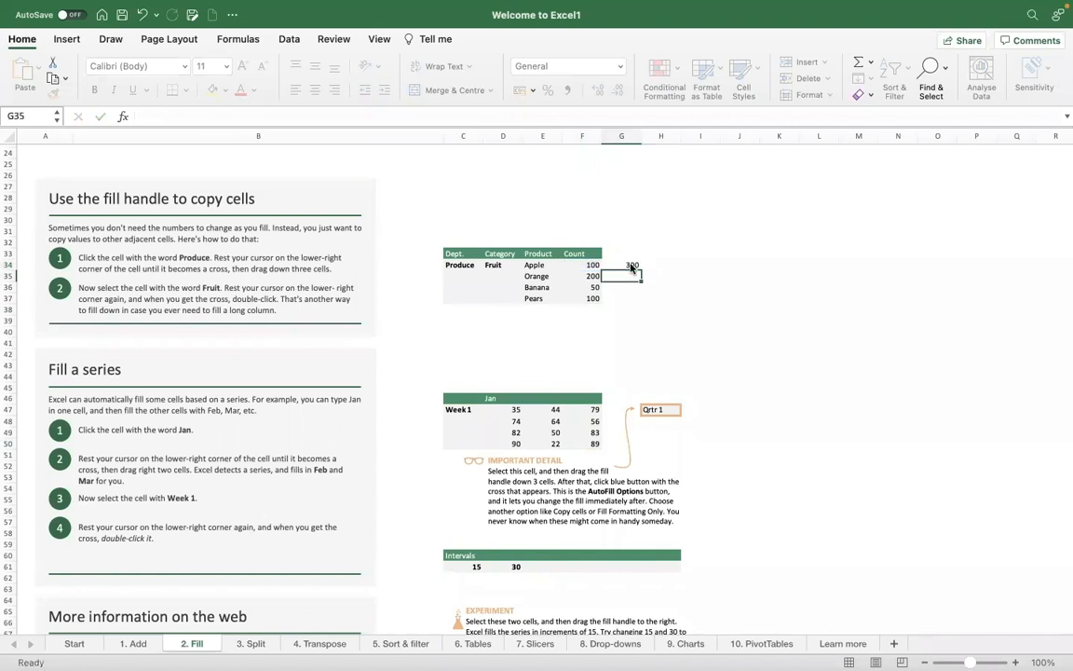
Add the column header "Price" in cell G33 beside Count.
key("Up")
key("Up")
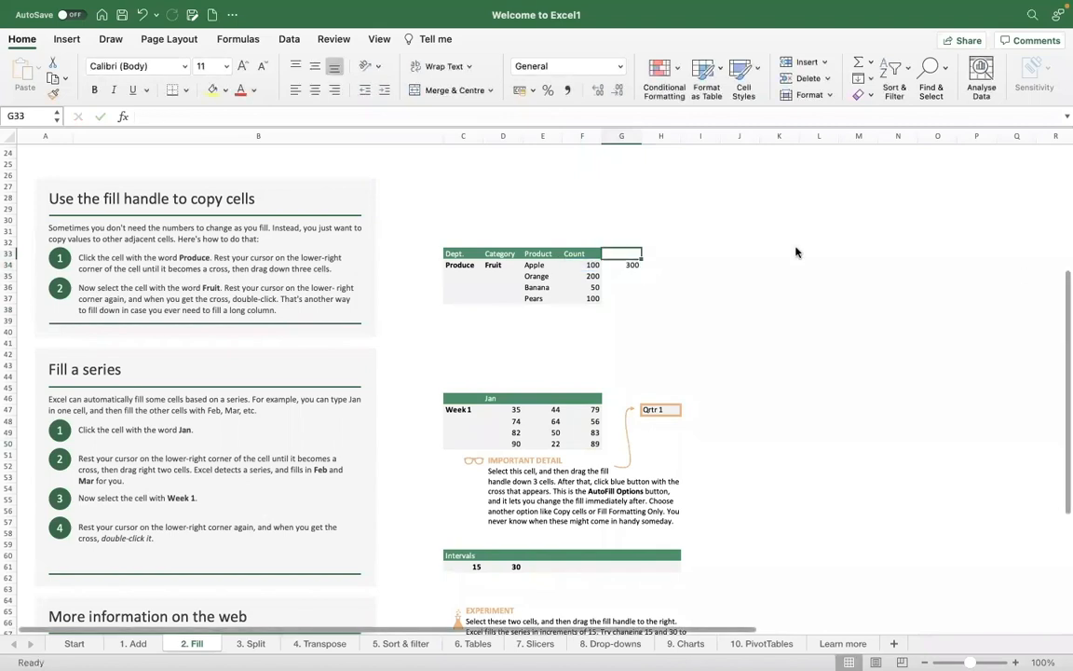
type("Pro")
key("BackSpace")
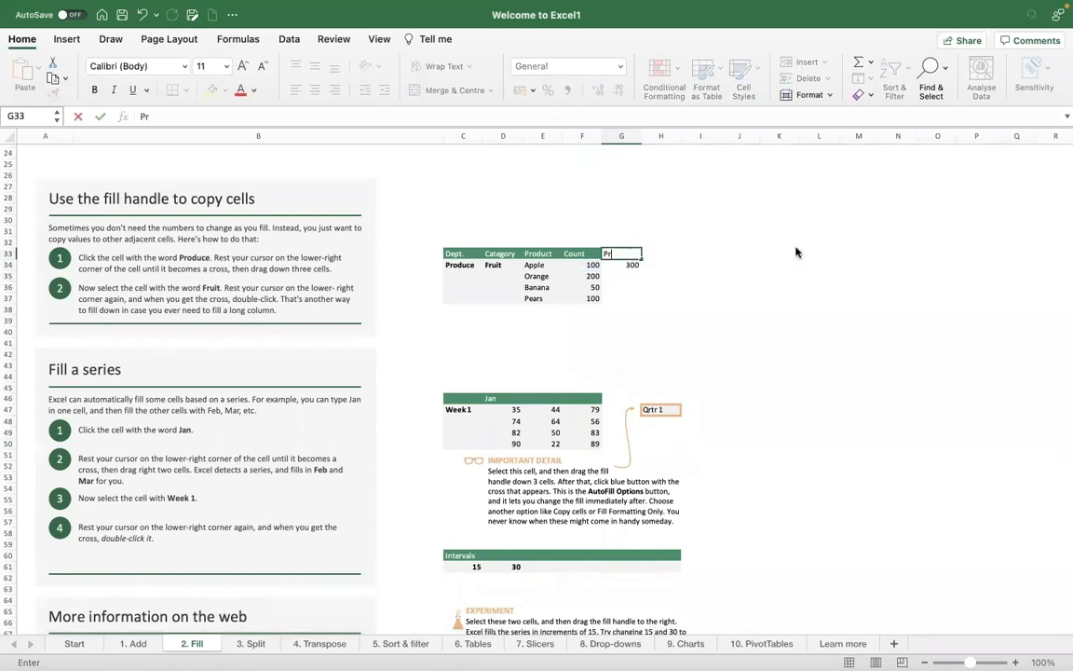
type("ice")
key("Return")
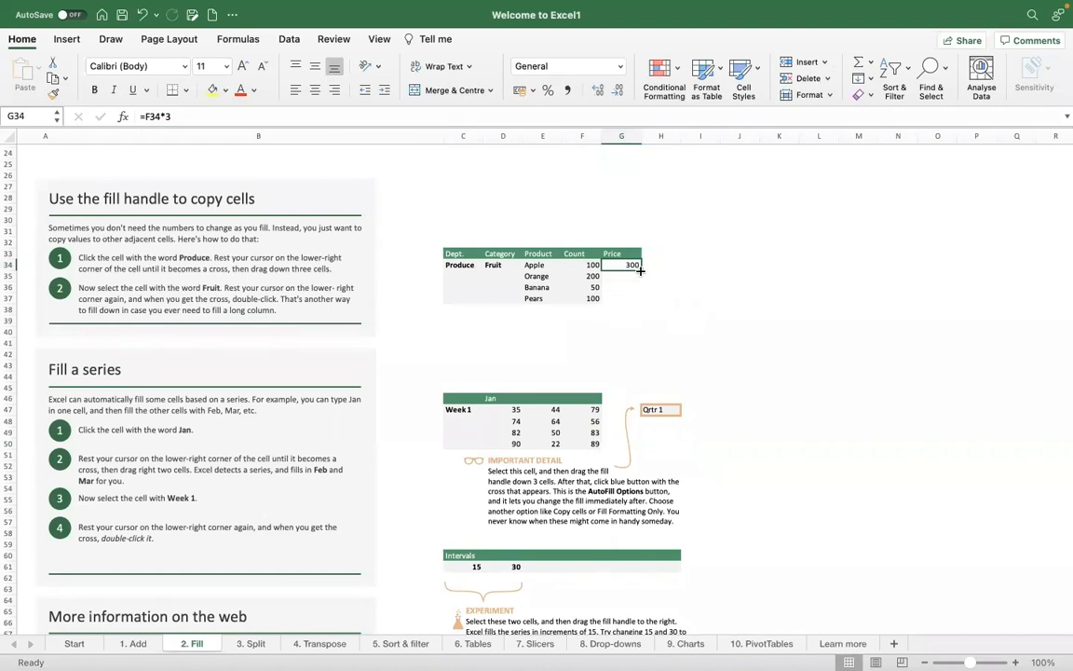
Fill the Price formula from G34 down through G37 and check the copied formula in each row.
left_click_drag(640, 269, 640, 301)
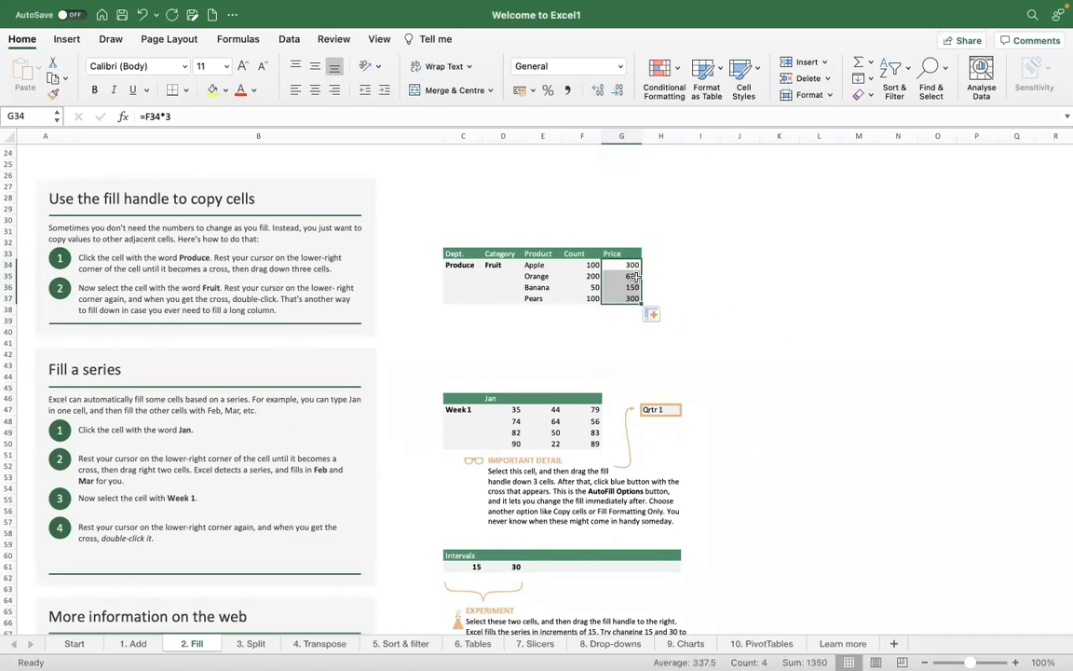
key("Down")
key("Down")
key("Down")
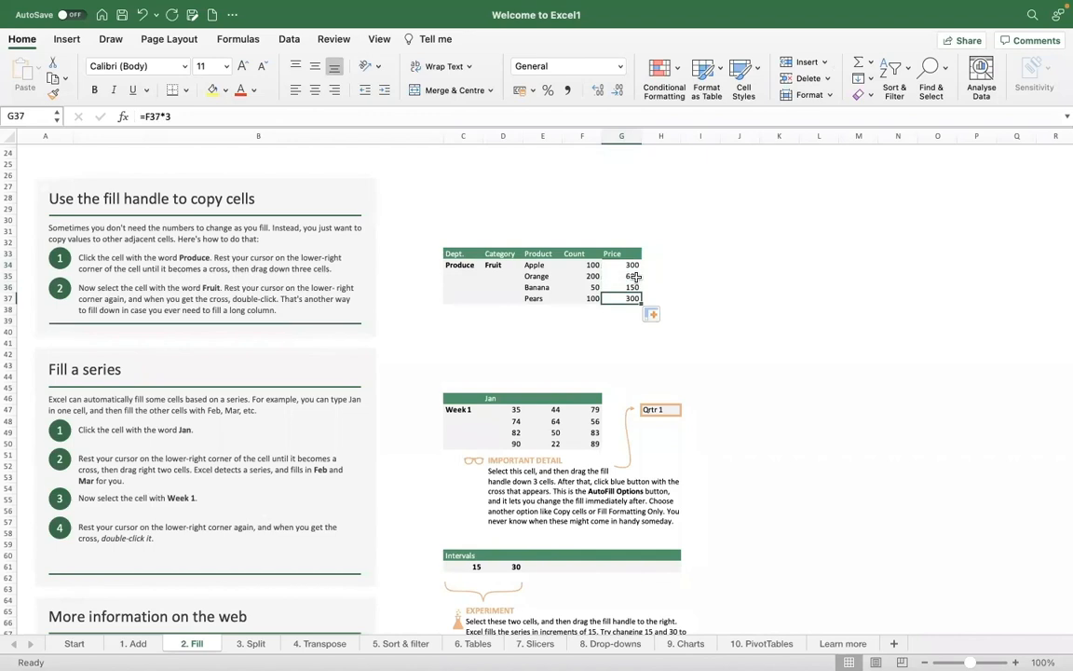
Compare the Price formulas in G34:G37 with the Count values they multiply in column F.
key("Up")
key("Up")
key("Up")
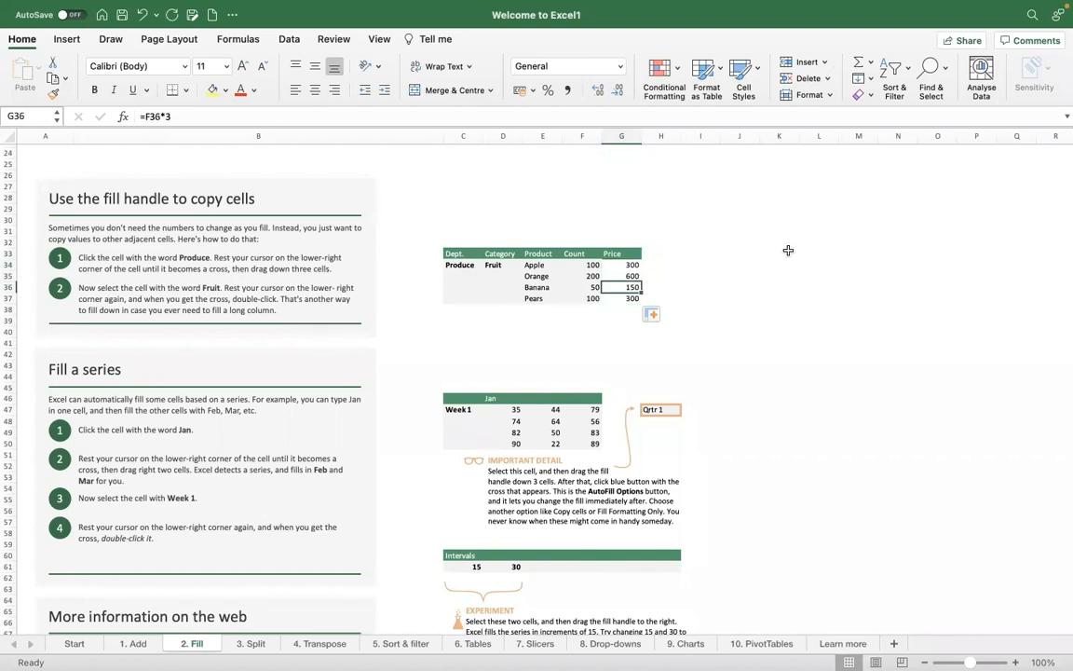
key("Down")
key("Down")
key("Down")
key("Left")
key("Up")
key("Up")
key("Up")
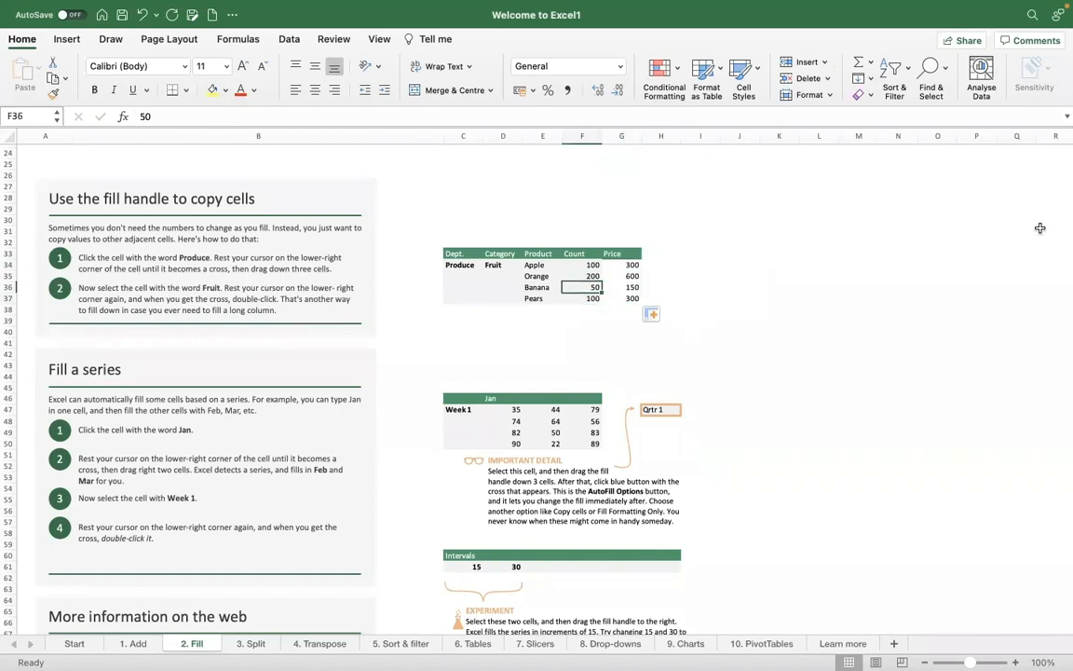
key("Right")
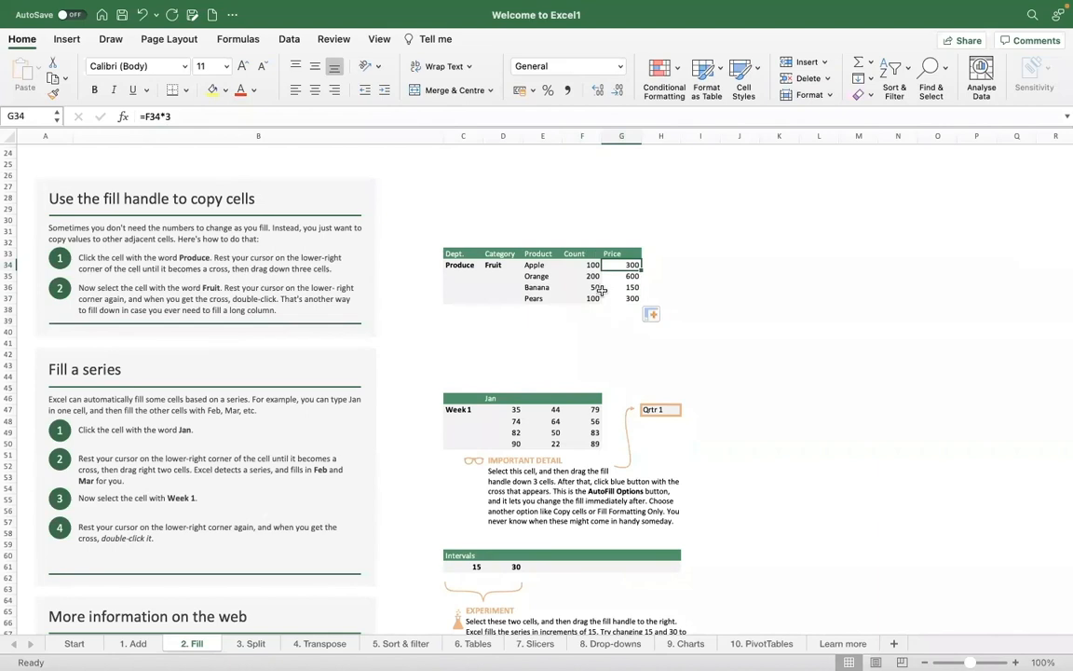
key("Left")
key("Down")
key("Right")
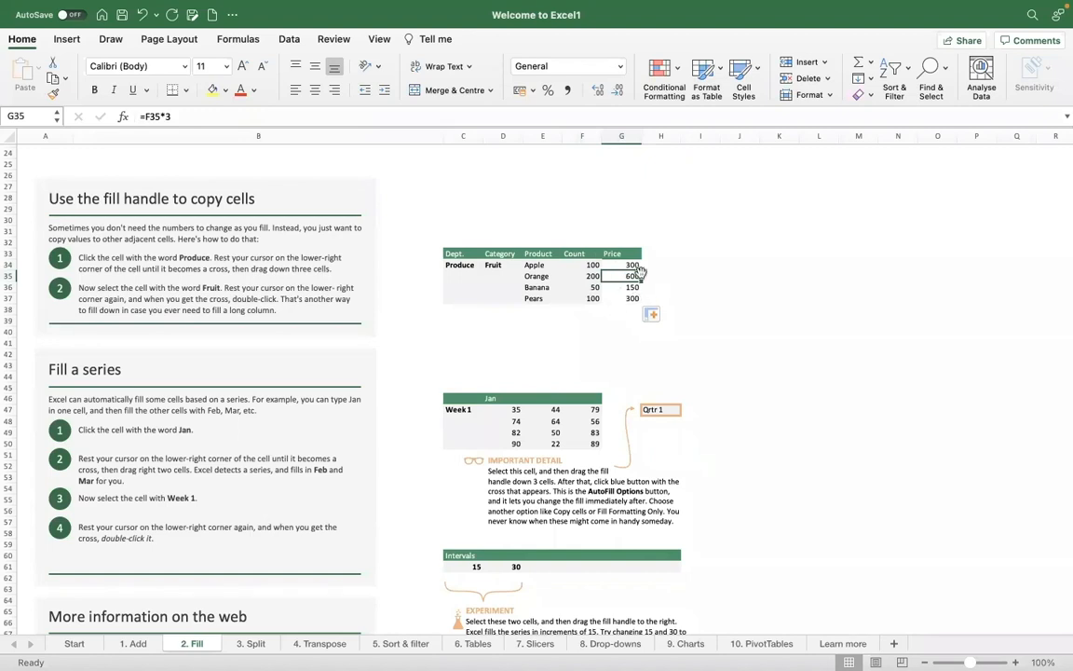
left_click(631, 265)
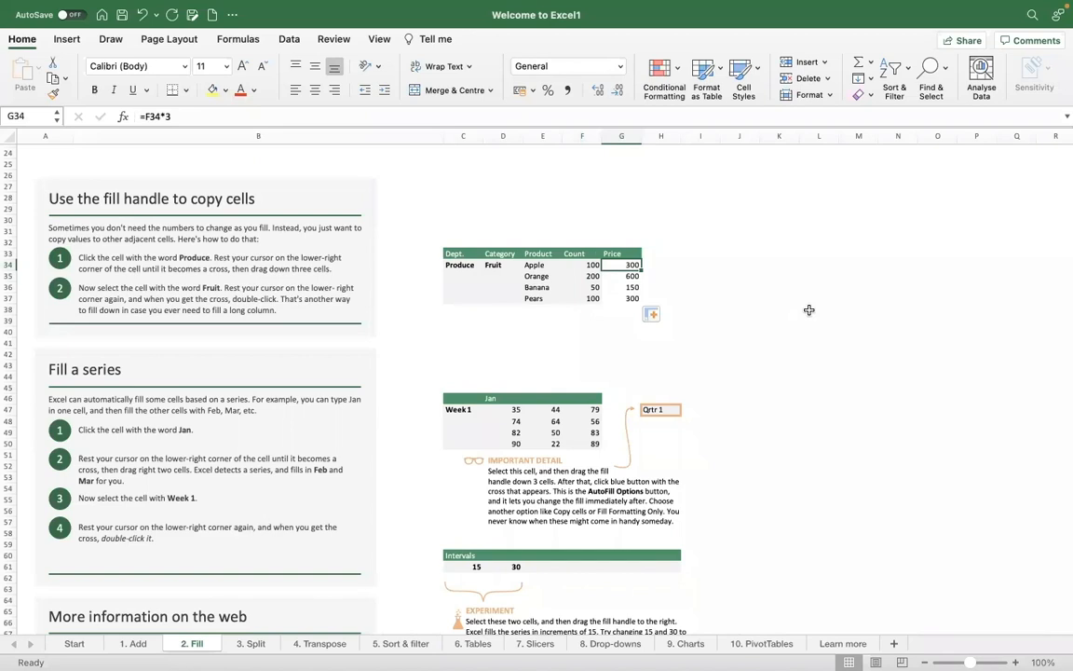
Clear the Price formulas from cells G35 to G37.
key("Down")
key("shift+Down")
key("shift+Down")
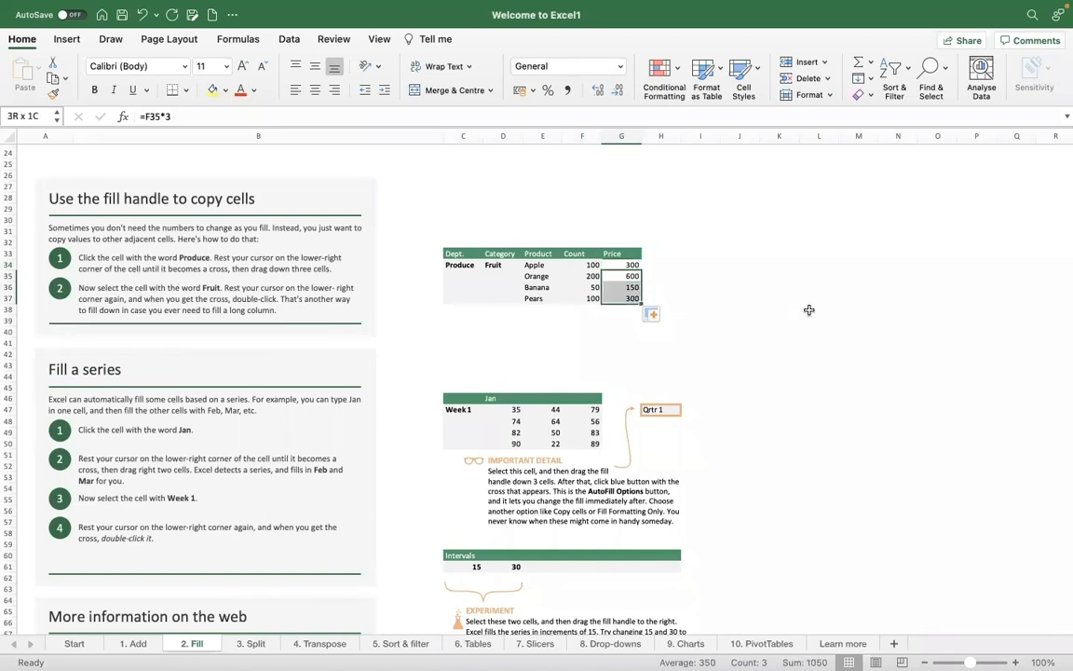
key("Delete")
Refill the Price formula from G34 down to G37 with the fill handle and check the formula in G35.
left_click(631, 265)
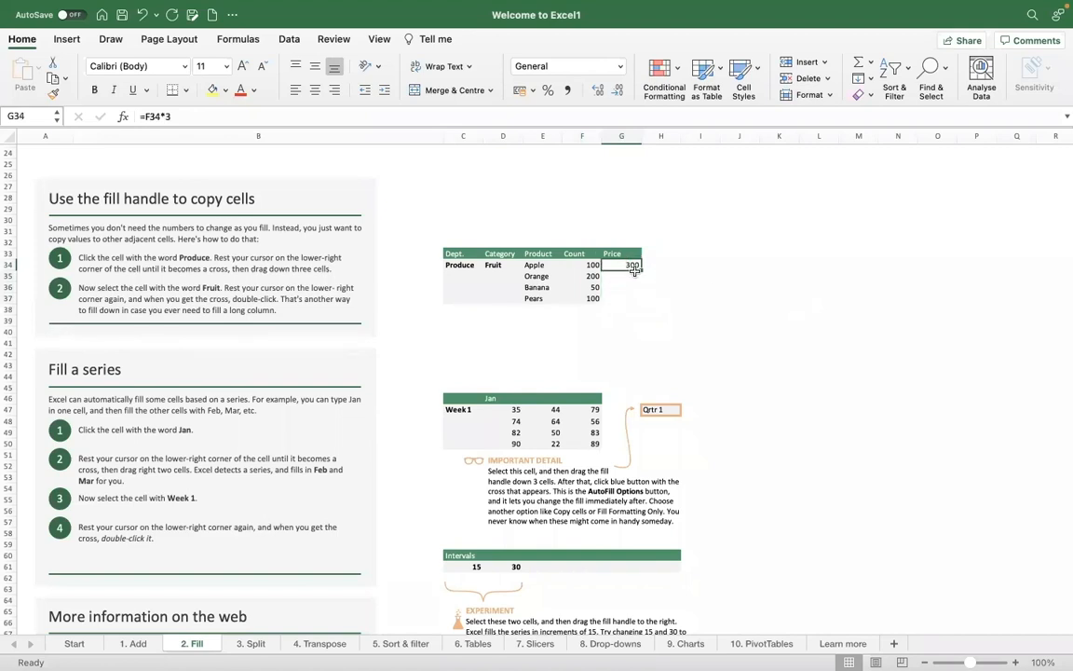
left_click_drag(641, 270, 641, 270)
left_click_drag(641, 271, 645, 299)
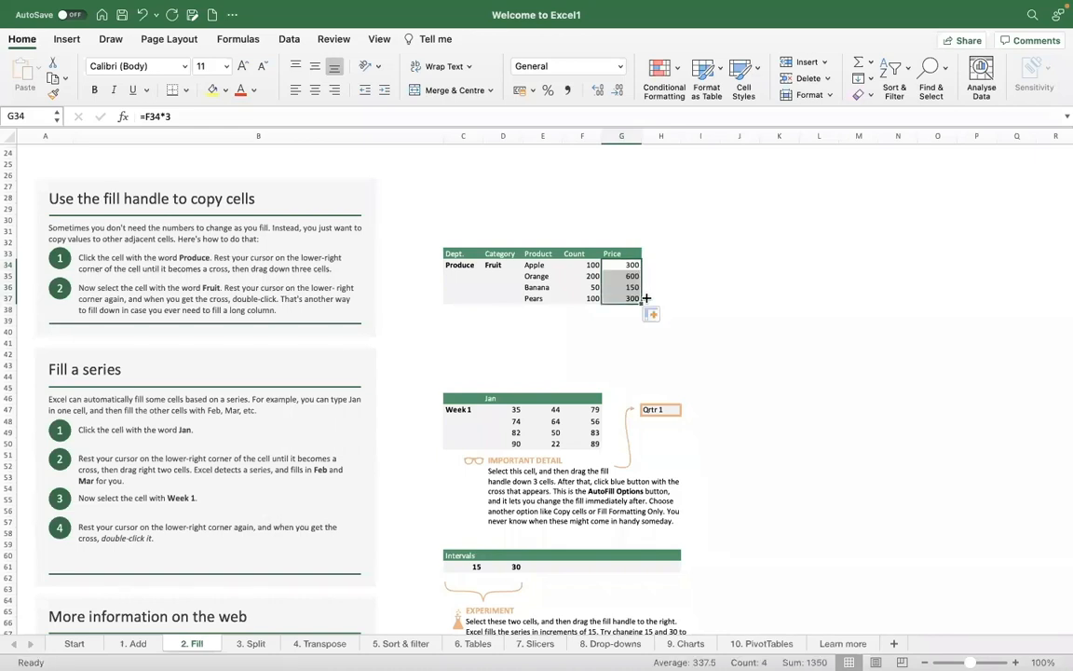
left_click(641, 267)
double_click(643, 269)
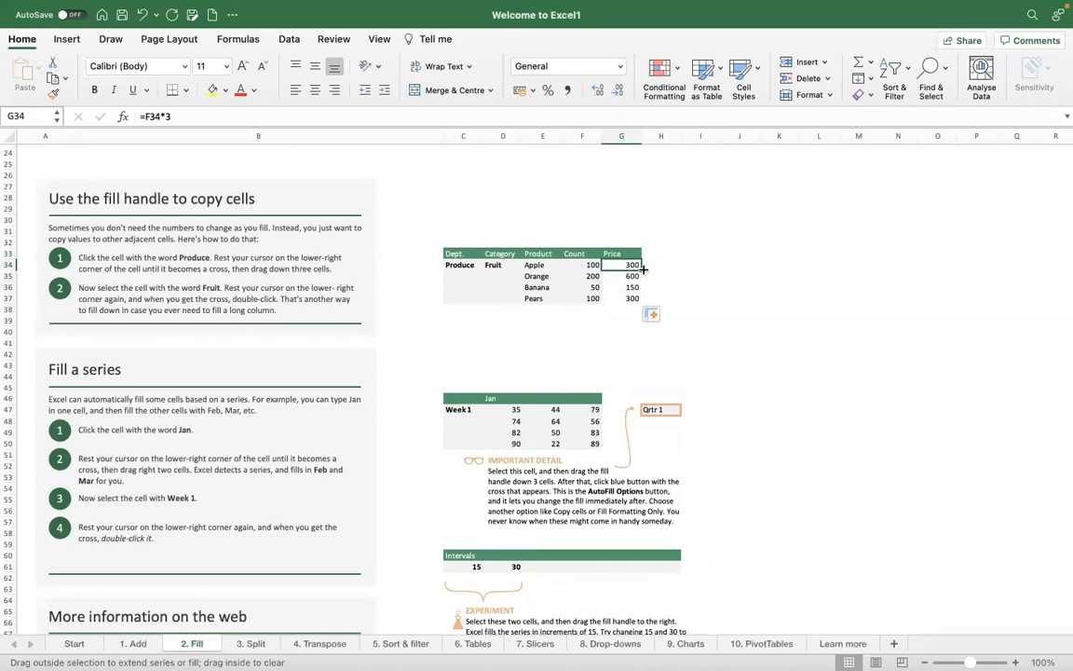
left_click(720, 300)
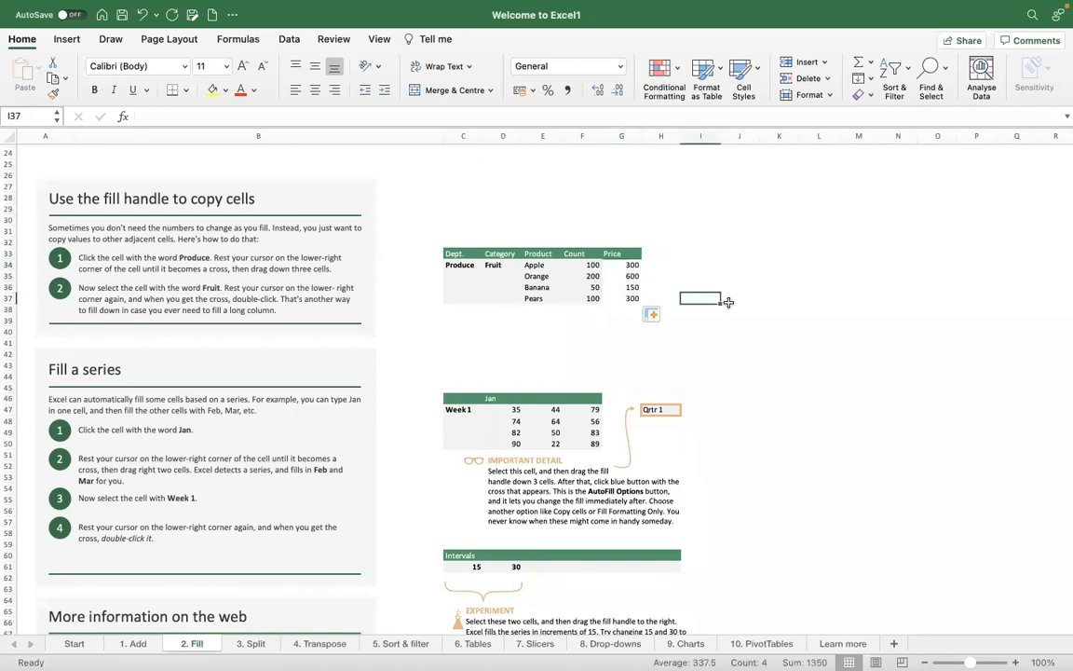
left_click(632, 276)
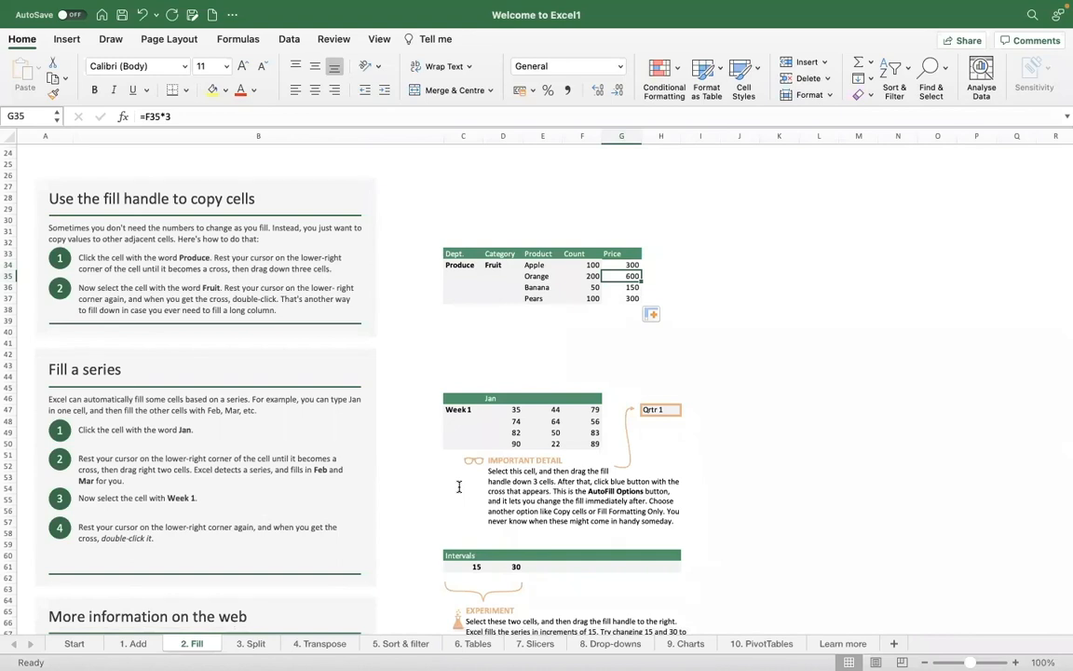
Open the "3. Split" sheet at its first section, "Data stuffed into one column? Split it.".
left_click(244, 644)
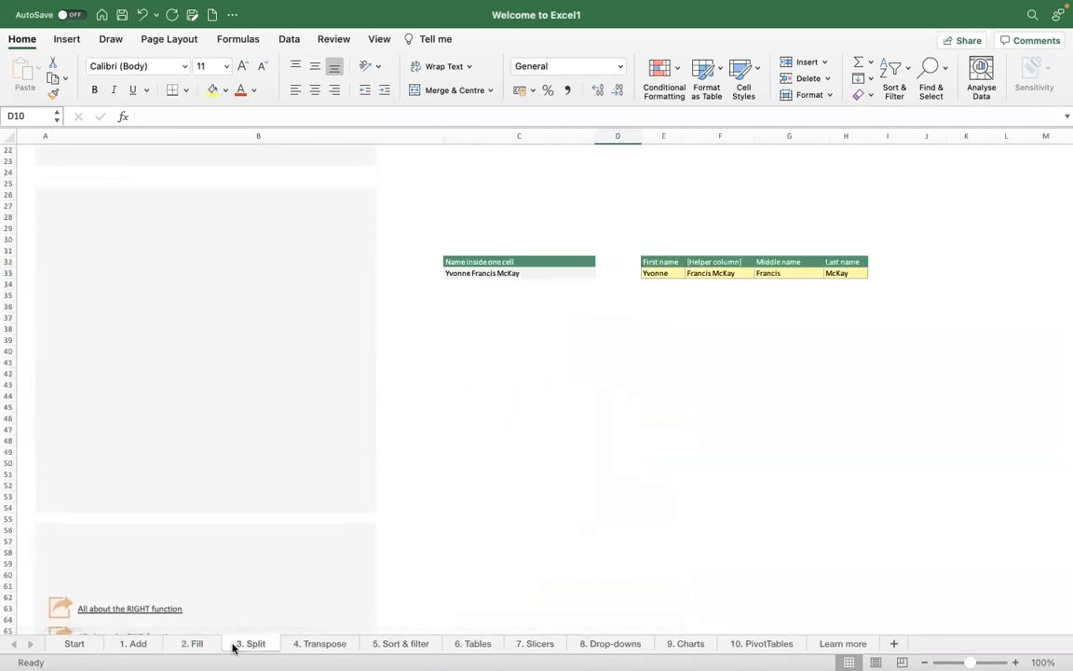
left_click(263, 299)
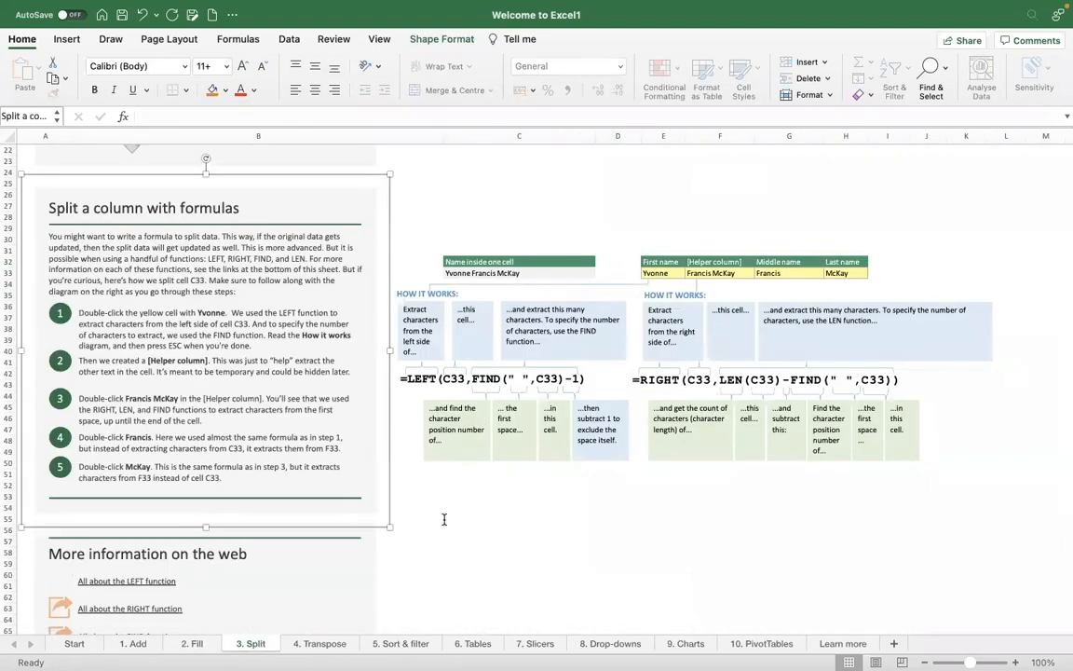
scroll(430, 534, "up", 7)
scroll(430, 536, "up", 2)
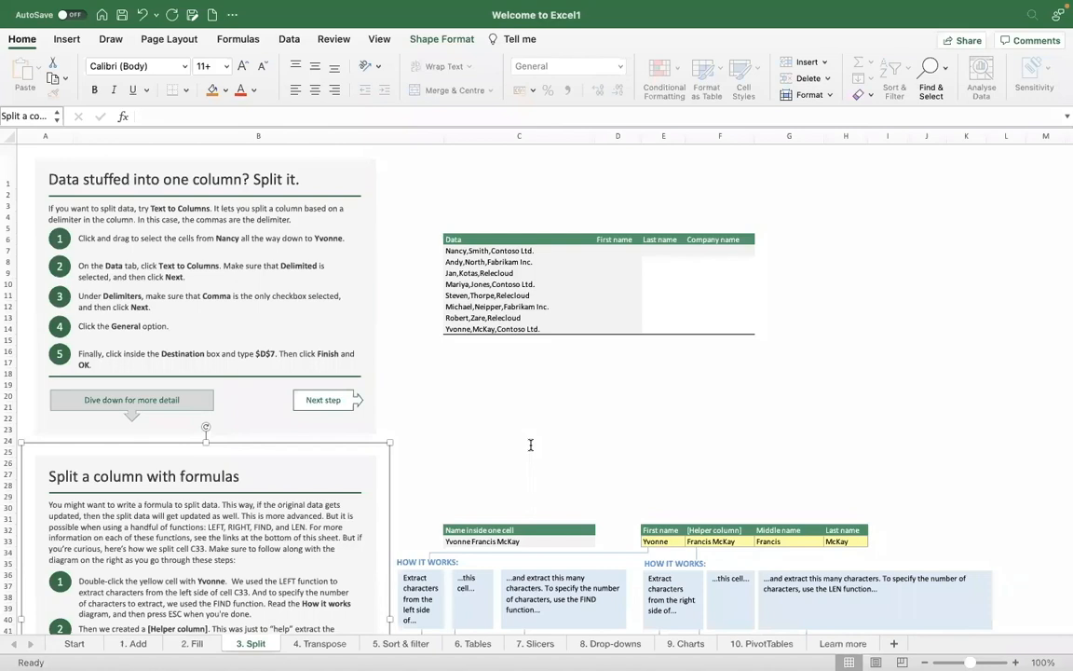
Examine the comma-separated entries in the Data column, cells C7 to C14.
left_click(503, 254)
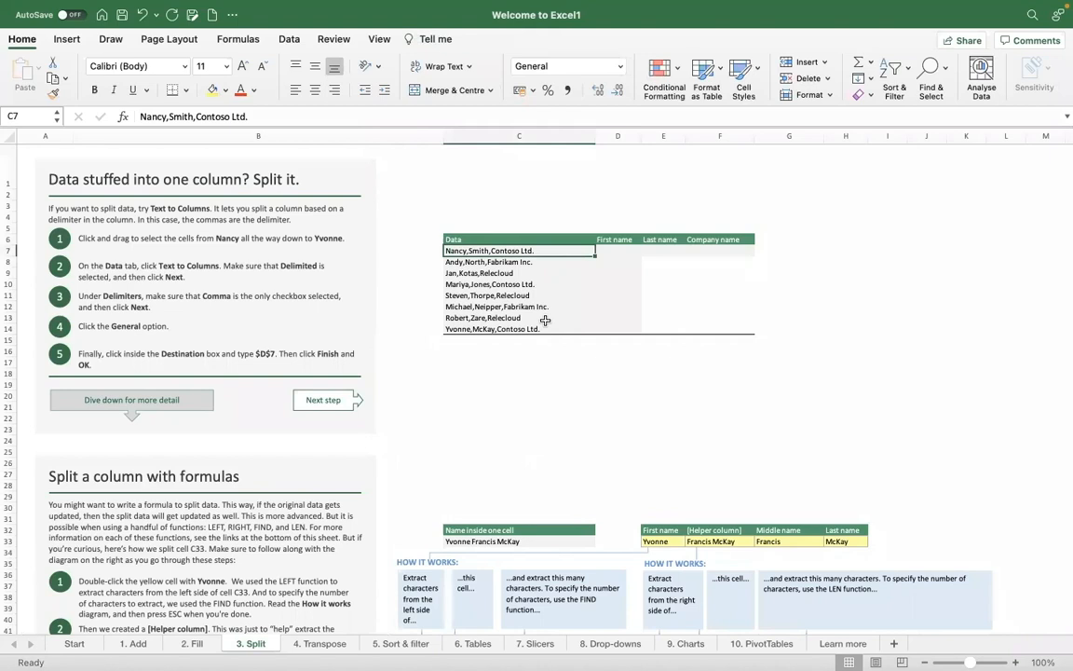
key("shift+Down")
key("shift+Down")
key("shift+Down")
key("shift+Down")
key("shift+Down")
key("shift+Down")
key("shift+Down")
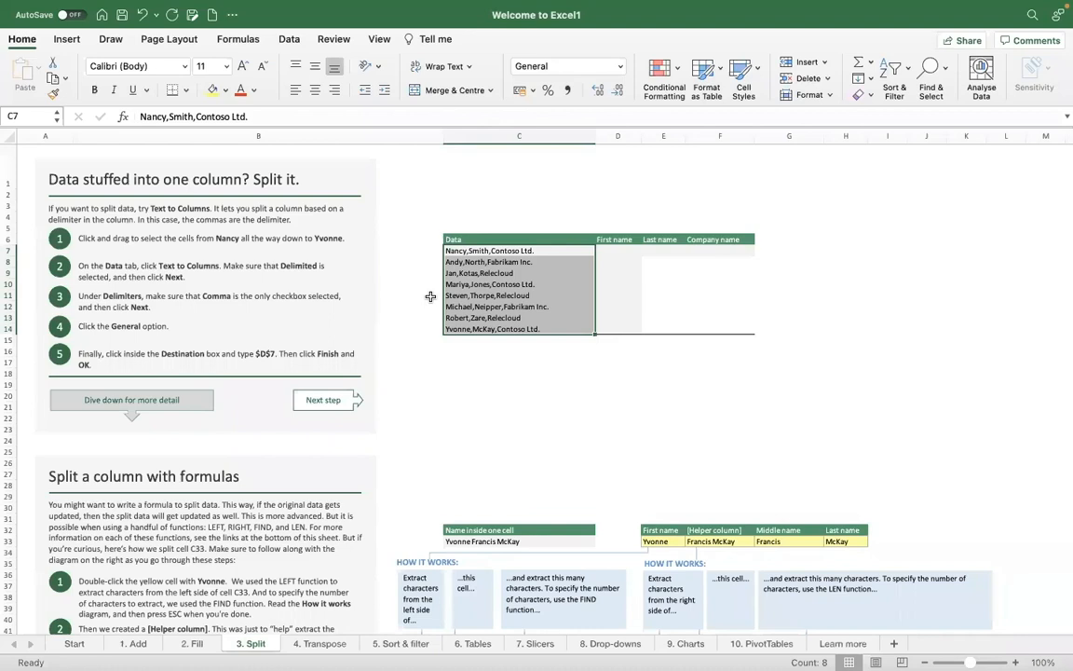
Enter the first name from the combined entry in C7 into cell D7.
key("Up")
key("Right")
key("Down")
type("Nance")
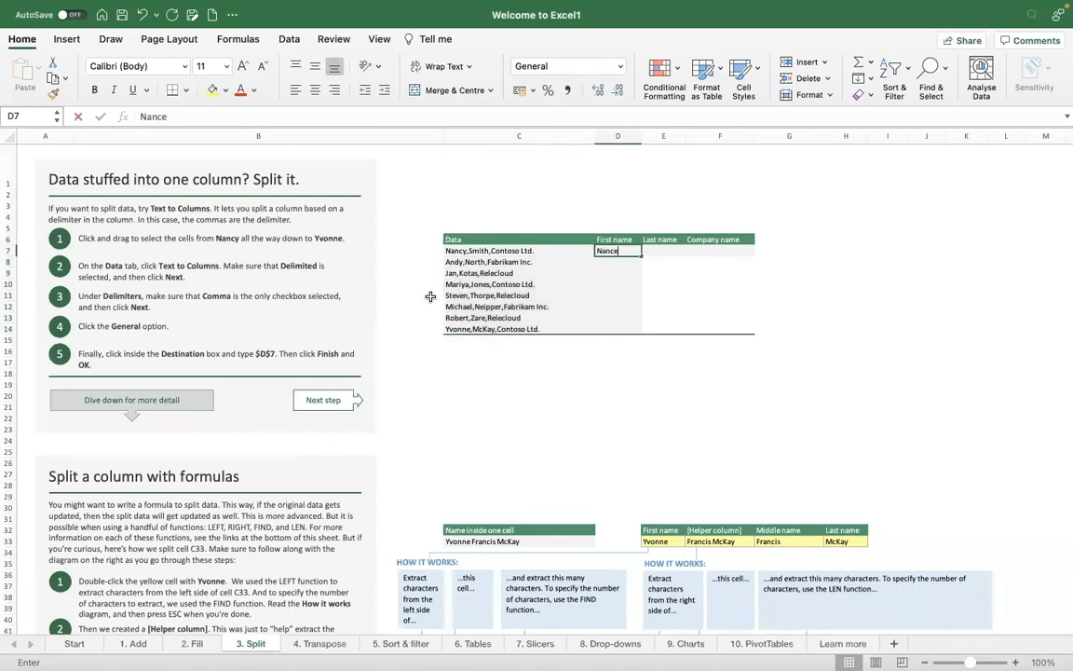
key("ctrl+Return")
key("BackSpace")
type("y")
key("Return")
Enter the last name from the combined entry in C7 into cell E7.
key("Up")
key("Right")
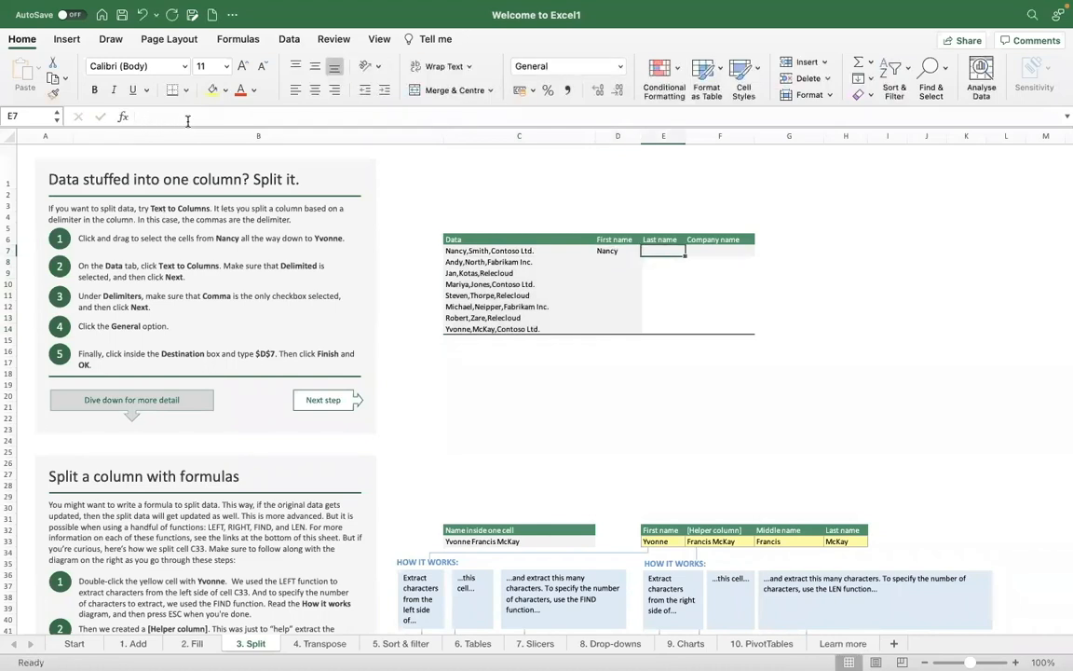
type("Smith")
key("Return")
Enter the company name "Contonso Ltd." in cell F7.
key("Up")
key("Right")
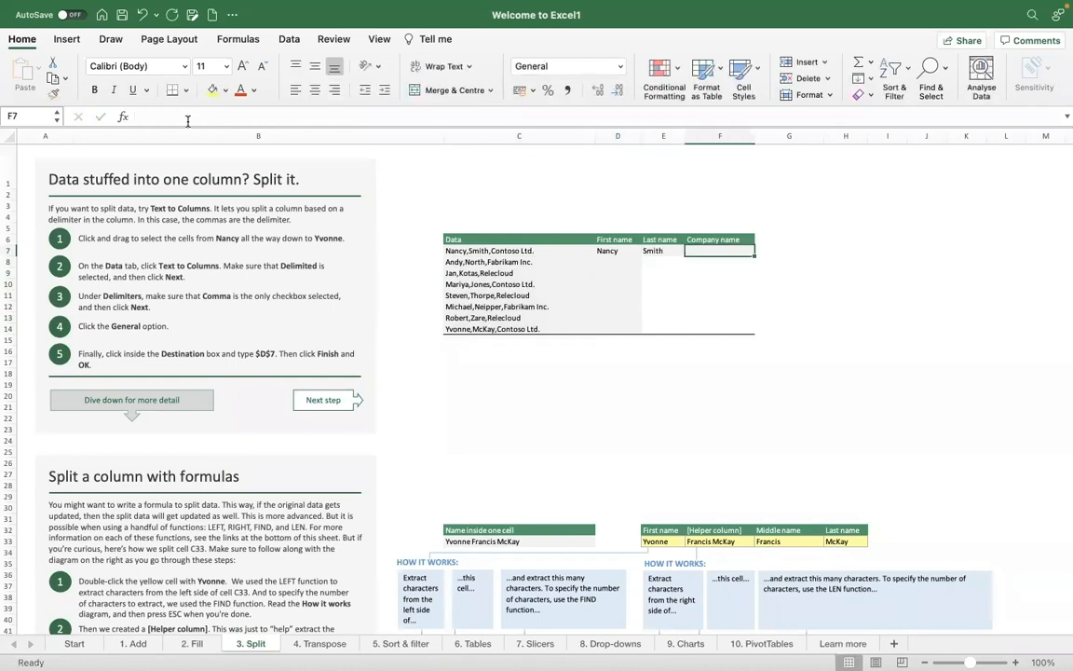
type("Contoso")
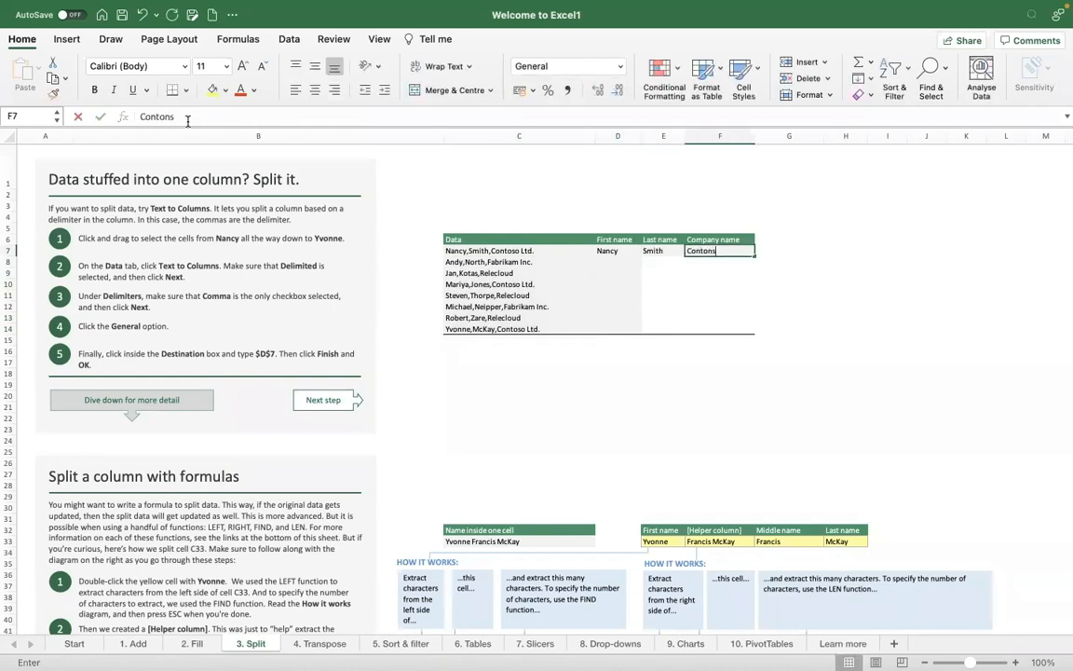
type(" Ltd")
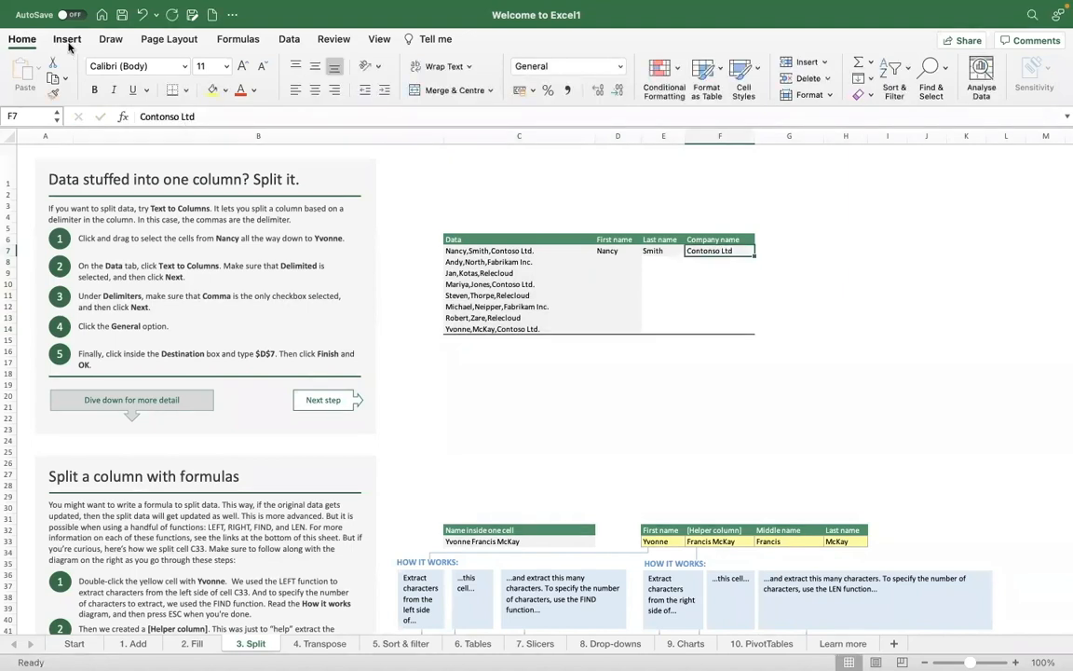
left_click(246, 116)
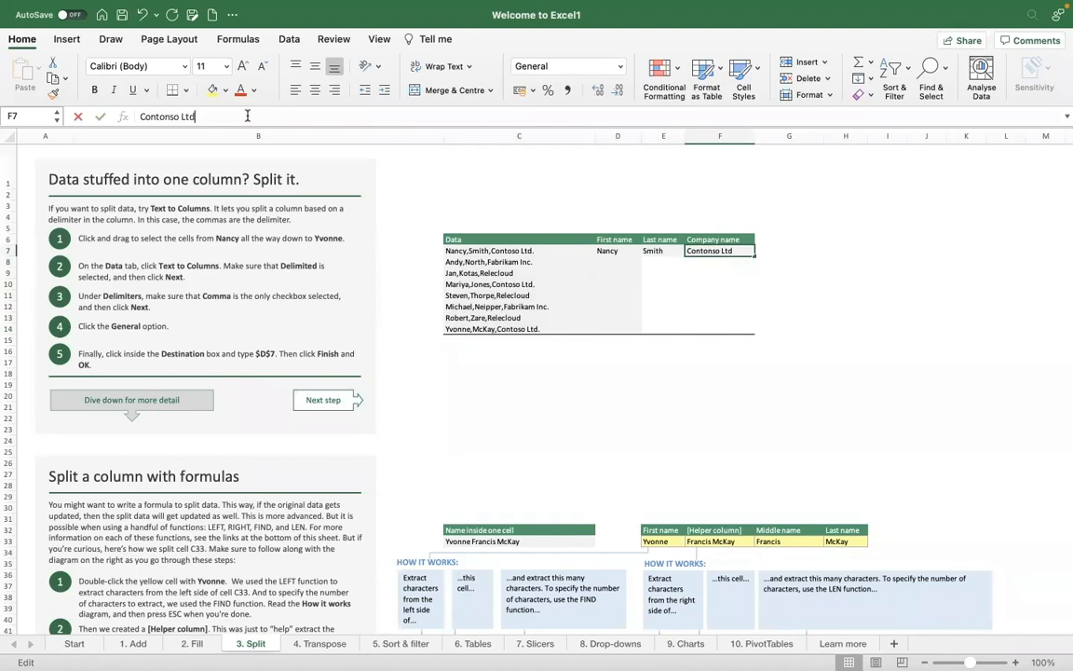
type(".")
key("Return")
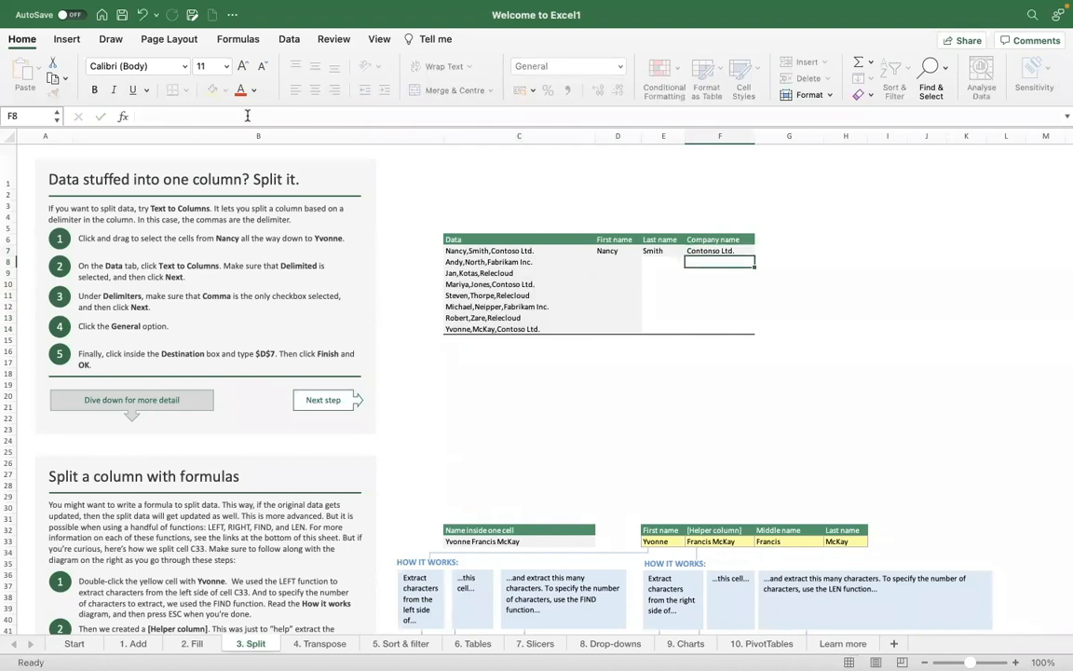
Try to fill the manual entries in D7:F7 down to row 14 with the fill handle.
key("Up")
key("Left")
key("Left")
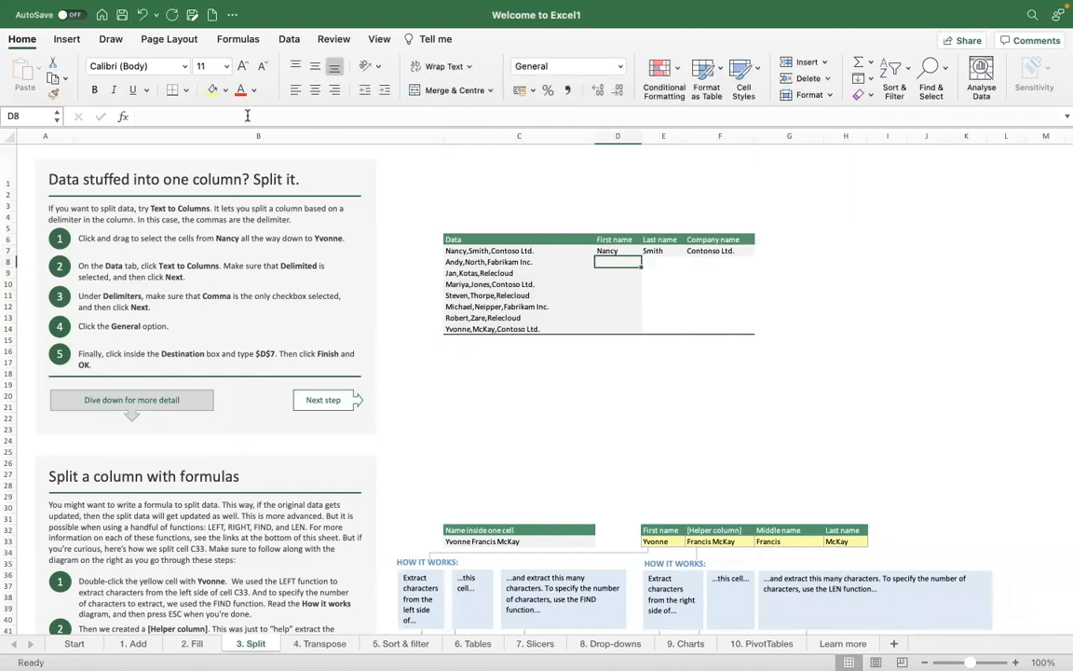
key("shift+Right")
key("shift+Right")
key("shift+Right")
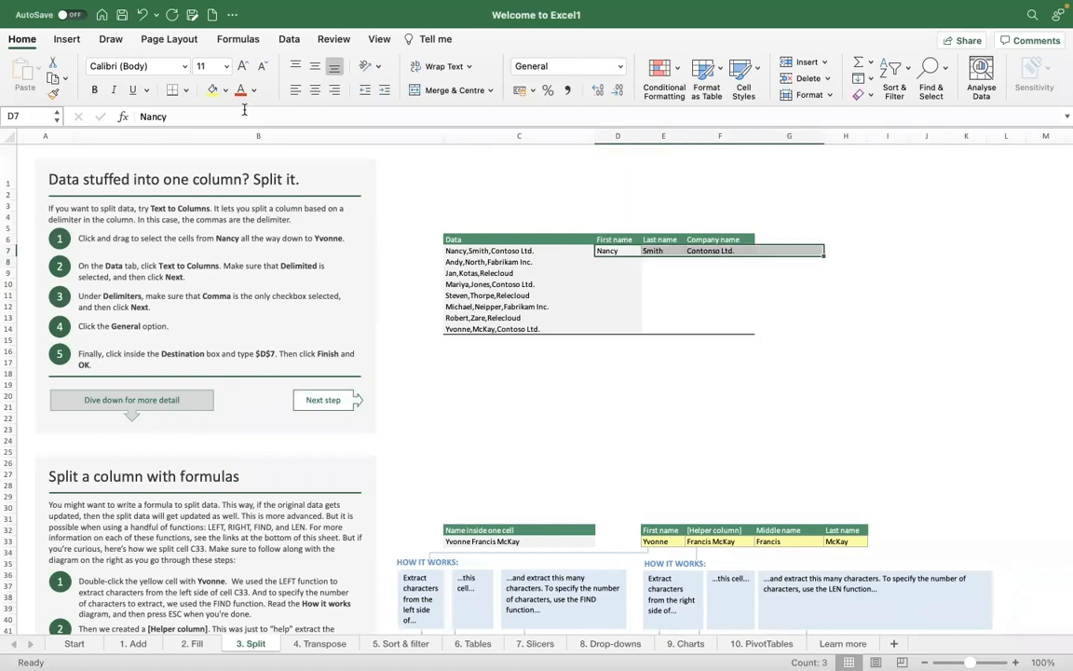
key("shift+Left")
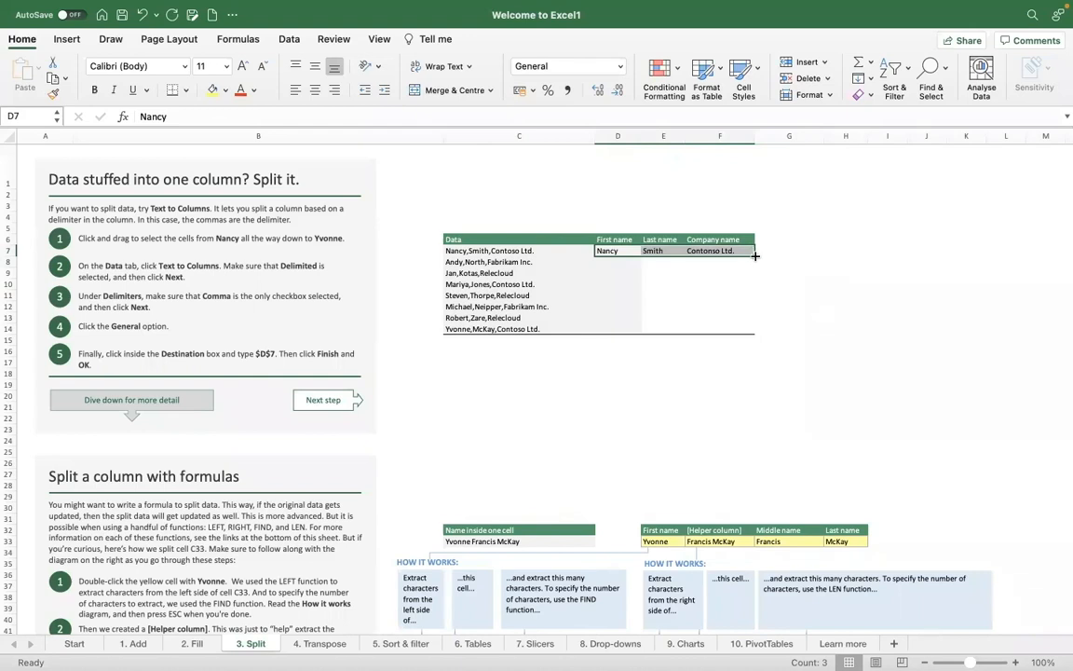
left_click_drag(756, 256, 757, 330)
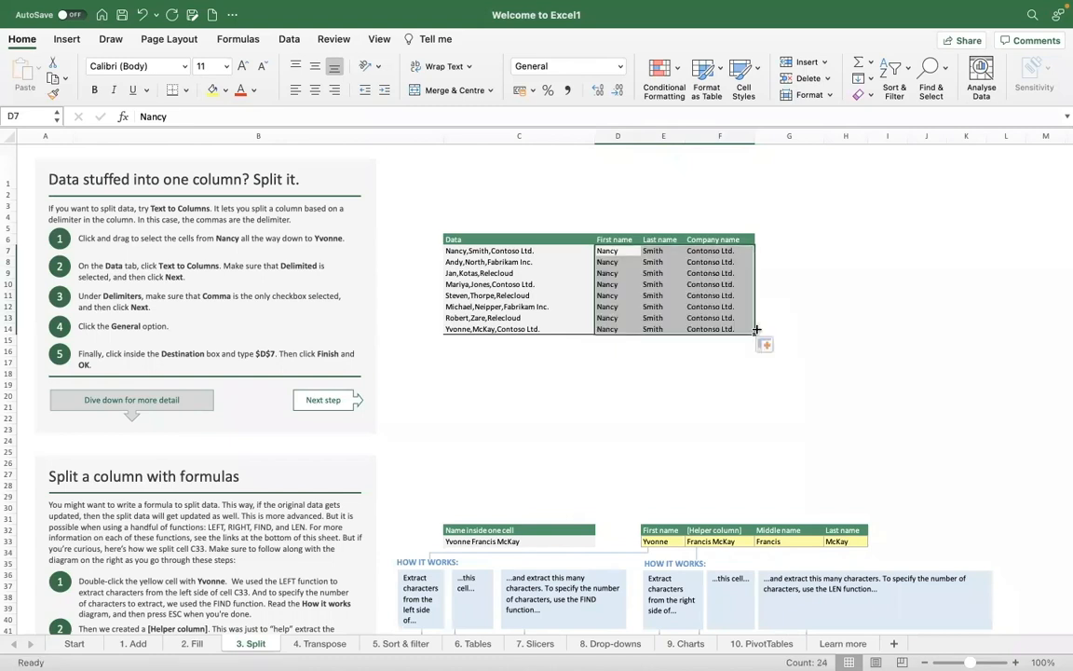
Undo the fill down to row 14 and the manual entries in D7:F7.
key("super+z")
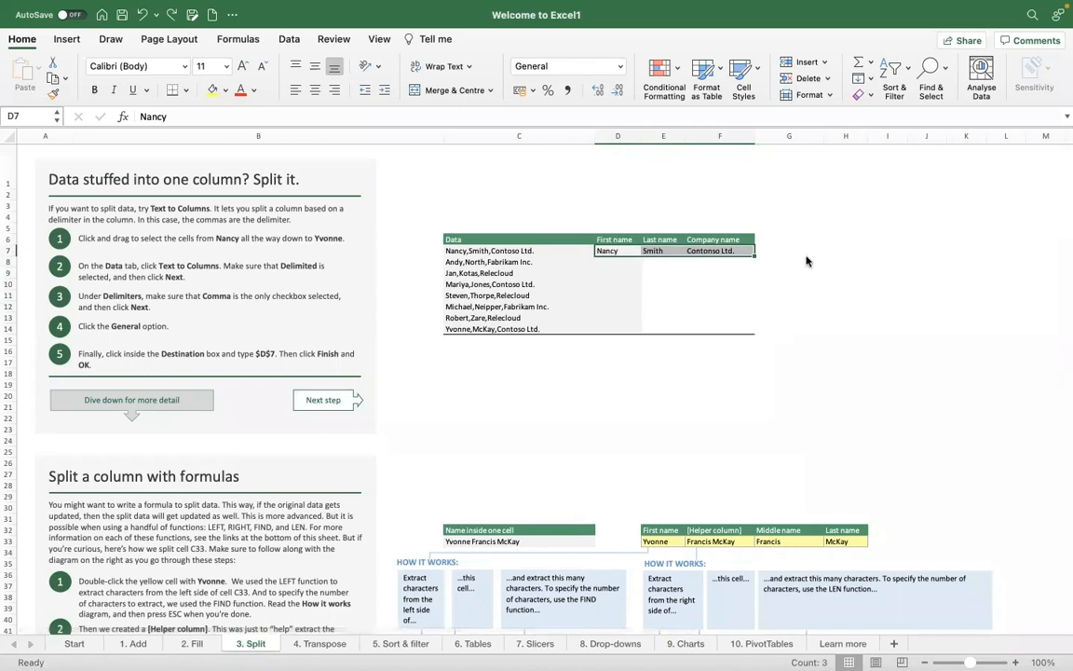
key("super+z")
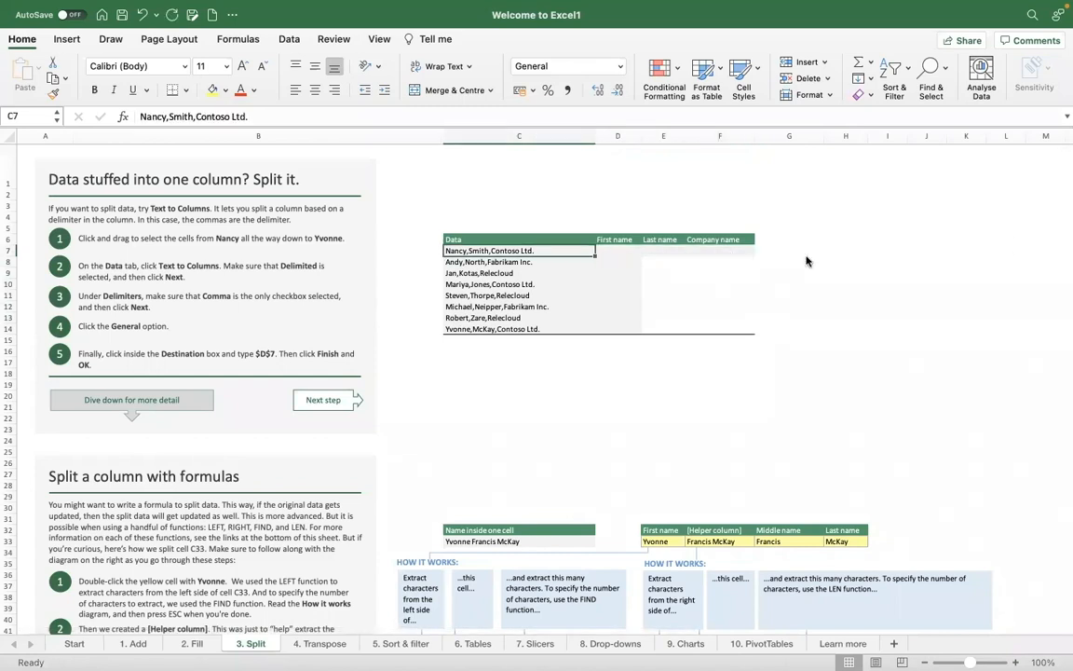
Copy the Data entries in C7:C14 into the First name column, starting at D7.
key("shift+Down")
key("shift+Down")
key("shift+Down")
key("shift+Down")
key("shift+Down")
key("shift+Down")
key("shift+Down")
key("super+c")
key("Right")
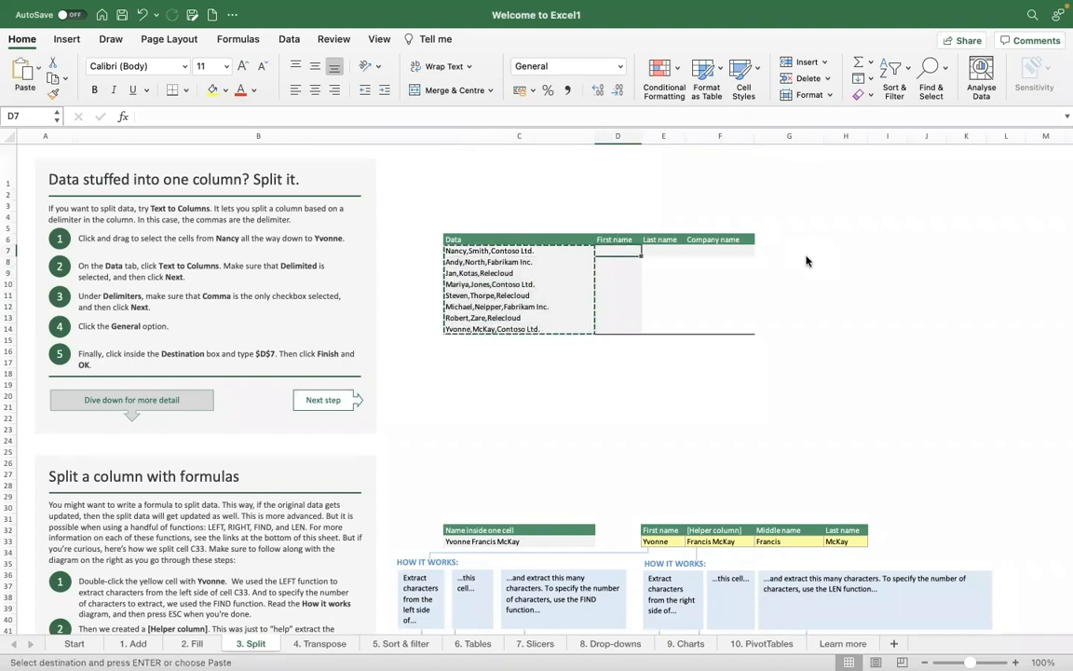
key("super+v")
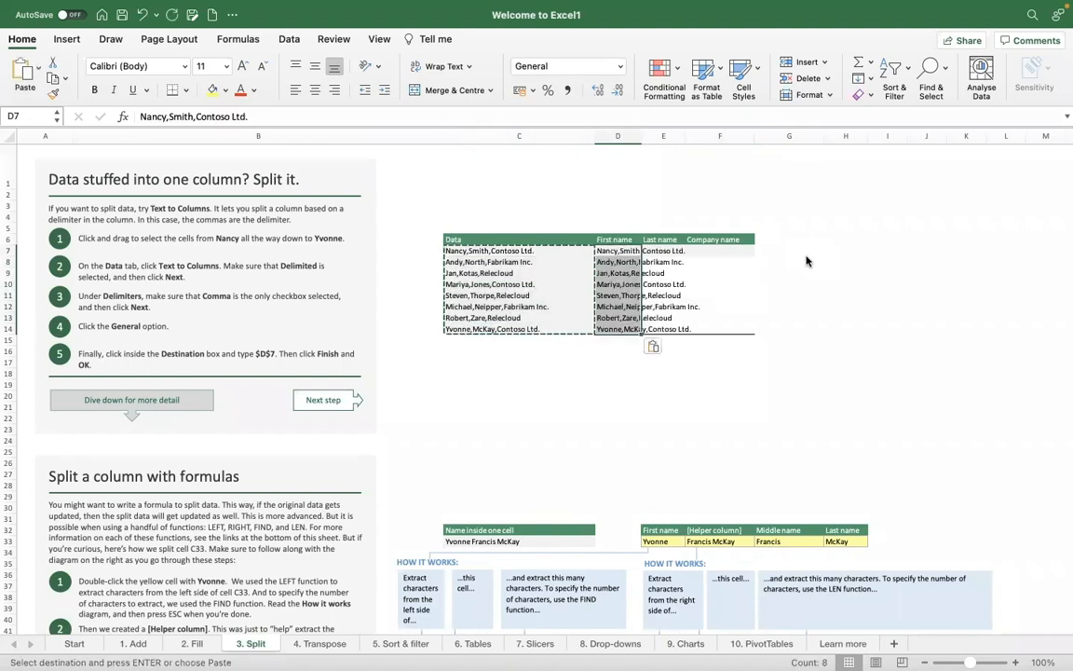
key("Escape")
Select the copied entries in D7:D14 and start the Text to Columns conversion.
key("Left")
key("Up")
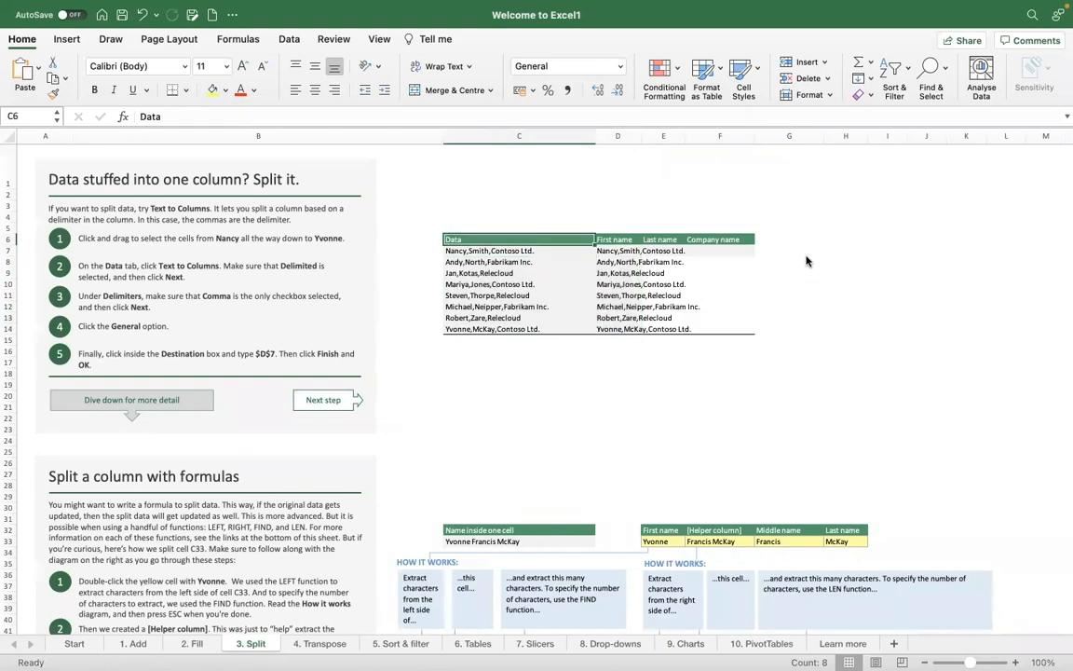
key("Right")
key("Down")
key("shift+Down")
key("shift+Down")
key("shift+Down")
key("shift+Down")
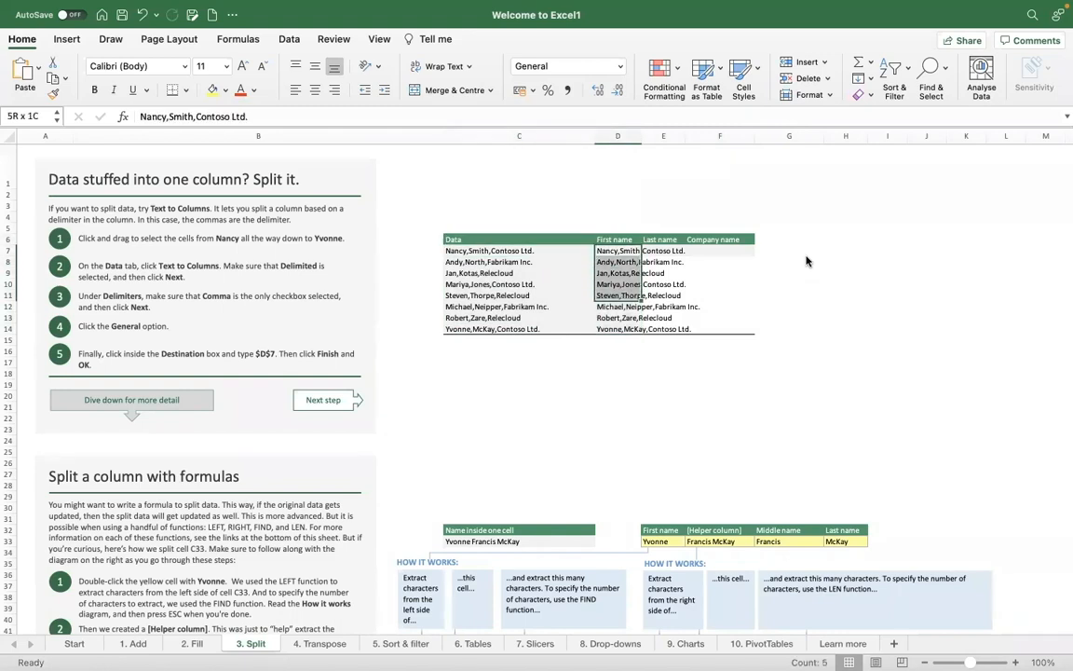
key("shift+Down")
key("shift+Down")
key("shift+Down")
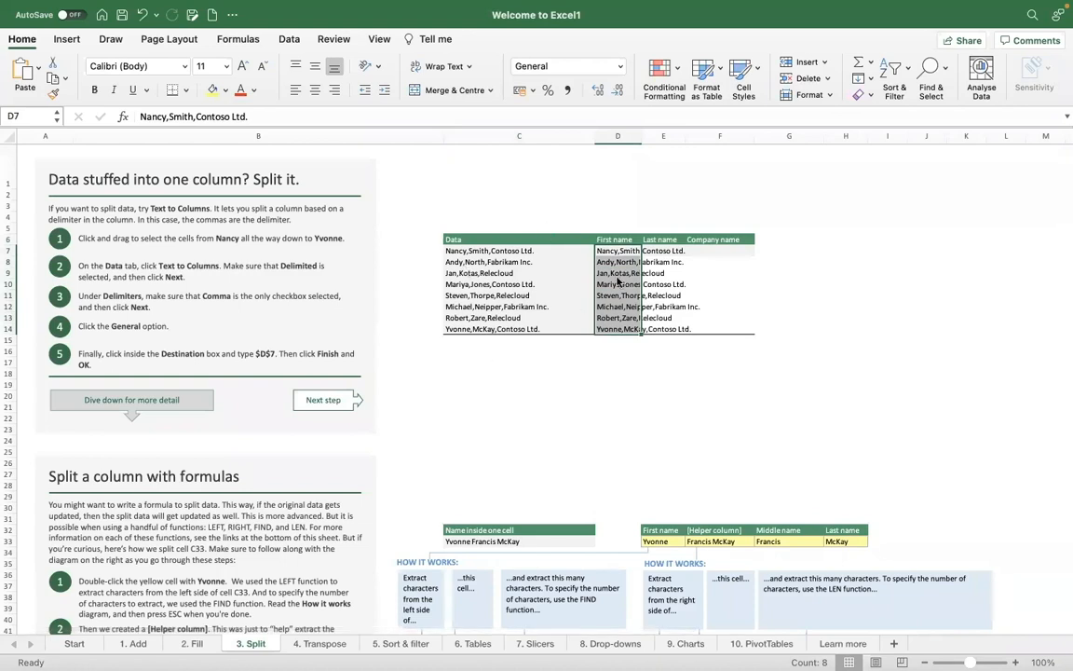
left_click(291, 40)
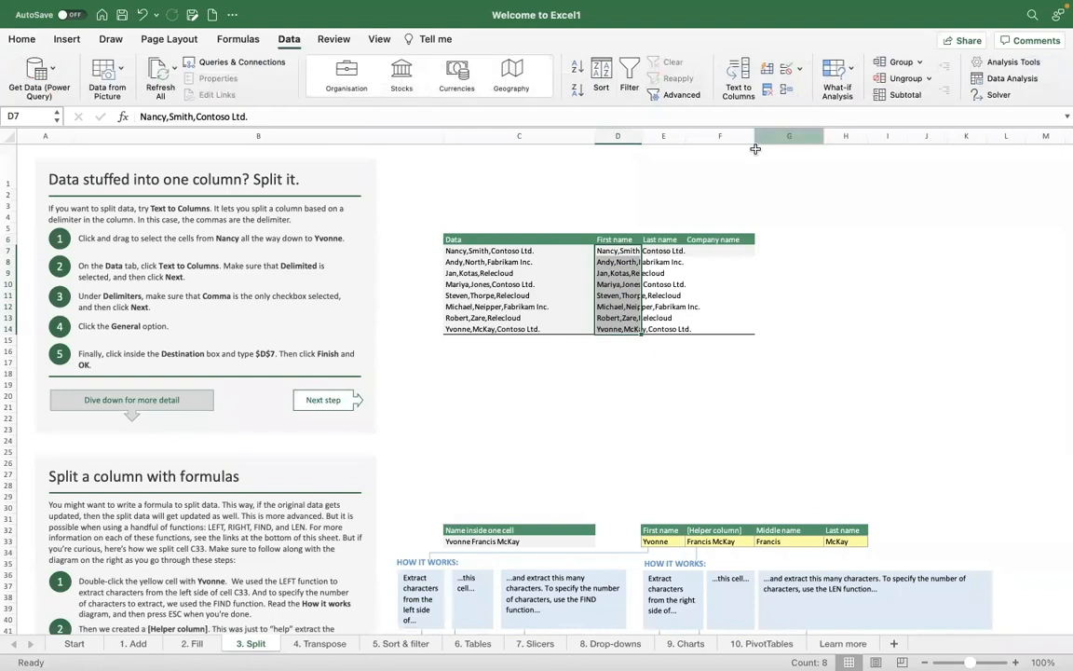
left_click(739, 80)
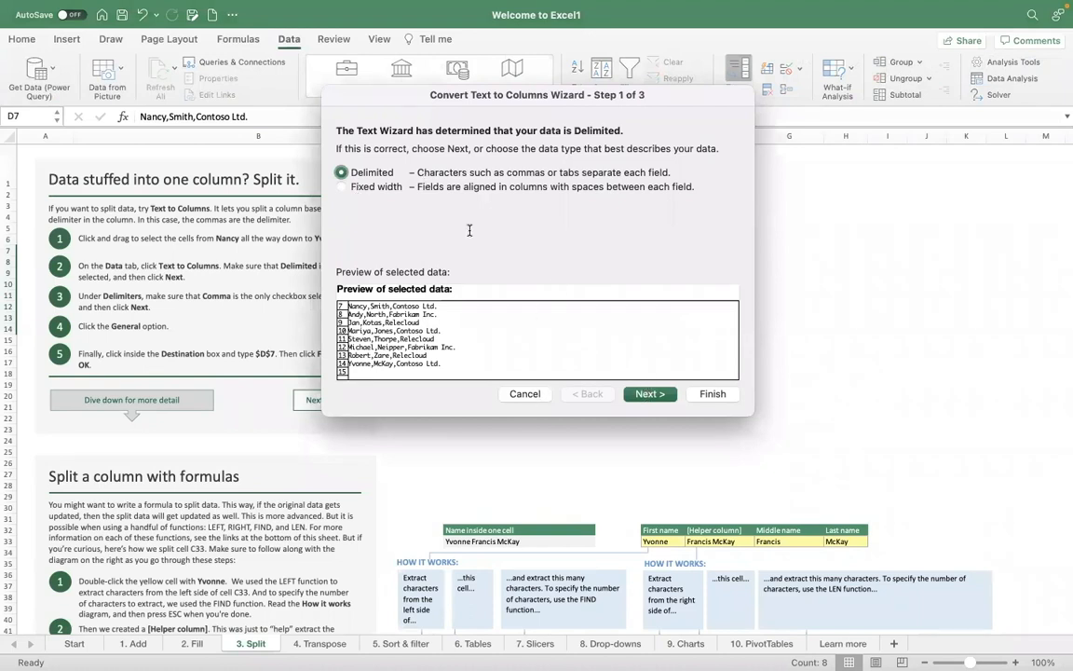
Keep the data type as Delimited and leave Comma as the only delimiter.
left_click(639, 393)
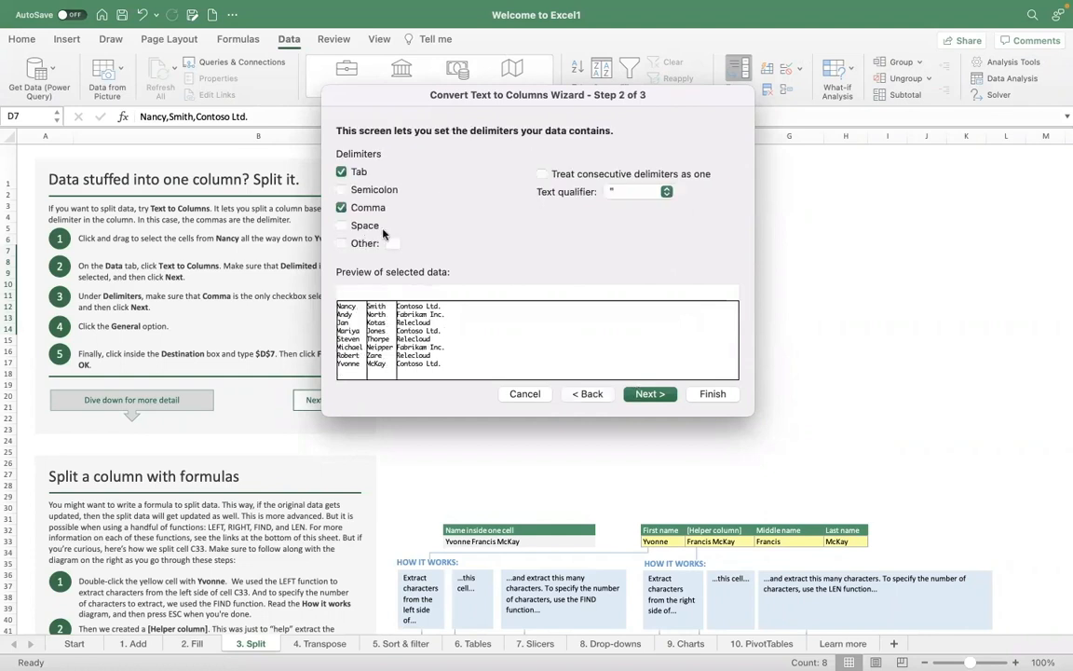
left_click(342, 172)
left_click_drag(536, 103, 445, 379)
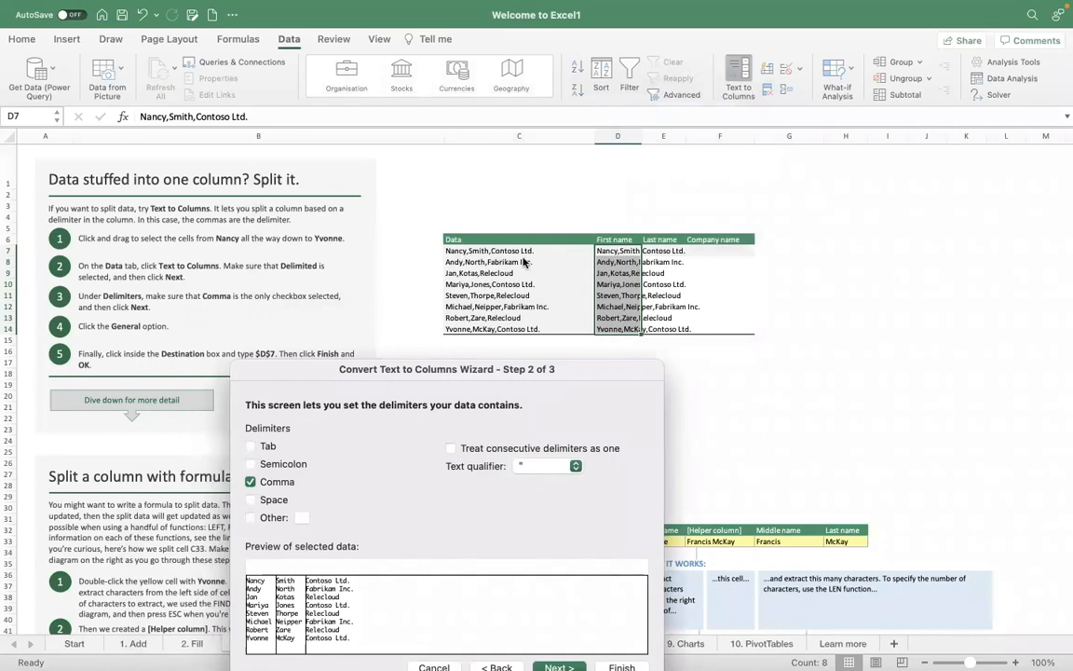
left_click_drag(421, 371, 388, 153)
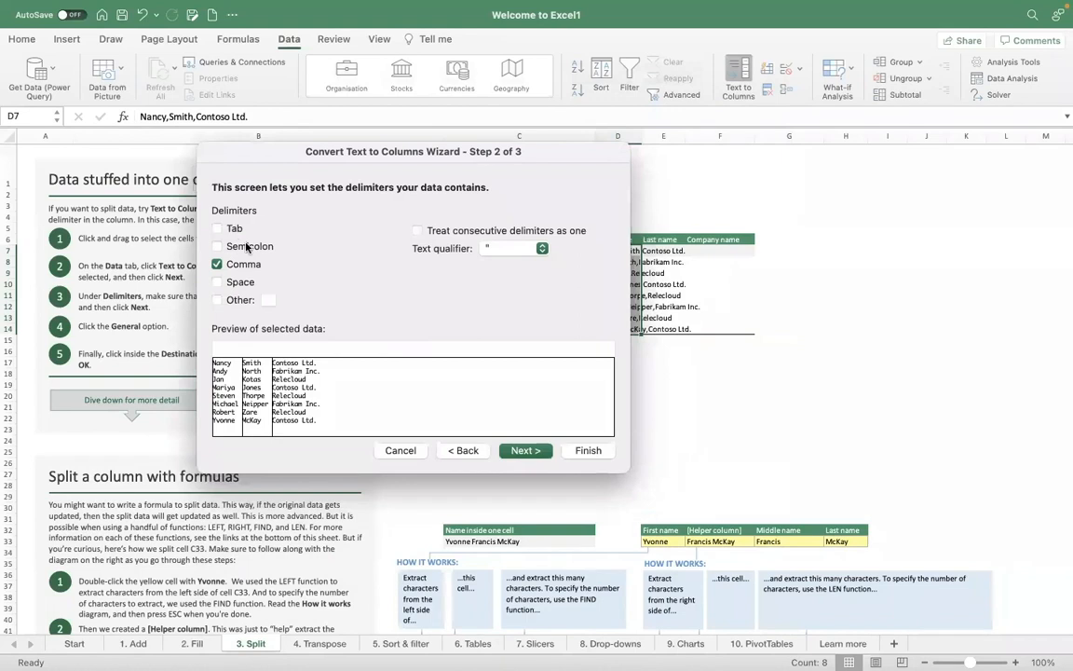
Try "$" as a custom delimiter instead of Comma, and restore Comma as the only delimiter.
left_click(217, 264)
left_click(217, 300)
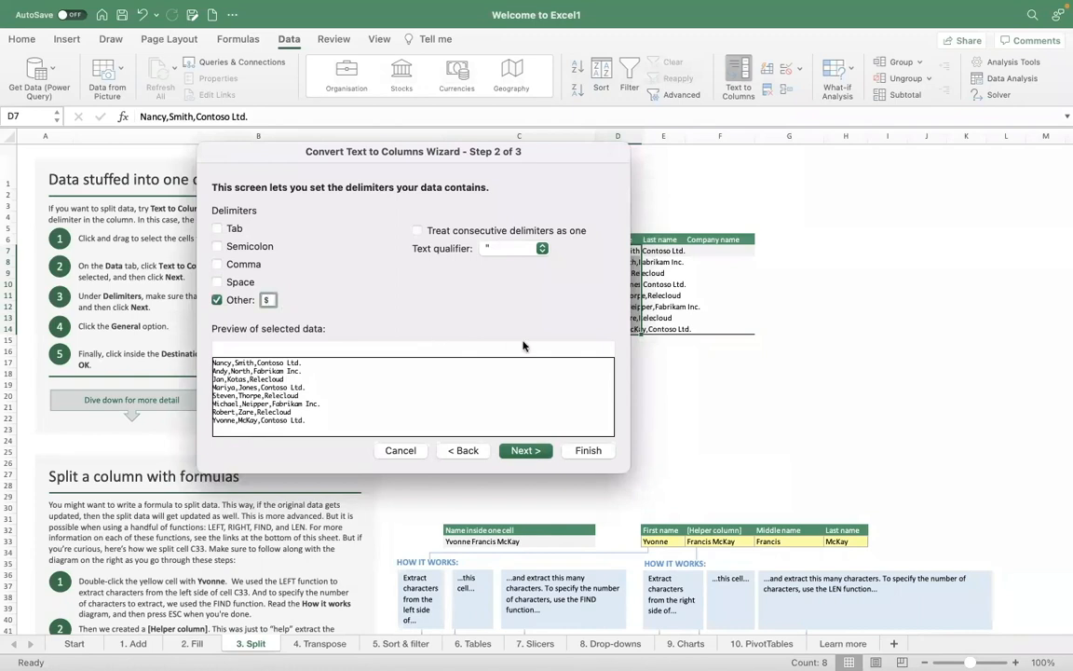
key("BackSpace")
left_click(217, 300)
left_click(218, 264)
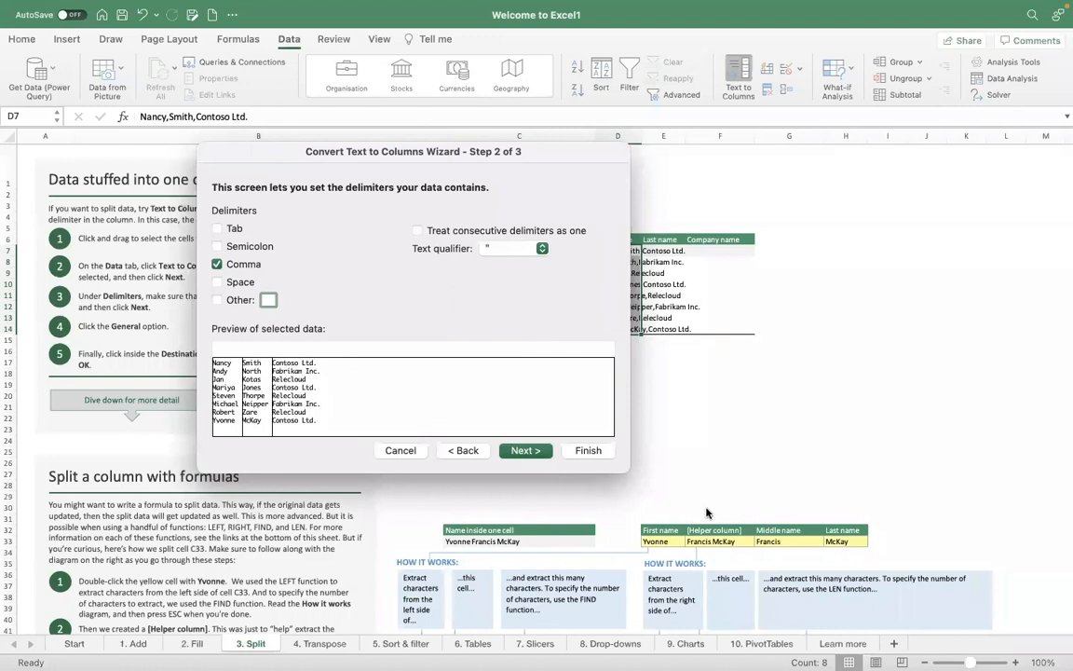
Finish the comma split with General format and destination $D$7, replacing the existing data.
left_click(525, 451)
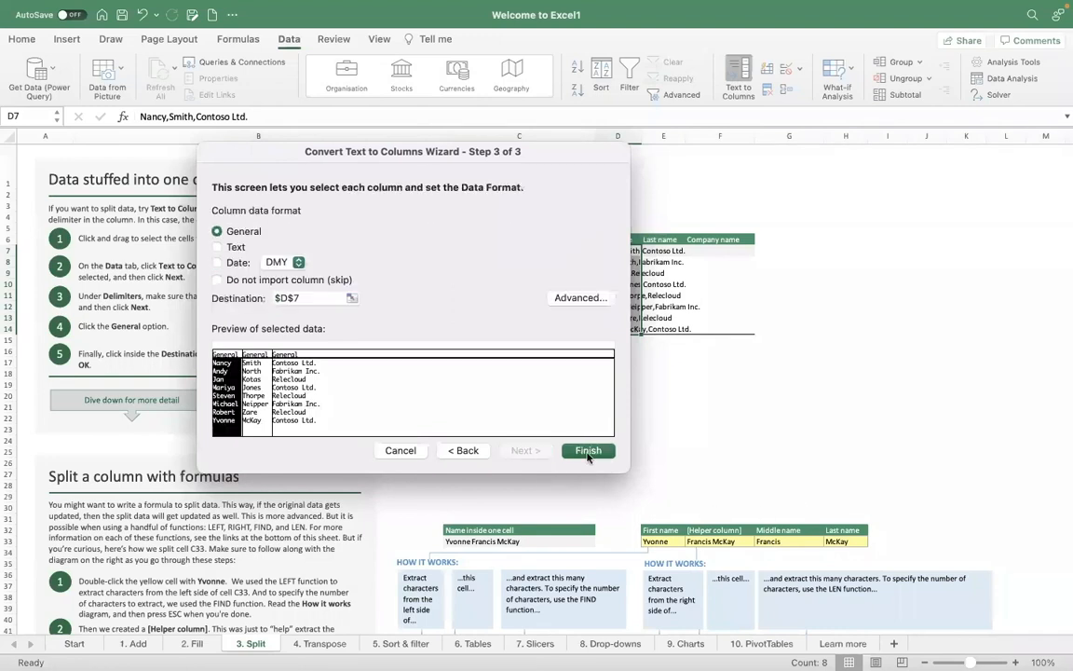
left_click(584, 449)
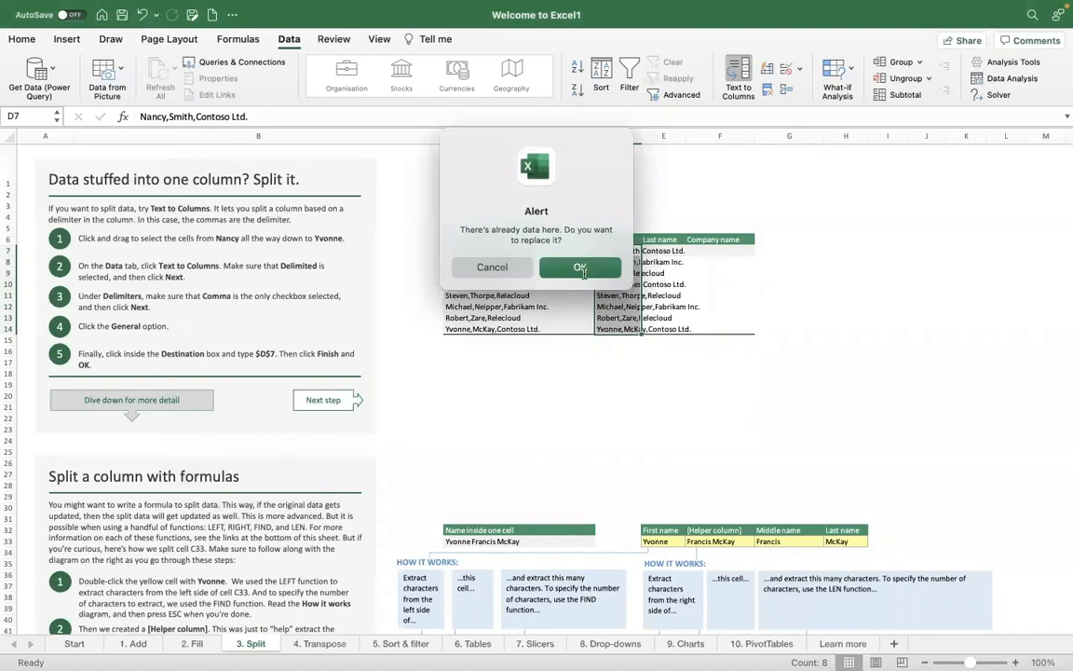
left_click(580, 269)
Check the split entries in D7:F7 and undo the comma split.
left_click(708, 362)
left_click(607, 249)
key("Right")
key("Right")
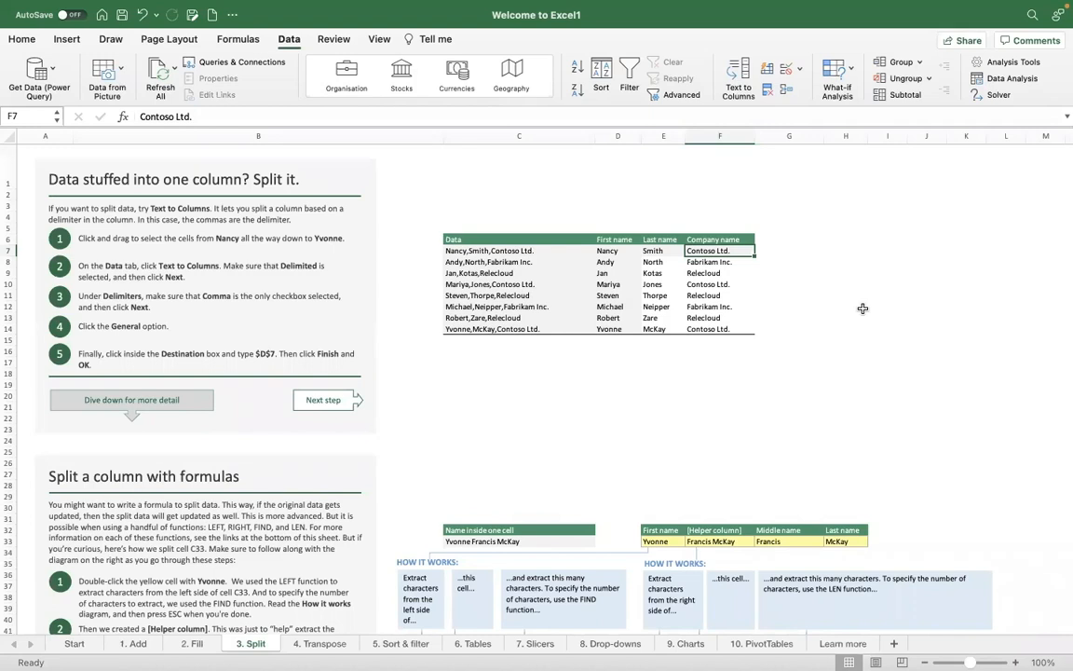
key("Left")
key("Left")
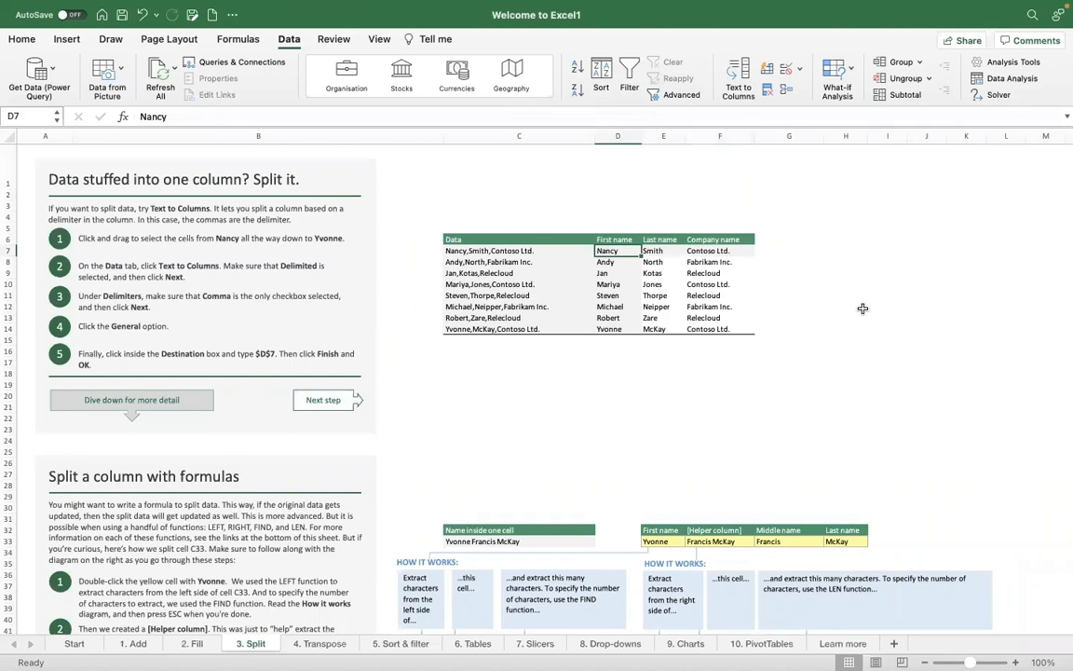
key("super+z")
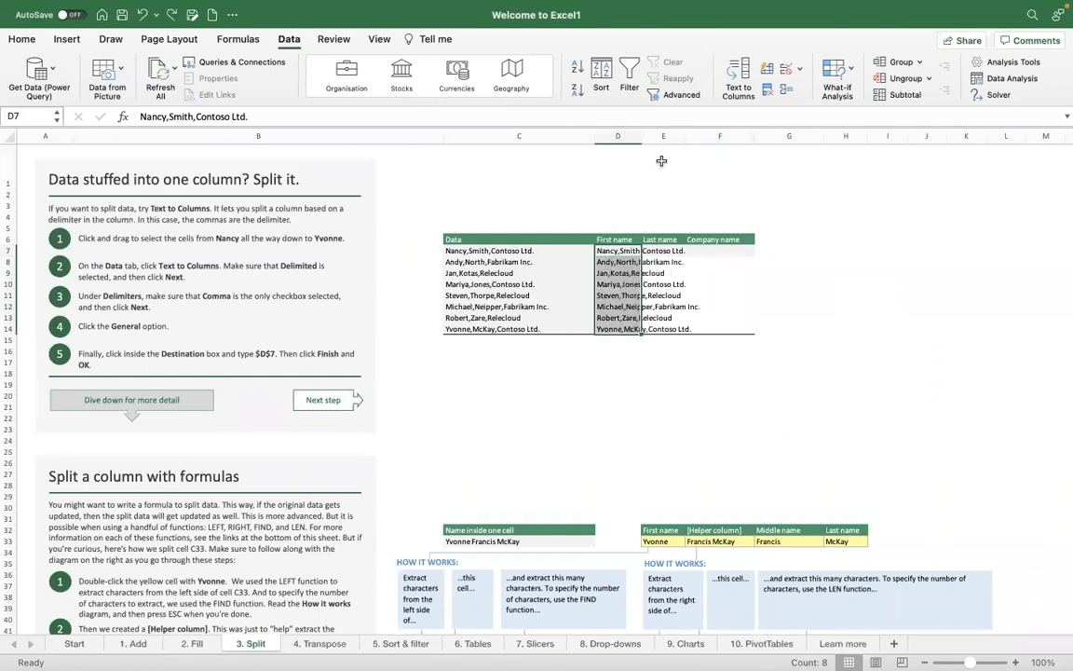
Start Text to Columns on D7:D14 again with Fixed width as the data type.
left_click(544, 193)
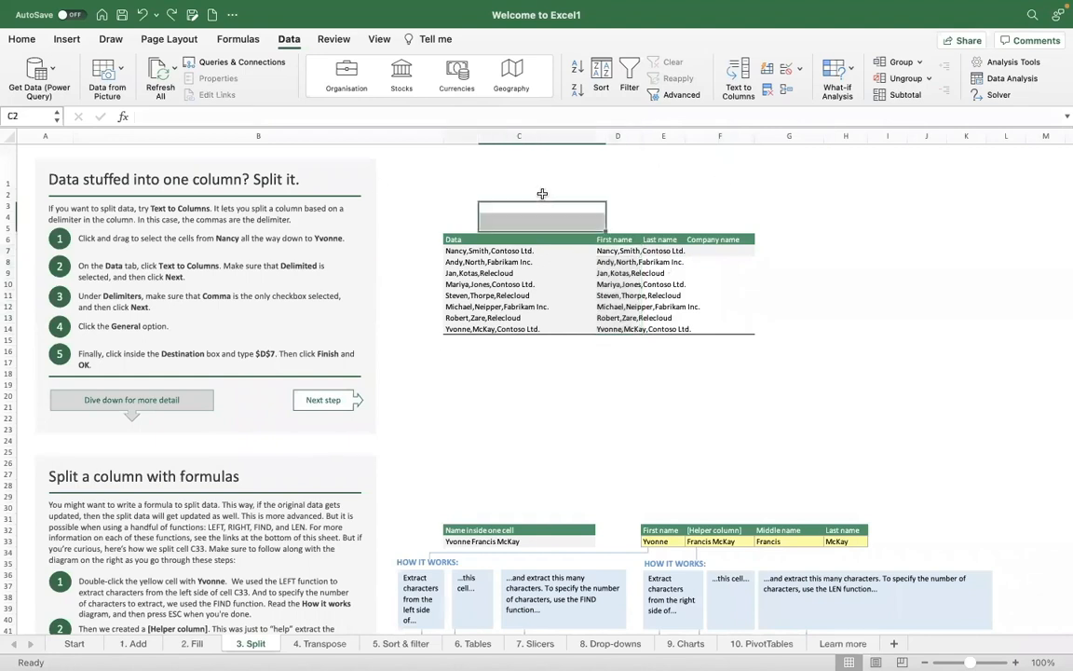
left_click_drag(607, 252, 613, 329)
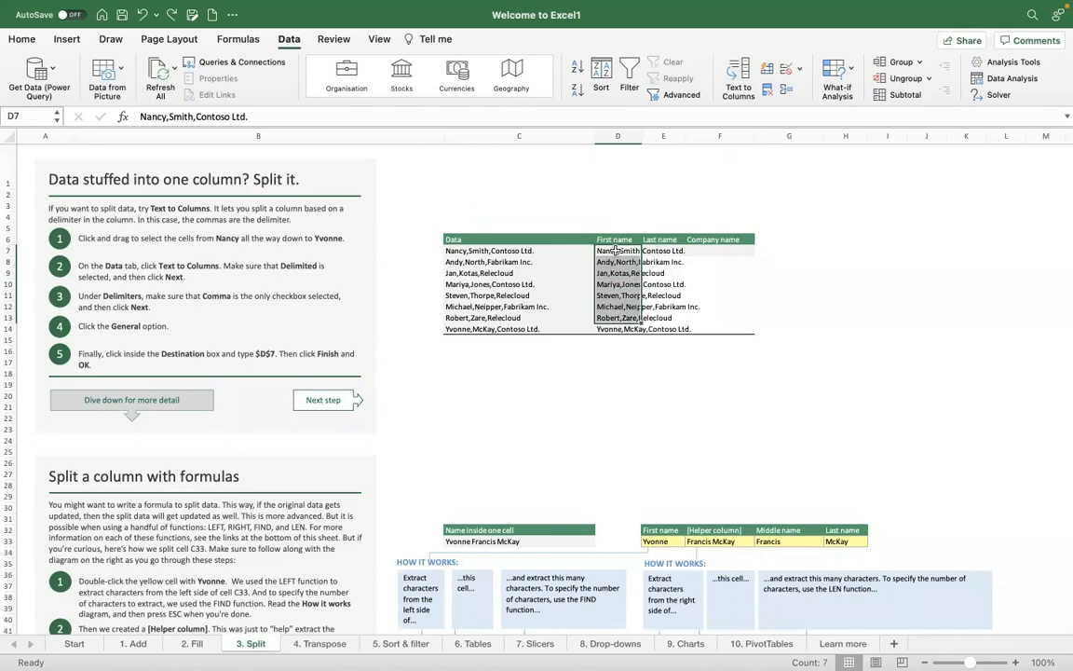
left_click(738, 72)
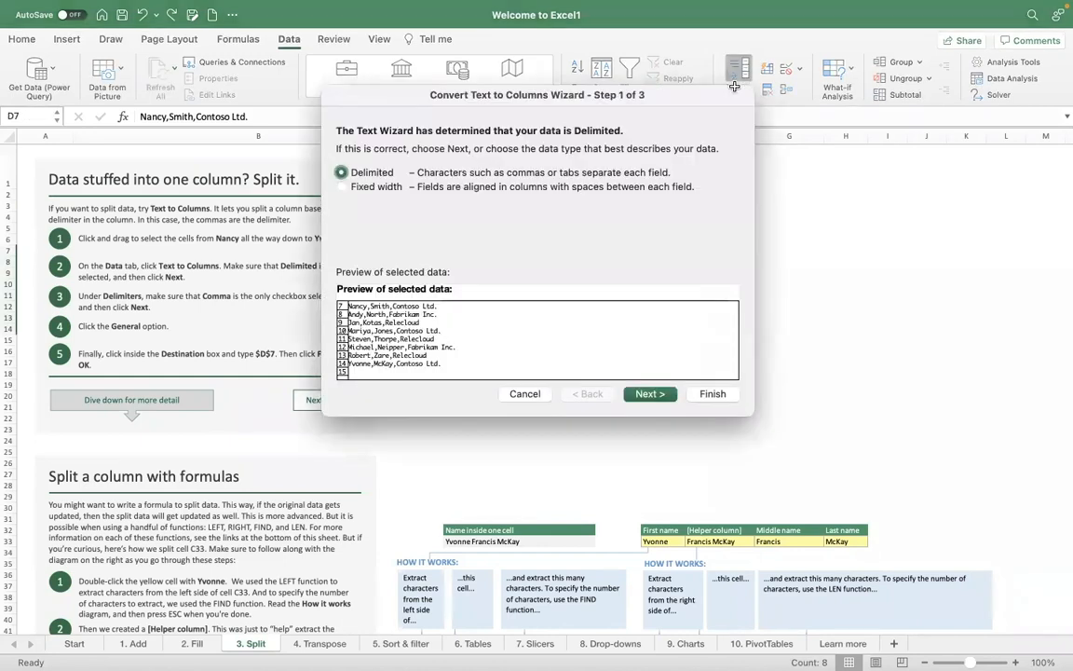
left_click(341, 186)
left_click(650, 394)
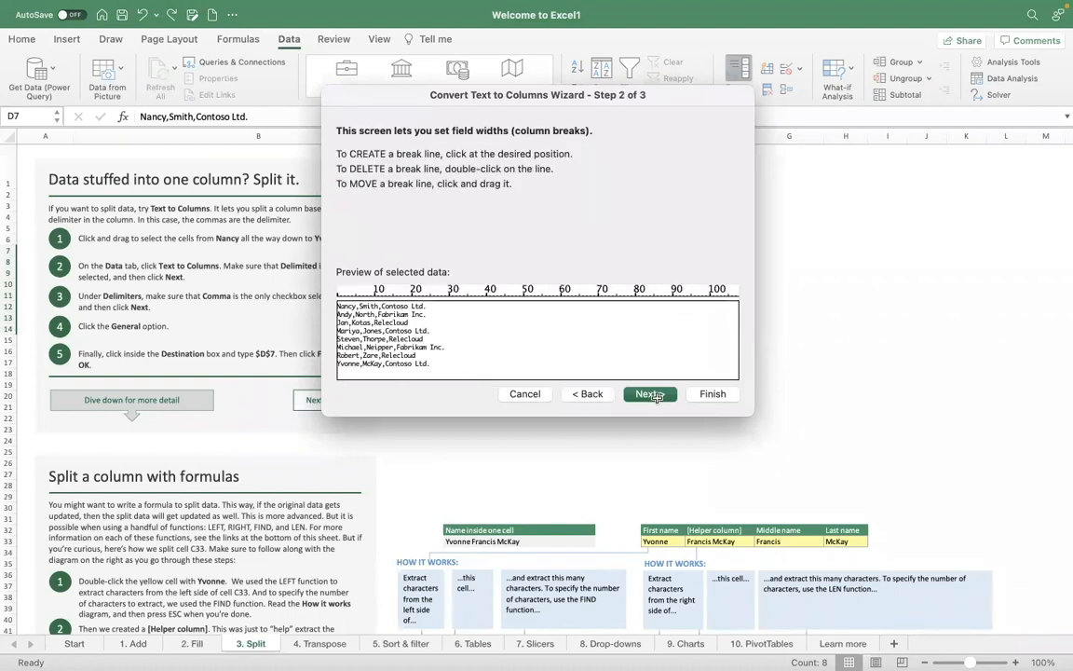
Add column breaks at about 5, 13 and 20 characters and finish the fixed-width split, replacing the existing data.
left_click(355, 318)
left_click(385, 328)
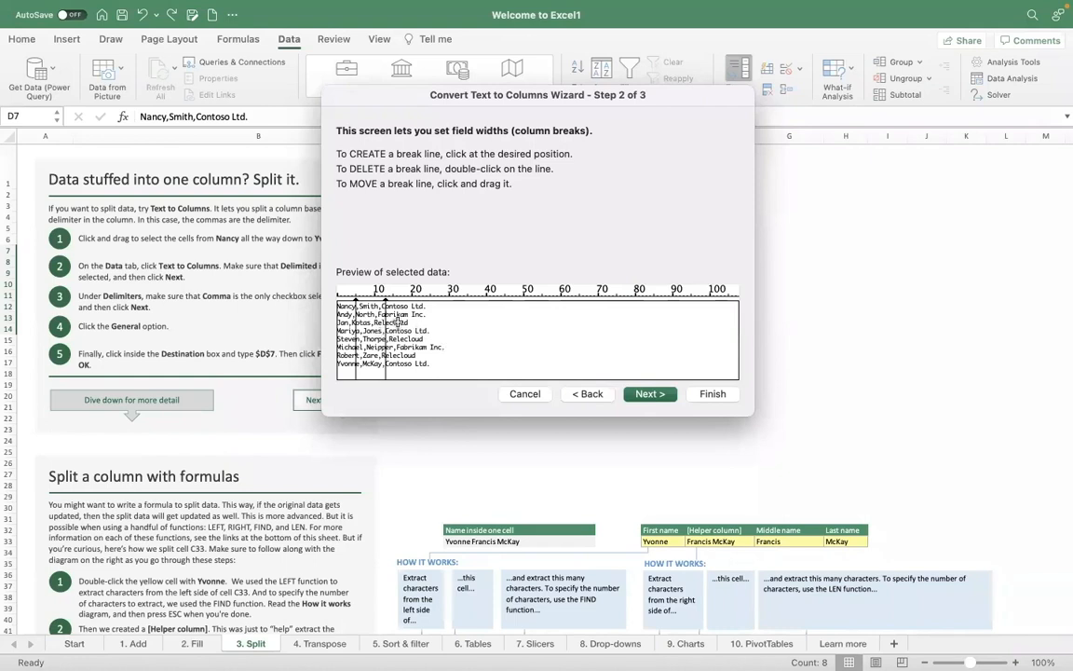
left_click(411, 332)
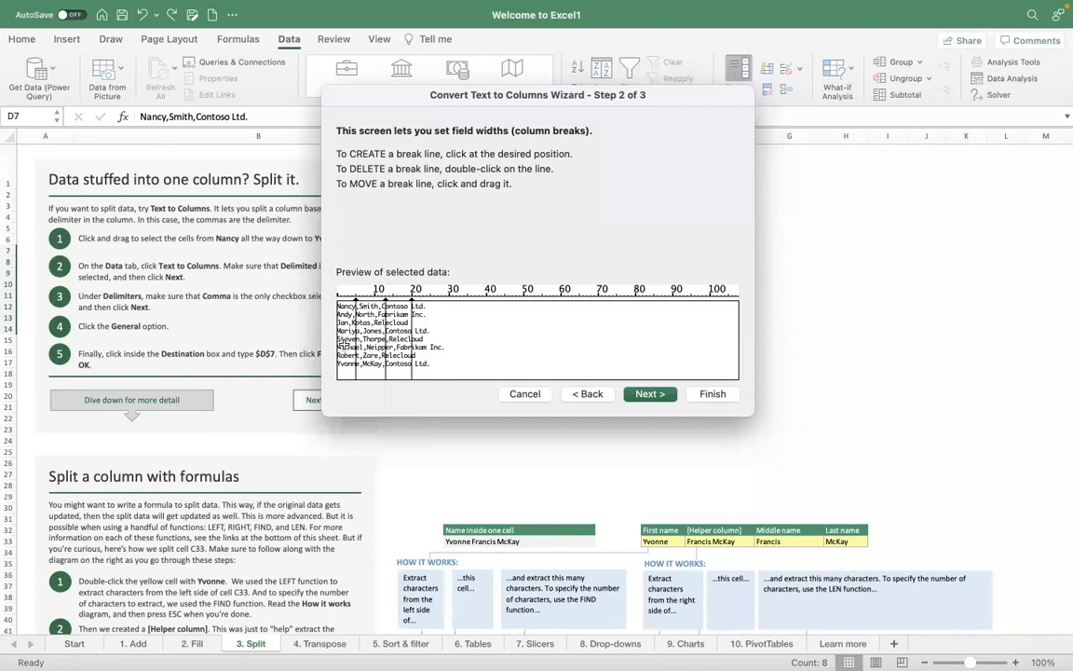
left_click(648, 395)
left_click(713, 394)
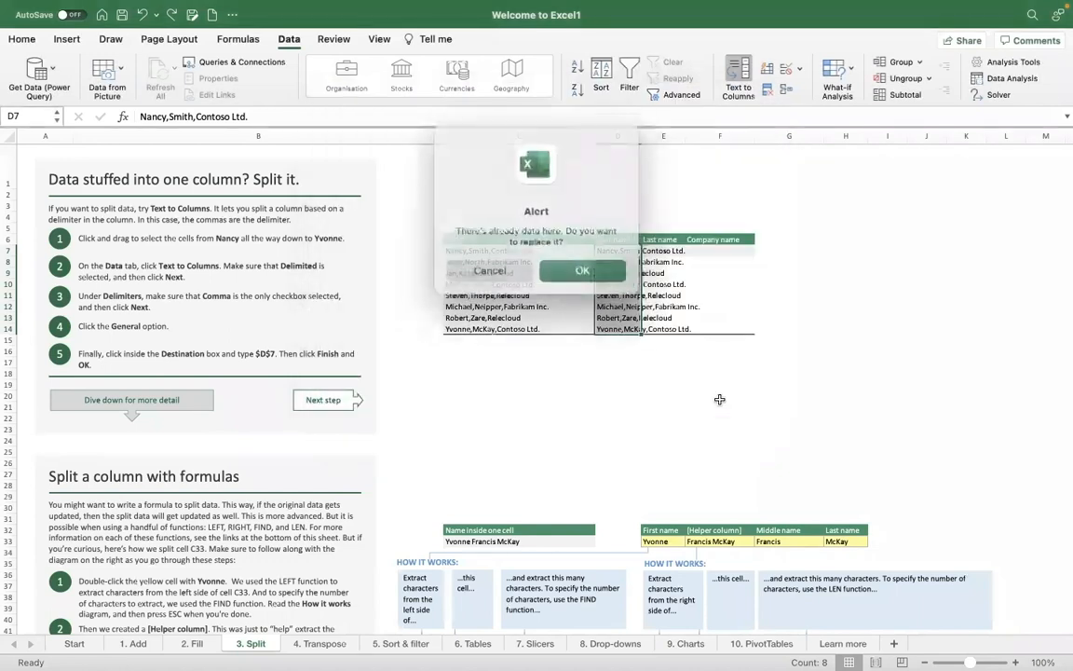
left_click(577, 266)
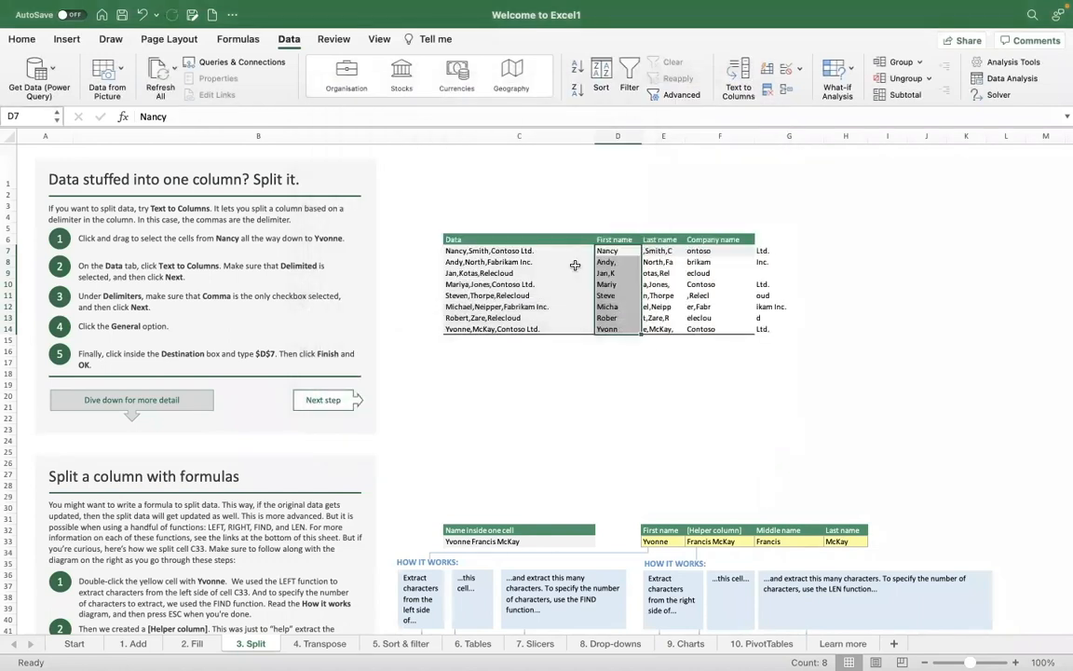
Check the fixed-width results in the Last name and Company name columns, and undo that split.
left_click(657, 296)
left_click(702, 287)
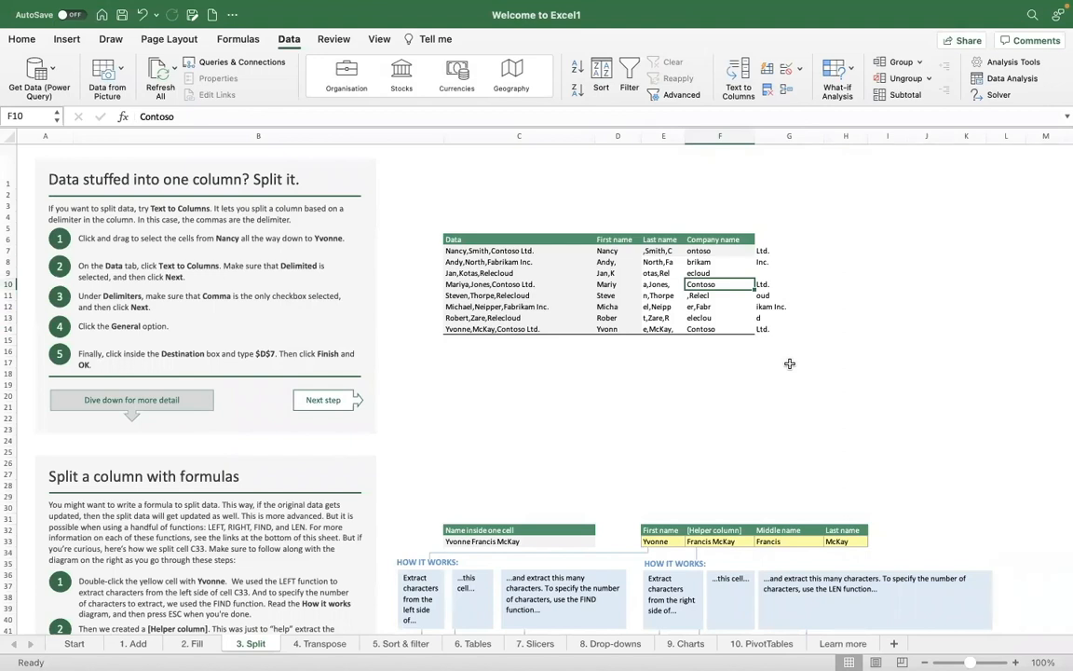
key("super+z")
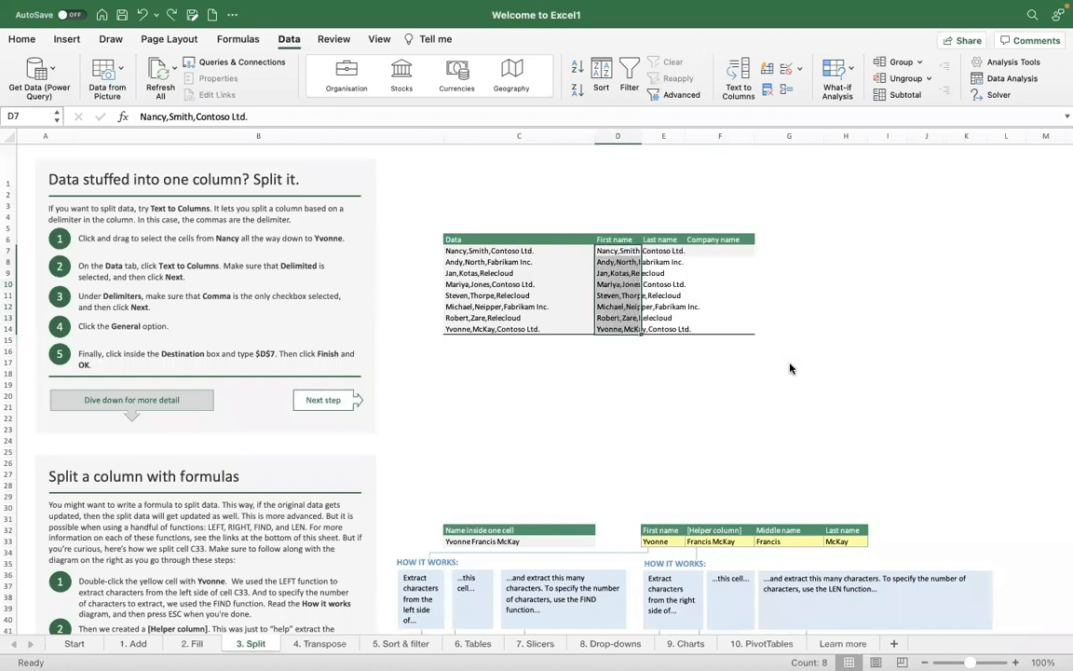
left_click(195, 117)
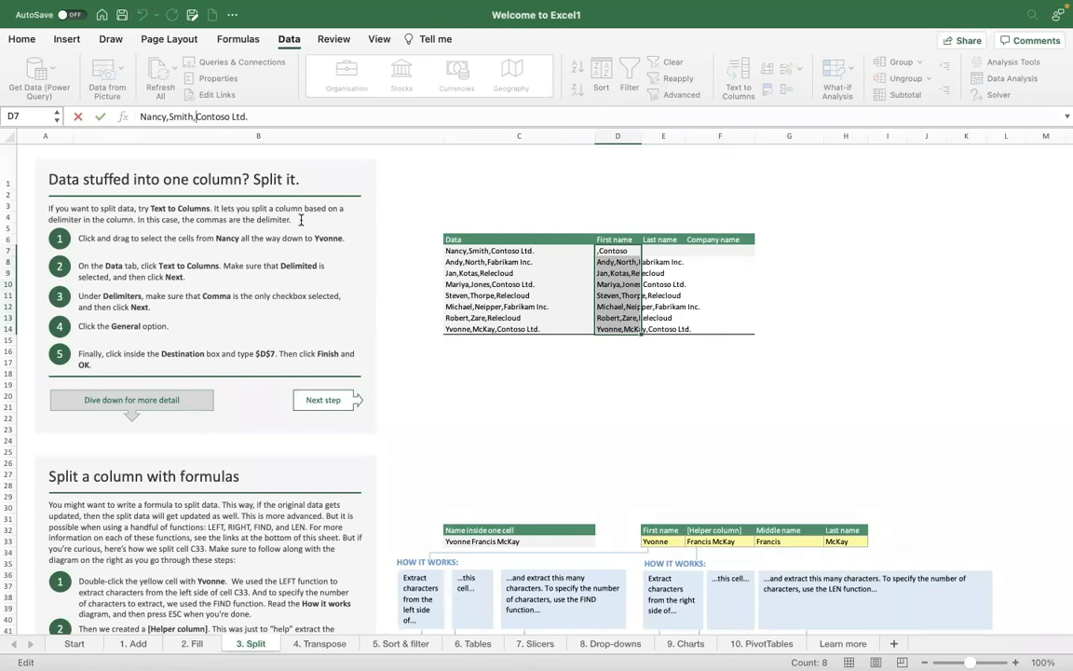
left_click(610, 284)
left_click(628, 249)
left_click_drag(627, 250, 618, 328)
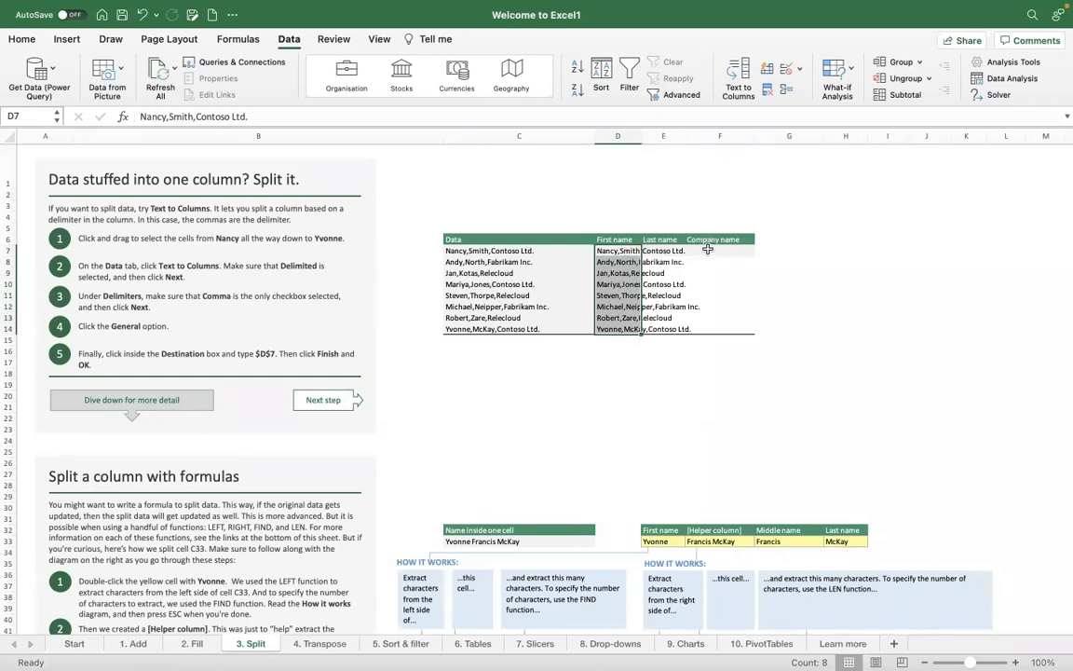
left_click(737, 73)
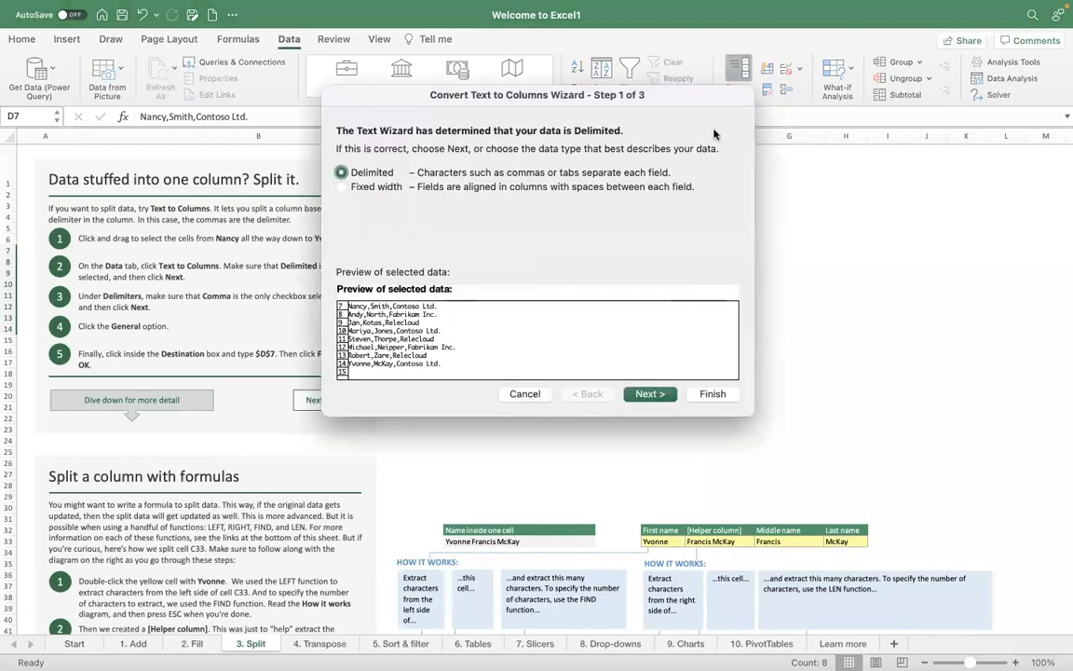
left_click(651, 394)
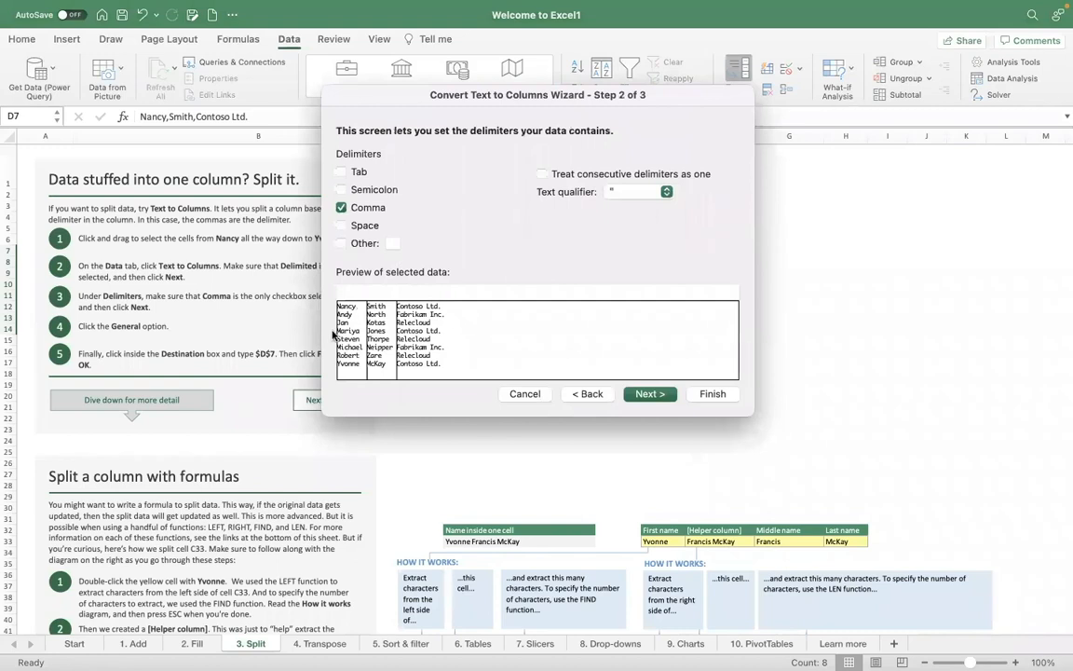
left_click(599, 394)
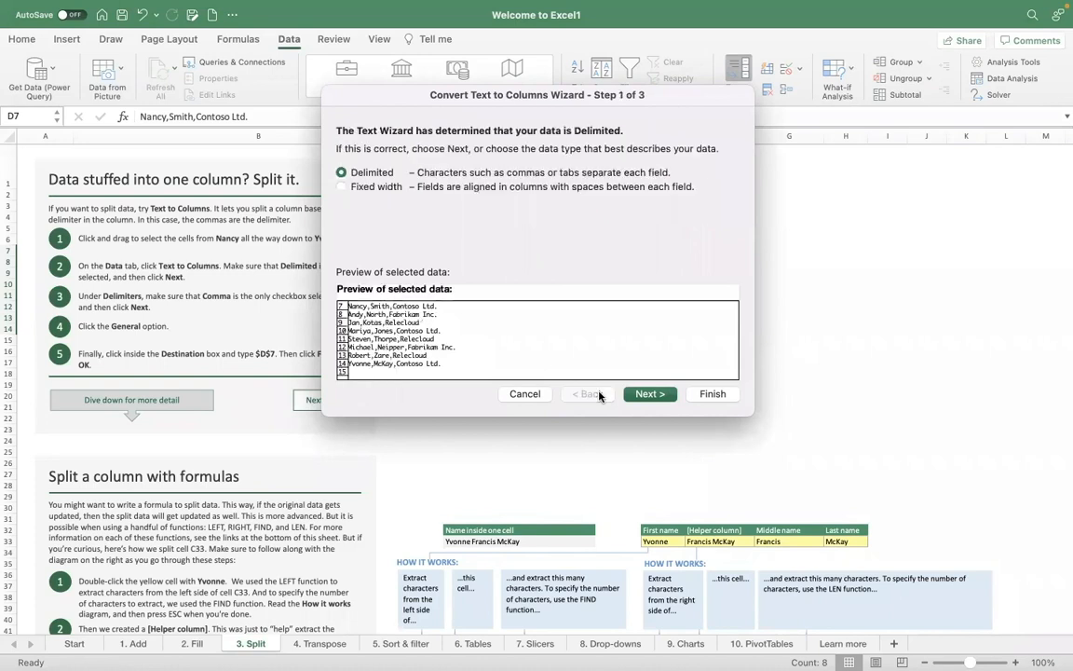
left_click(342, 187)
left_click(653, 394)
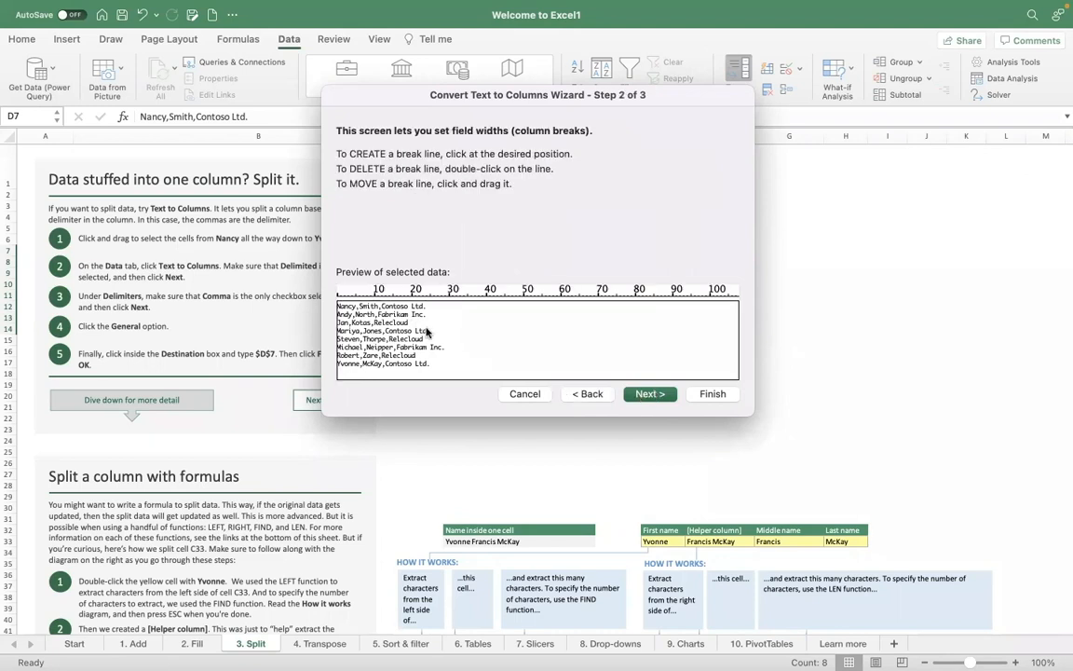
left_click(378, 328)
left_click(589, 394)
left_click(525, 394)
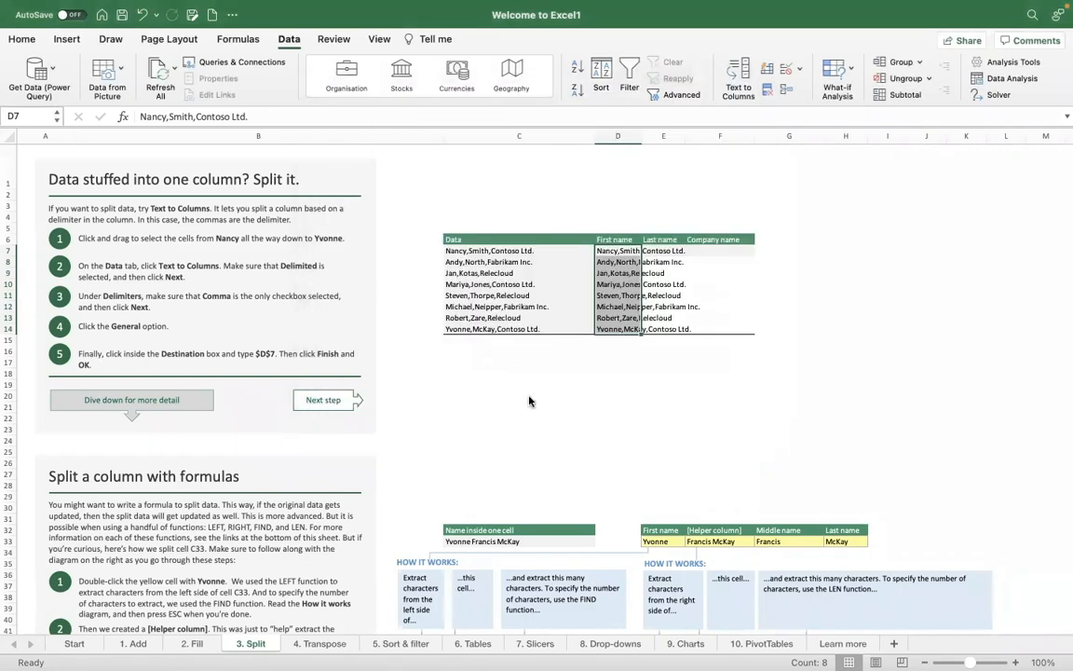
Replace the comma before "Contoso Ltd." in cell C7 with a vertical bar "|".
left_click(455, 250)
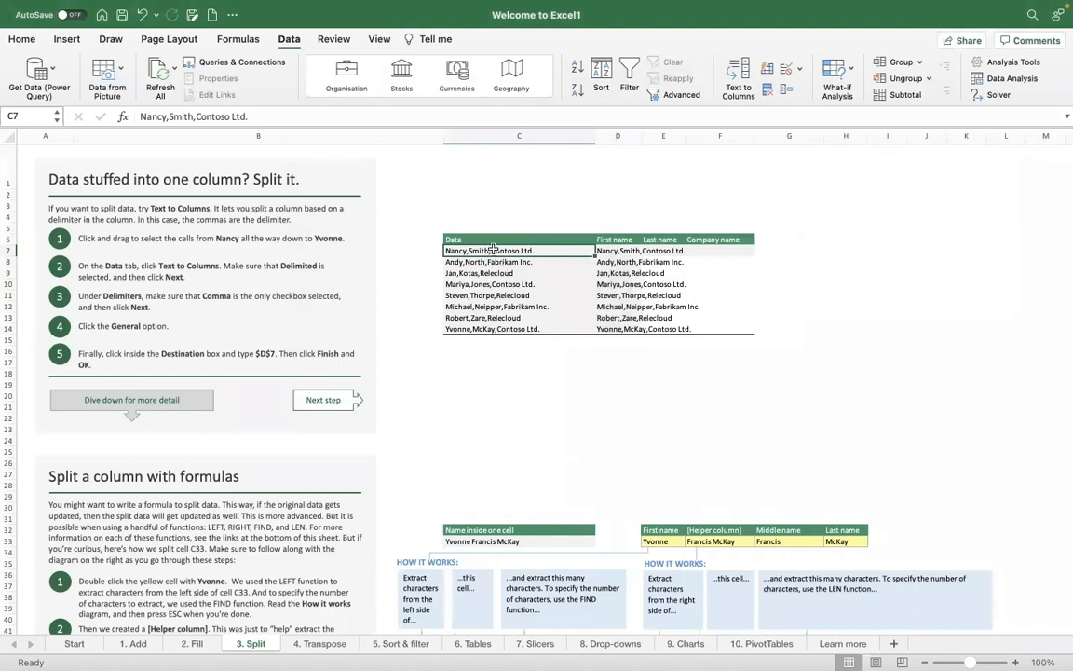
left_click(197, 116)
key("BackSpace")
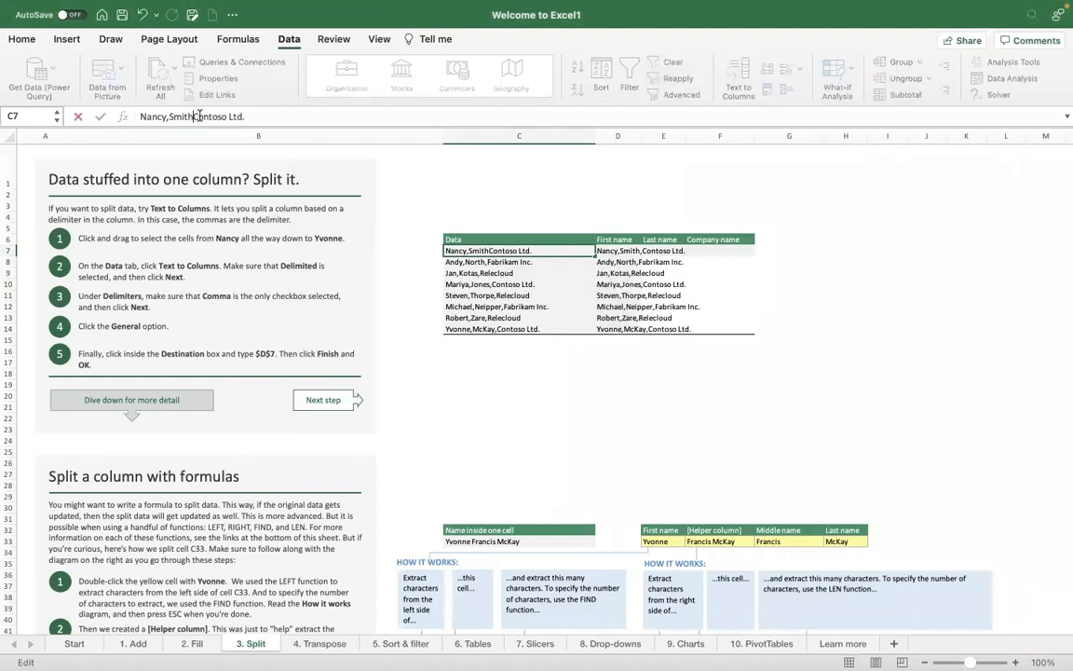
type("|")
key("shift+Return")
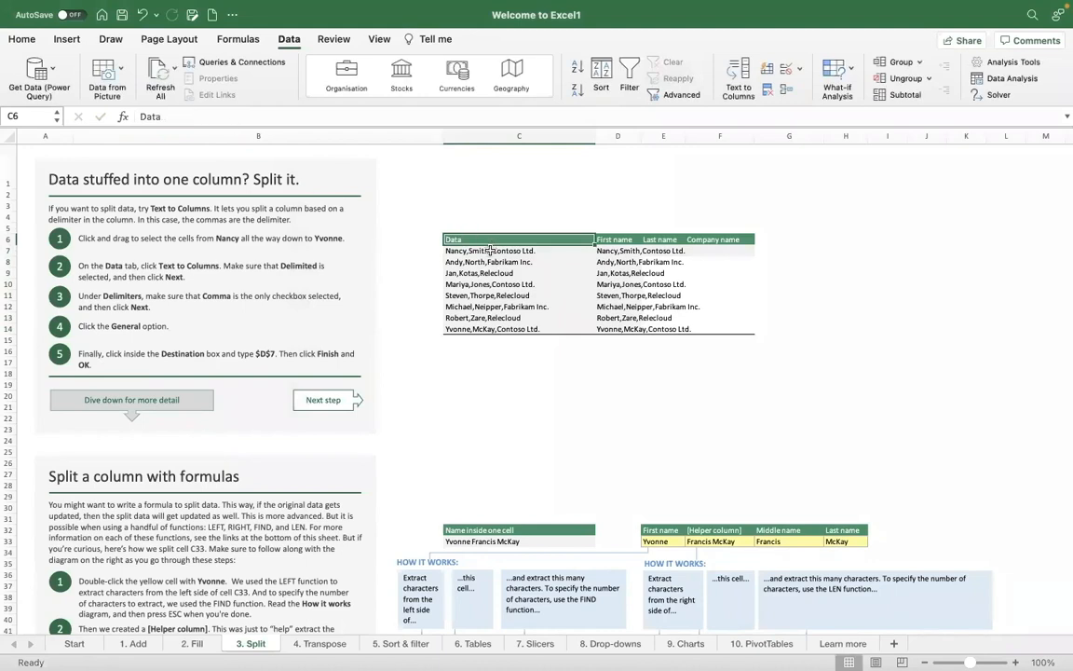
Change the vertical bar before "Contoso Ltd." in cell C7 back to a comma.
left_click(488, 254)
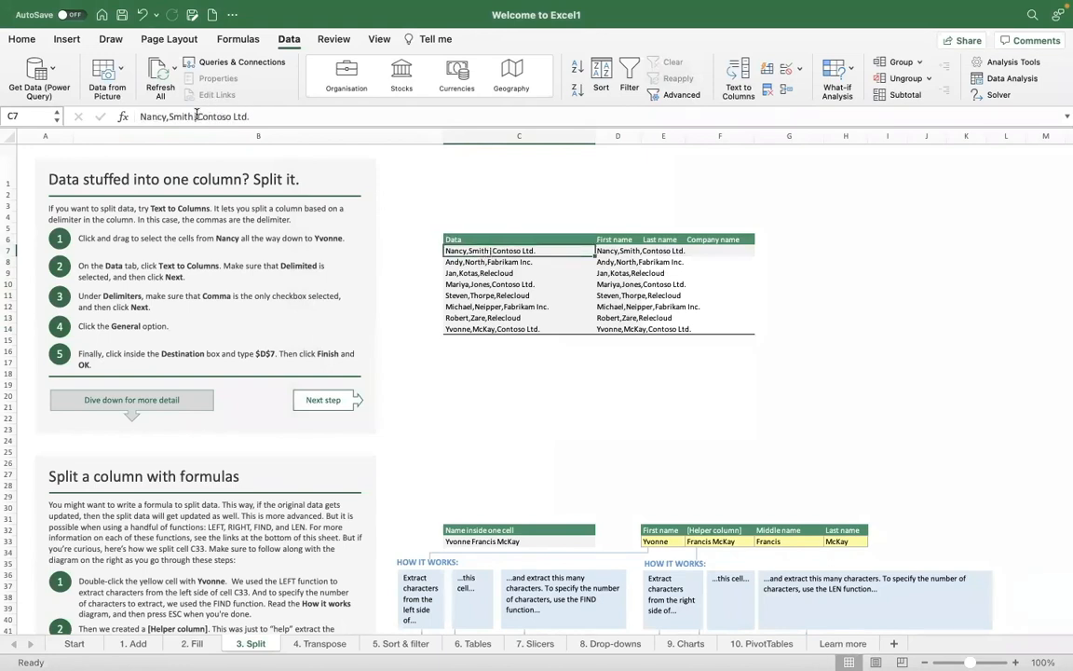
left_click(197, 115)
key("Return")
key("Up")
mouse_move(447, 11)
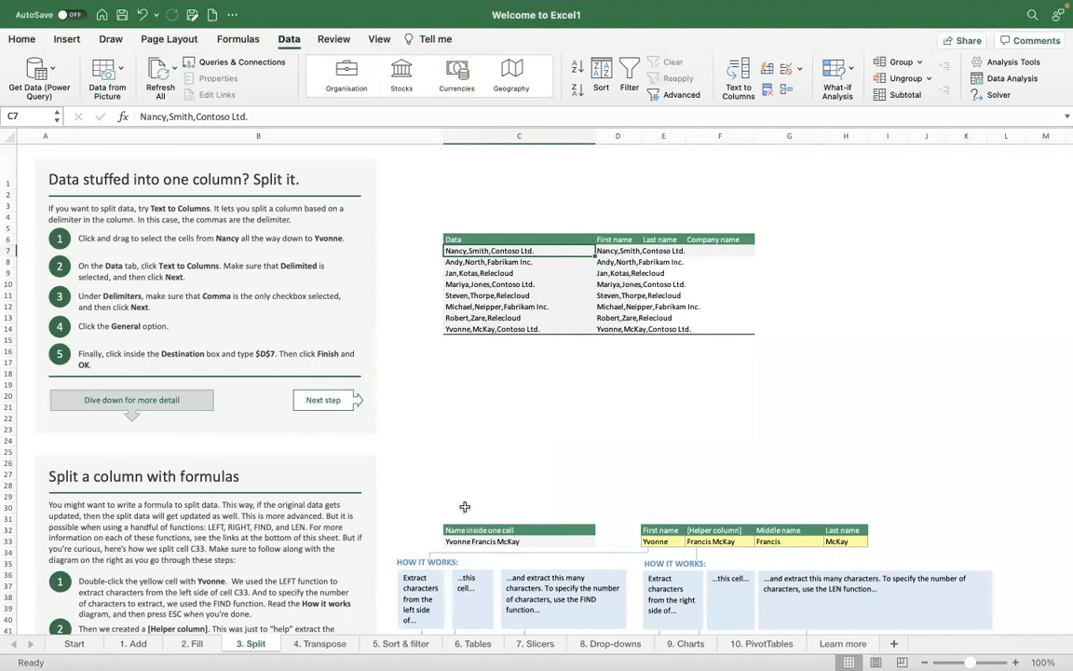
Examine the "Split a column with formulas" instructions and the LEFT and RIGHT formula diagrams on the 3. Split sheet.
left_click(309, 645)
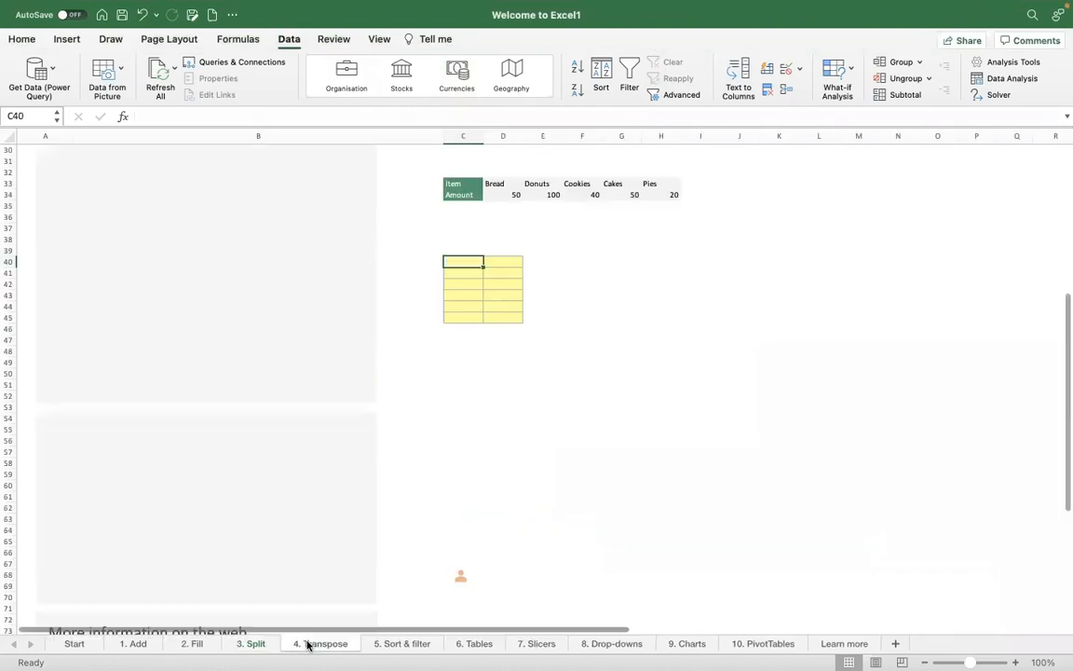
left_click(254, 644)
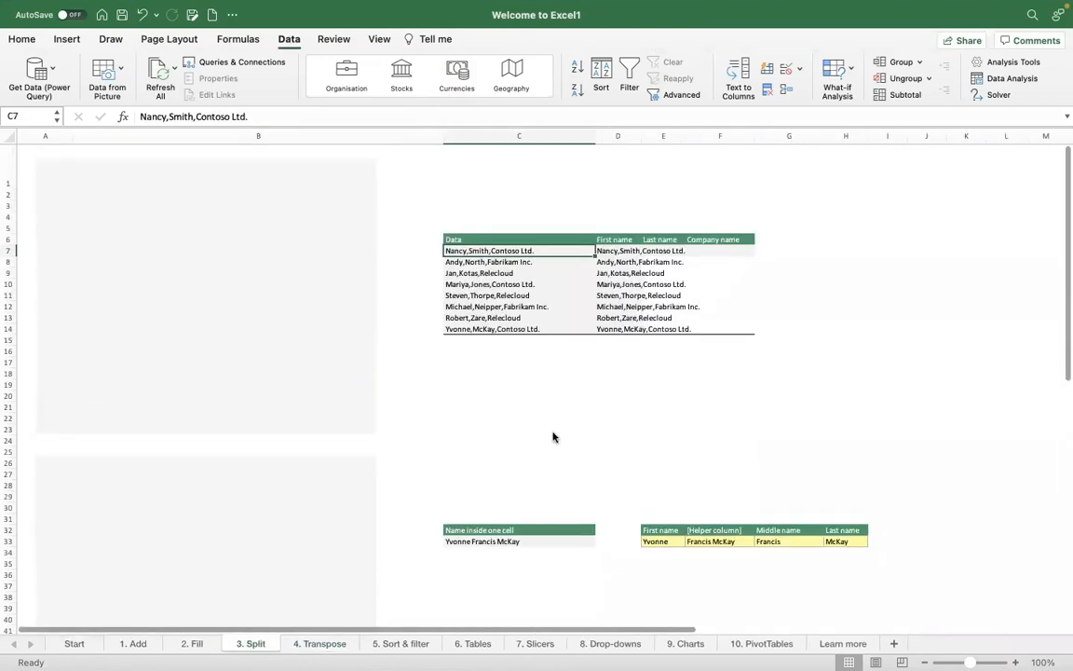
left_click(335, 538)
scroll(340, 537, "down", 3)
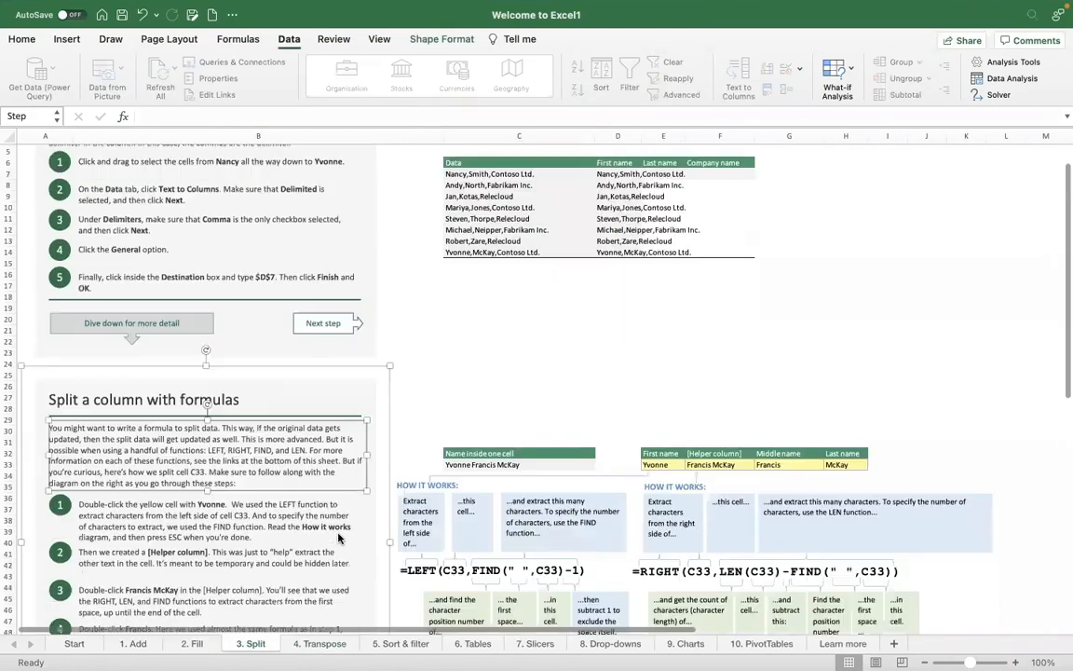
scroll(340, 538, "down", 7)
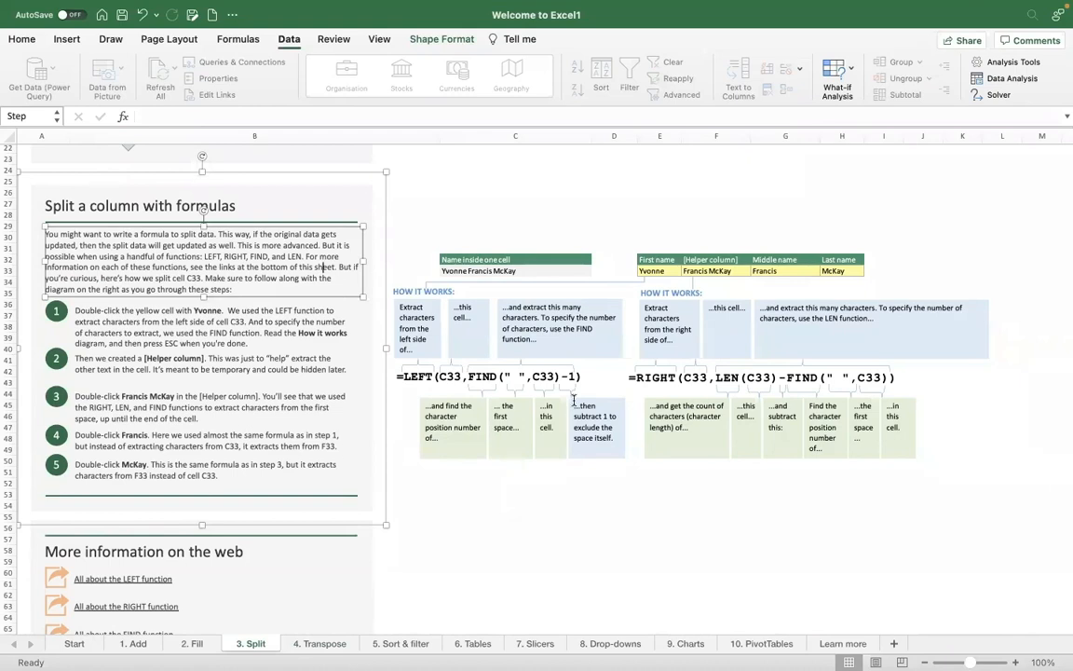
scroll(522, 373, "up", 3)
scroll(550, 384, "up", 3)
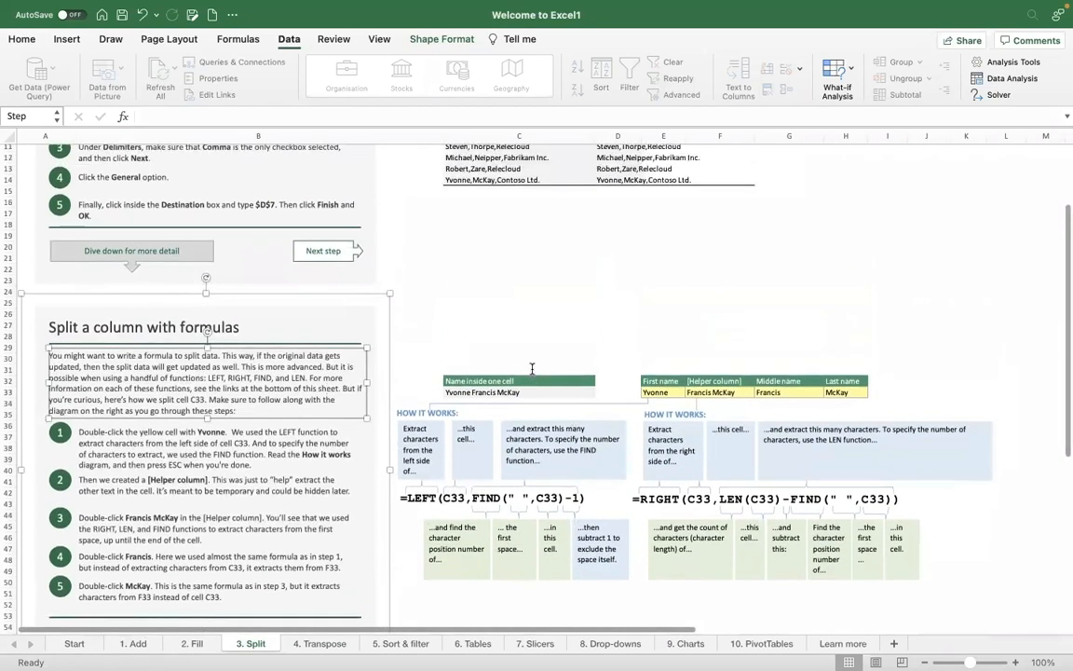
scroll(532, 369, "up", 2)
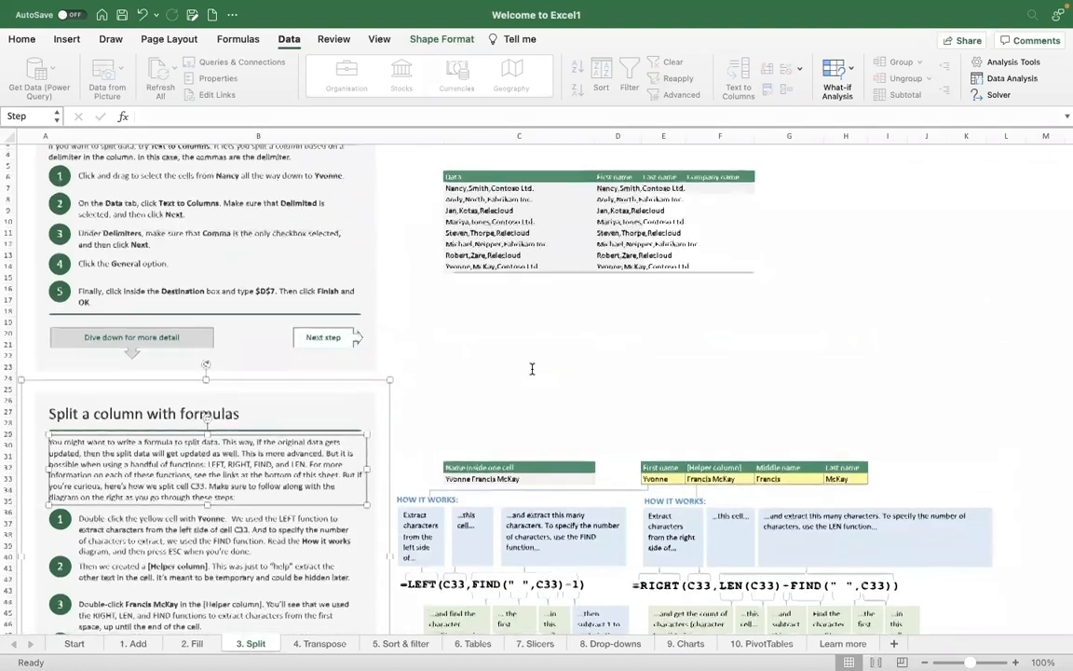
scroll(532, 369, "down", 4)
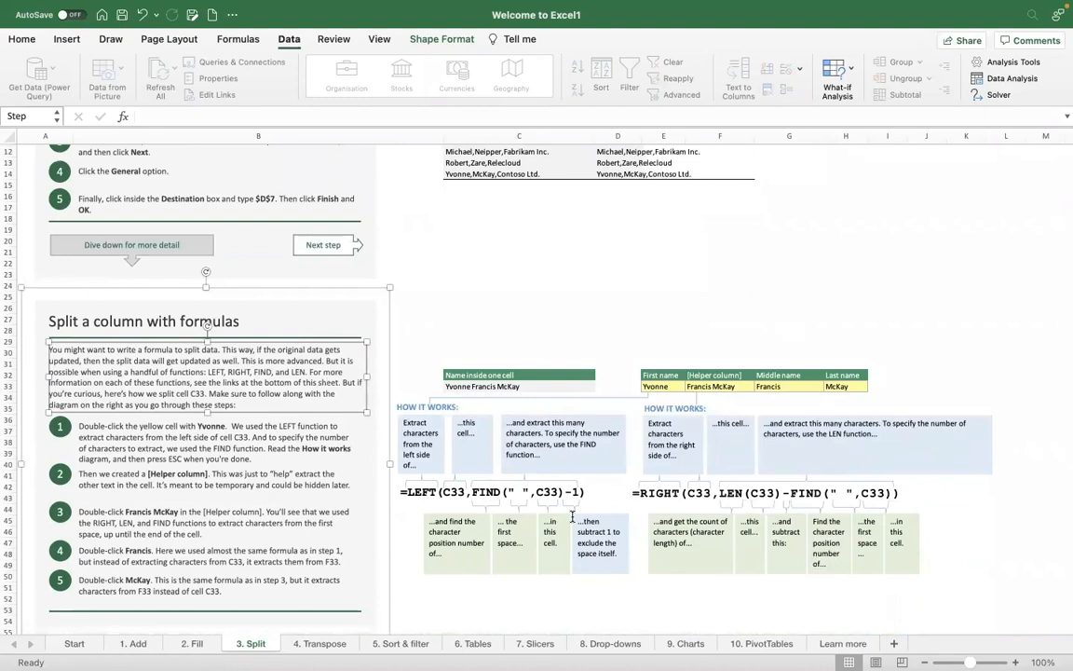
scroll(542, 321, "up", 4)
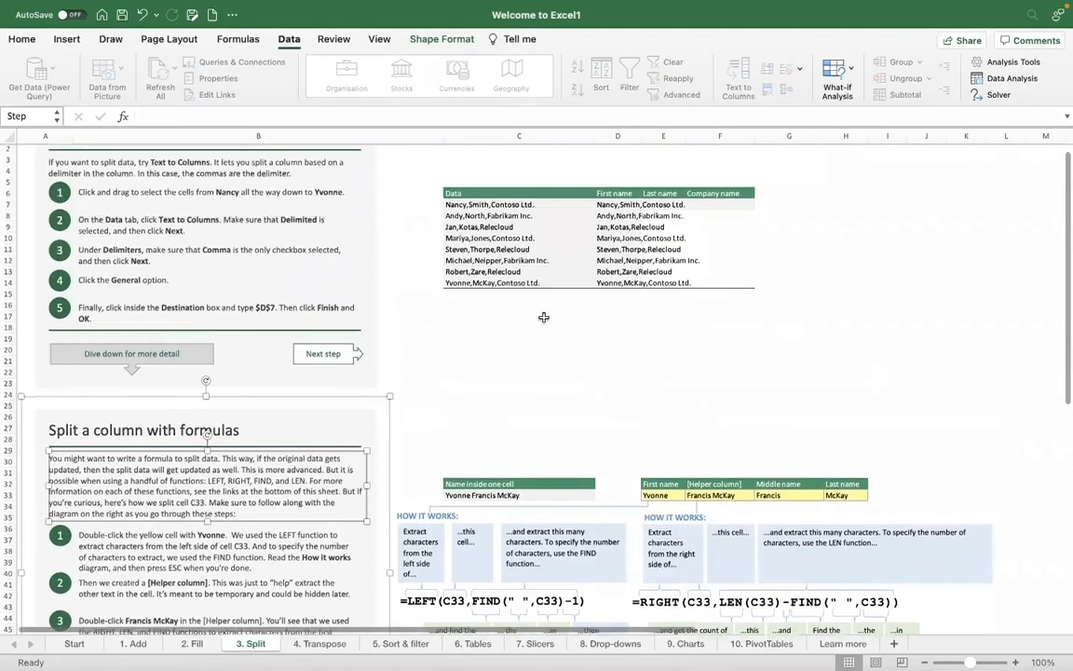
left_click(540, 485)
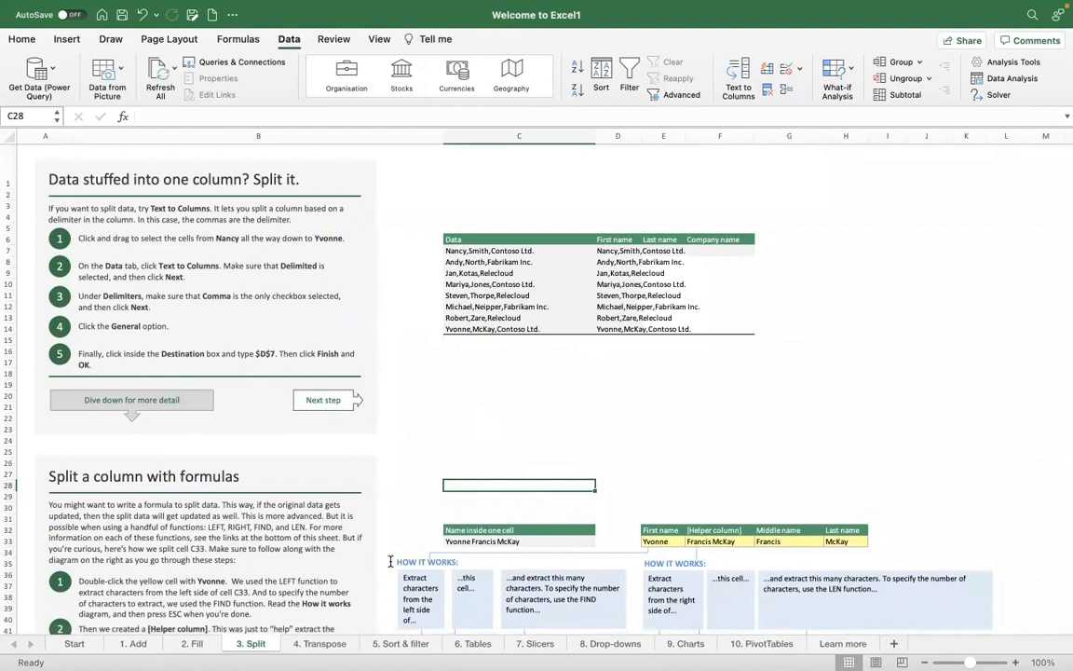
Open the 4. Transpose sheet and examine the "Transpose with a formula" instructions and the Item and Amount data.
left_click(316, 644)
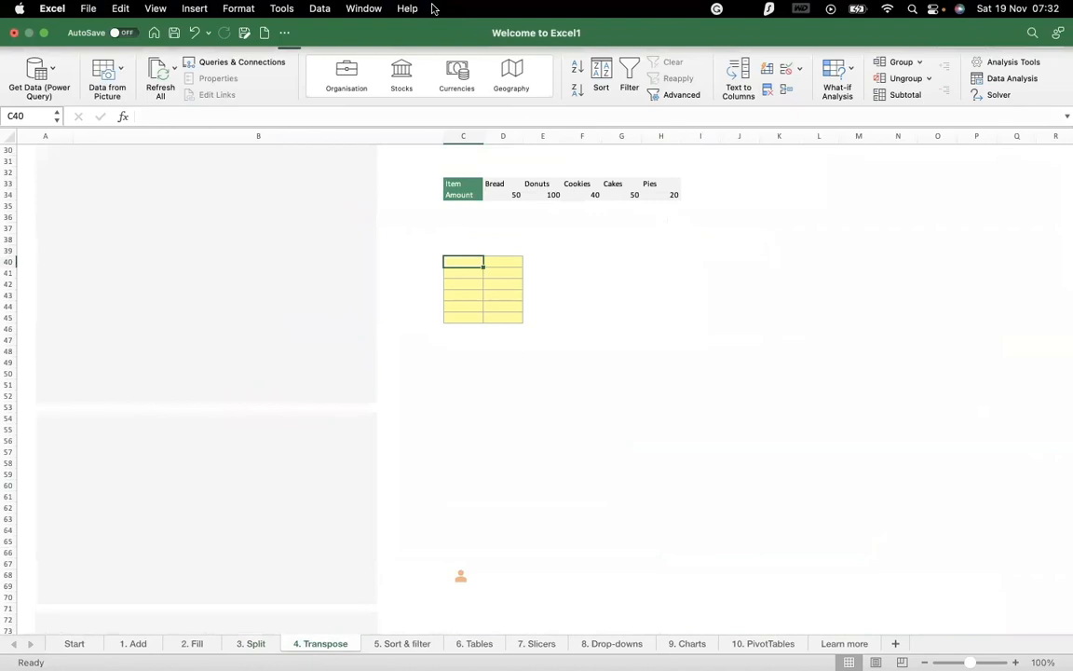
left_click(711, 282)
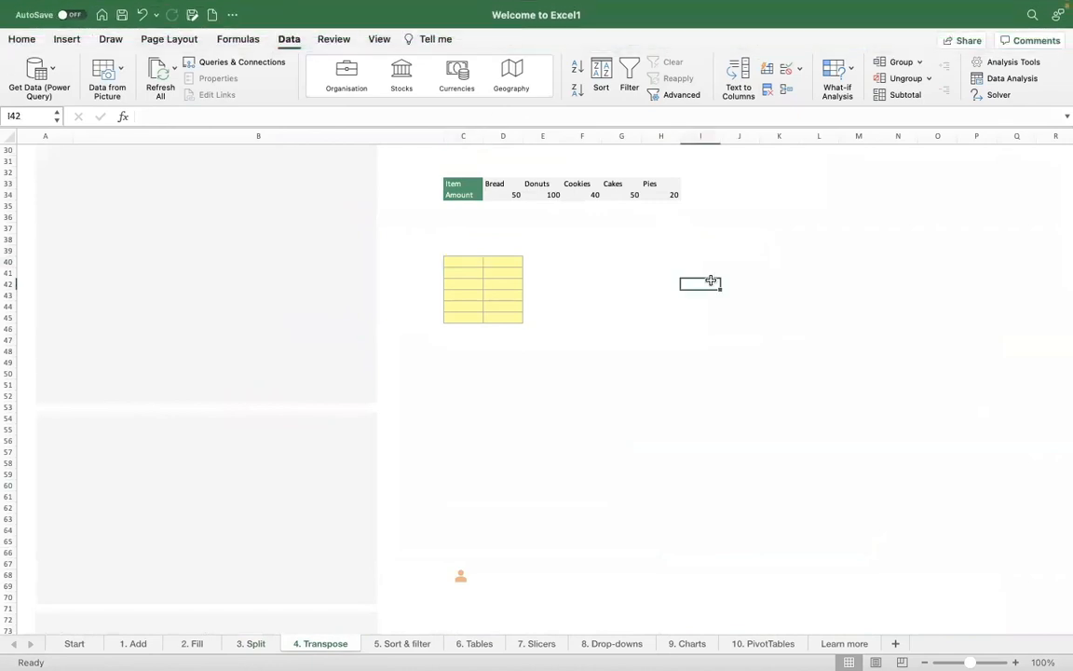
left_click(288, 232)
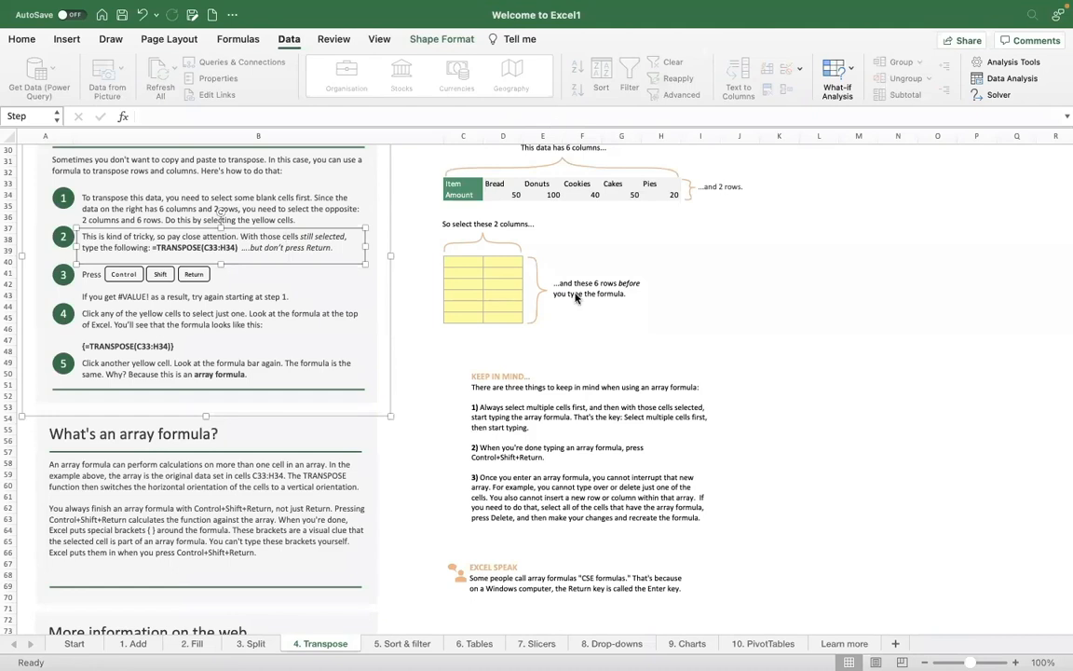
scroll(392, 349, "up", 1)
scroll(391, 349, "up", 5)
left_click(411, 227)
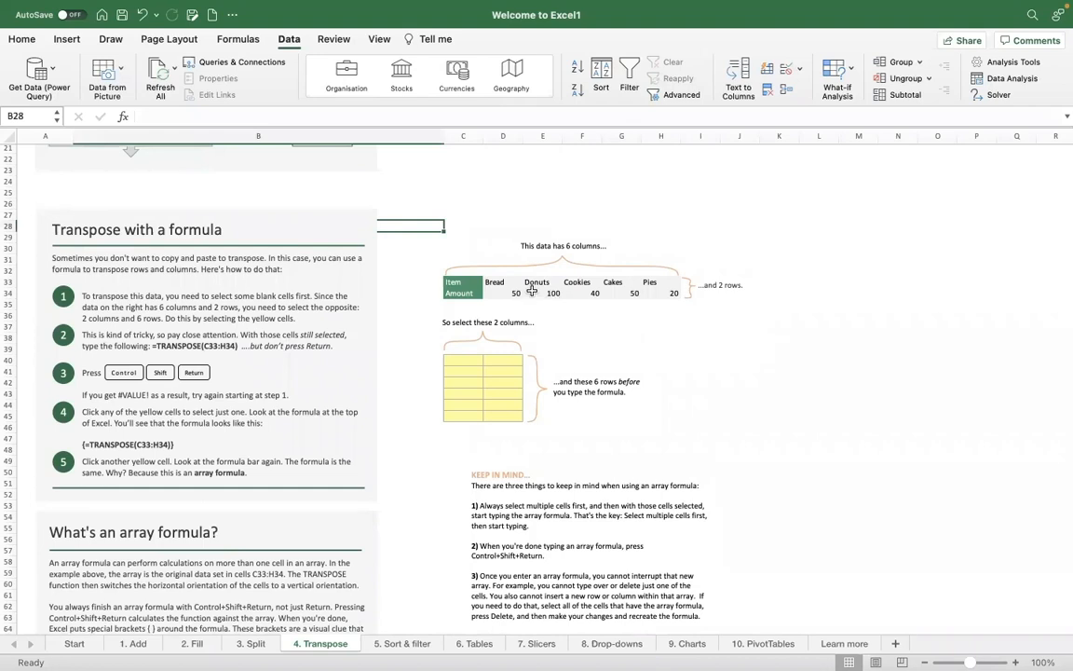
left_click(463, 278)
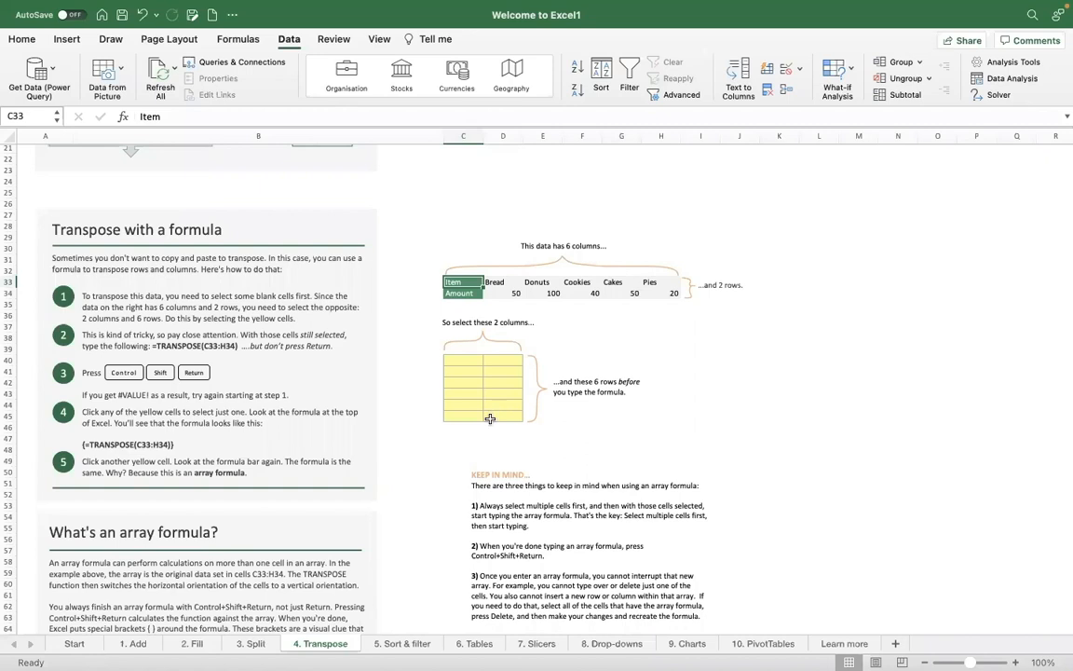
Transpose the Item and Amount rows into the yellow grid by entering =TRANSPOSE(C33:H34) in cell C40.
left_click(468, 361)
type("=transpose")
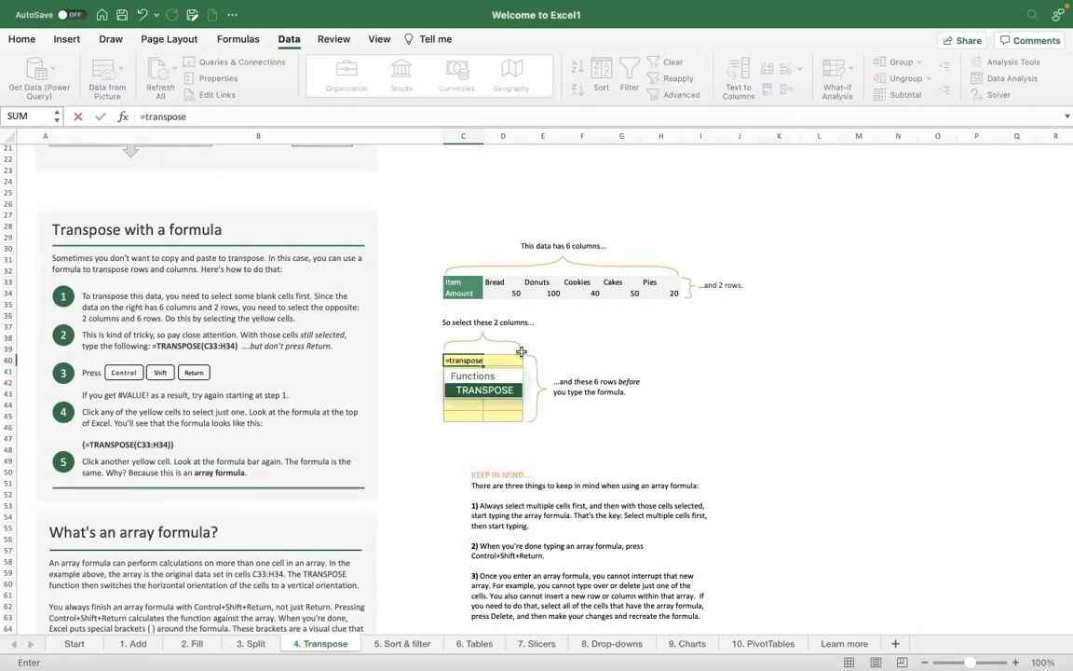
type("(")
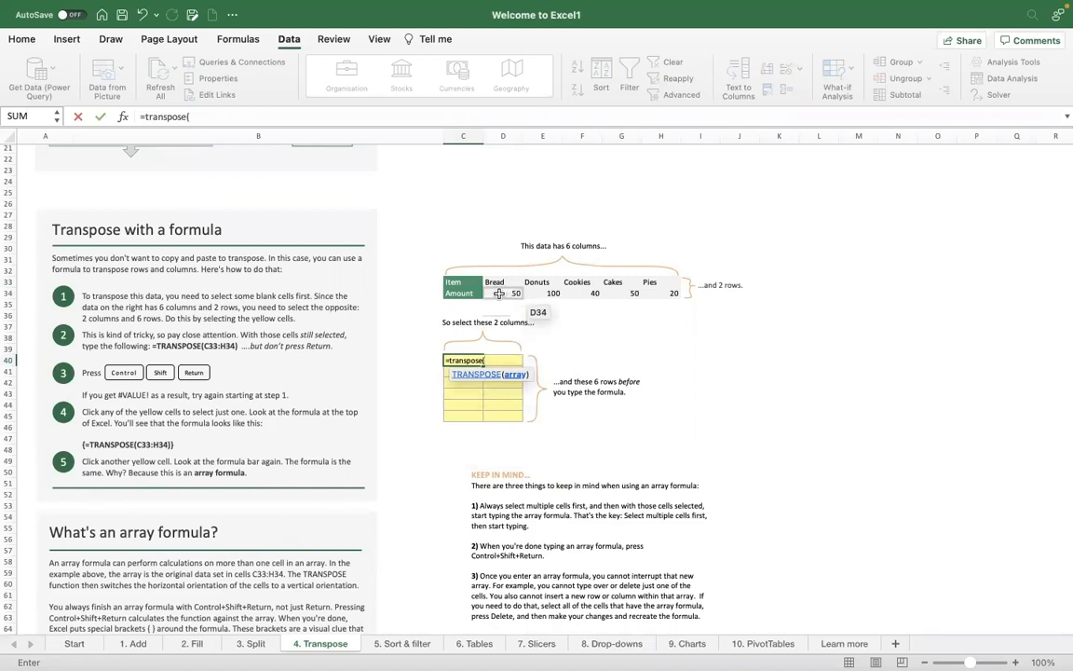
key("shift+Right")
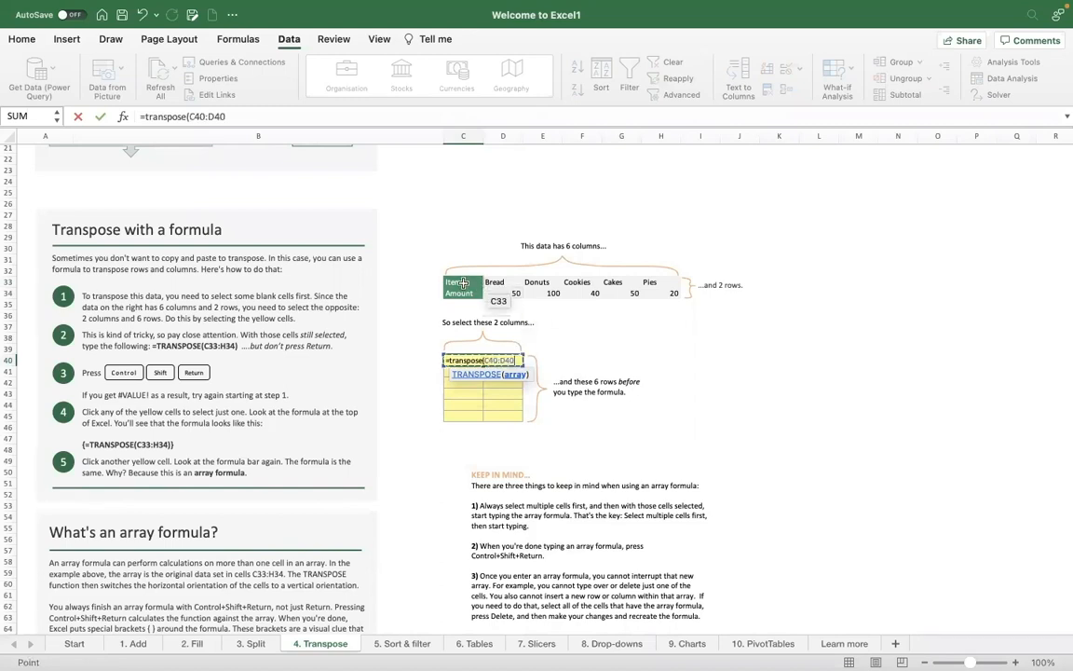
left_click(463, 282)
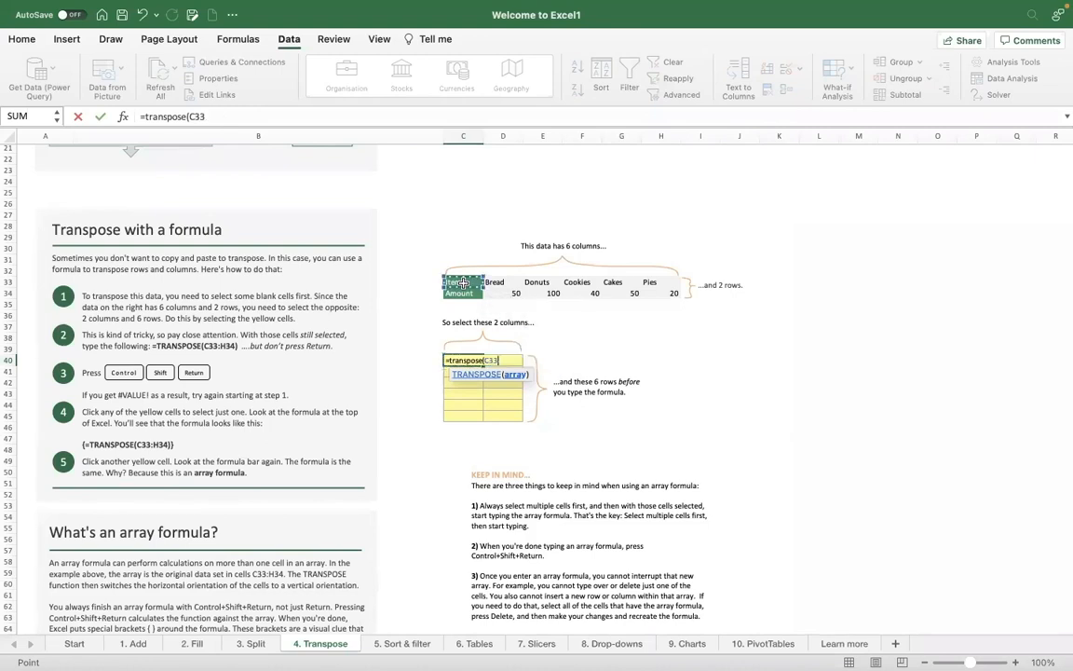
key("shift+Right")
key("shift+Right")
key("shift+Right")
key("shift+Right")
key("shift+Right")
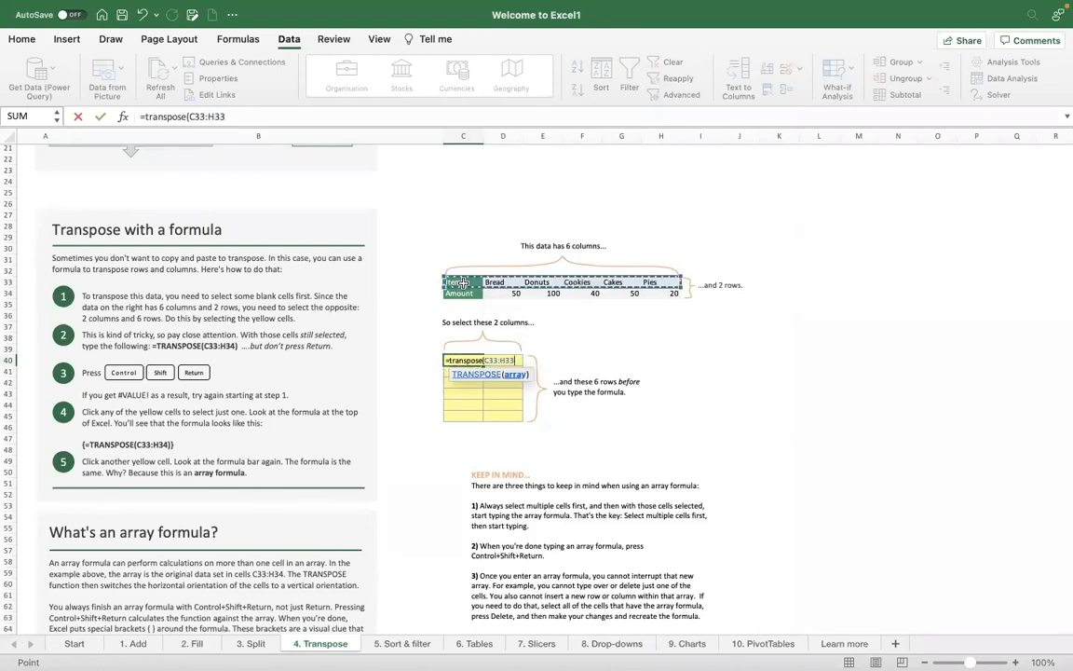
key("shift+Down")
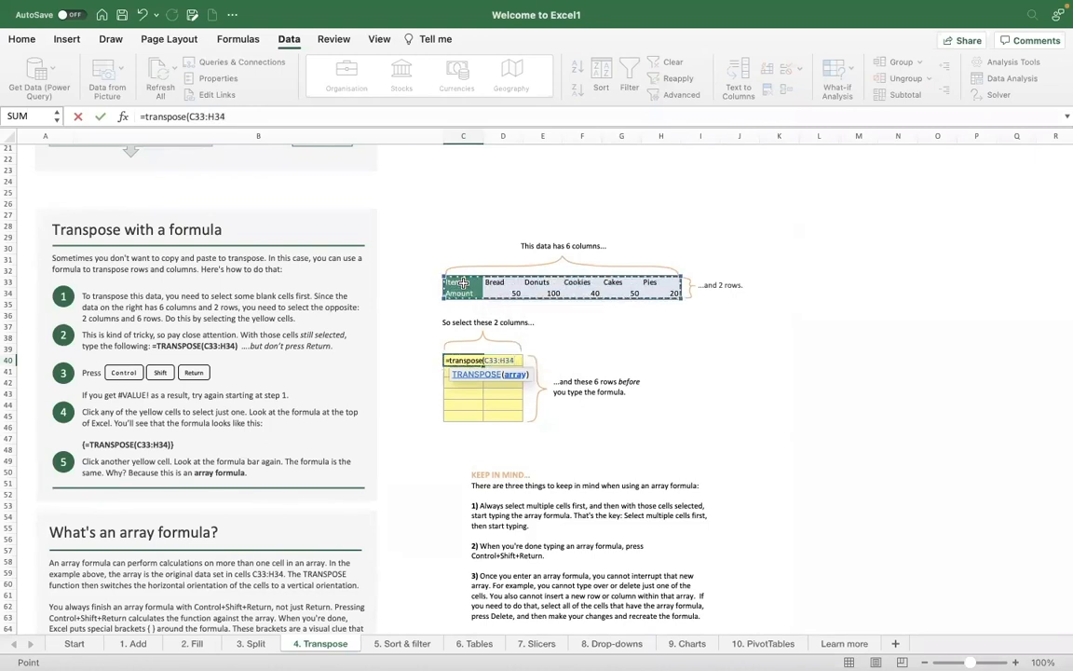
key("ctrl+shift+Return")
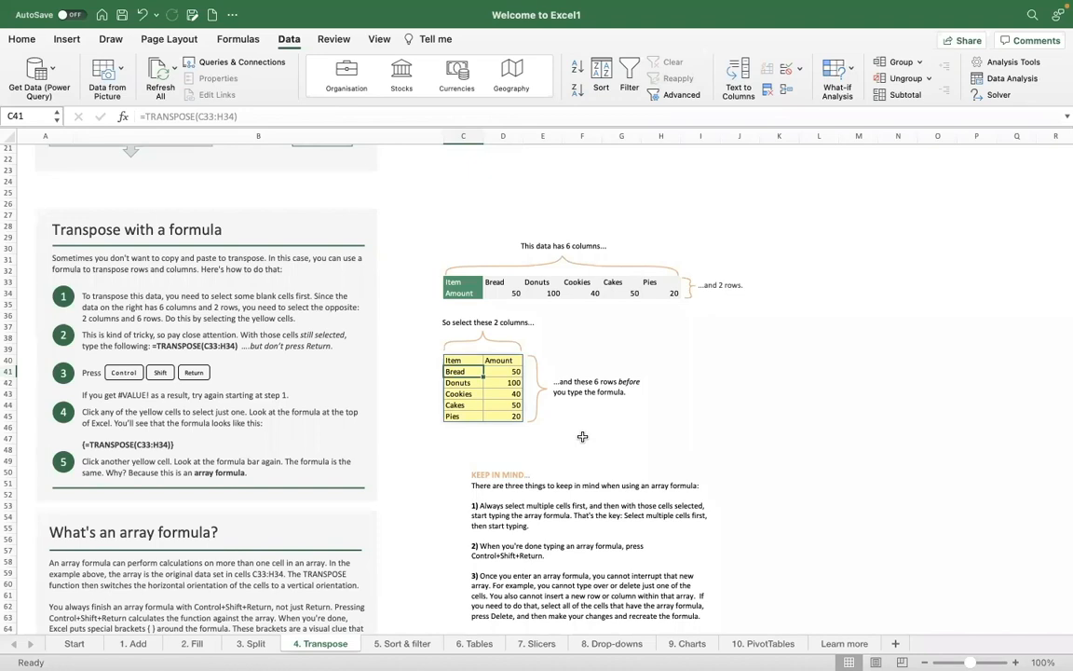
Review the array formula notes below the transposed table, and open the 5. Sort & filter sheet.
scroll(582, 436, "down", 9)
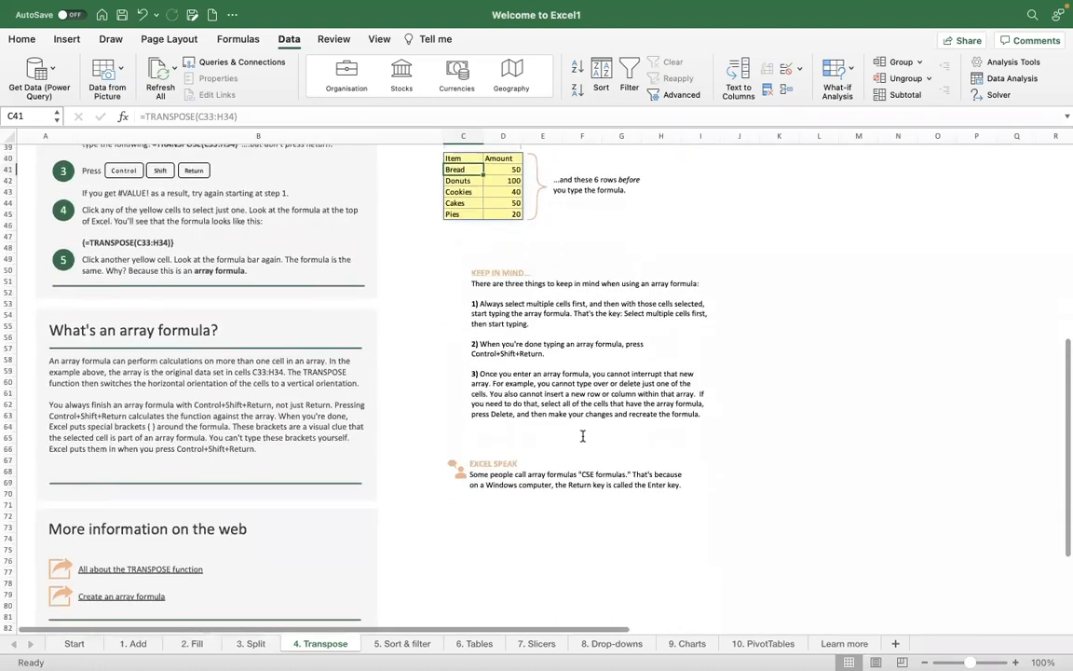
scroll(583, 436, "up", 9)
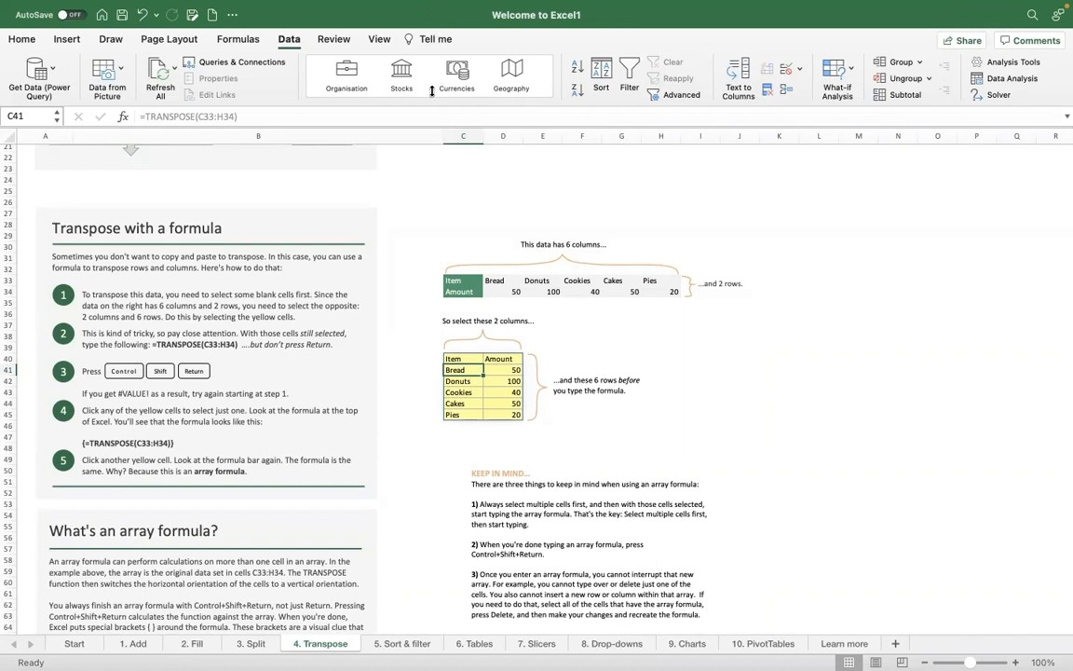
left_click(398, 301)
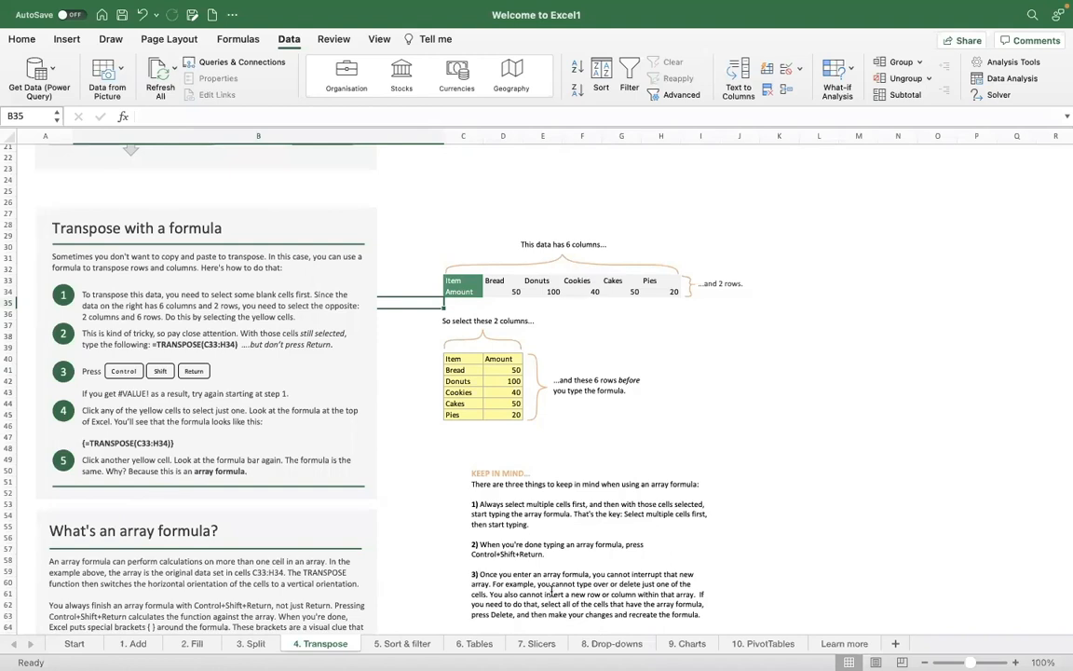
left_click(406, 643)
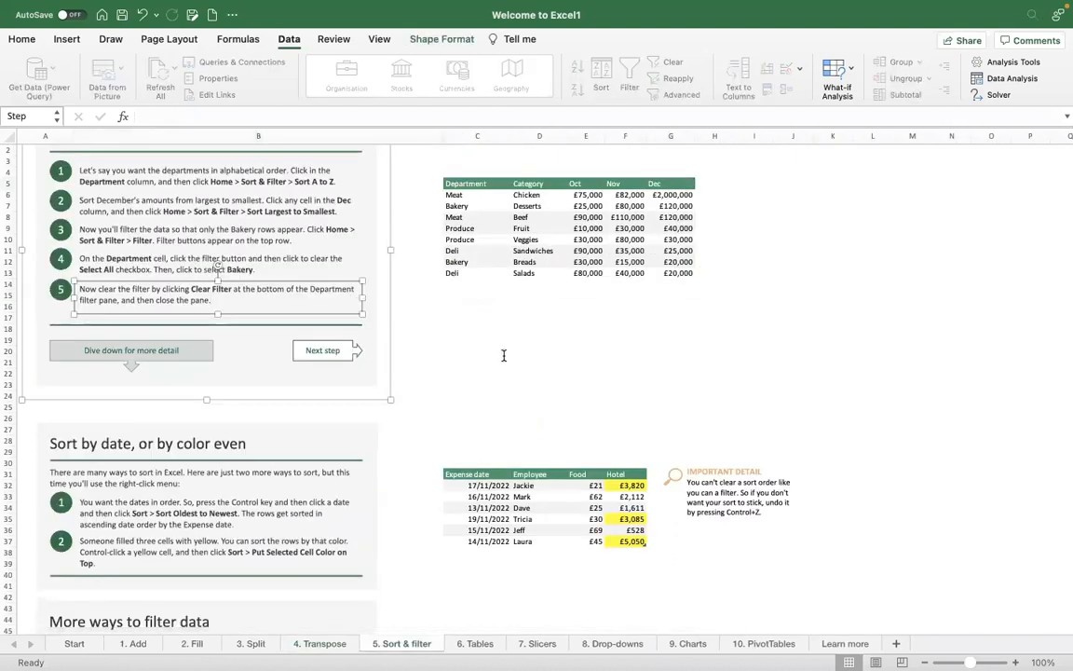
left_click(370, 229)
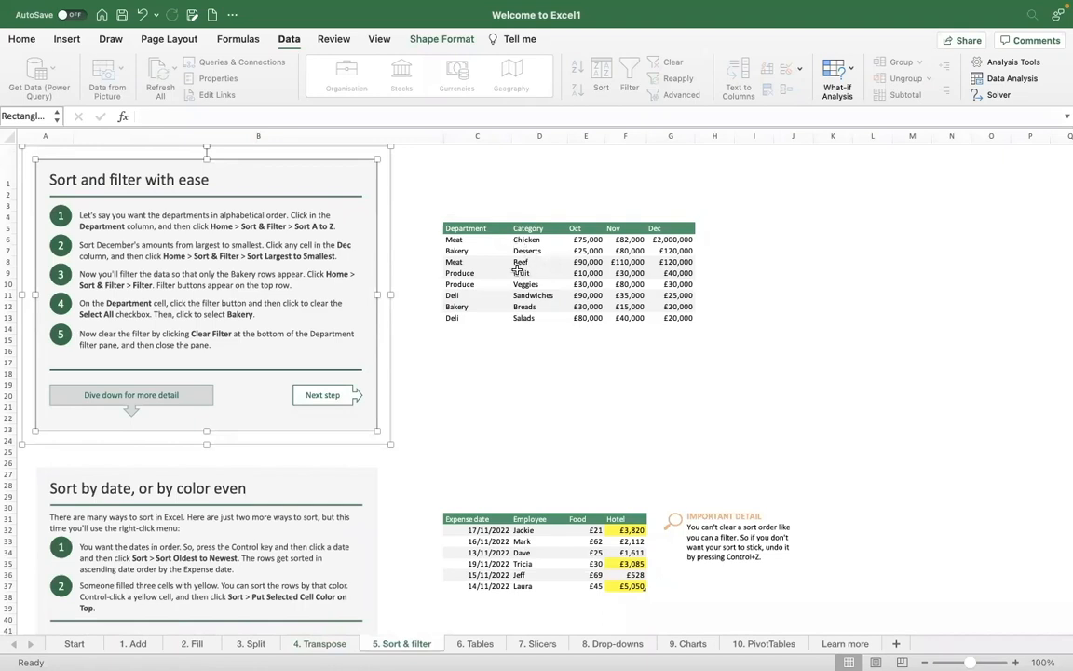
Sort only the Department cells C6:C13 from A to Z without expanding the selection to the other columns.
left_click(473, 230)
left_click(477, 241)
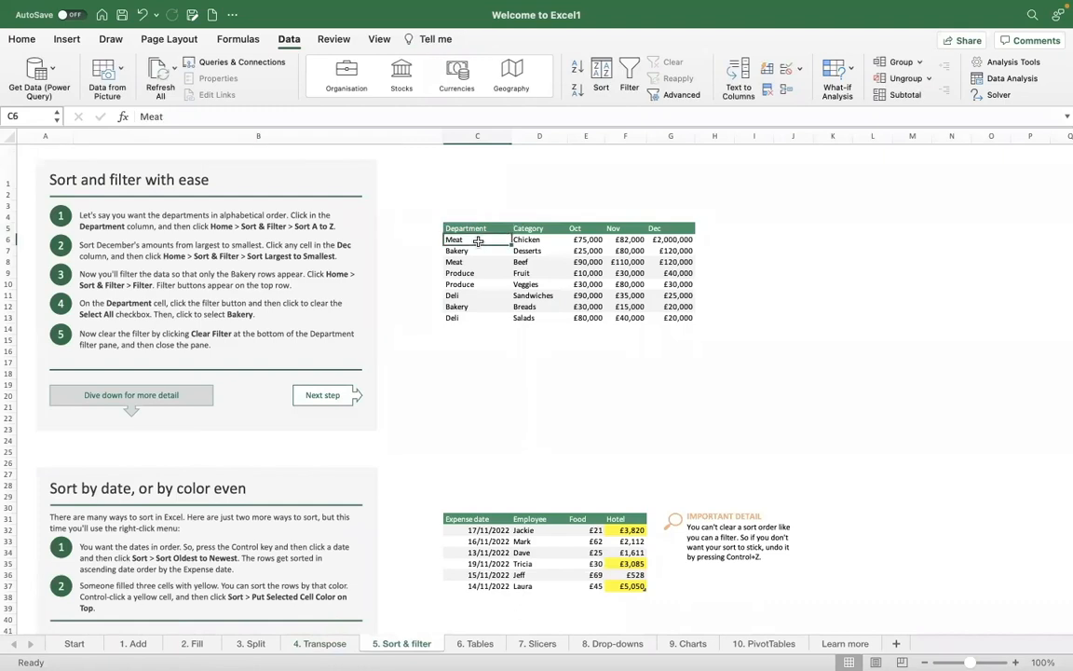
key("shift+Down")
key("shift+Down")
key("shift+Down")
key("shift+Down")
key("shift+Down")
key("shift+Down")
key("shift+Down")
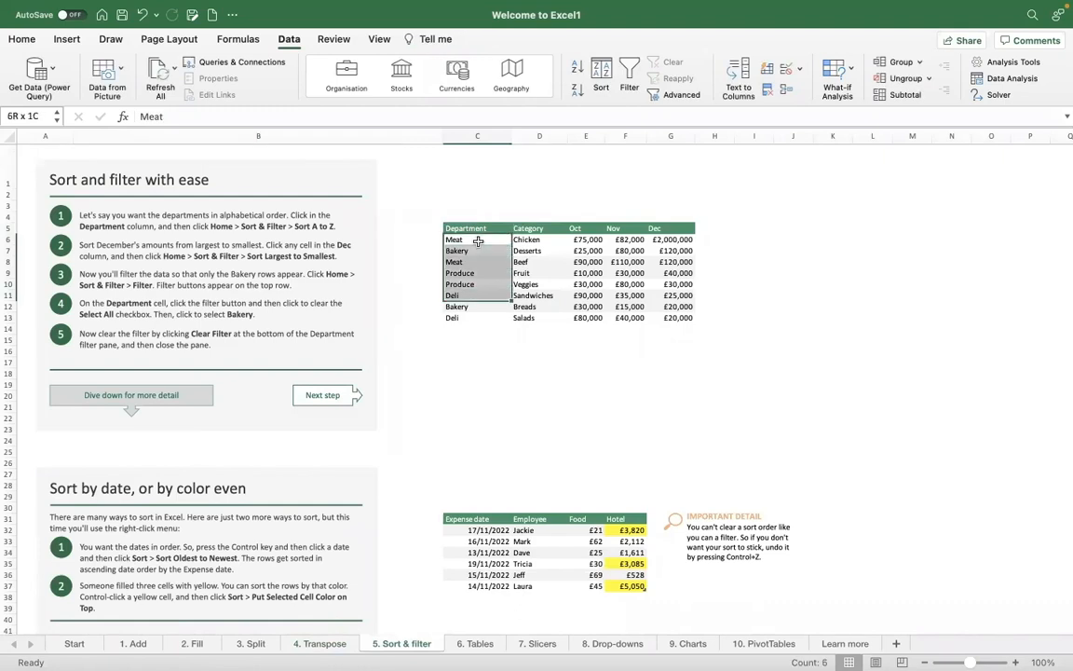
right_click(478, 243)
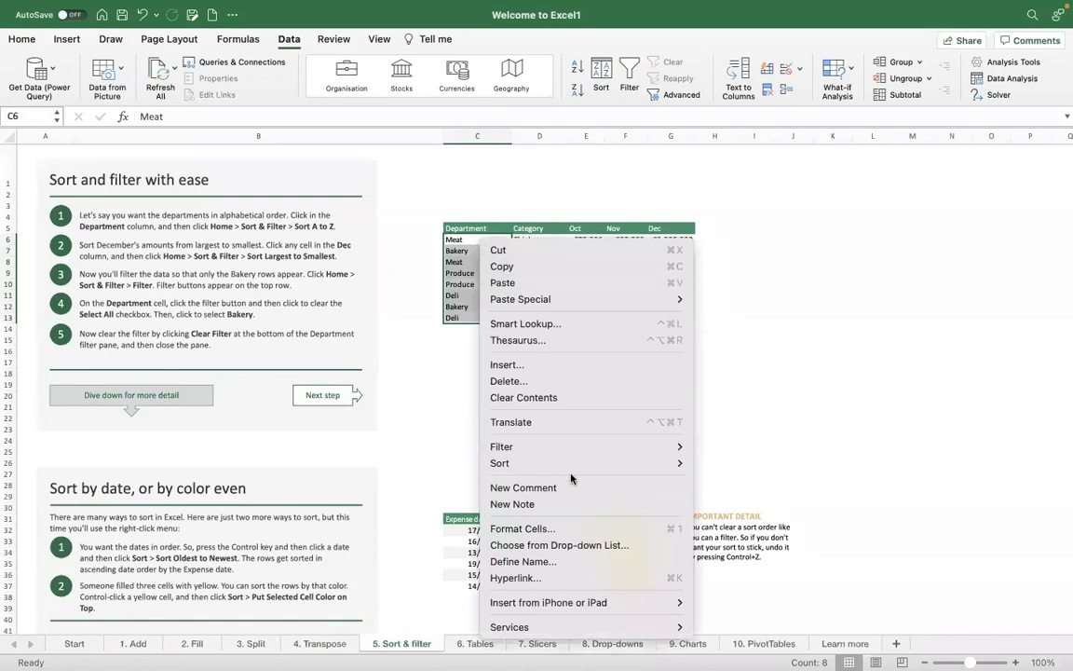
mouse_move(617, 465)
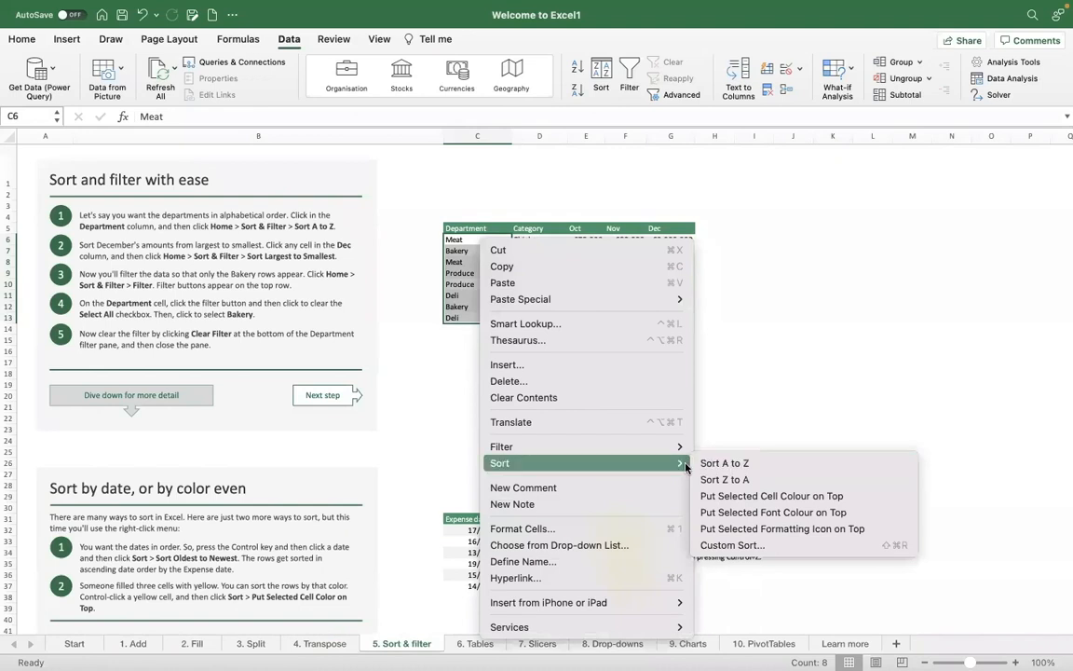
left_click(748, 463)
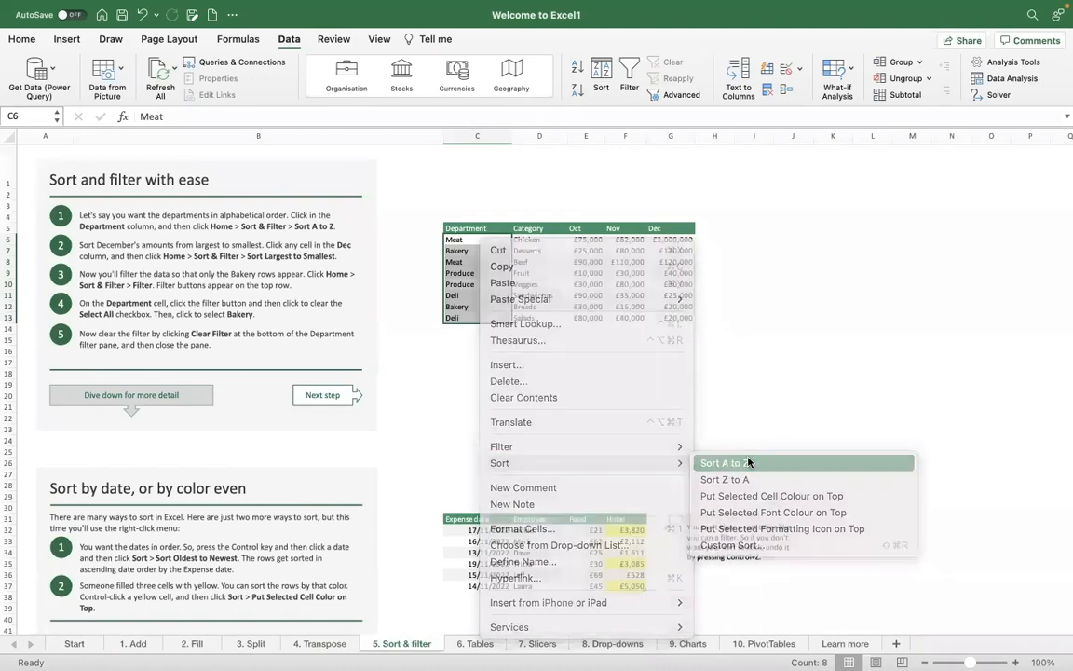
left_click(655, 495)
left_click(832, 516)
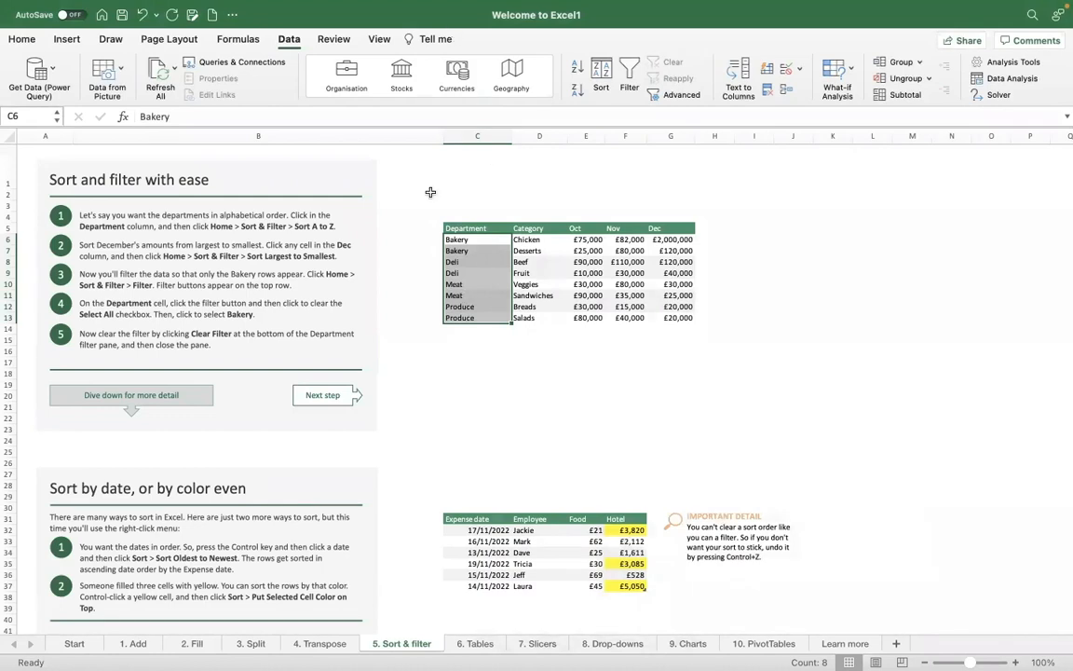
left_click(388, 173)
left_click(489, 245)
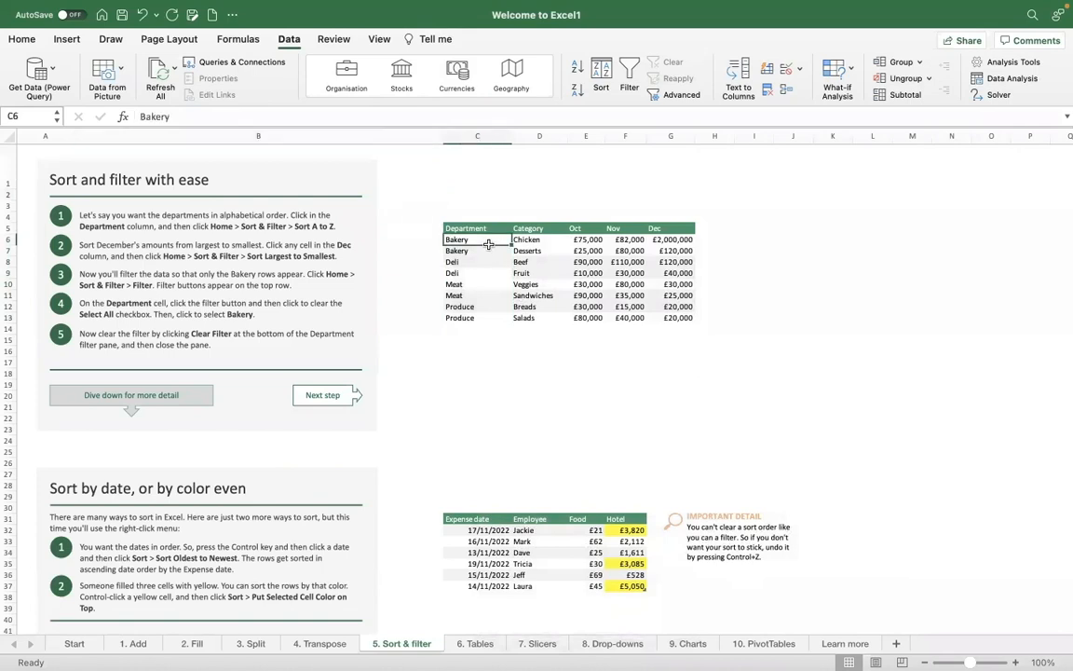
Undo the Department sort, repeat the A to Z sort on only cells C6:C13 with the current selection, and undo it again.
key("ctrl+z")
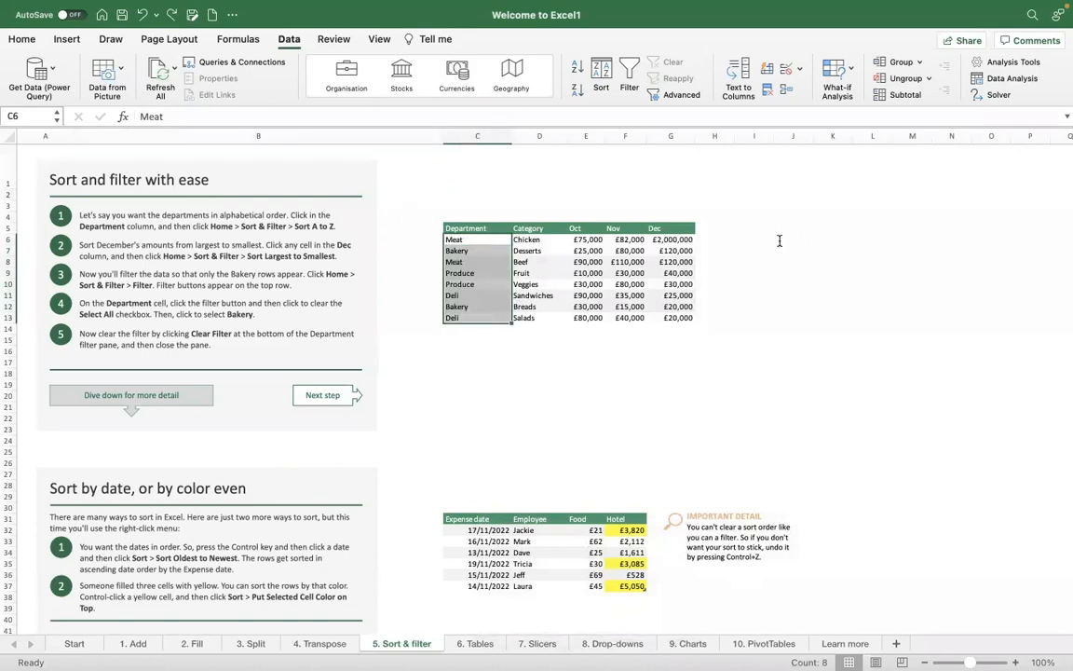
left_click(578, 73)
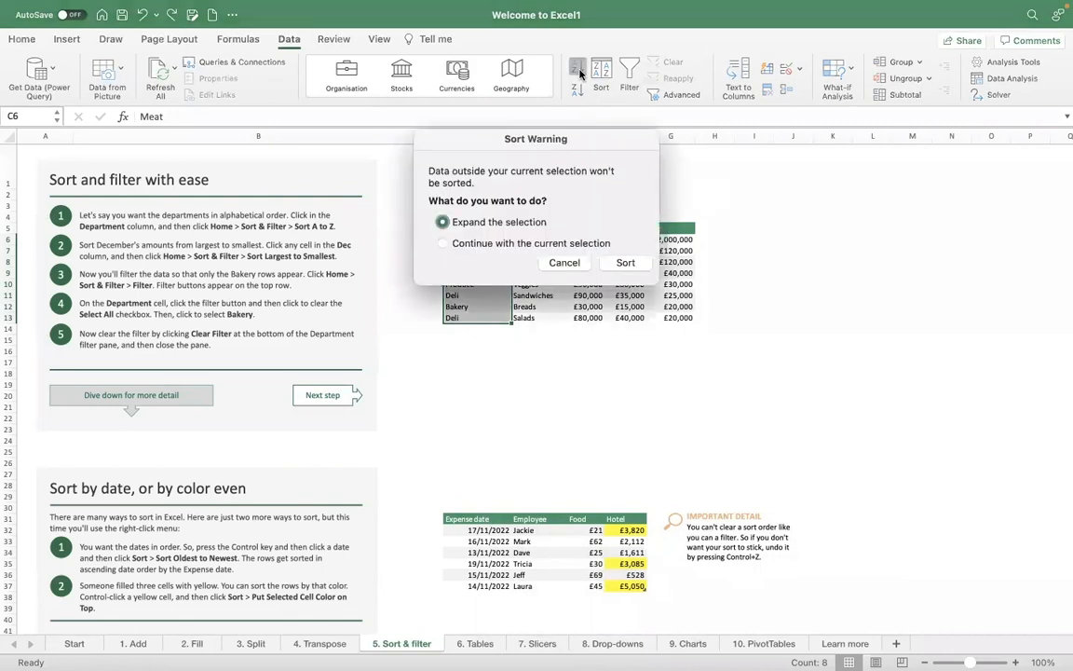
left_click(444, 244)
left_click(625, 263)
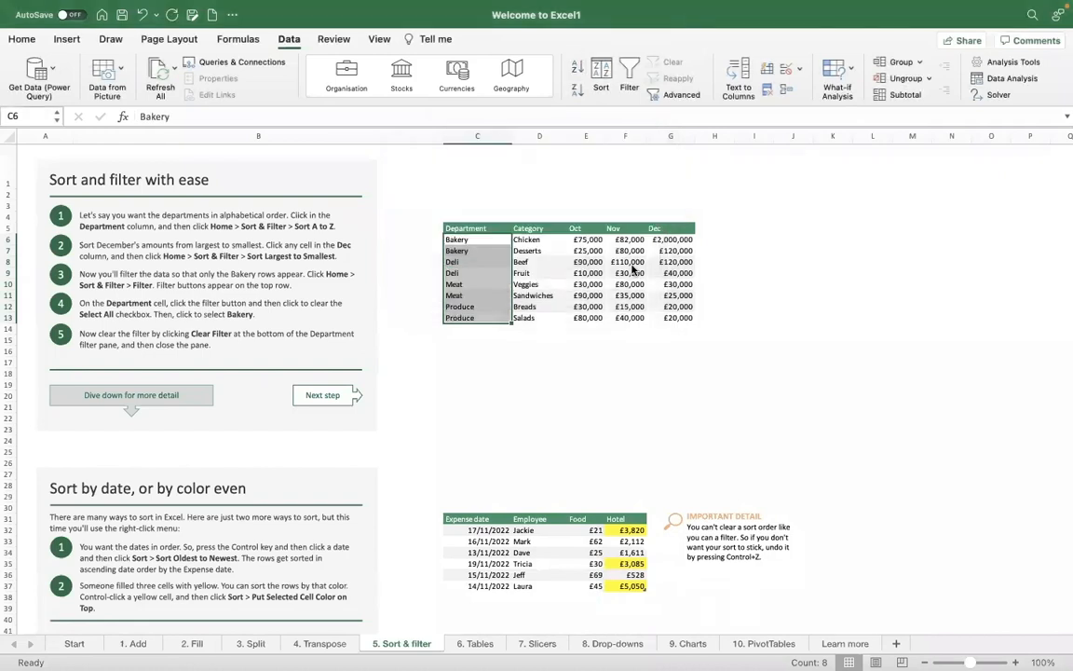
key("ctrl+z")
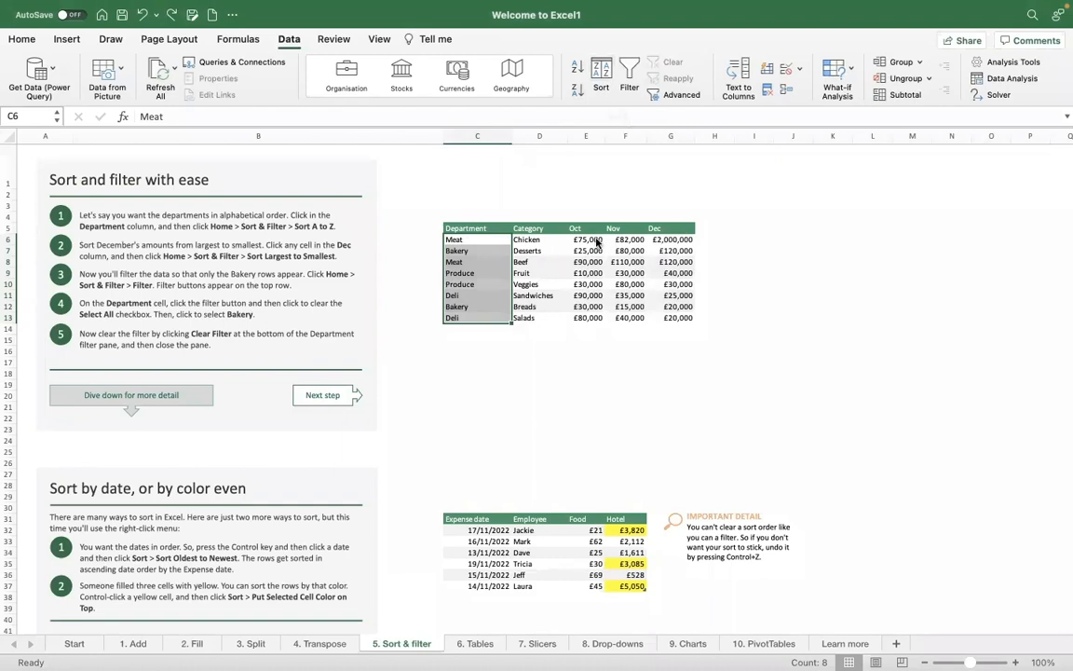
Sort only the Oct amounts in E6:E13 from smallest to largest without expanding the selection, and undo the sort.
left_click_drag(597, 240, 598, 318)
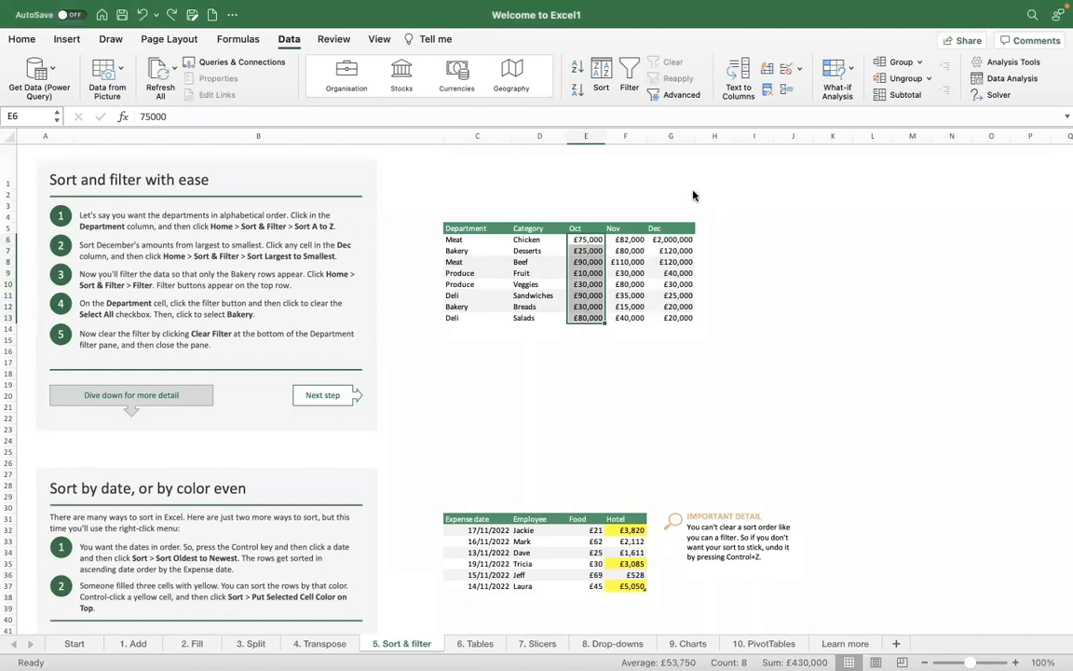
left_click(575, 71)
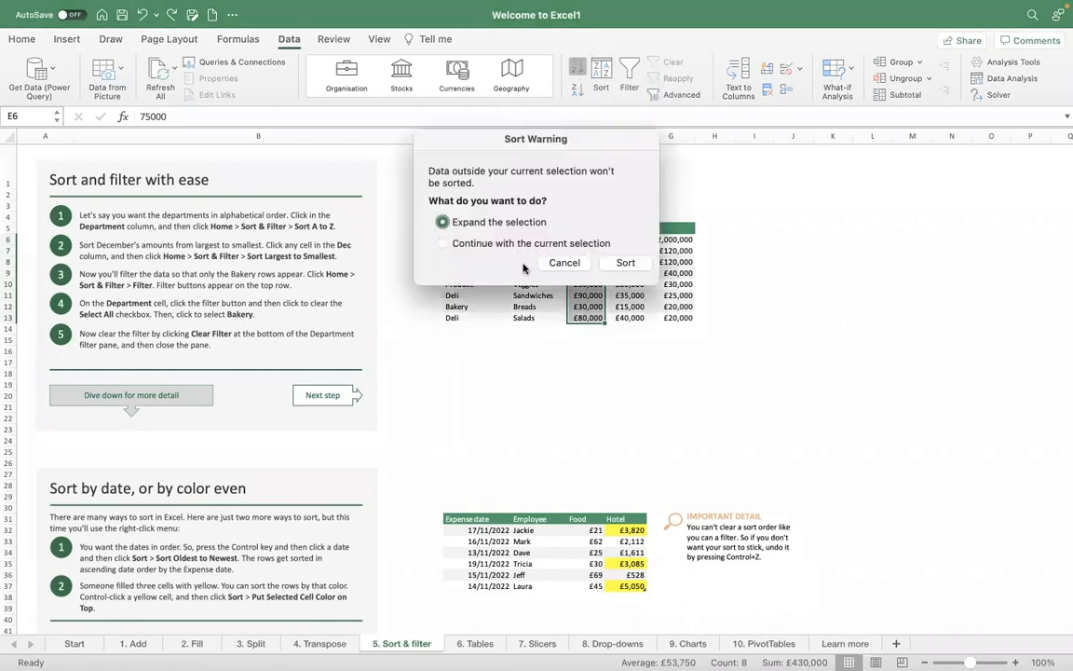
left_click(444, 244)
left_click(625, 262)
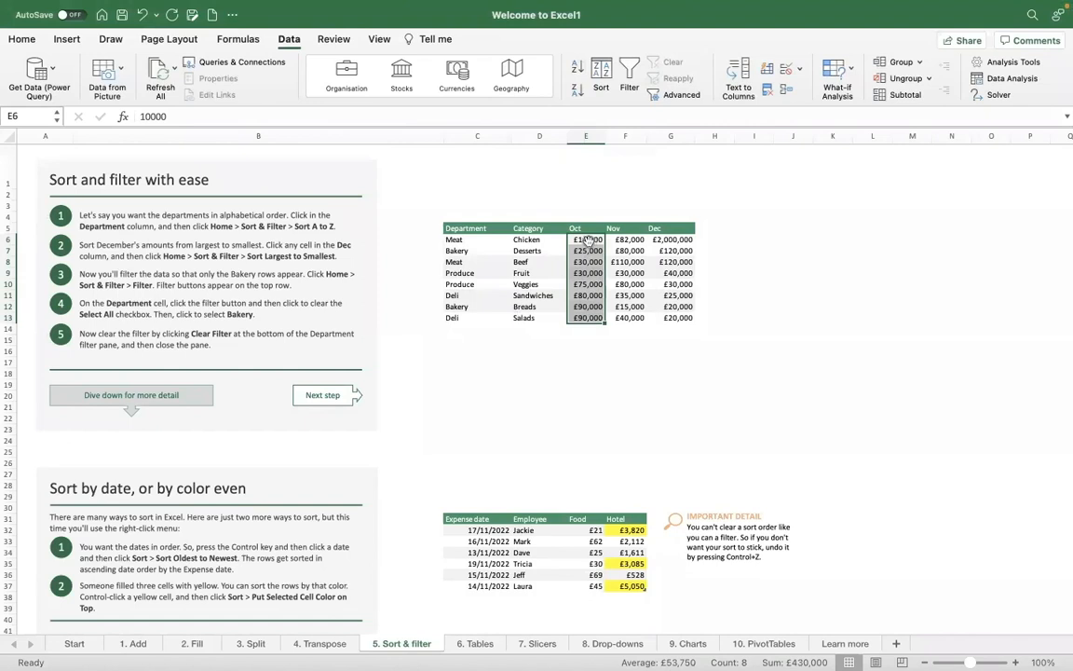
key("super+z")
Select the department table C5:G13 including its headers and set the first custom sort level to the Oct column.
left_click(602, 93)
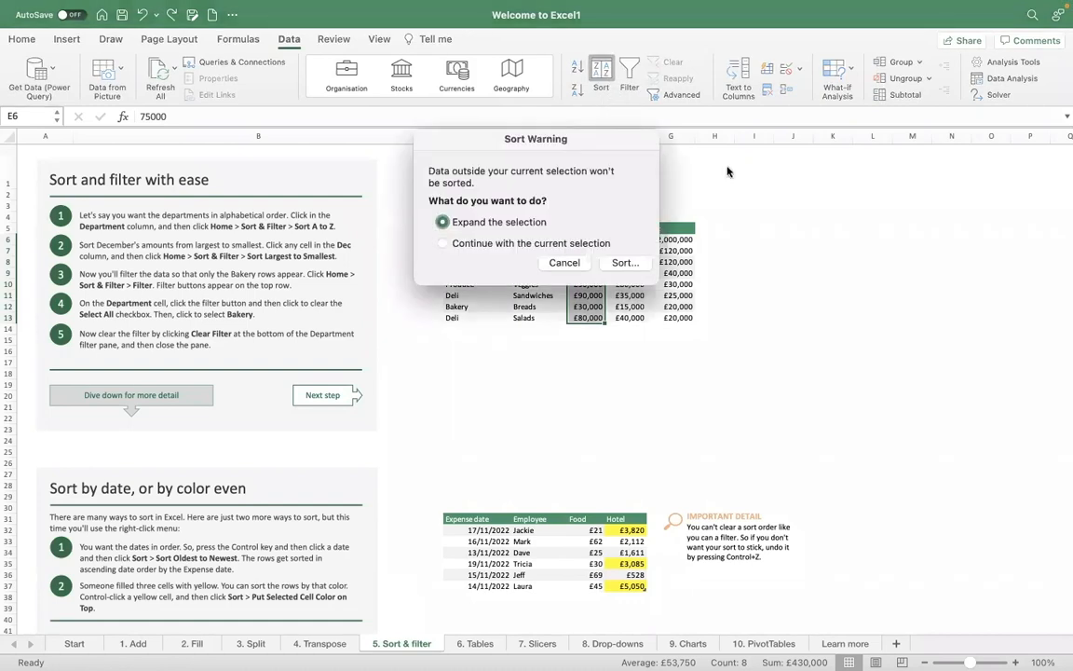
left_click(564, 267)
left_click(473, 229)
key("shift+Right")
key("shift+Right")
key("shift+Right")
key("shift+Right")
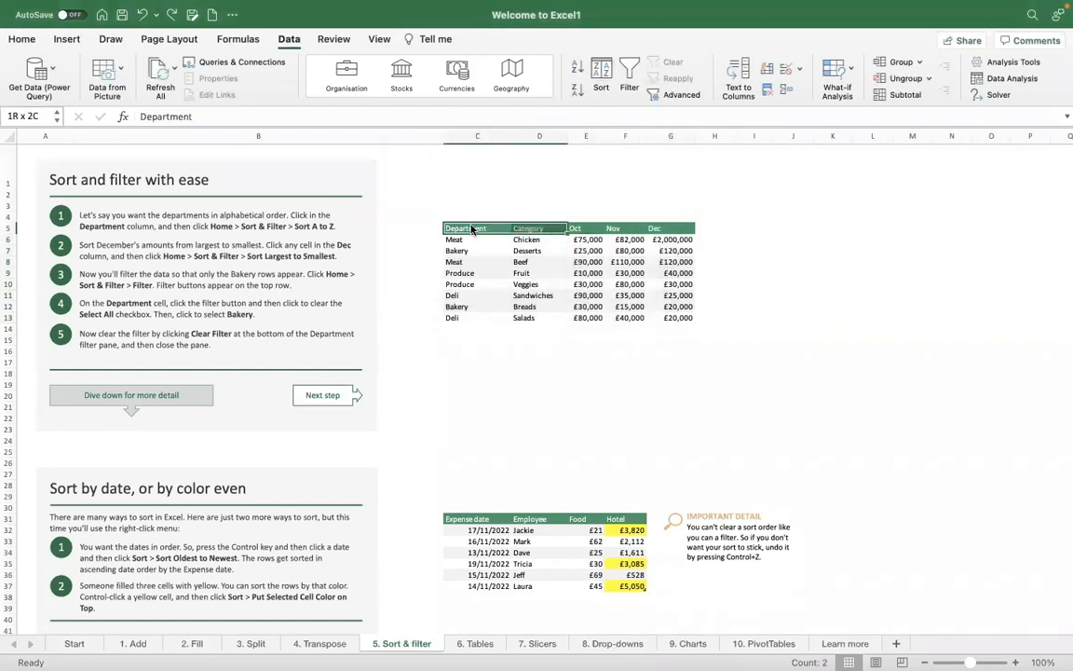
key("shift+Down")
key("shift+Down")
key("shift+Down")
key("shift+Down")
key("shift+Down")
key("shift+Down")
key("shift+Down")
key("shift+Down")
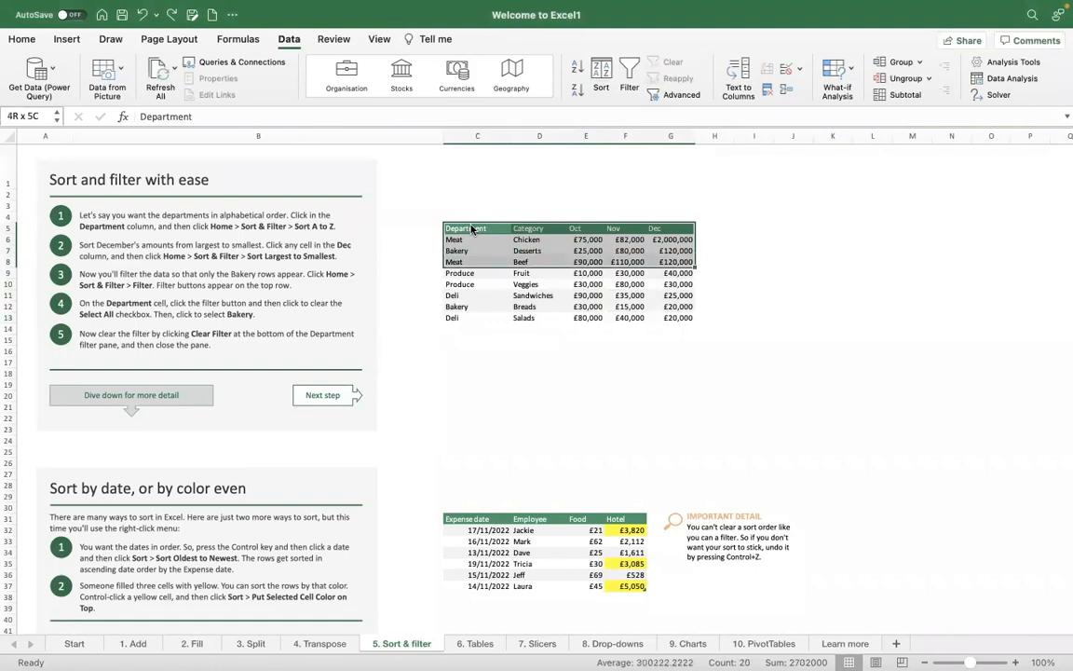
left_click(601, 74)
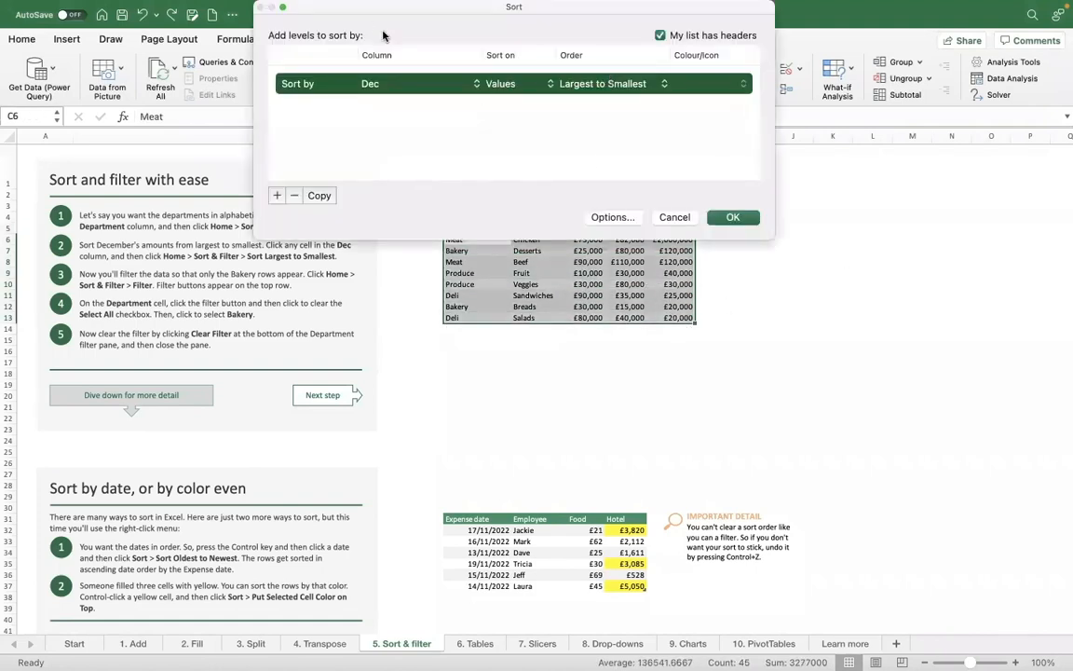
left_click_drag(351, 8, 428, 337)
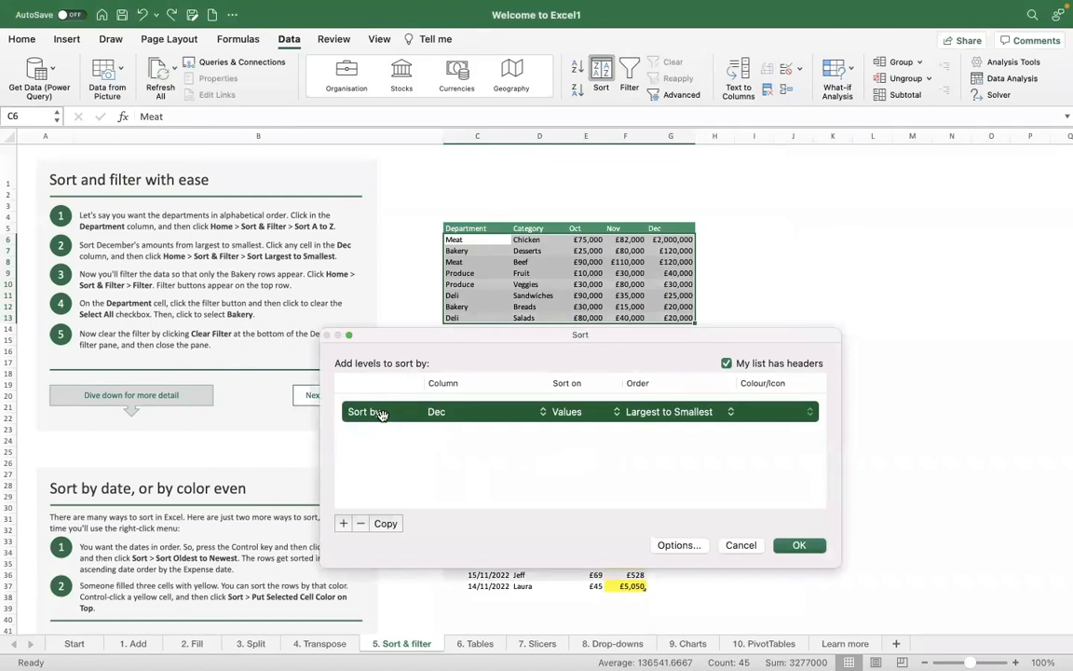
left_click(499, 412)
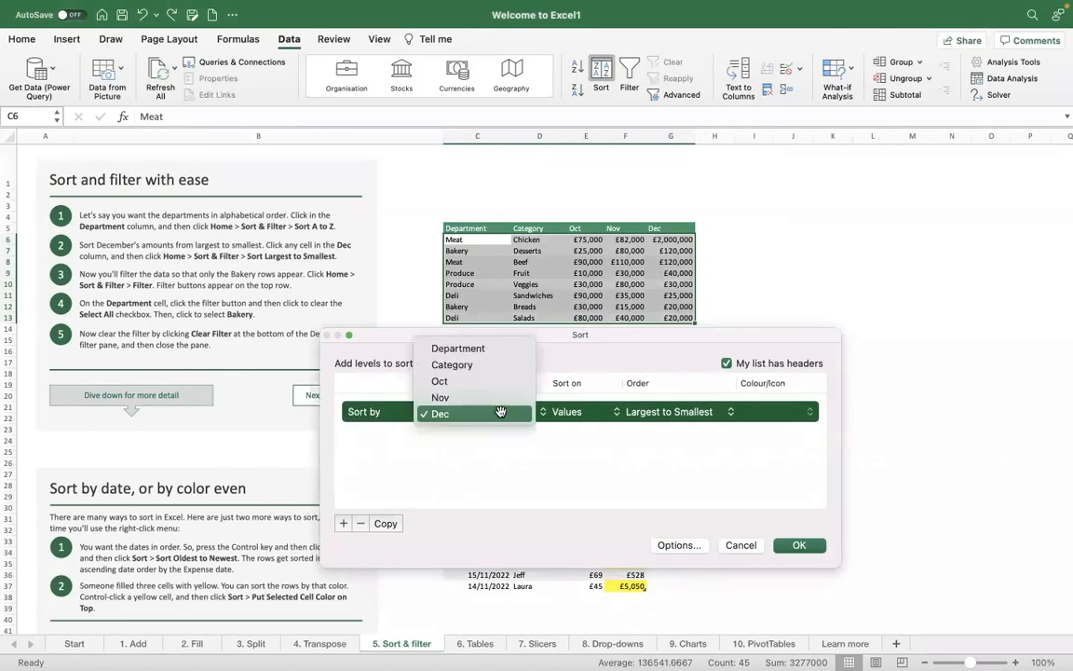
left_click(457, 379)
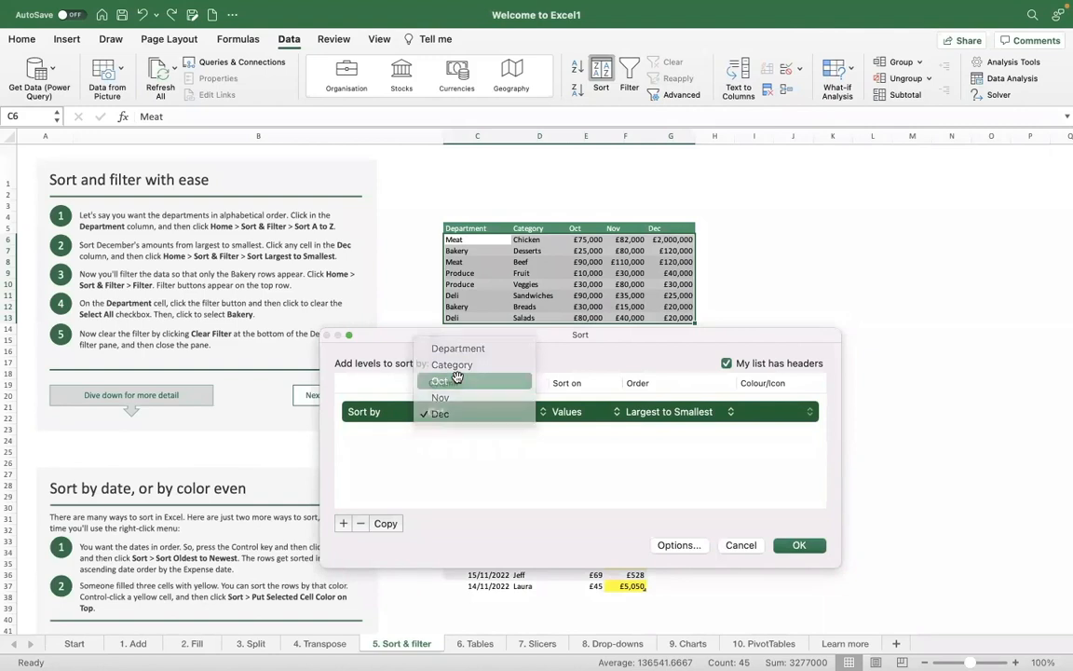
Add Nov and Dec as further sort levels, ordered smallest to largest by values, and apply the sort.
left_click(342, 524)
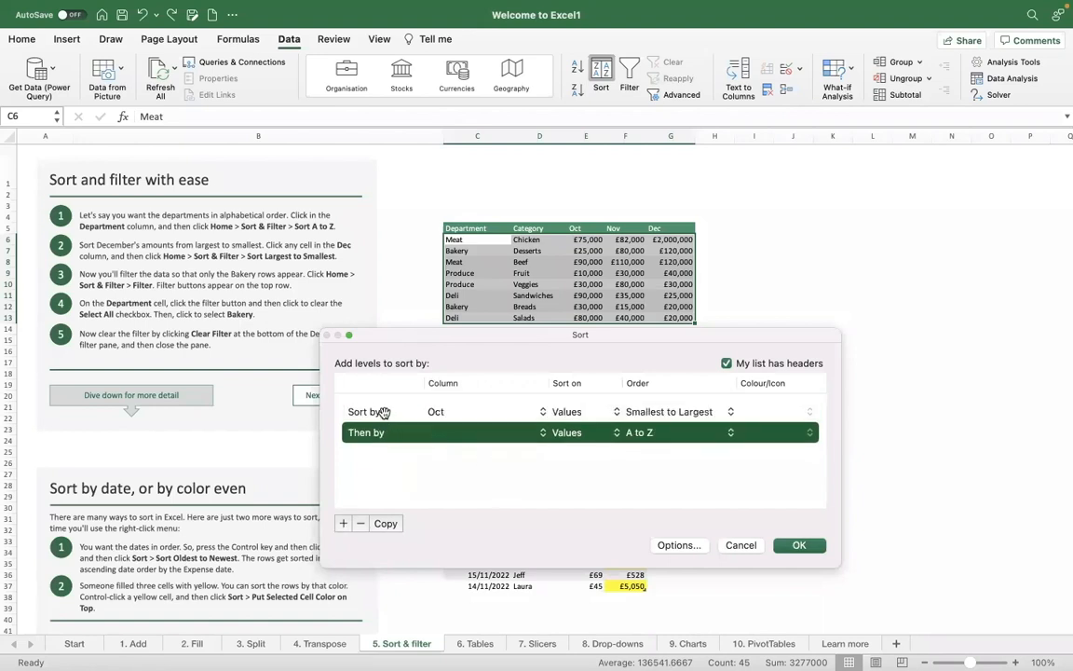
left_click(500, 434)
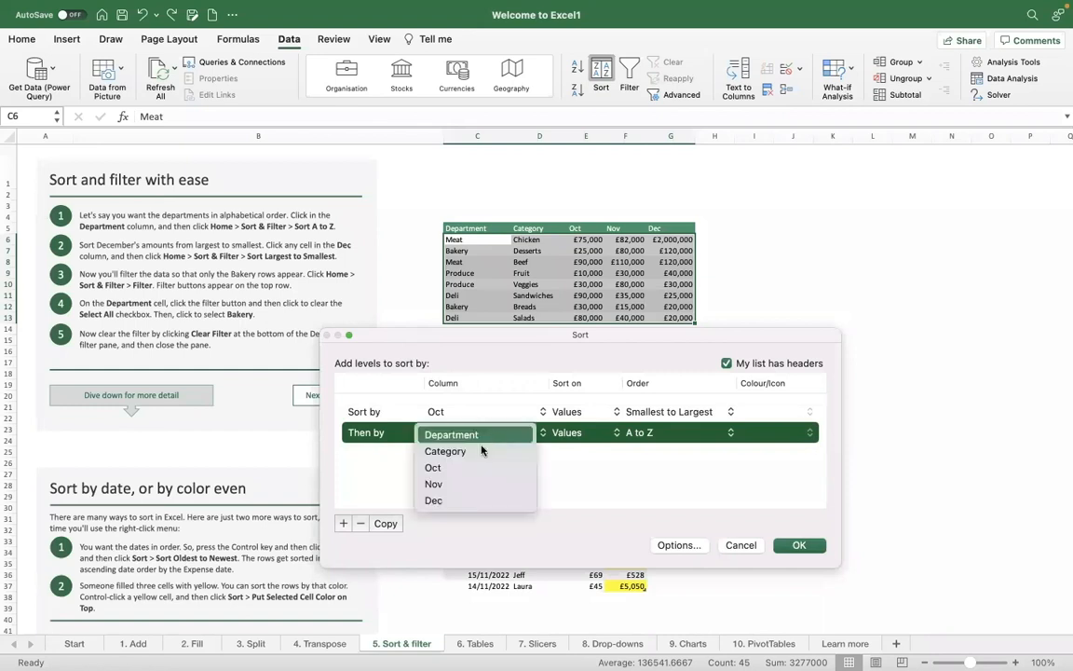
left_click(449, 484)
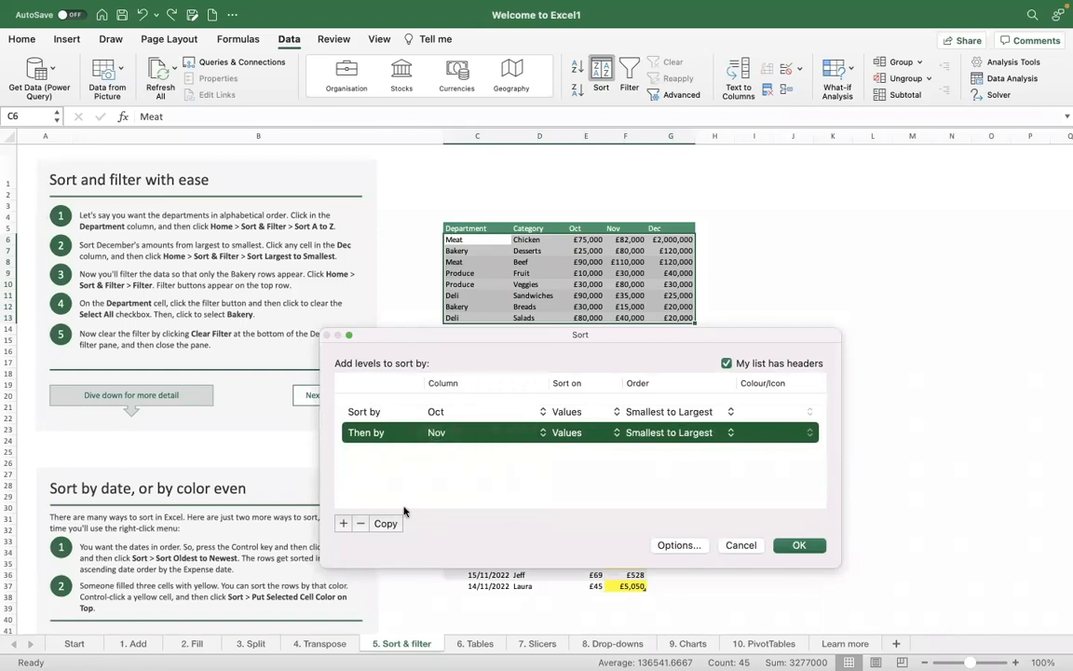
left_click(343, 523)
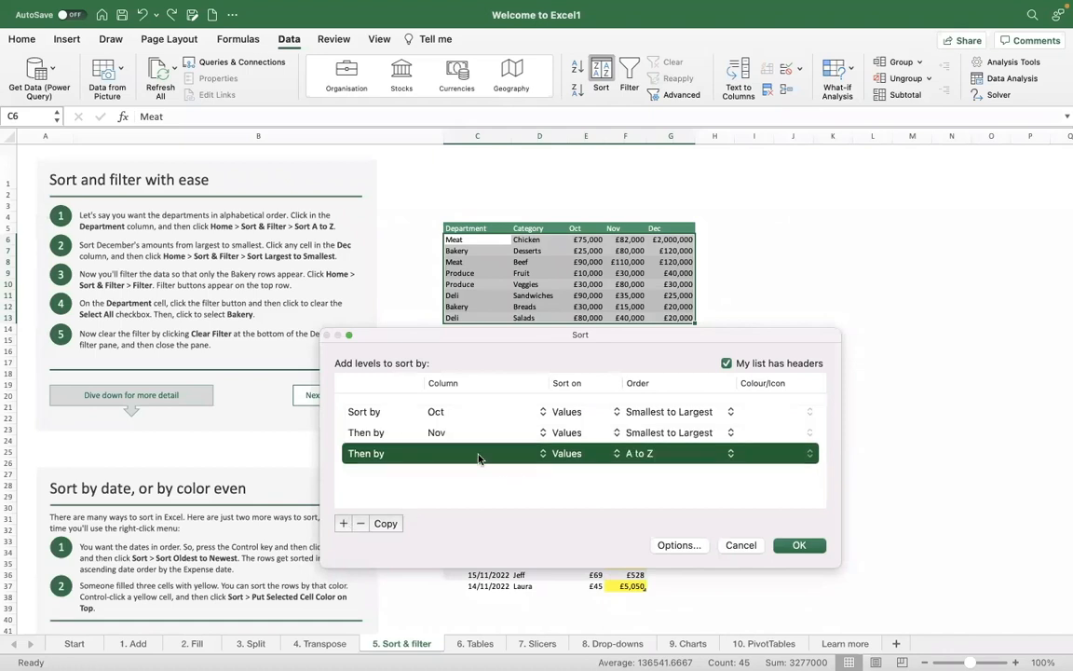
left_click(472, 454)
left_click(445, 523)
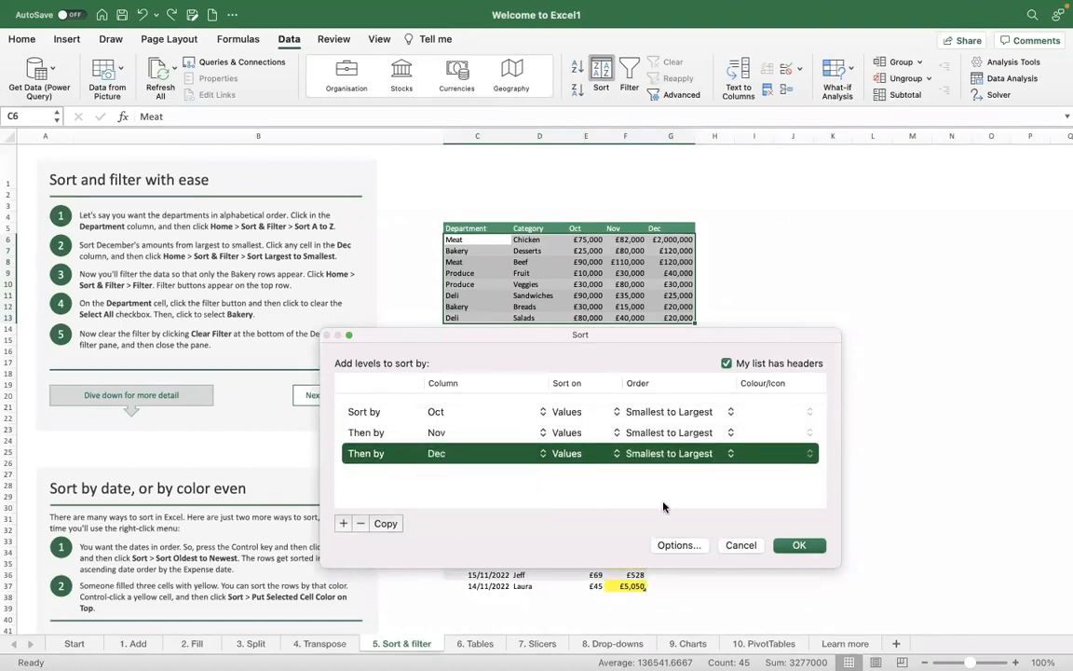
left_click(805, 548)
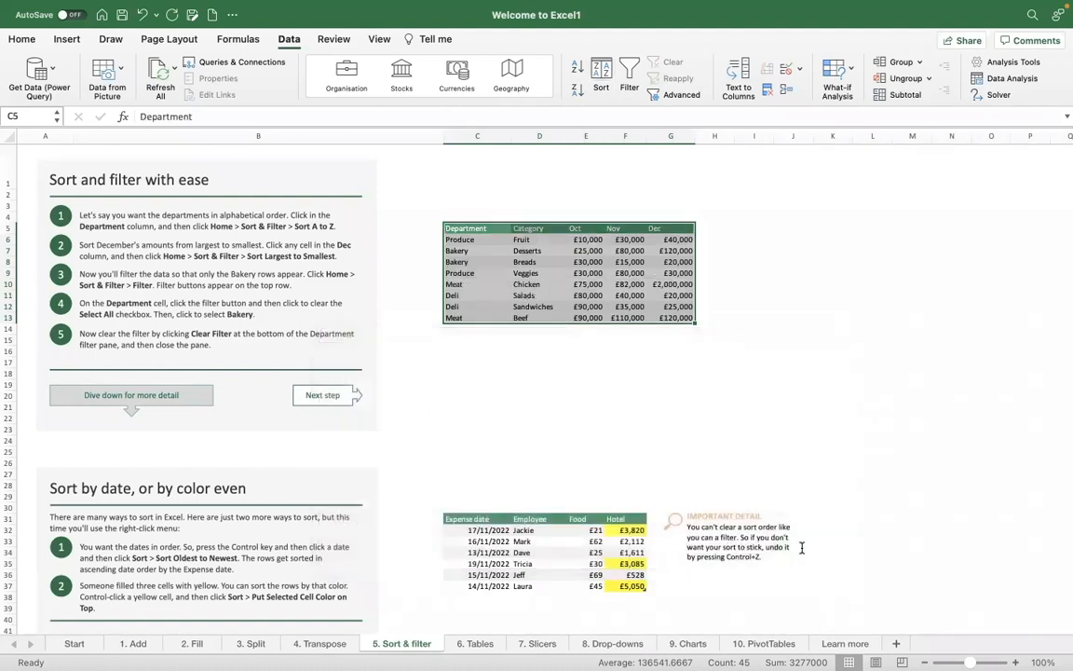
Review the sort levels applied to the department table and the Sort on choices for the Oct level.
left_click(587, 239)
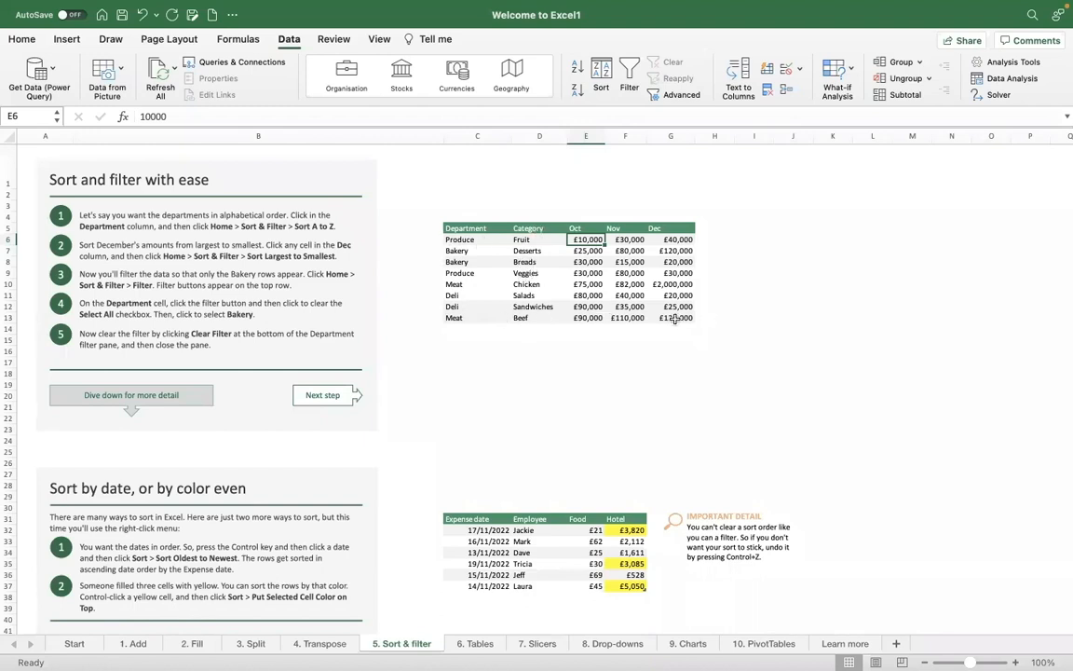
left_click(601, 75)
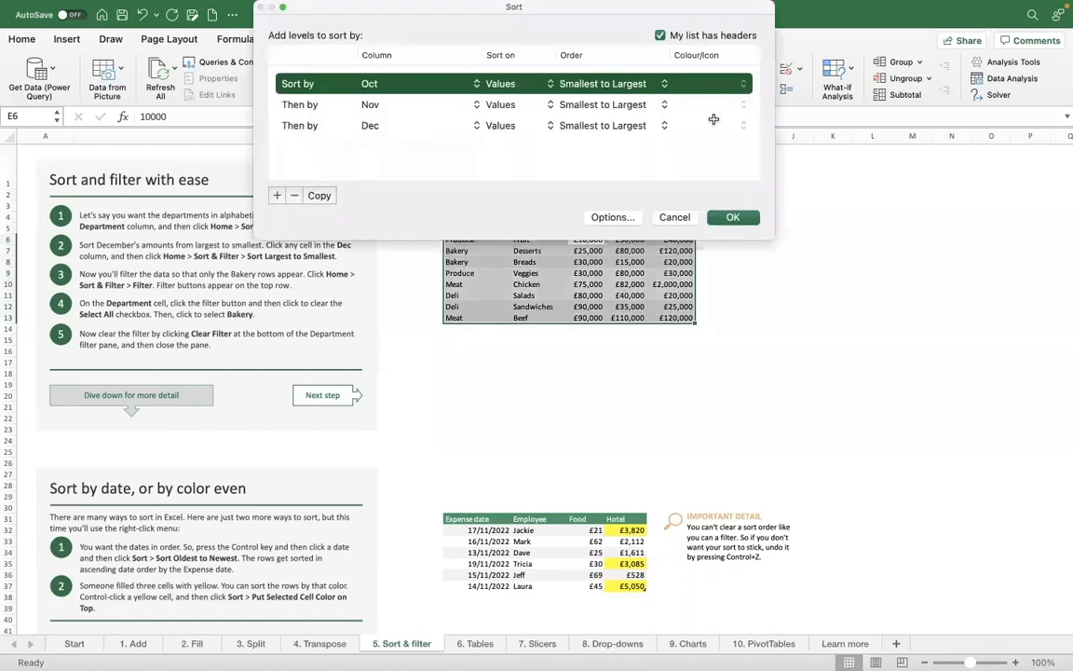
left_click(687, 218)
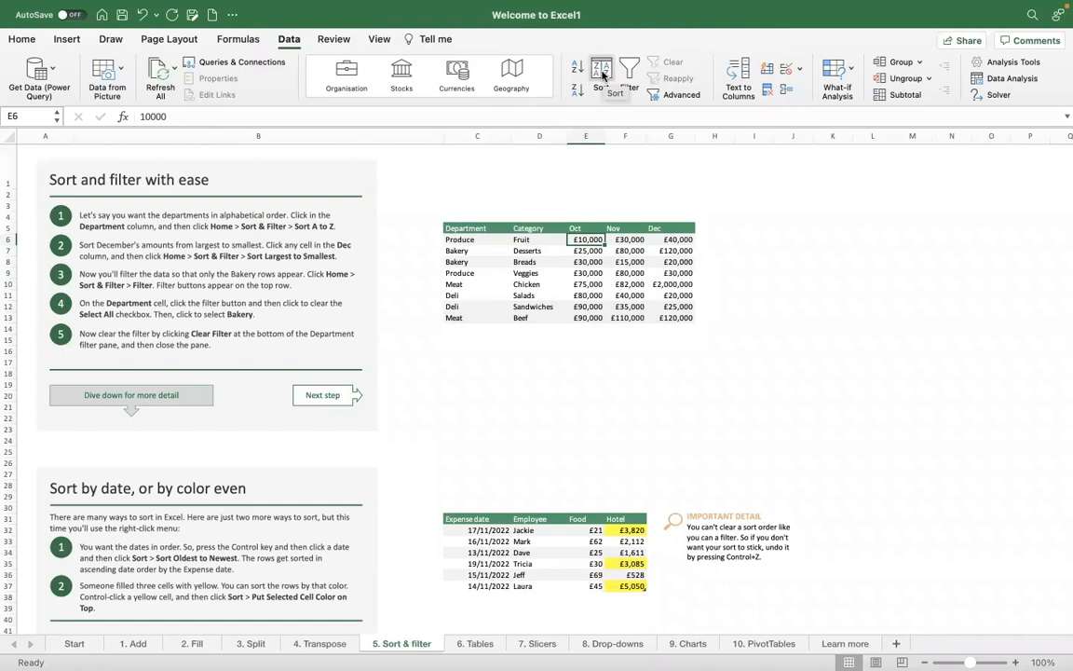
left_click(602, 71)
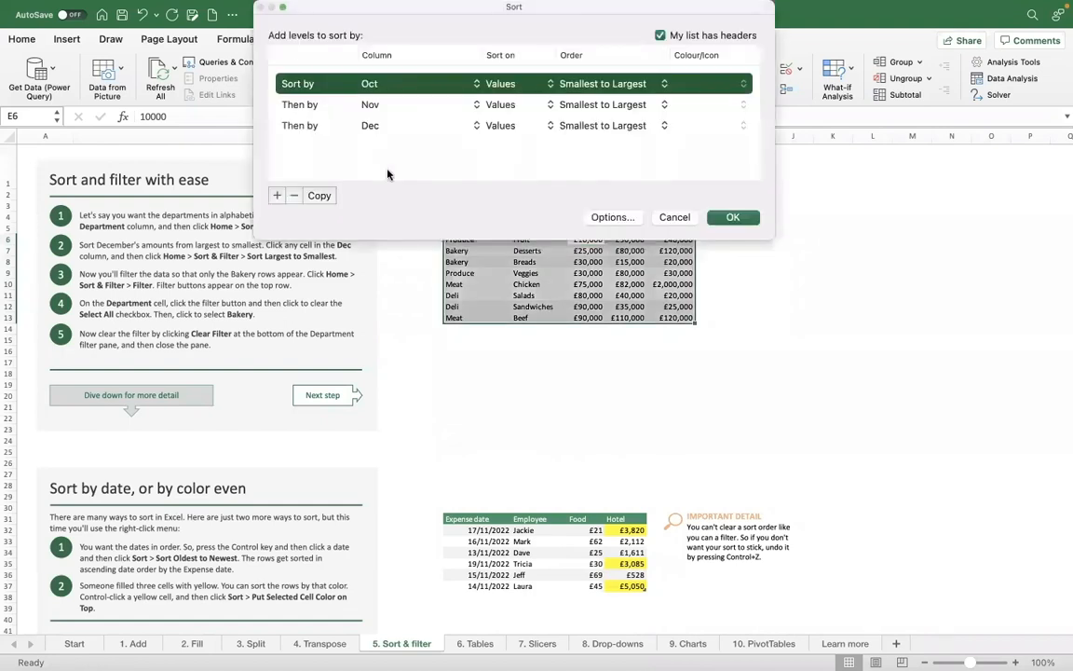
left_click(679, 220)
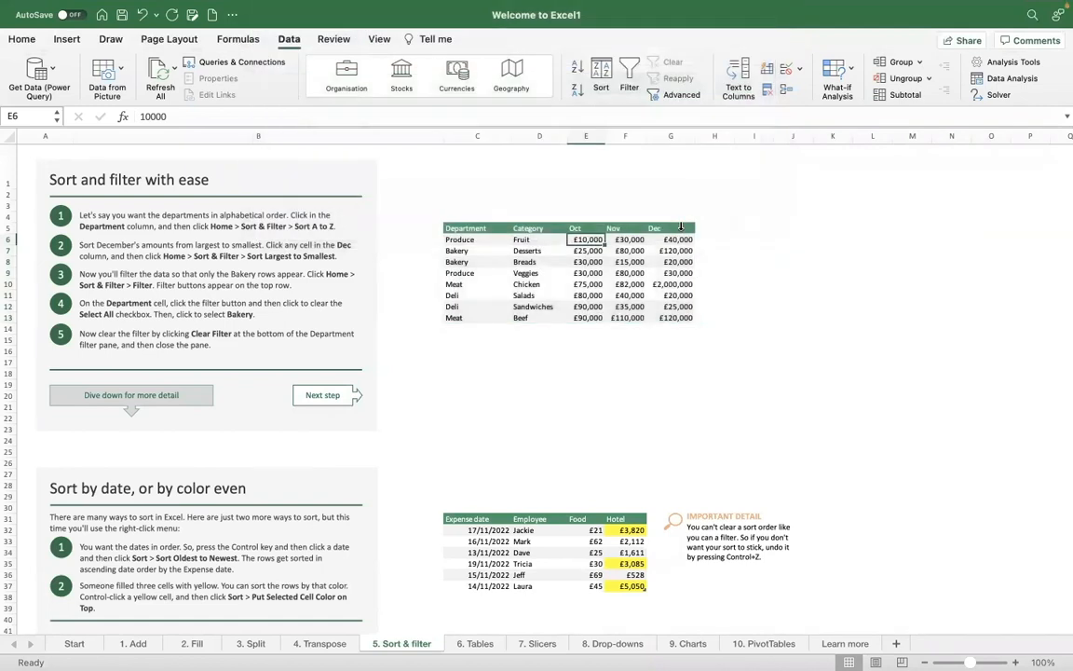
left_click(610, 75)
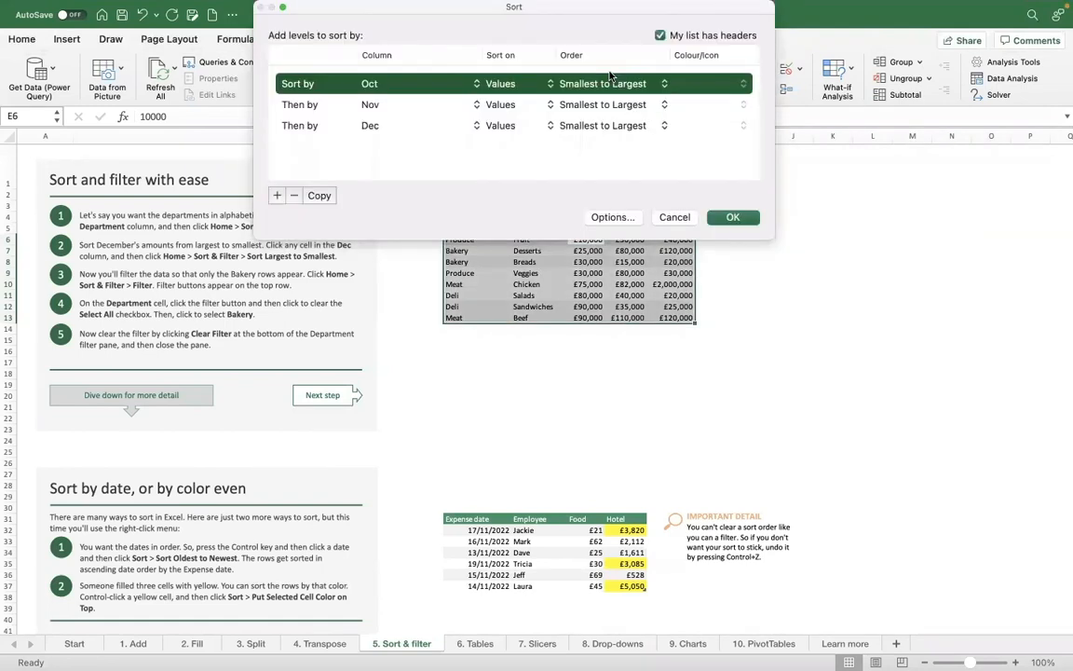
left_click(506, 86)
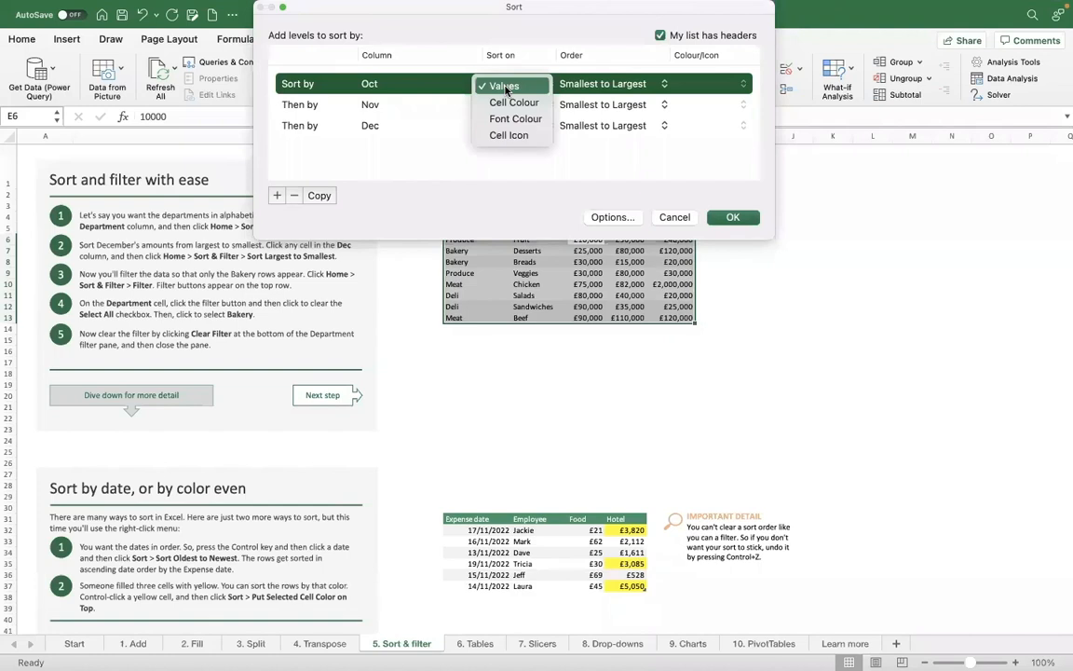
left_click(514, 160)
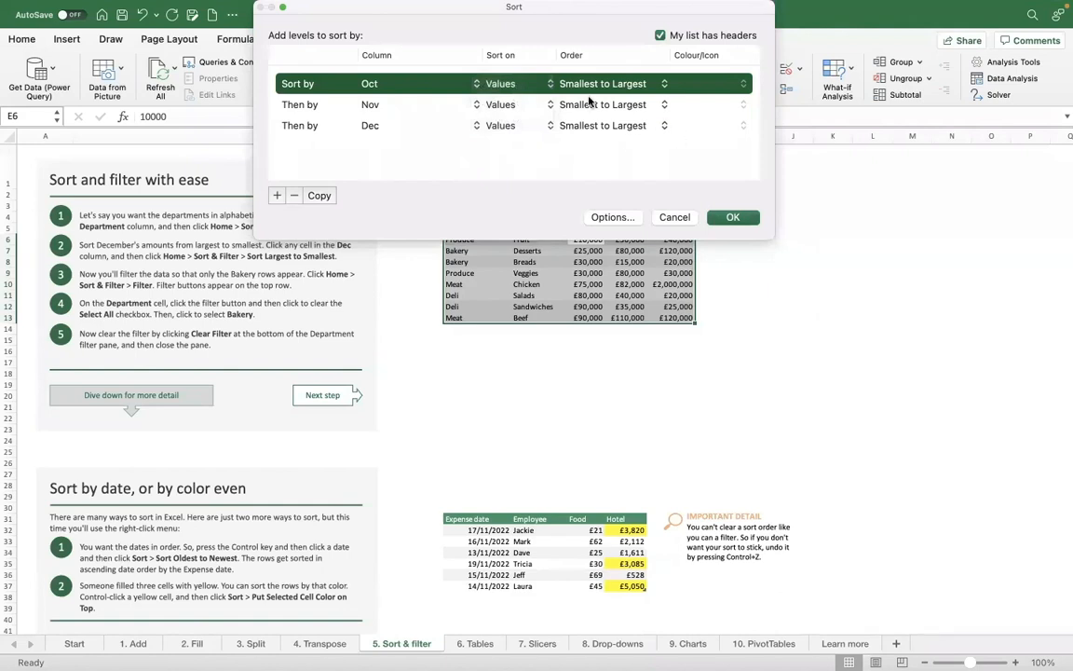
Examine the custom lists offered for the Oct level's order, and the sort orientation and case-sensitivity options.
left_click(641, 87)
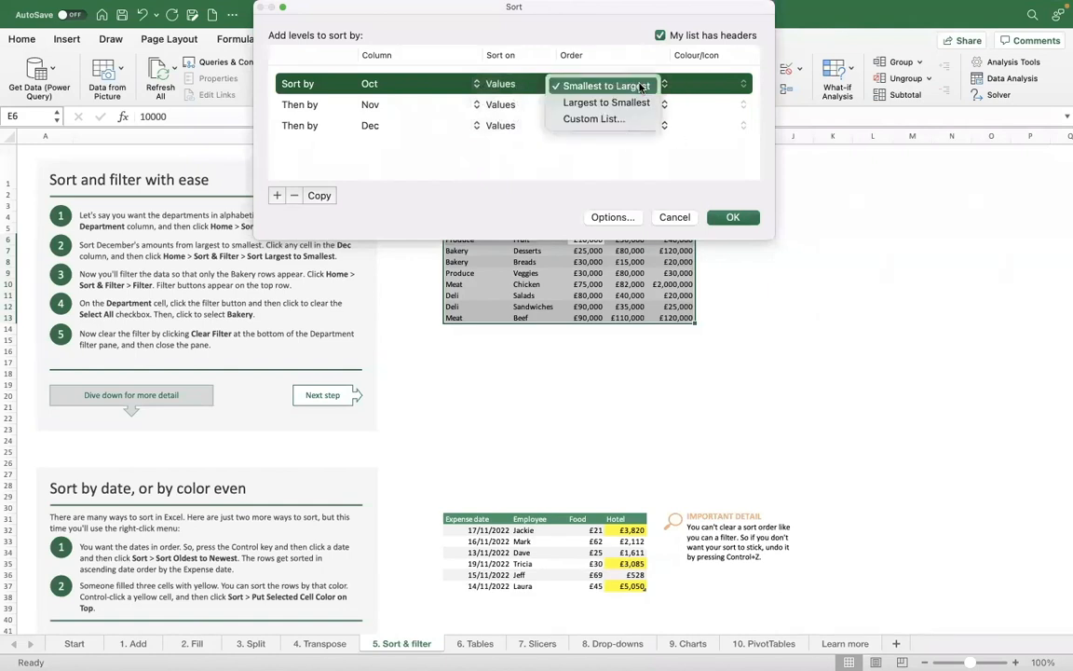
left_click(599, 119)
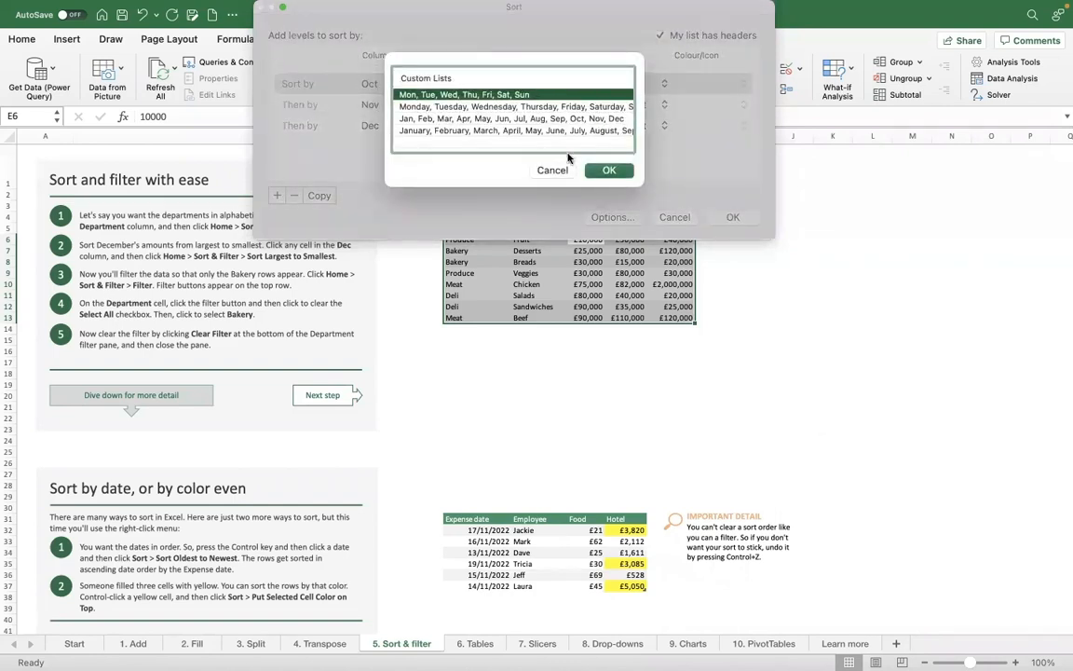
scroll(489, 130, "right", 5)
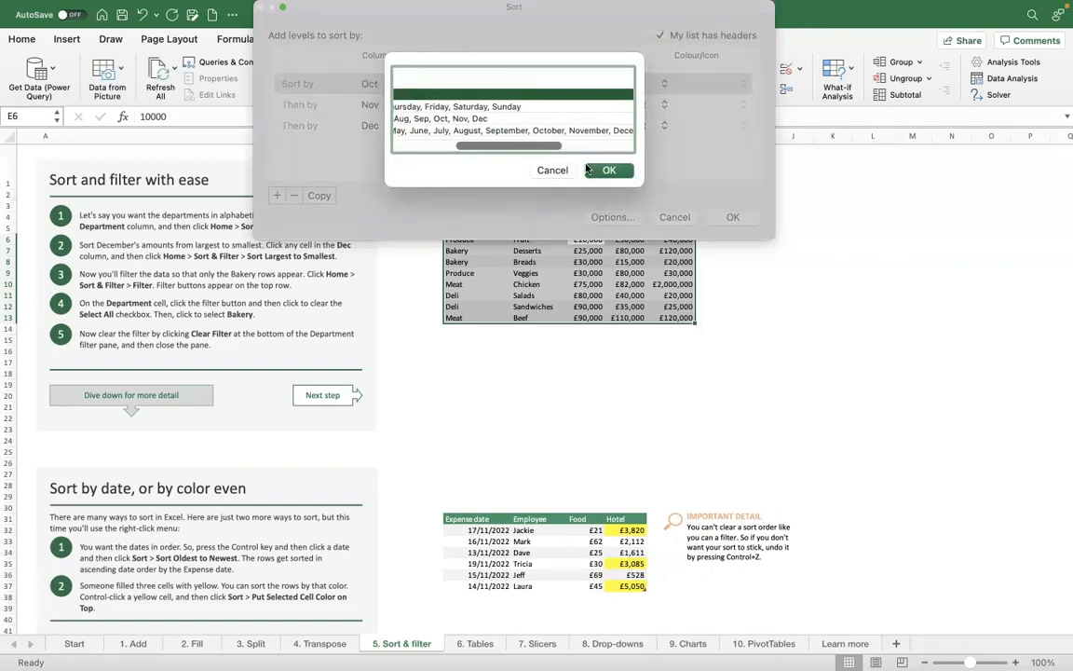
scroll(546, 142, "left", 5)
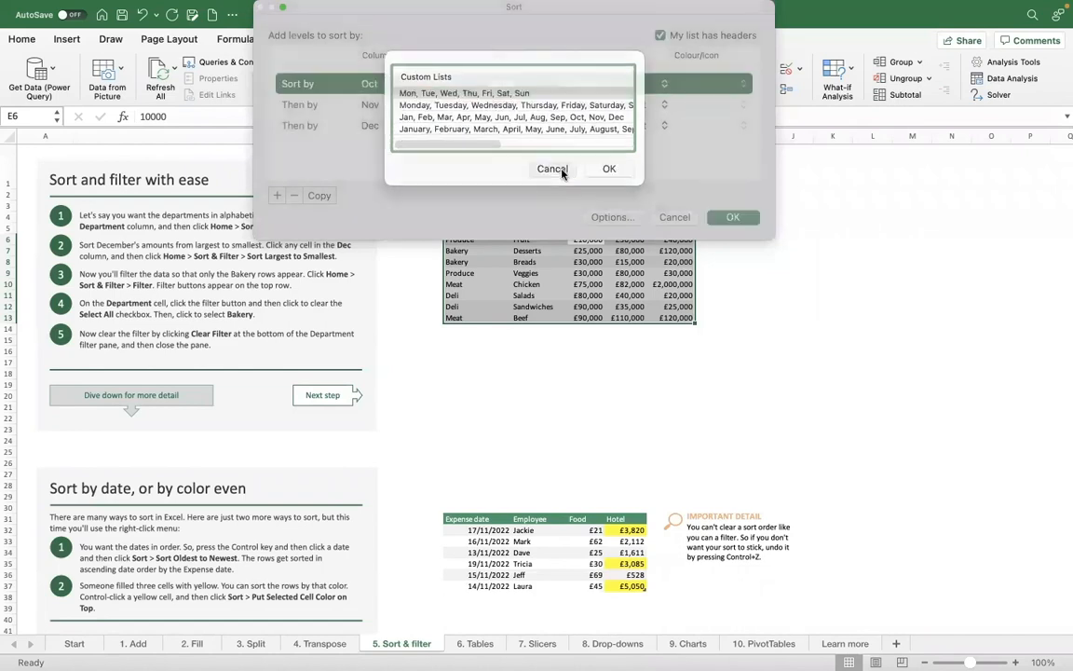
left_click(552, 170)
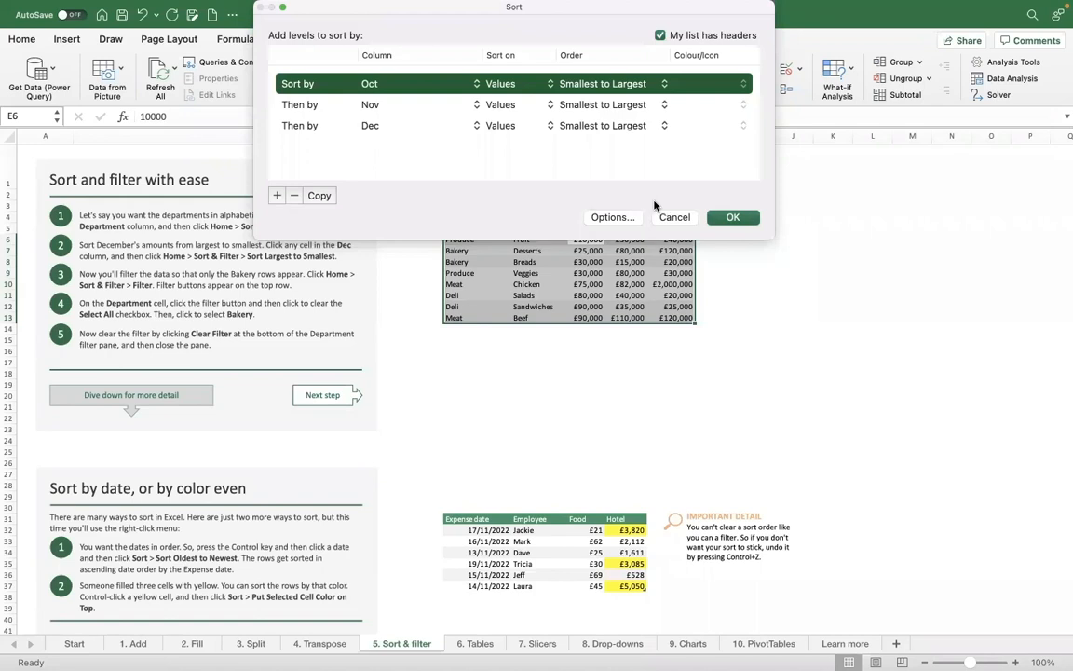
left_click(630, 218)
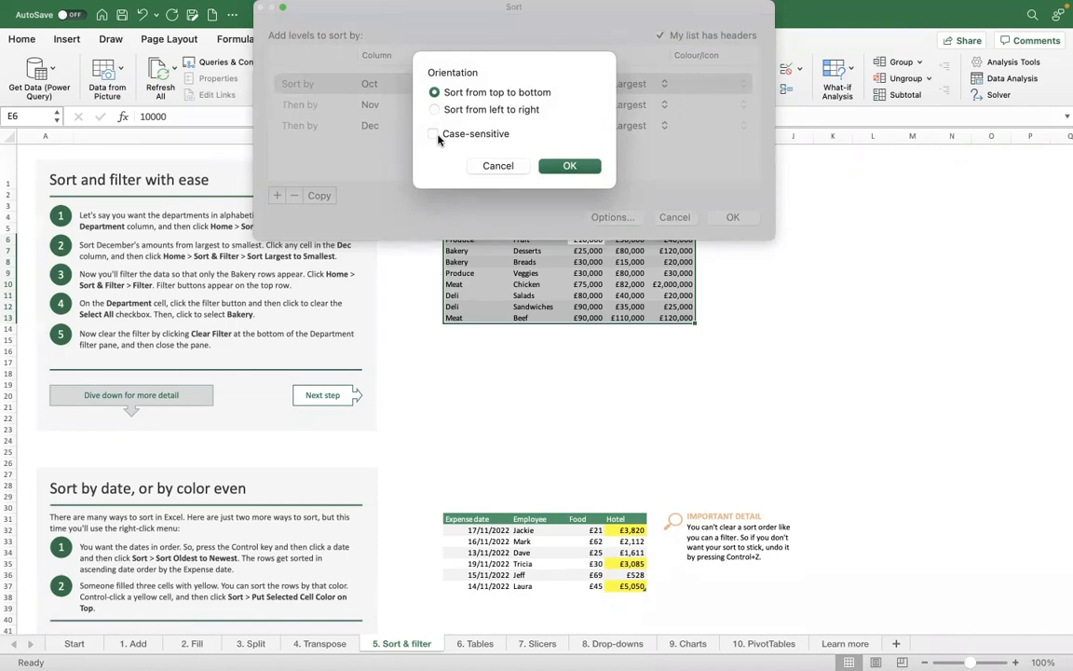
left_click(499, 167)
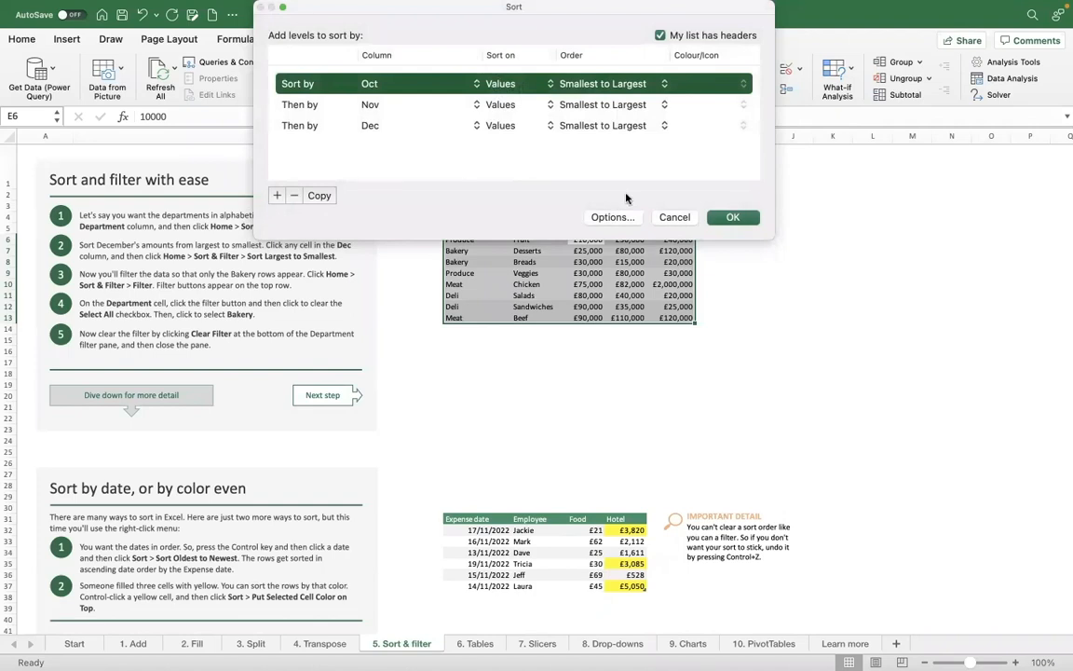
Dismiss the department table's sort settings and sort the expense table's Hotel column (F32:F37) by cell colour, with yellow on top.
left_click(674, 217)
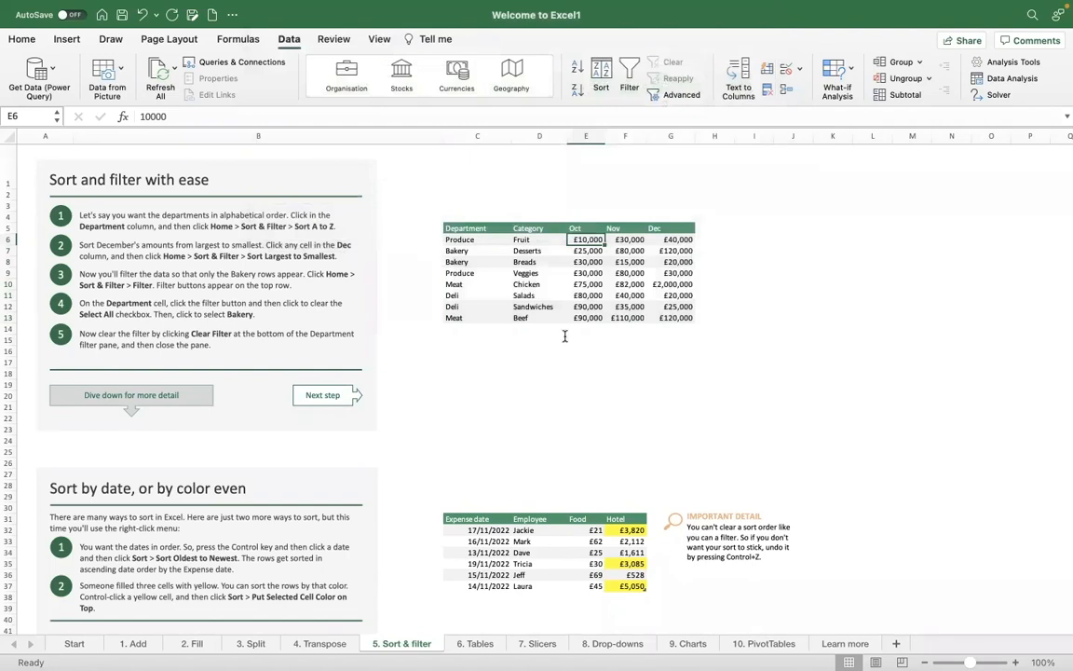
scroll(565, 336, "down", 5)
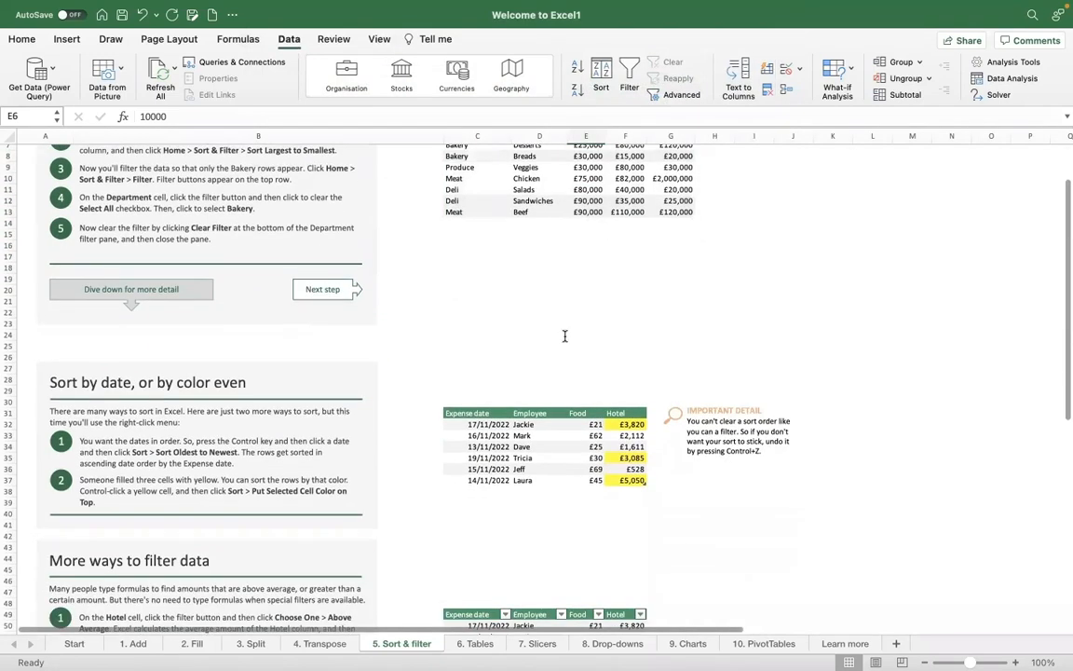
scroll(565, 336, "down", 3)
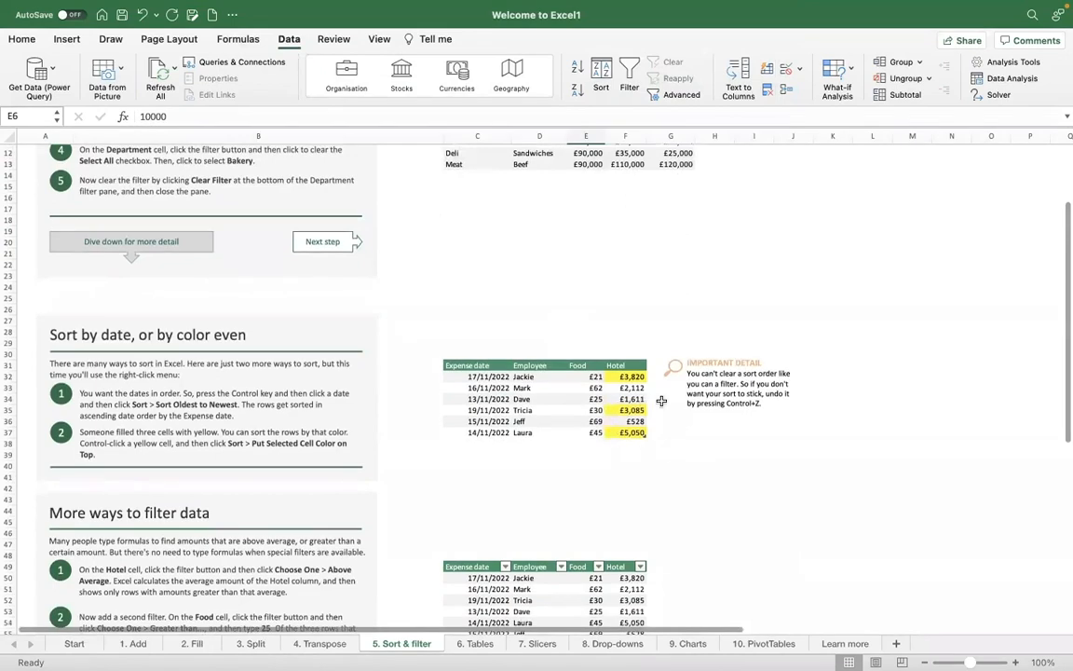
left_click(632, 376)
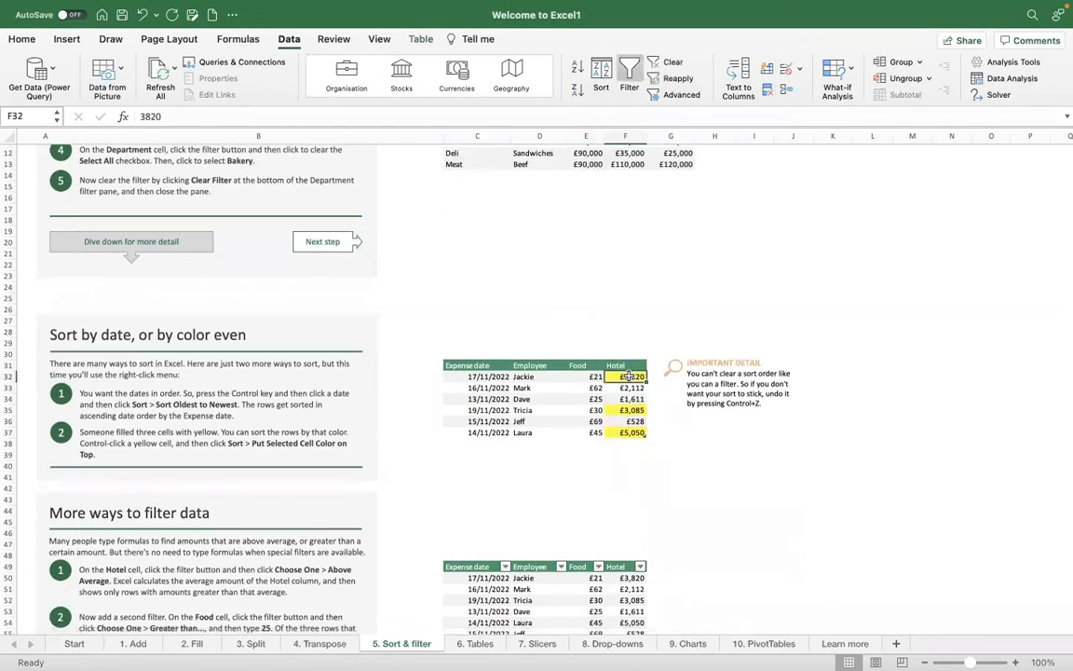
left_click_drag(630, 377, 630, 433)
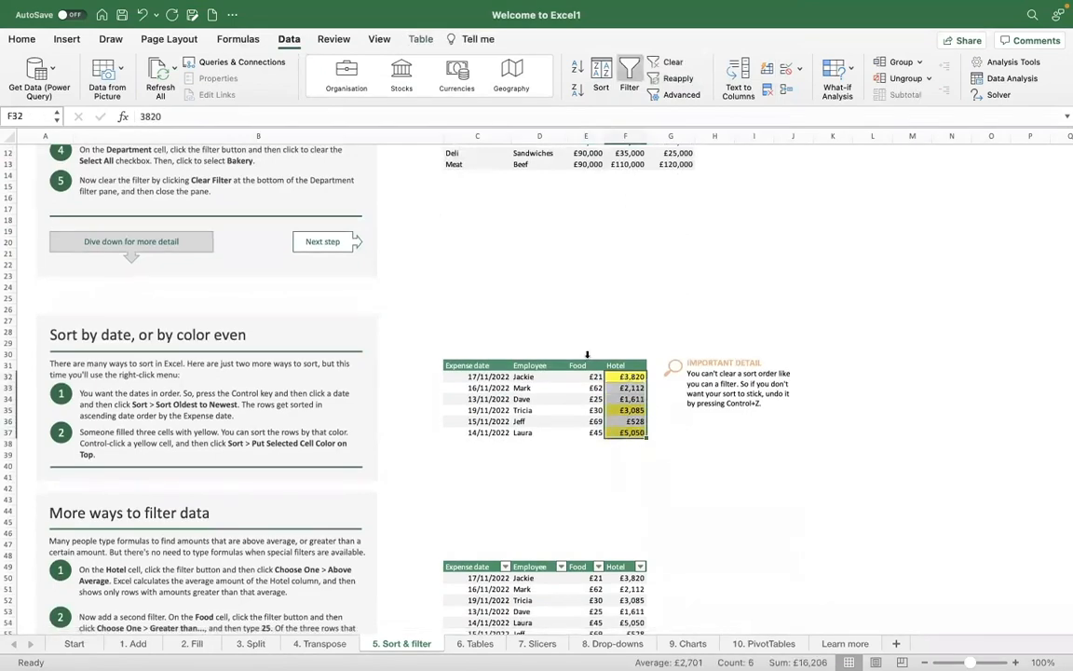
left_click(601, 74)
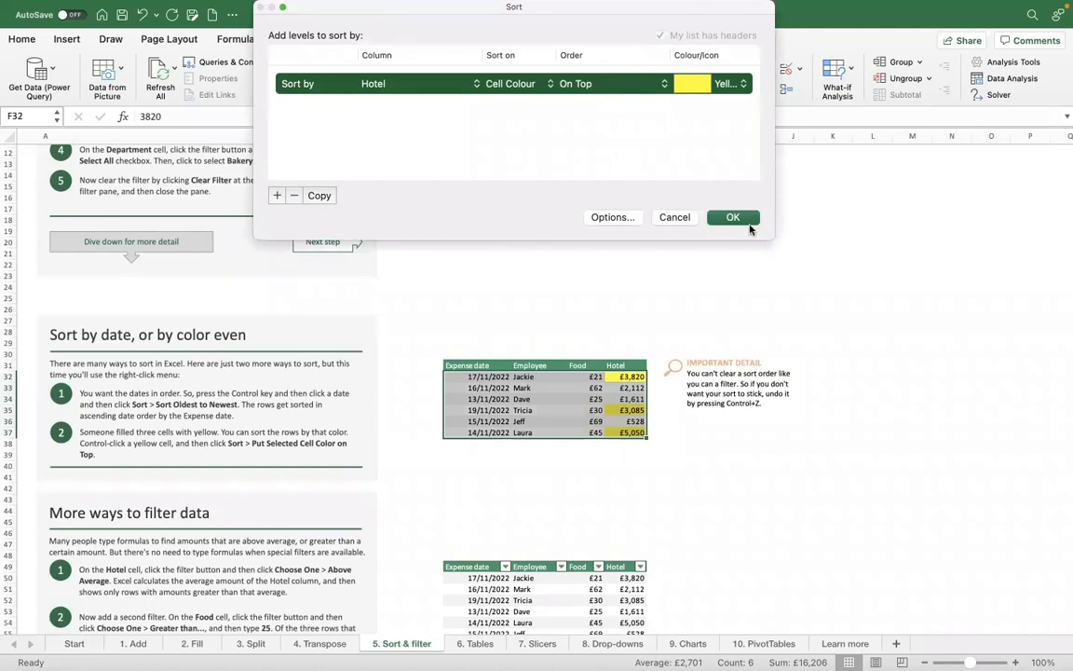
left_click(597, 89)
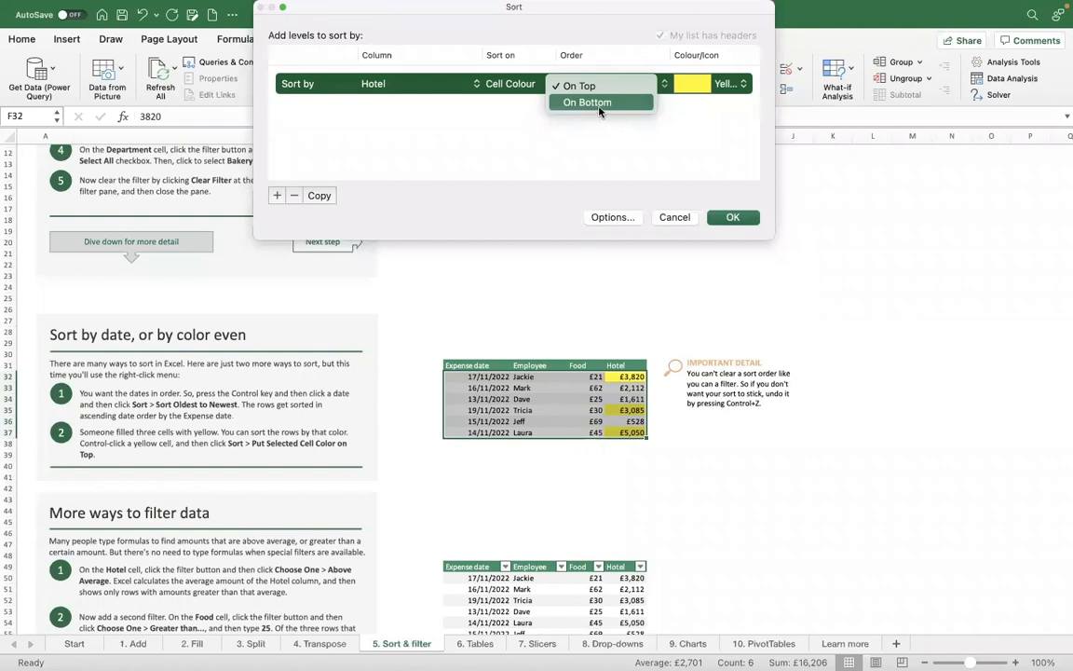
left_click(633, 177)
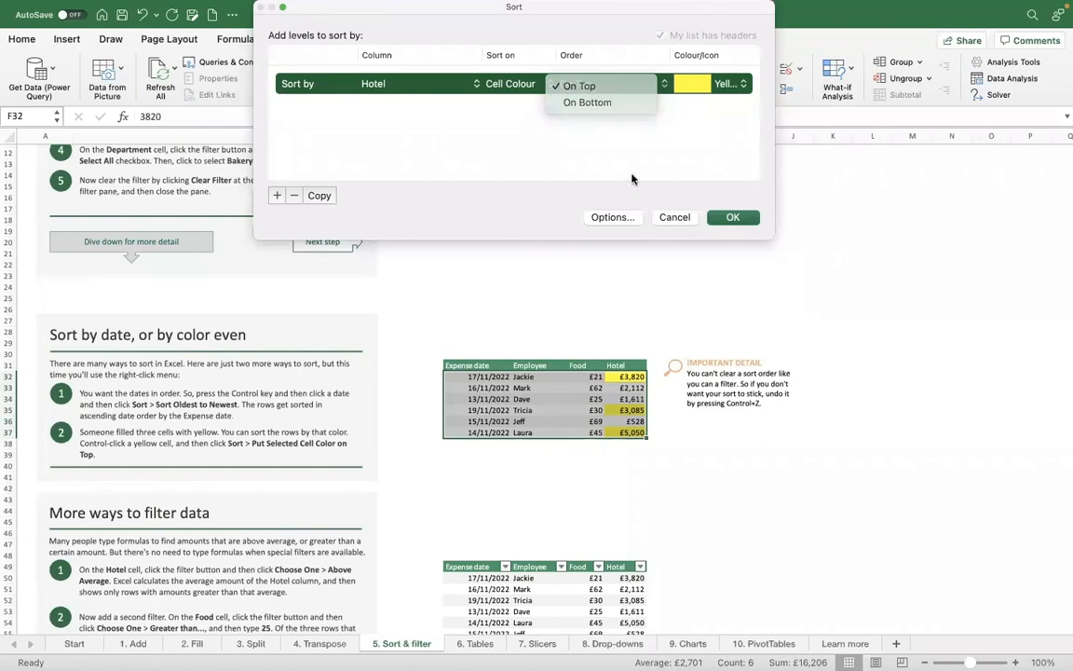
left_click(745, 222)
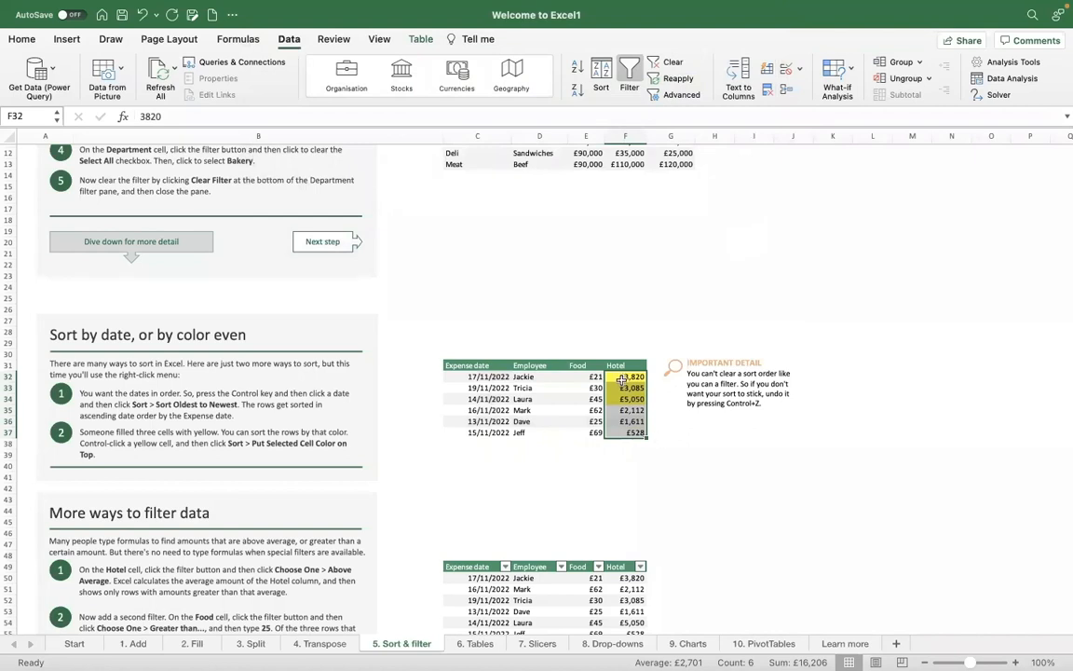
left_click(669, 400)
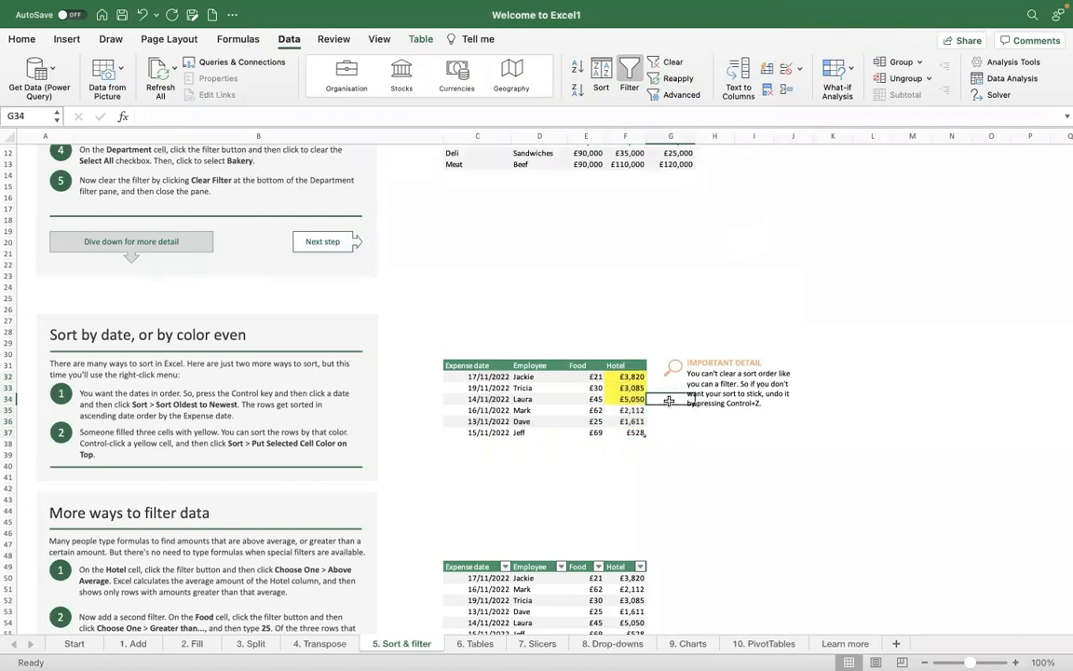
Select the Hotel amounts in cells F32 to F37 of the expense table.
left_click(625, 376)
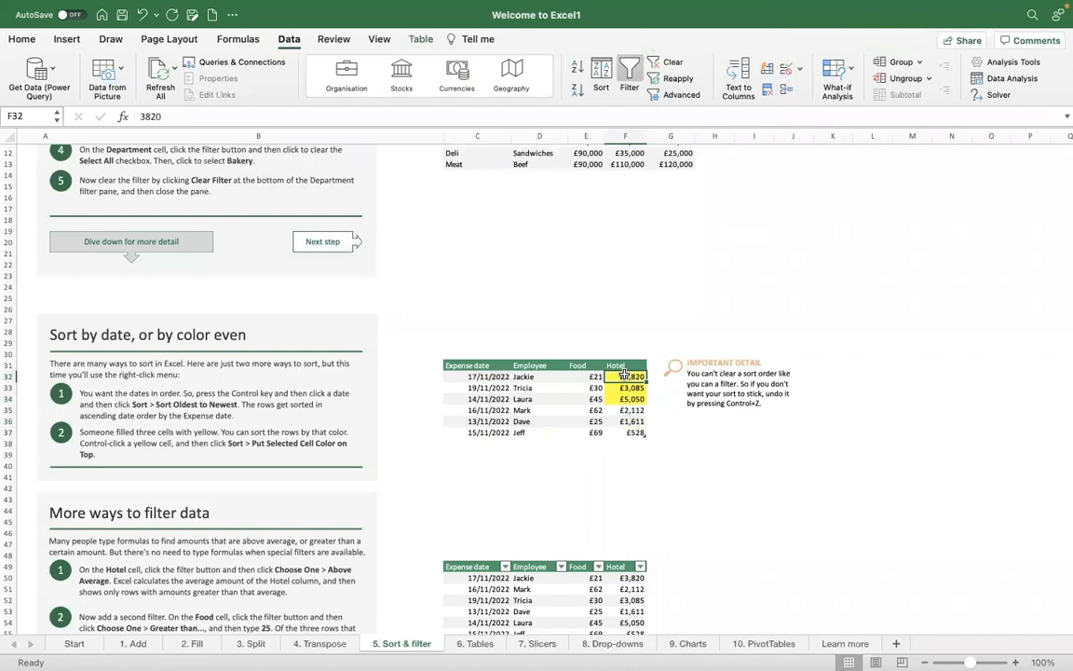
key("shift+Down")
key("shift+Down")
key("shift+Down")
key("shift+Down")
key("shift+Down")
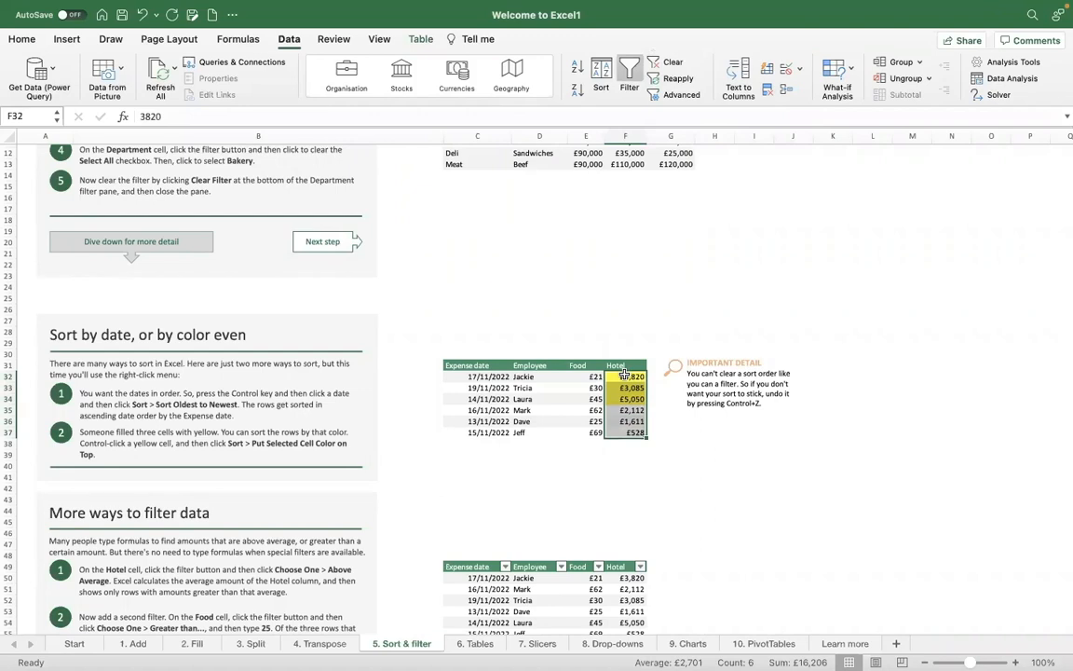
scroll(395, 456, "down", 4)
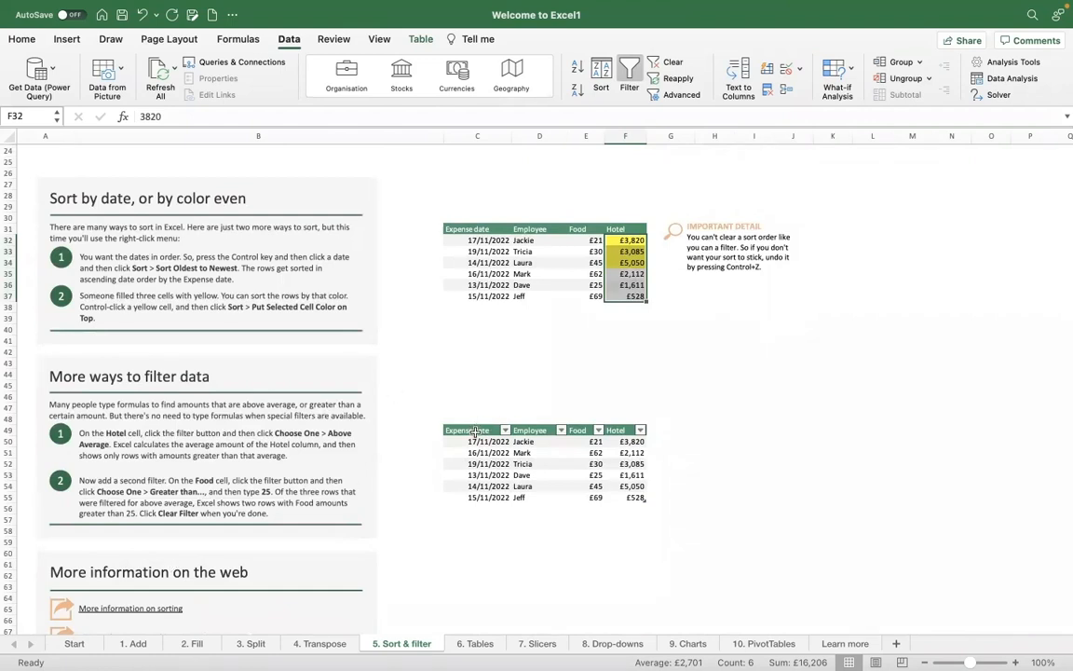
scroll(475, 431, "up", 5)
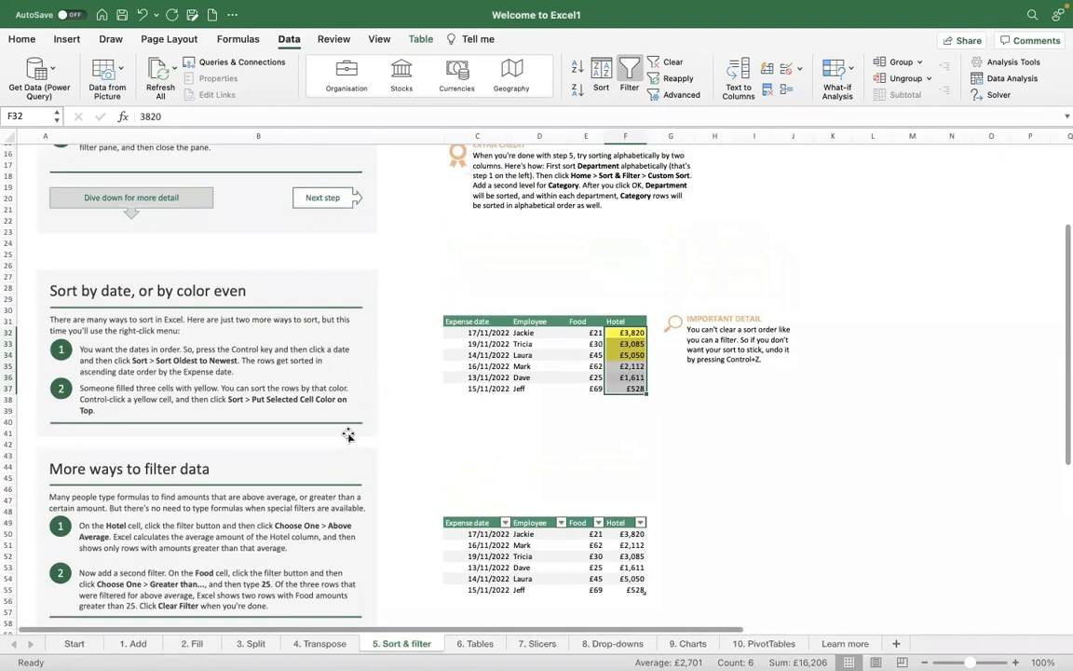
scroll(347, 435, "up", 8)
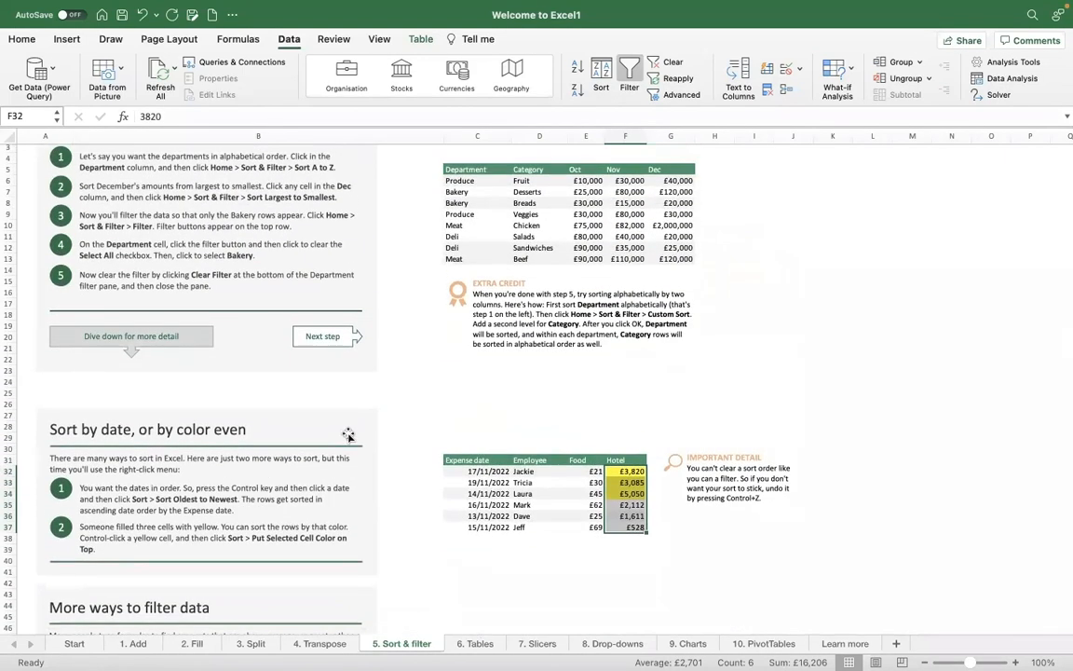
scroll(347, 435, "up", 2)
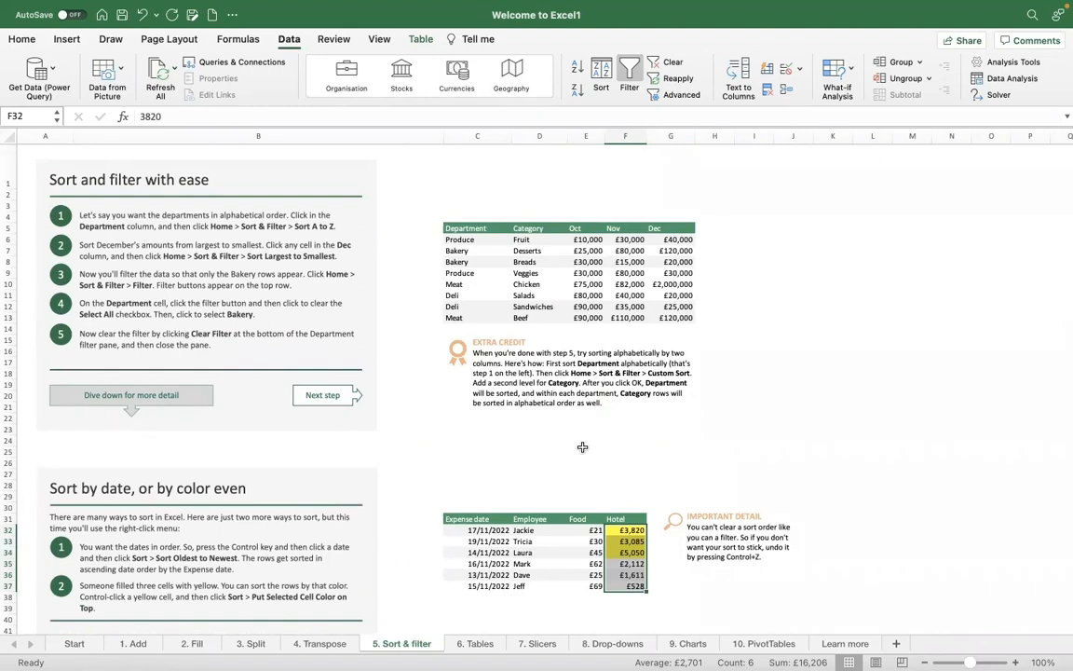
Check the order choices for the Hotel cell-colour level in the expense table's sort settings, leaving them unapplied.
left_click(600, 73)
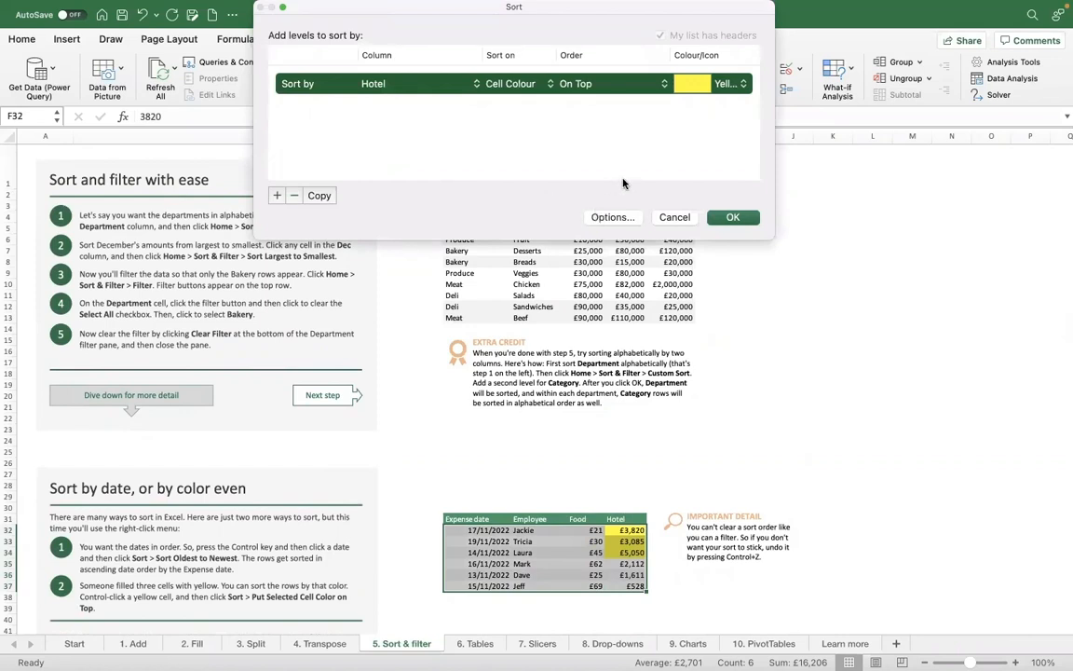
left_click(624, 90)
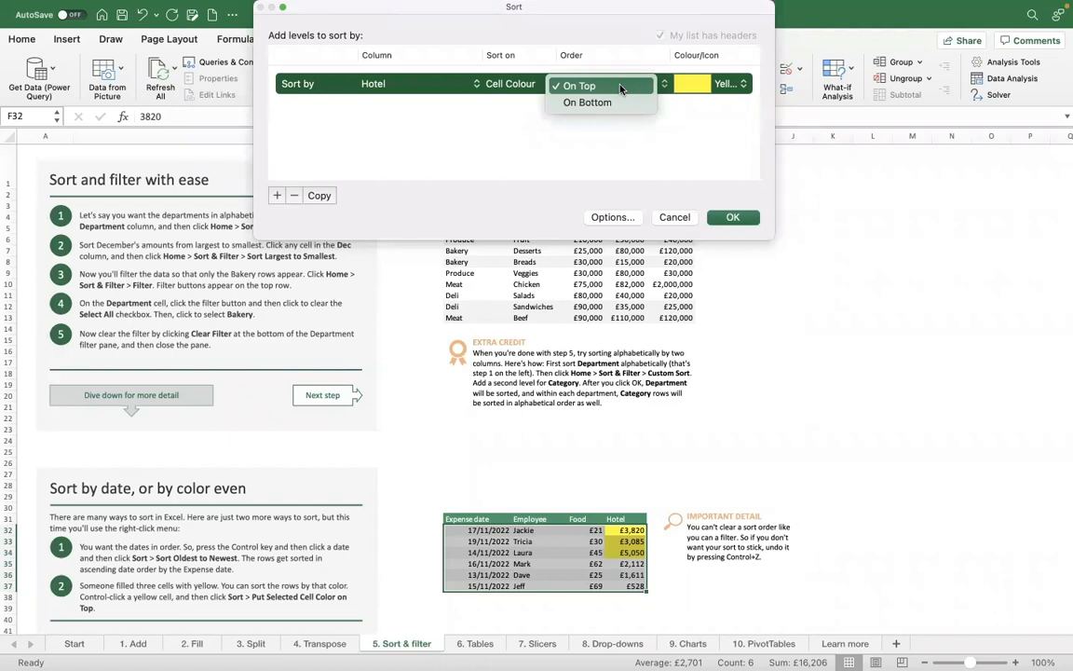
left_click(618, 149)
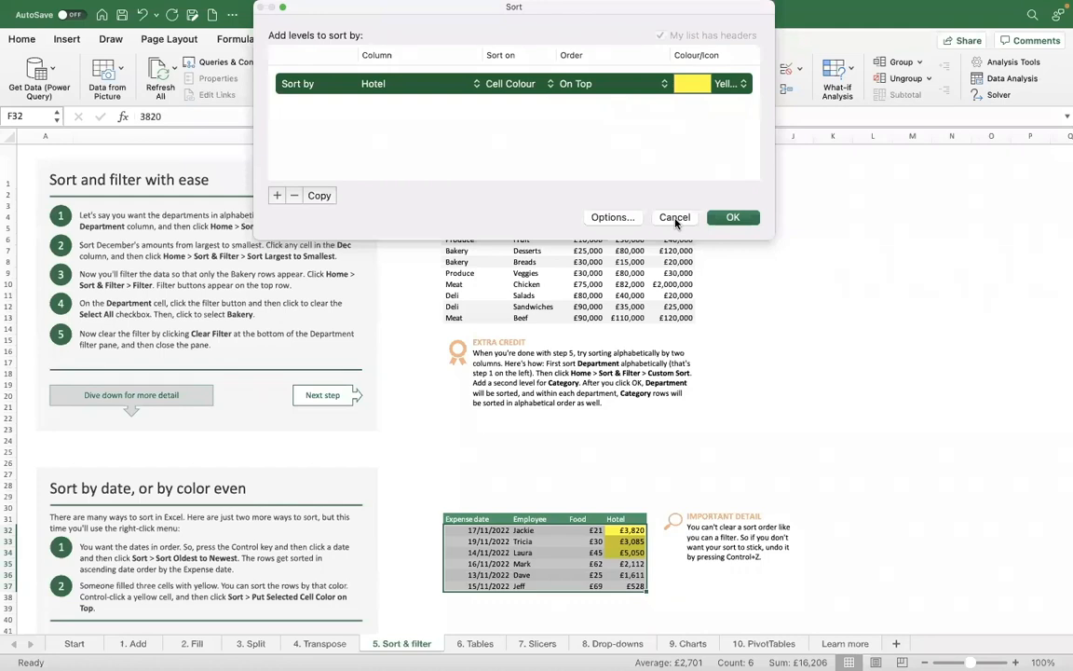
left_click(675, 218)
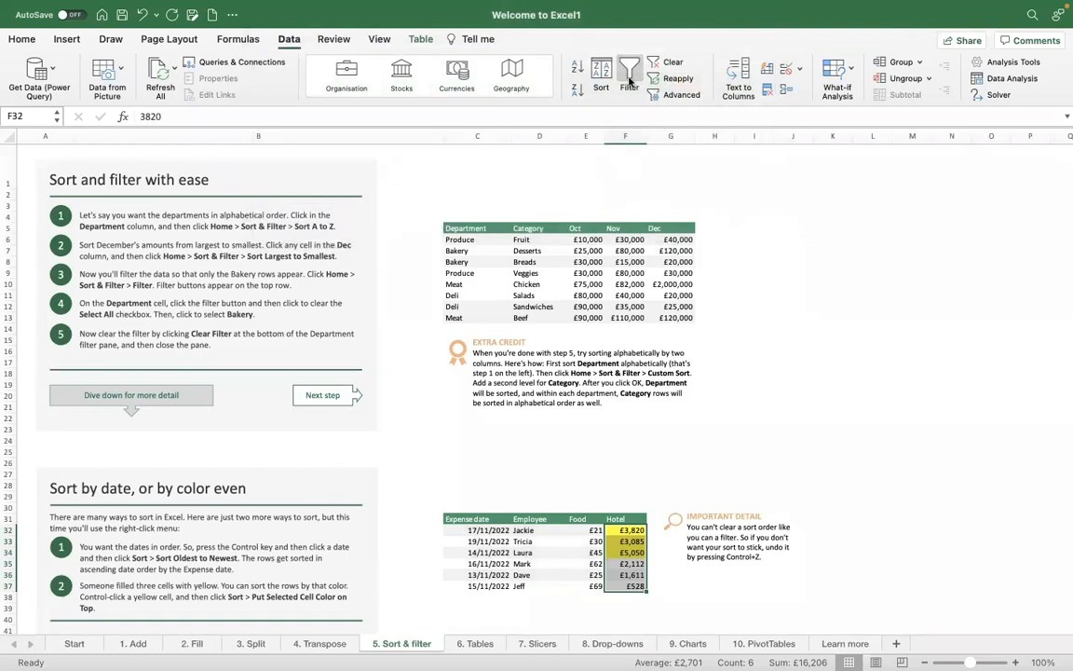
Add filters to the header row C5:G5 of the department table and to the header row of the expense table.
left_click(473, 229)
key("shift+Right")
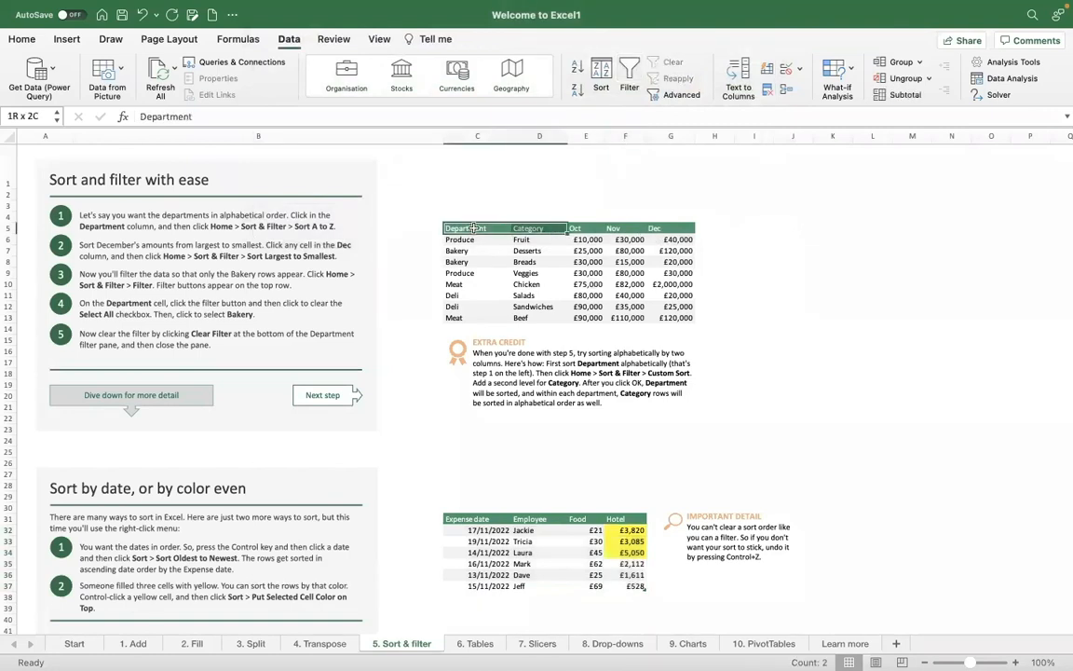
key("shift+Right")
key("shift+Right")
key("shift+Right")
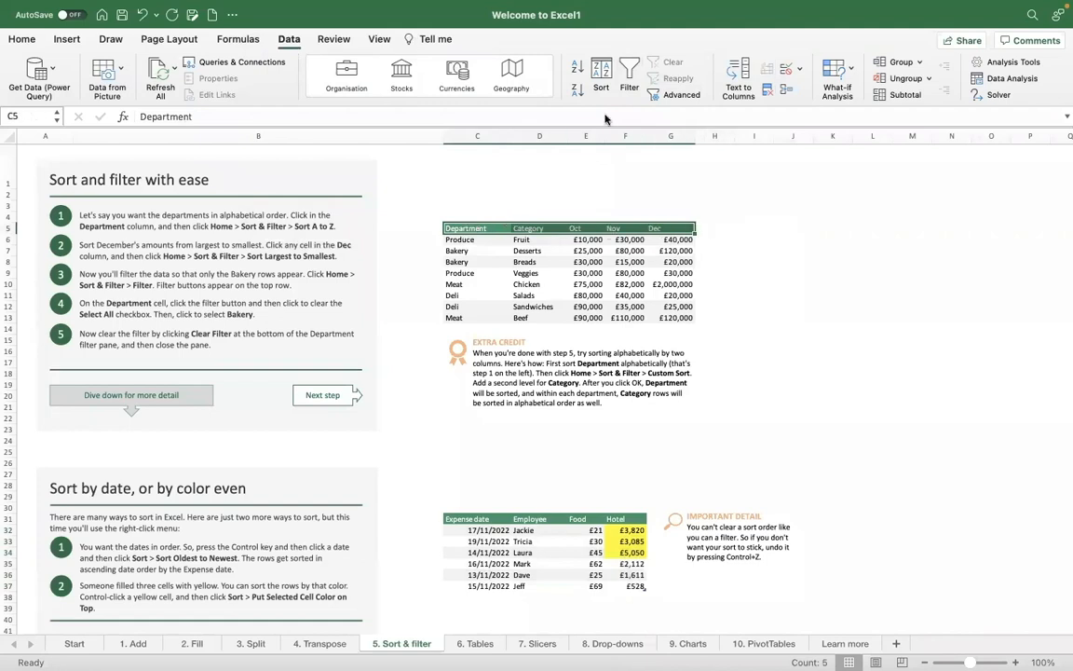
left_click(630, 75)
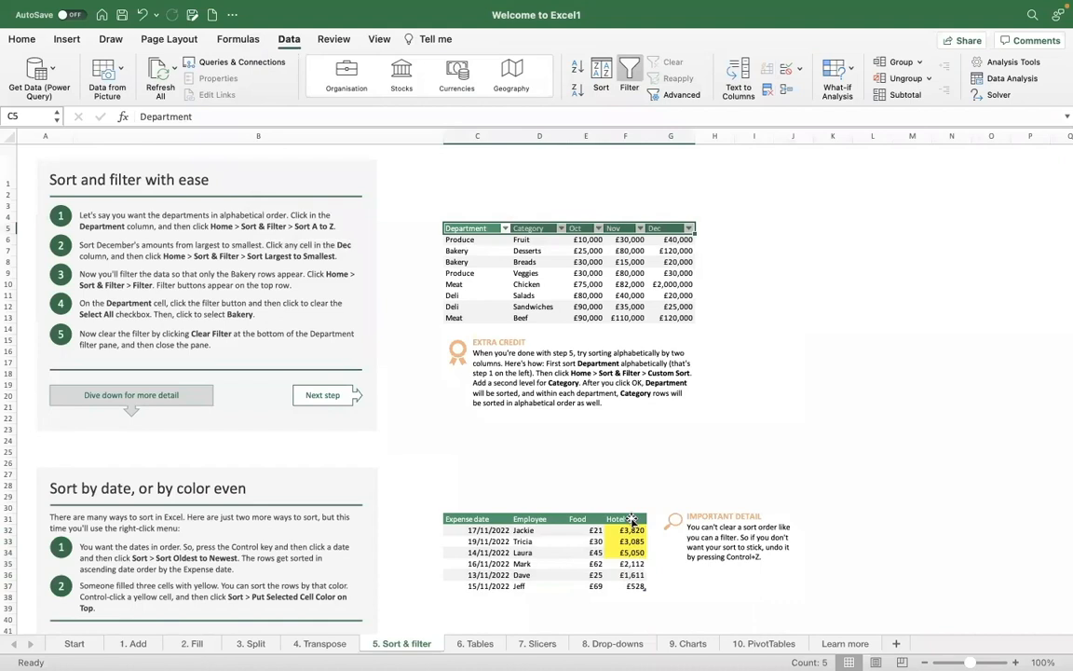
left_click(632, 519)
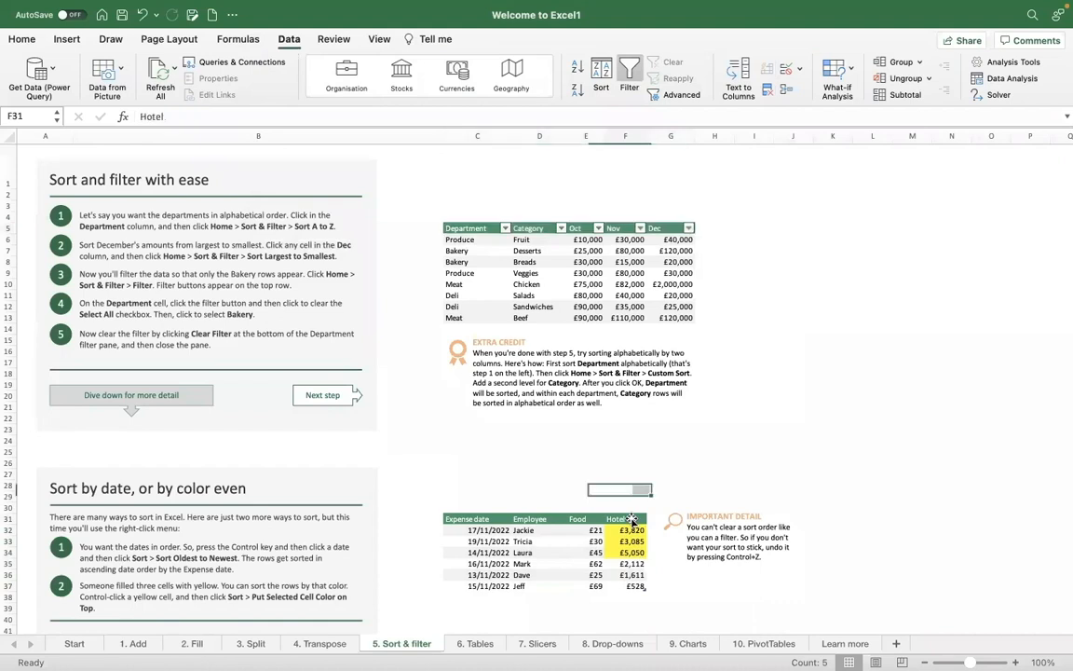
left_click(630, 79)
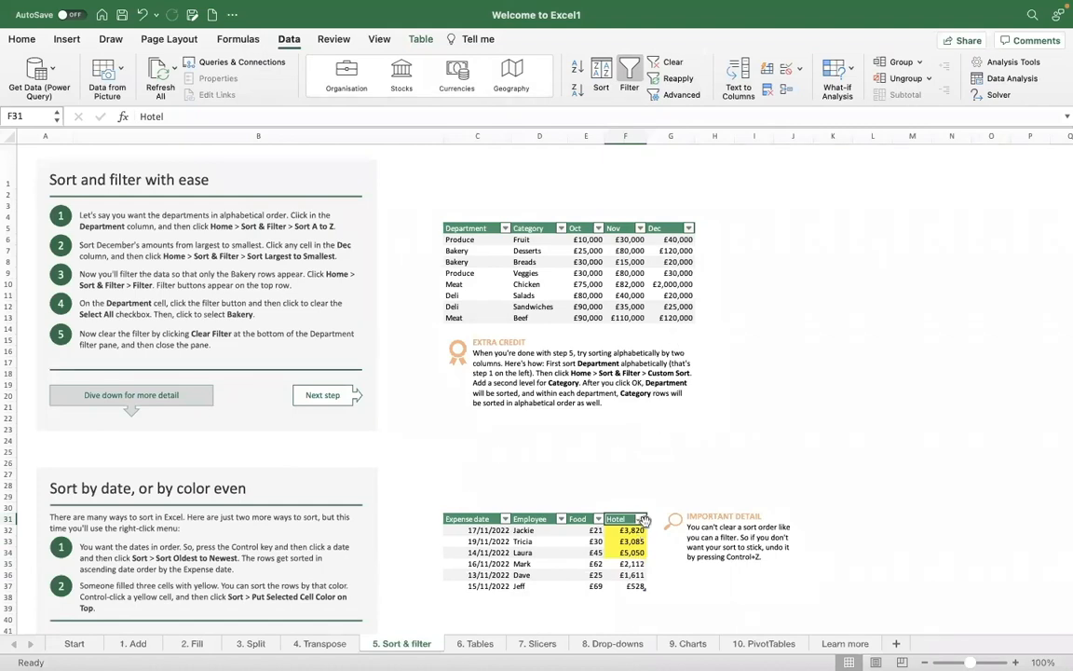
Filter the expense table's Hotel column to only £3,085, £3,820 and £5,050, and clear that filter.
scroll(649, 556, "down", 2)
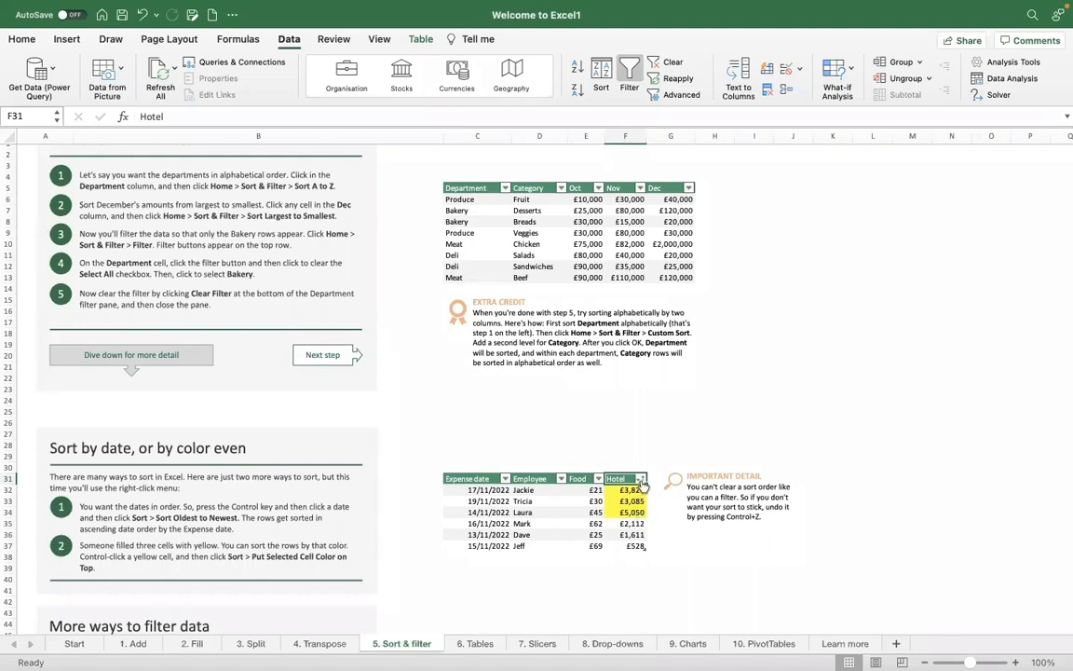
left_click(641, 480)
left_click(687, 538)
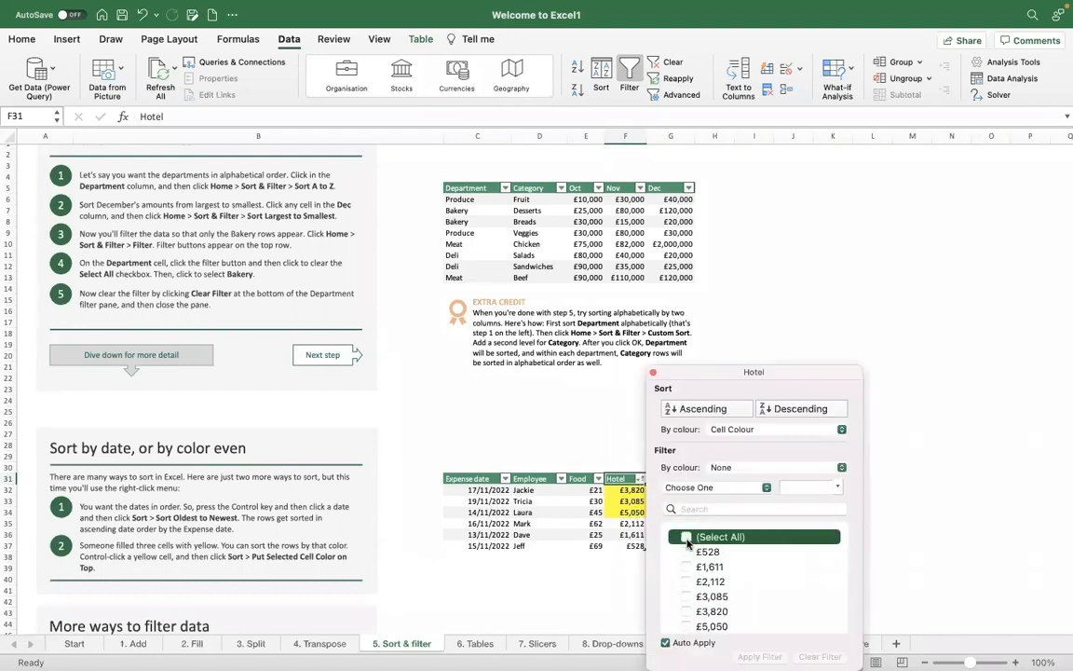
left_click(689, 597)
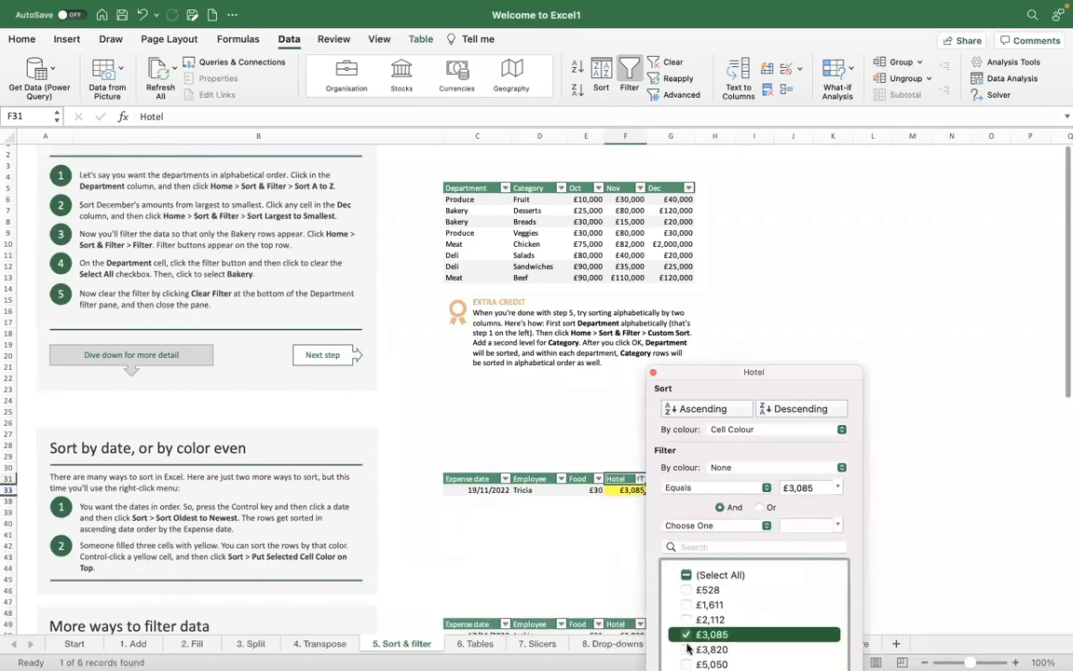
left_click(688, 649)
left_click(687, 664)
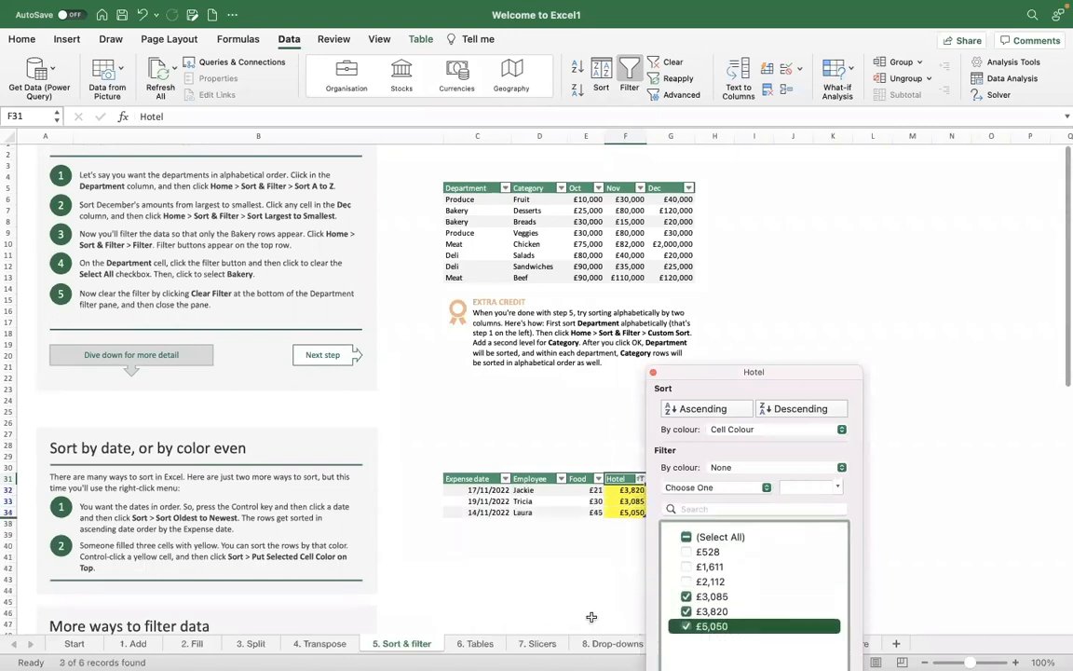
left_click(527, 550)
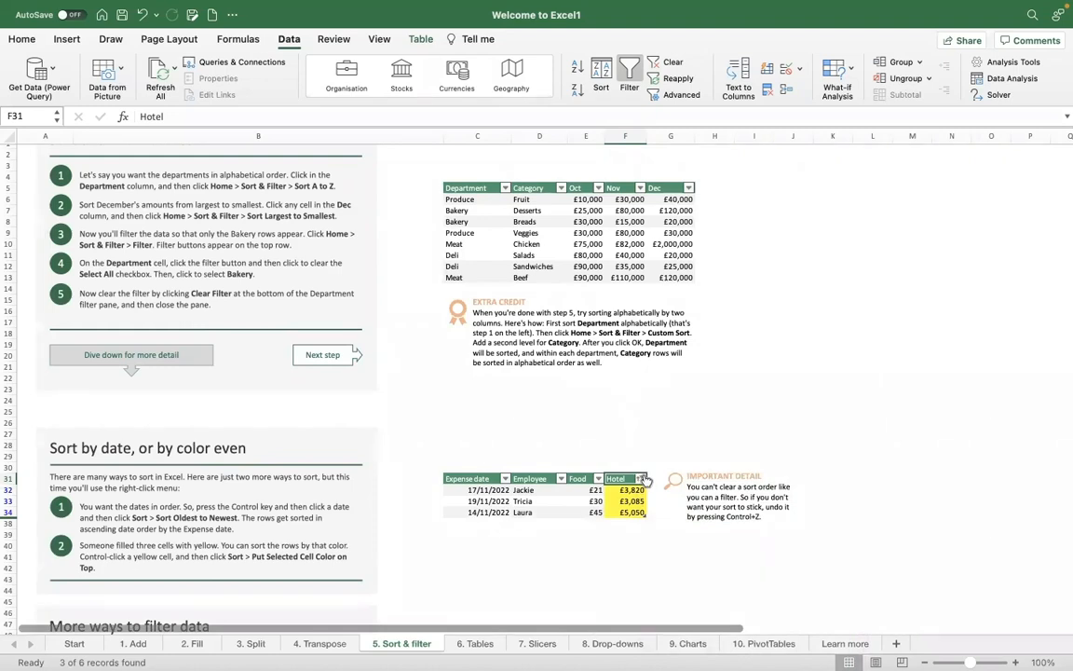
left_click(667, 62)
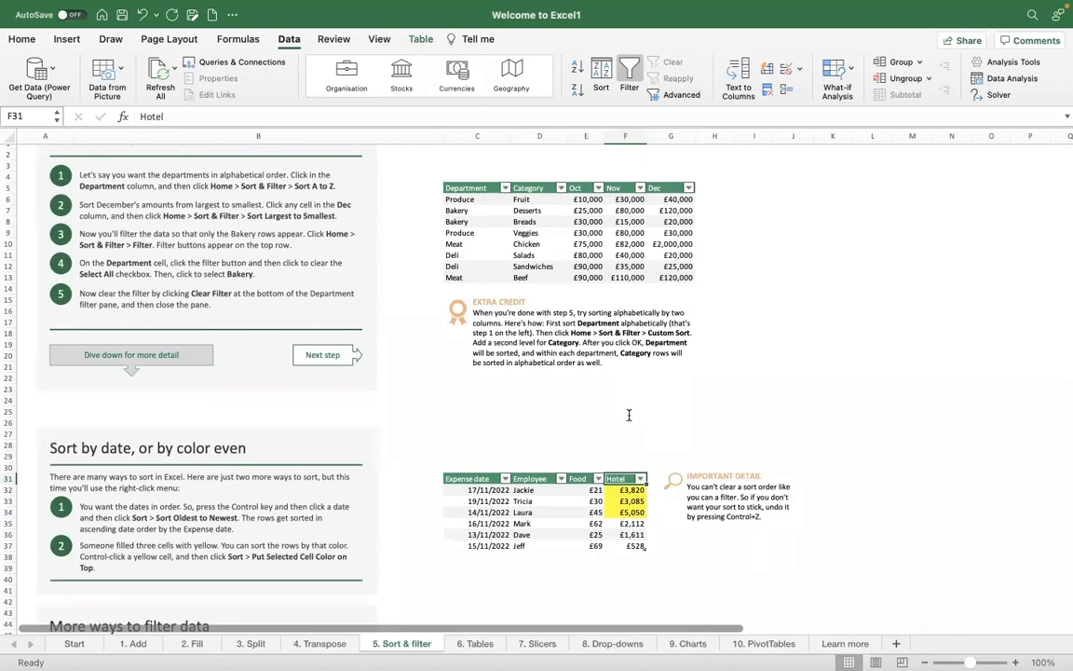
Look at the filter-by-colour choices for the Dec column of the department table.
left_click(690, 187)
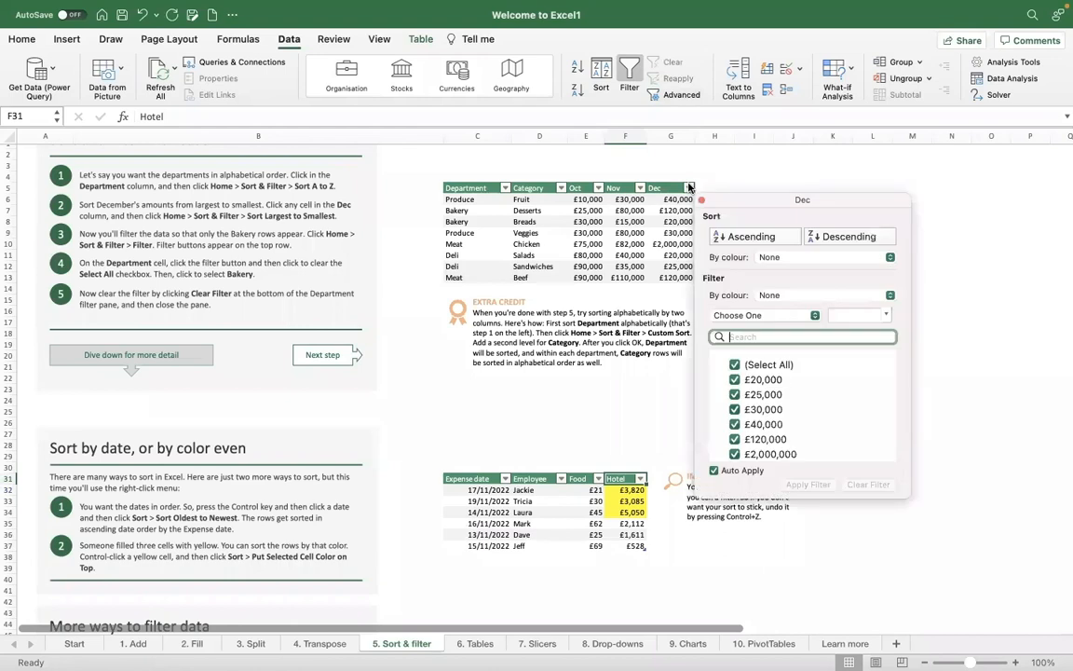
left_click(787, 295)
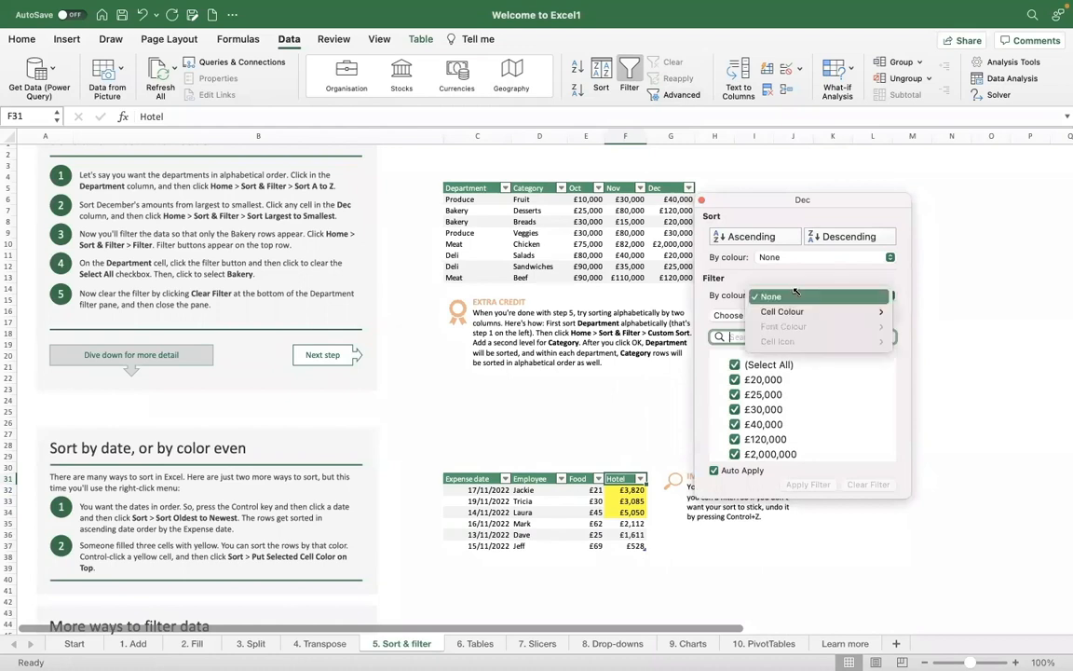
left_click(795, 296)
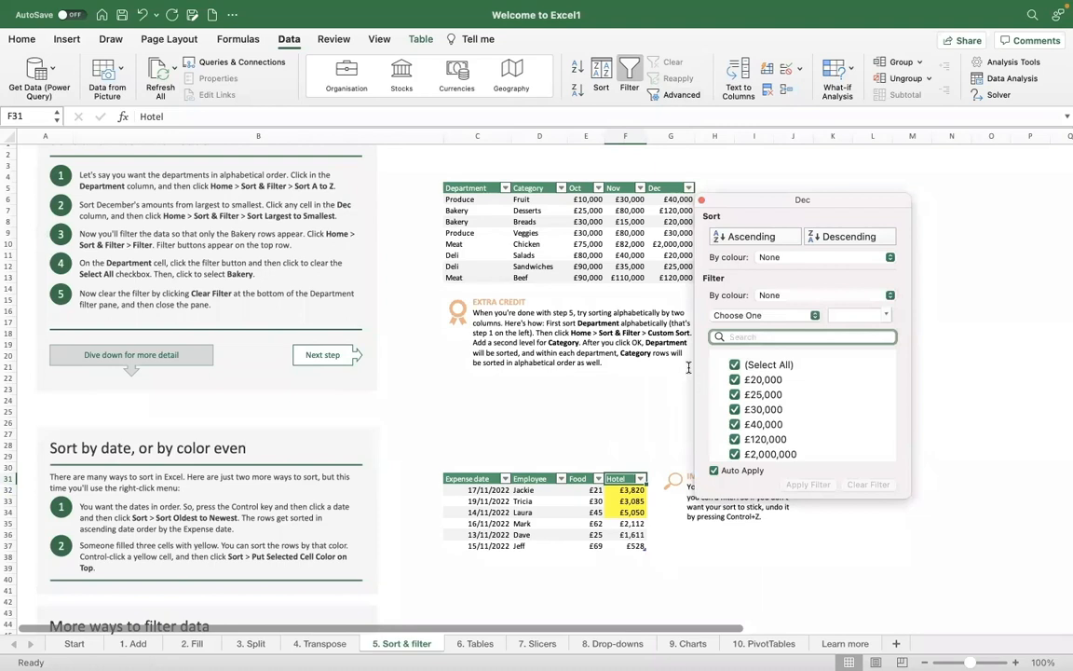
left_click(689, 188)
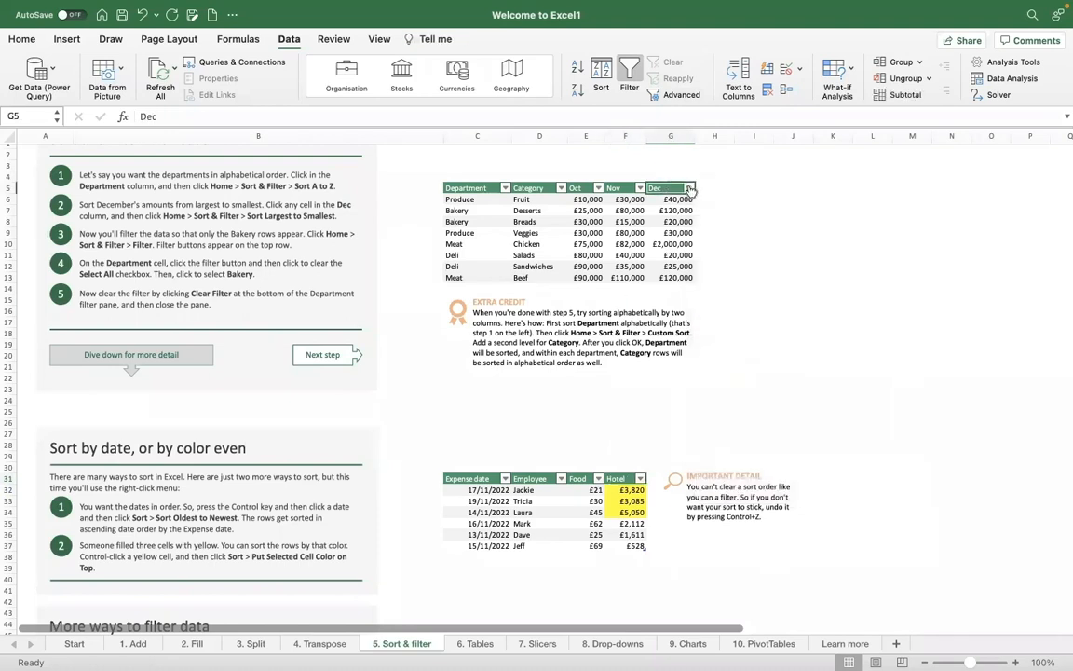
Filter the Dec column of the department table to amounts greater than 10000.
left_click(688, 188)
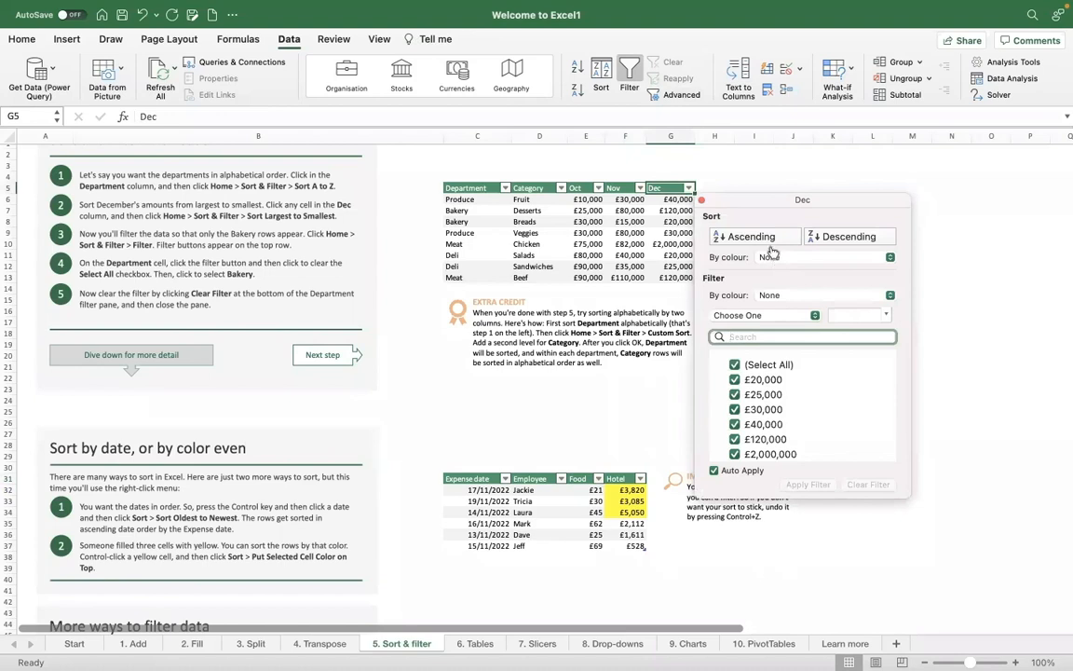
left_click(814, 297)
left_click(807, 322)
left_click(798, 318)
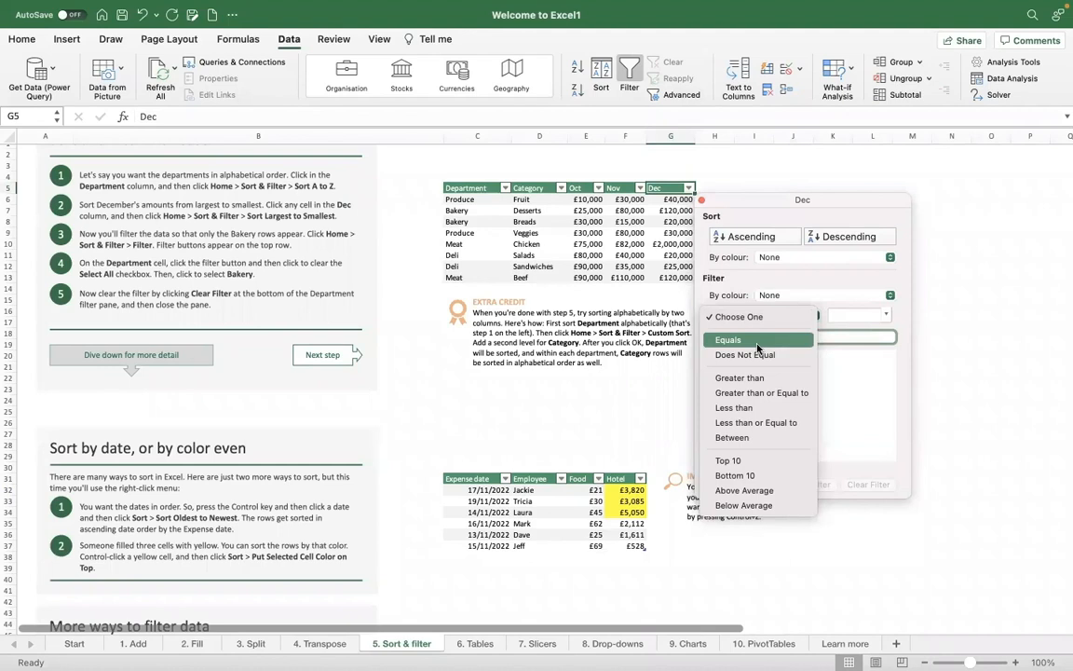
left_click(750, 378)
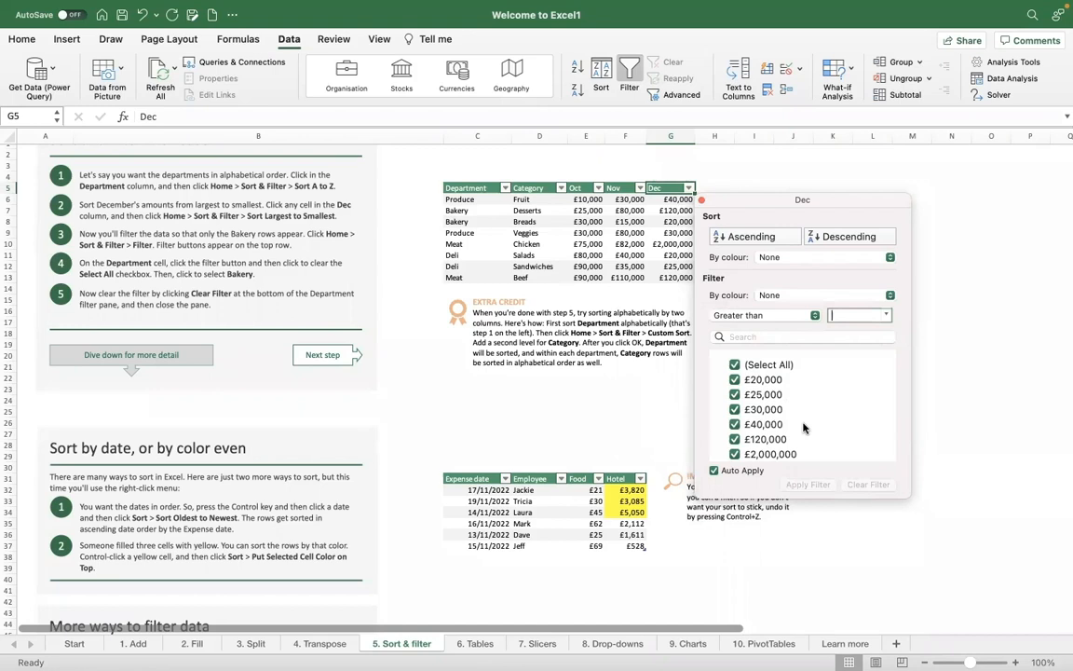
type("10000")
key("Return")
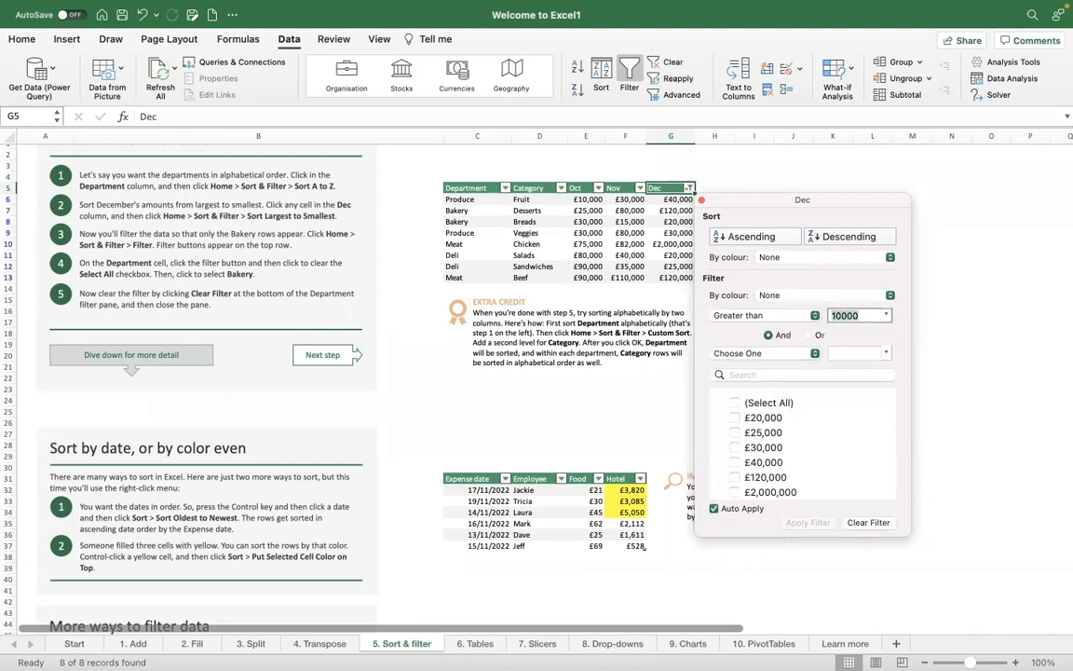
Change the Dec column's greater-than filter value to 100000 and close the filter settings.
key("BackSpace")
type("100000")
key("Return")
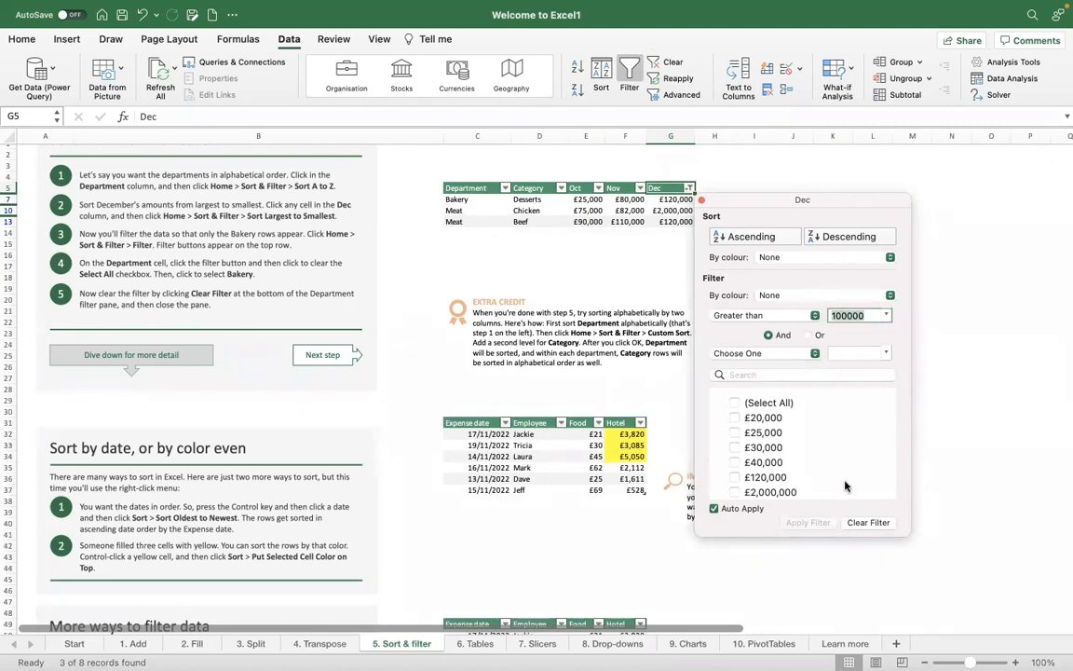
left_click(589, 425)
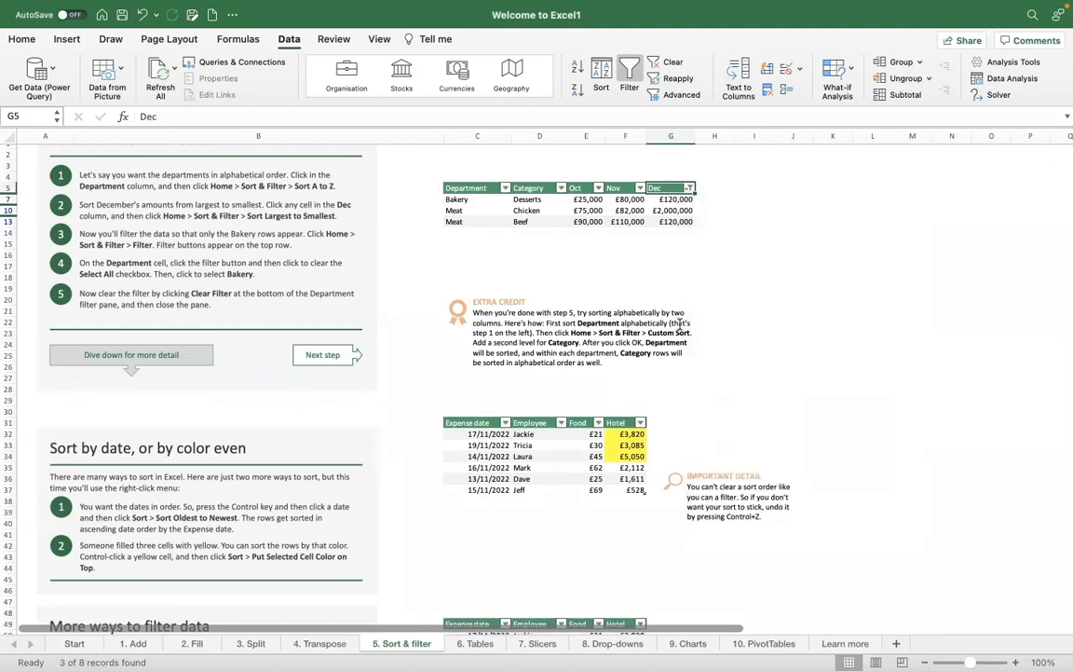
Change the department table's Dec filter condition to Between, with its two criteria joined by And.
left_click(689, 188)
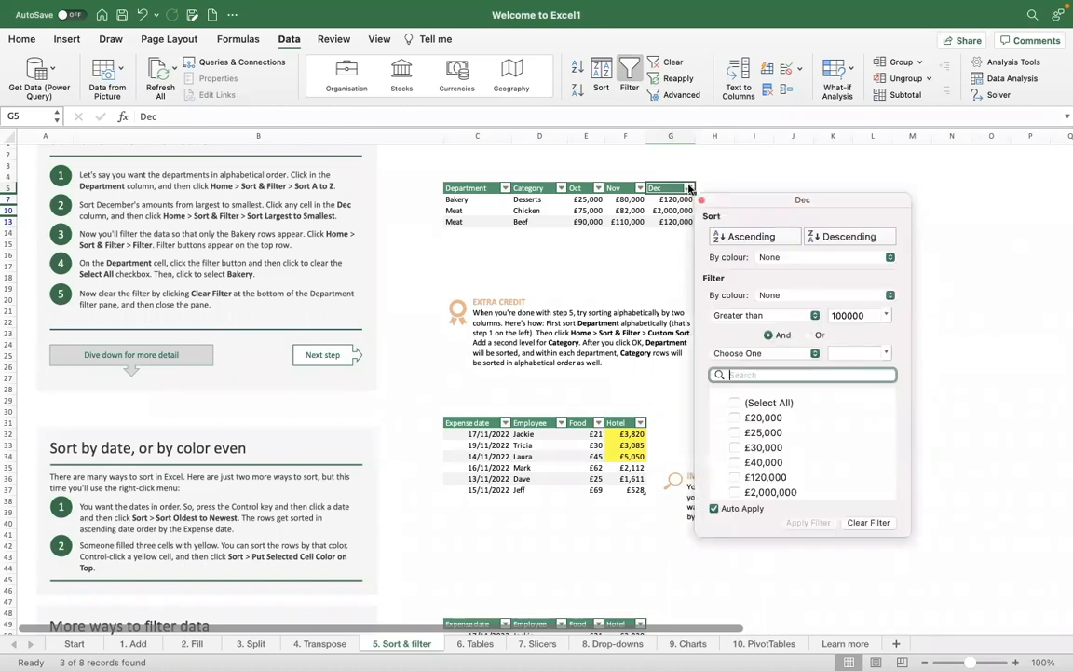
left_click(809, 337)
left_click(810, 354)
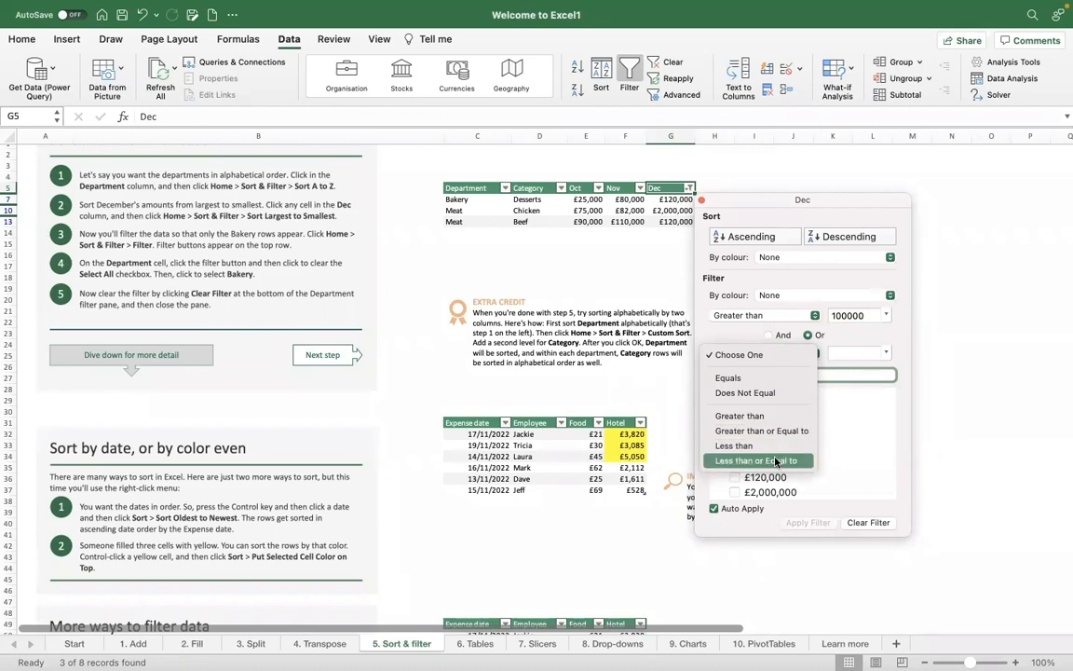
left_click(731, 333)
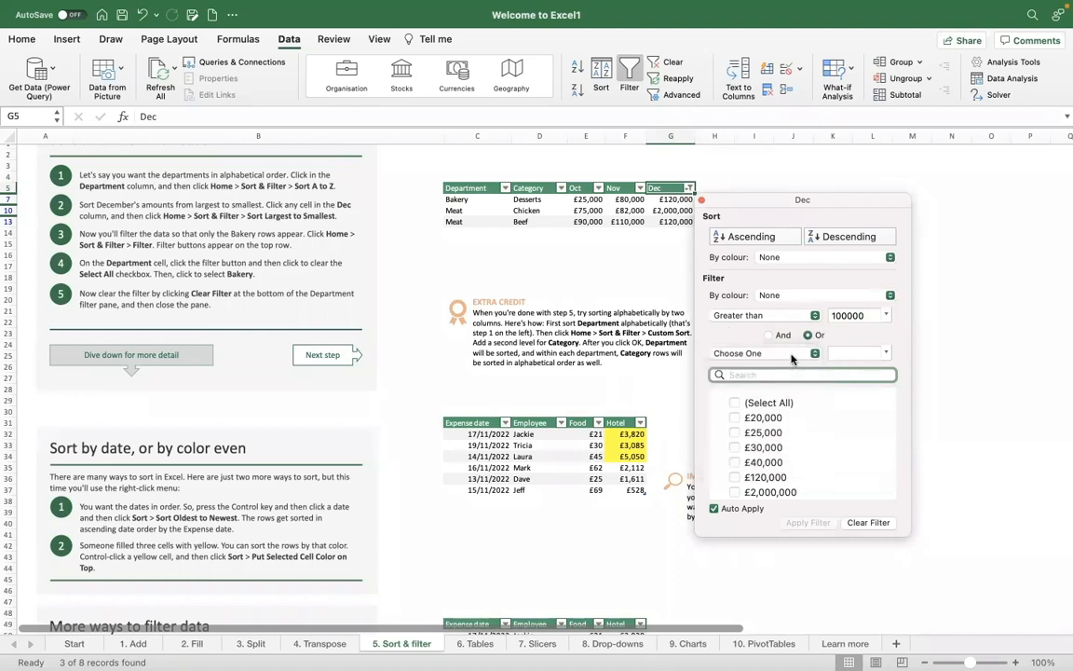
left_click(769, 335)
left_click(801, 318)
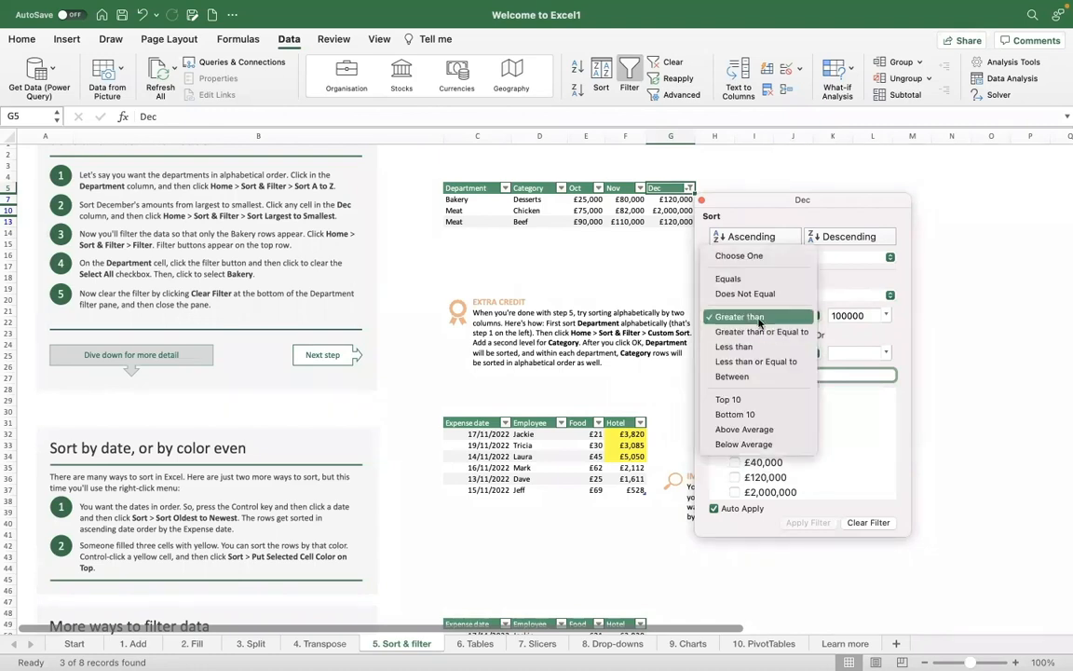
left_click(757, 376)
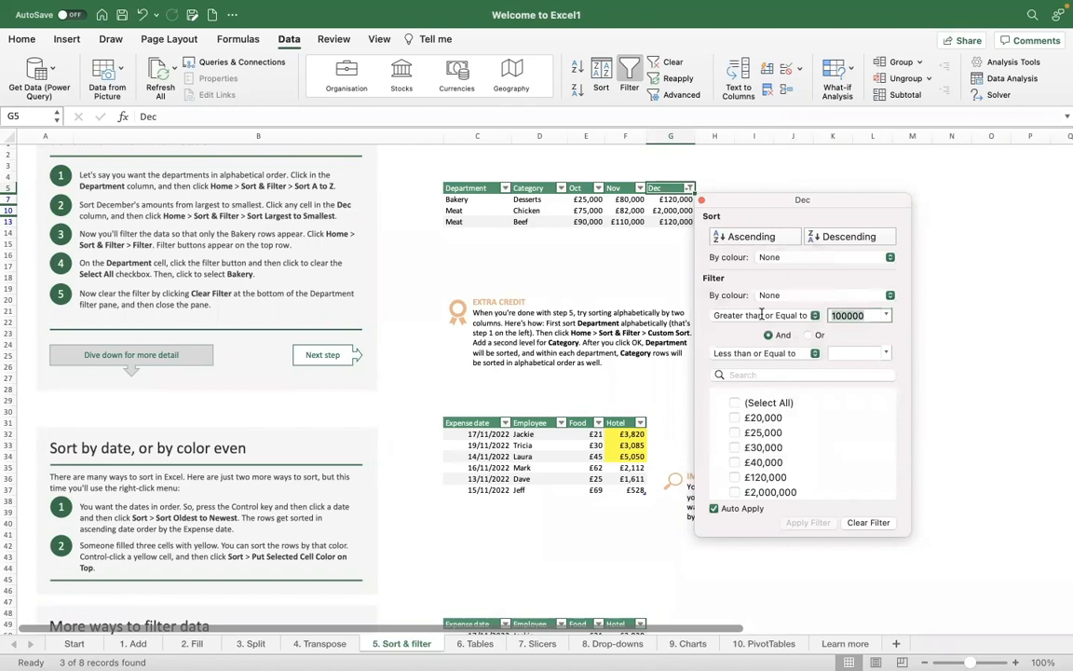
Set the upper limit of the Dec column's Between filter to 150000 and close the filter settings.
left_click(839, 352)
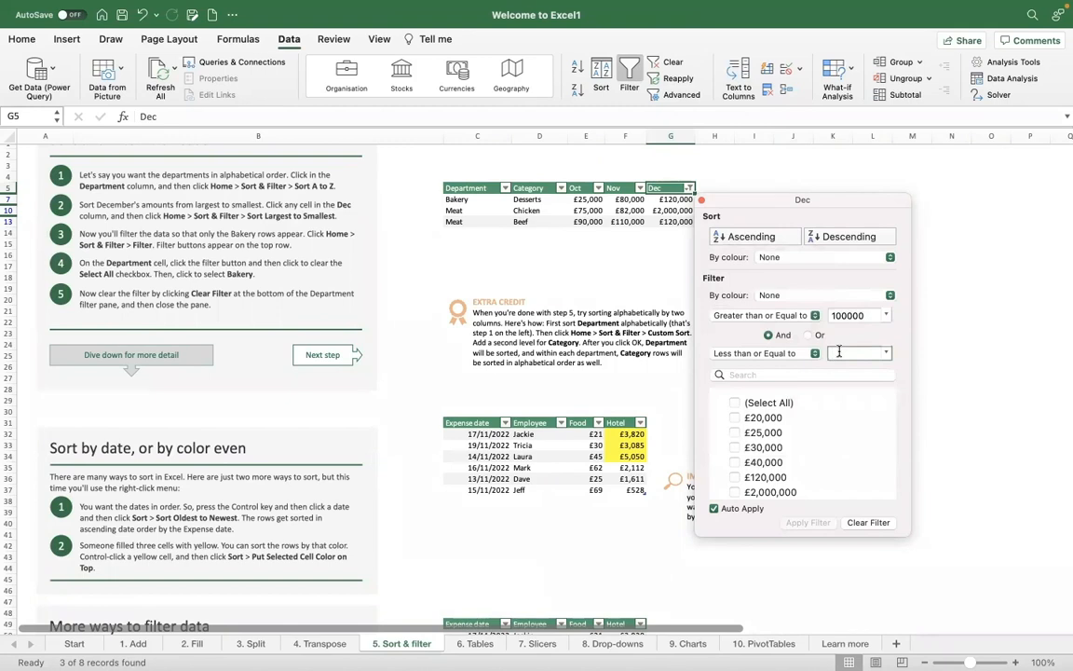
type("50")
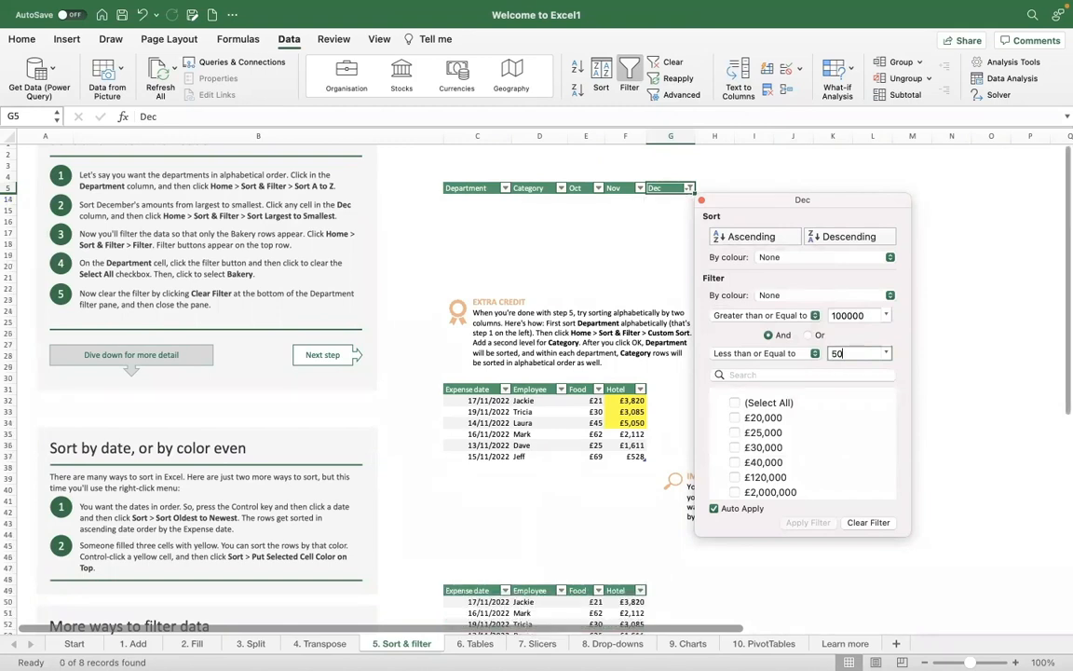
type("000")
type("1")
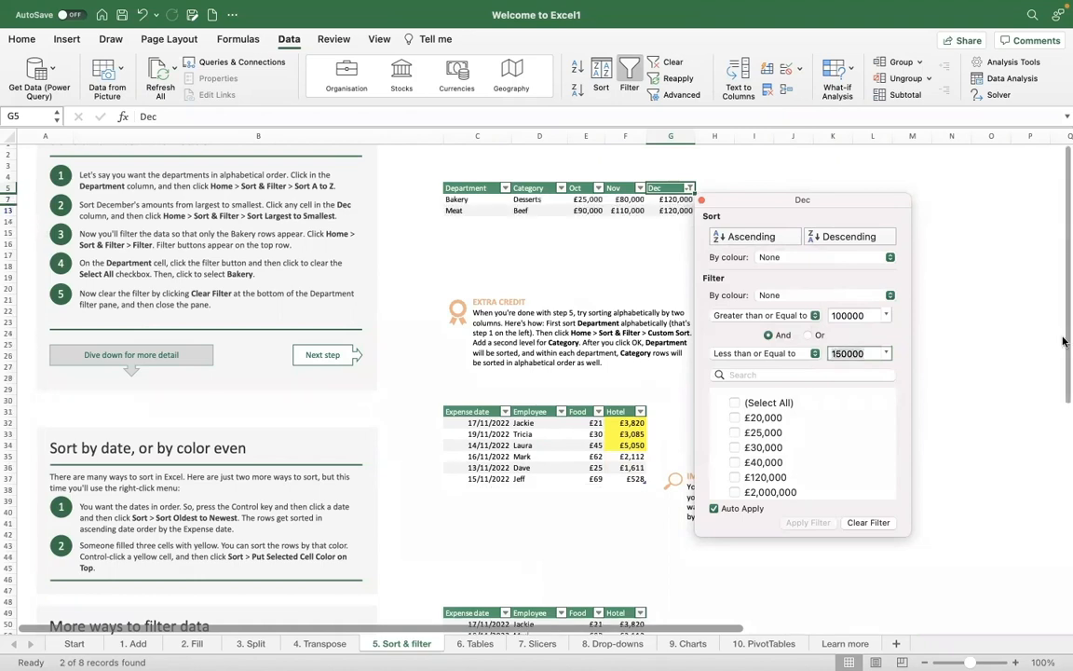
key("Return")
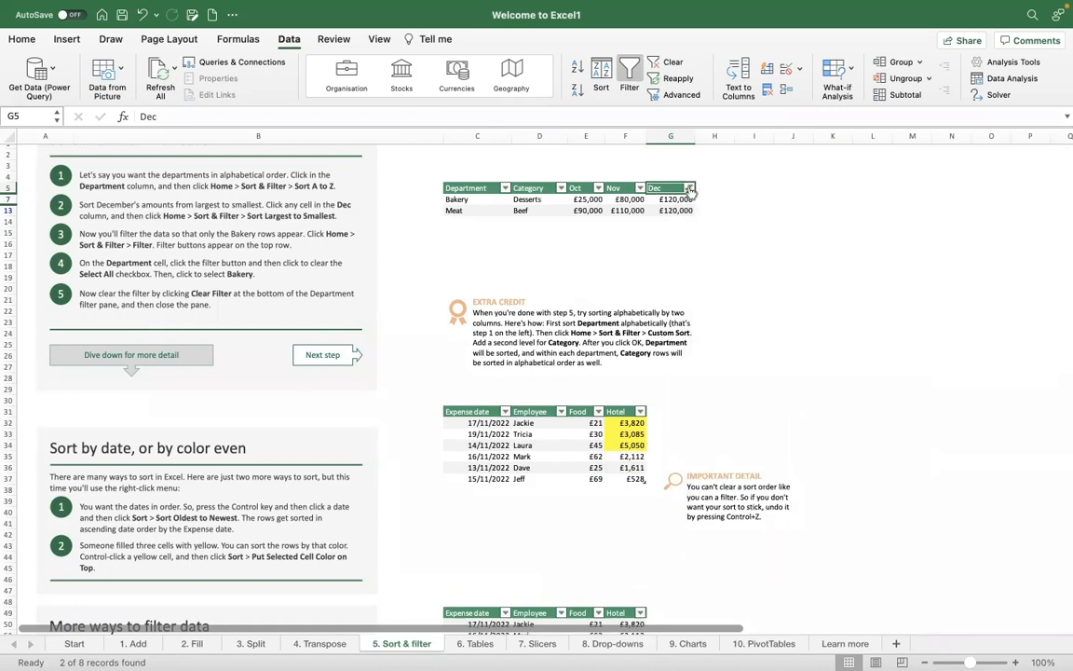
left_click(689, 189)
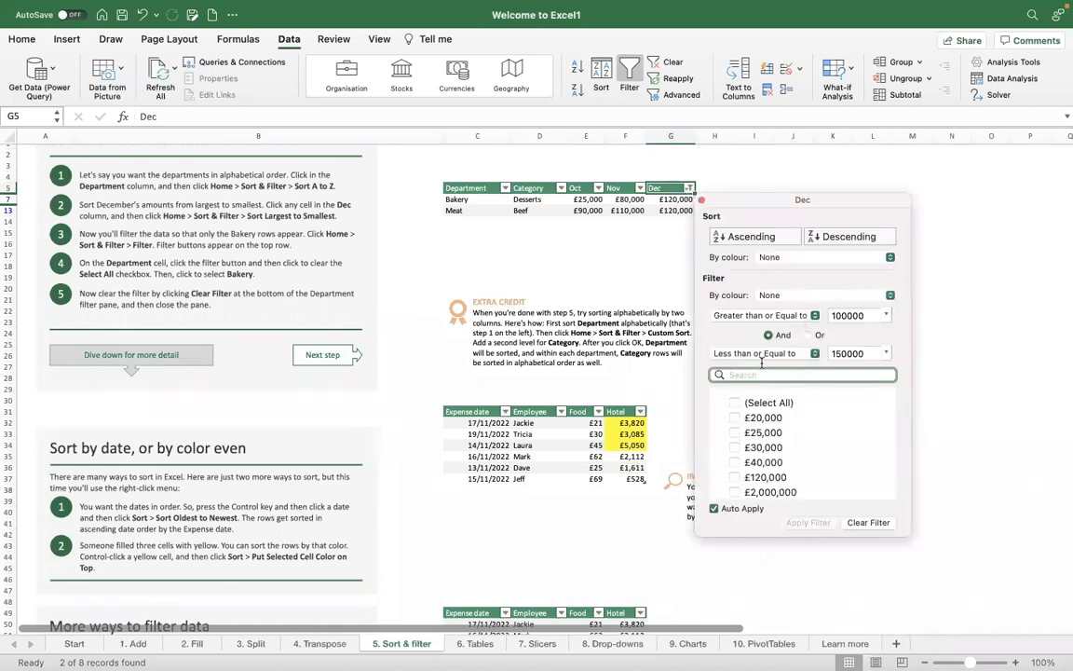
left_click(700, 202)
Clear the Dec column's filter and turn off filtering on both the department table and the expense table.
left_click(663, 62)
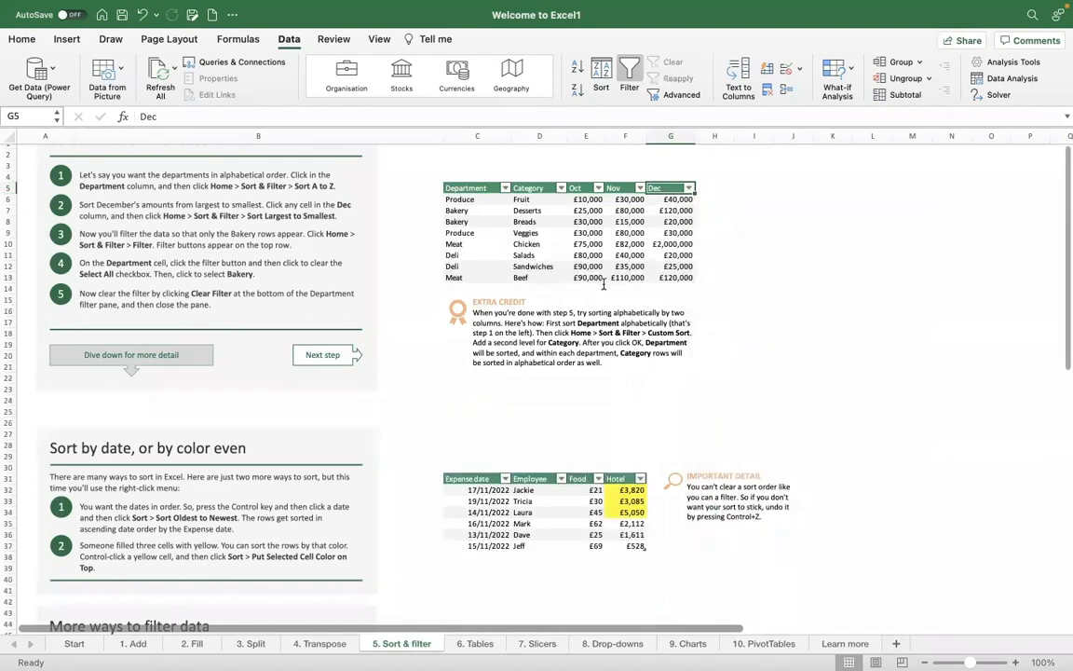
left_click(624, 72)
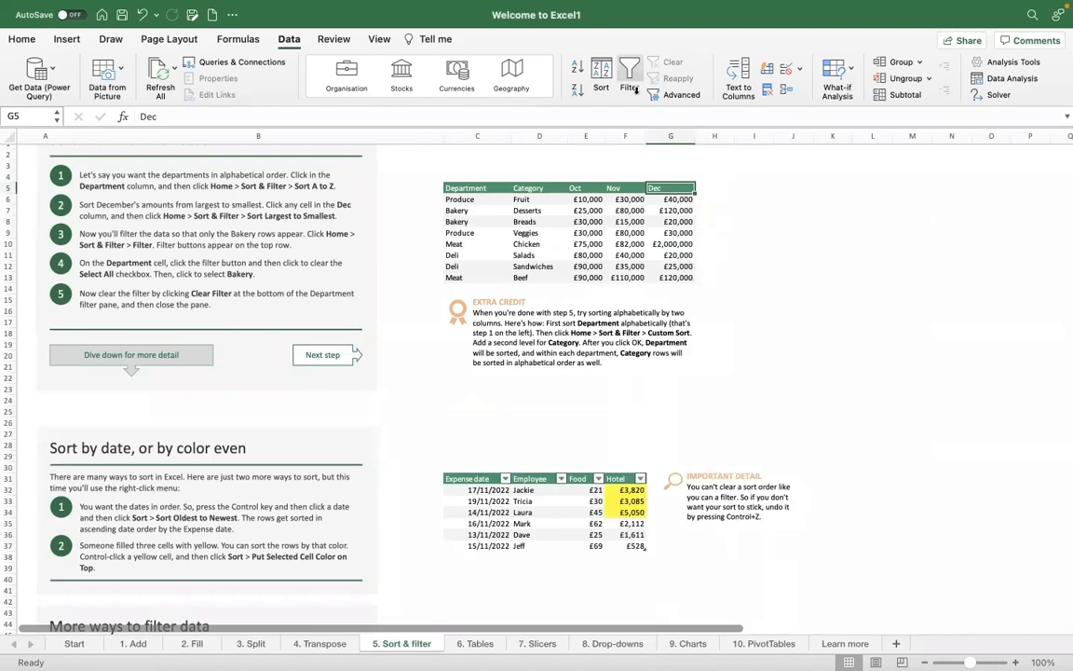
left_click(621, 479)
left_click(630, 75)
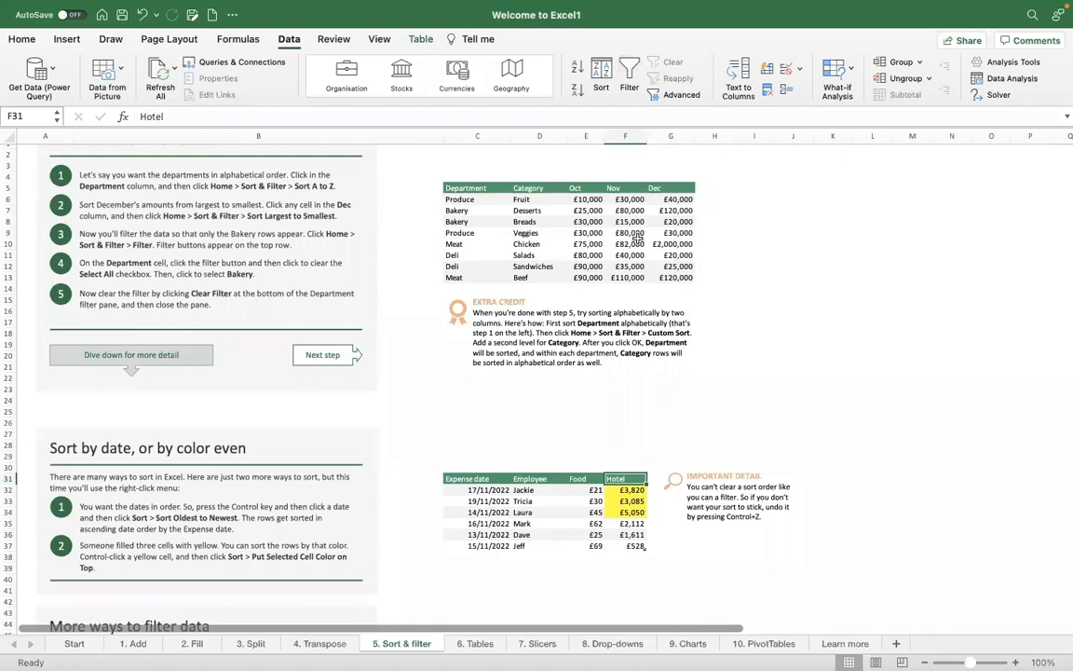
left_click(629, 67)
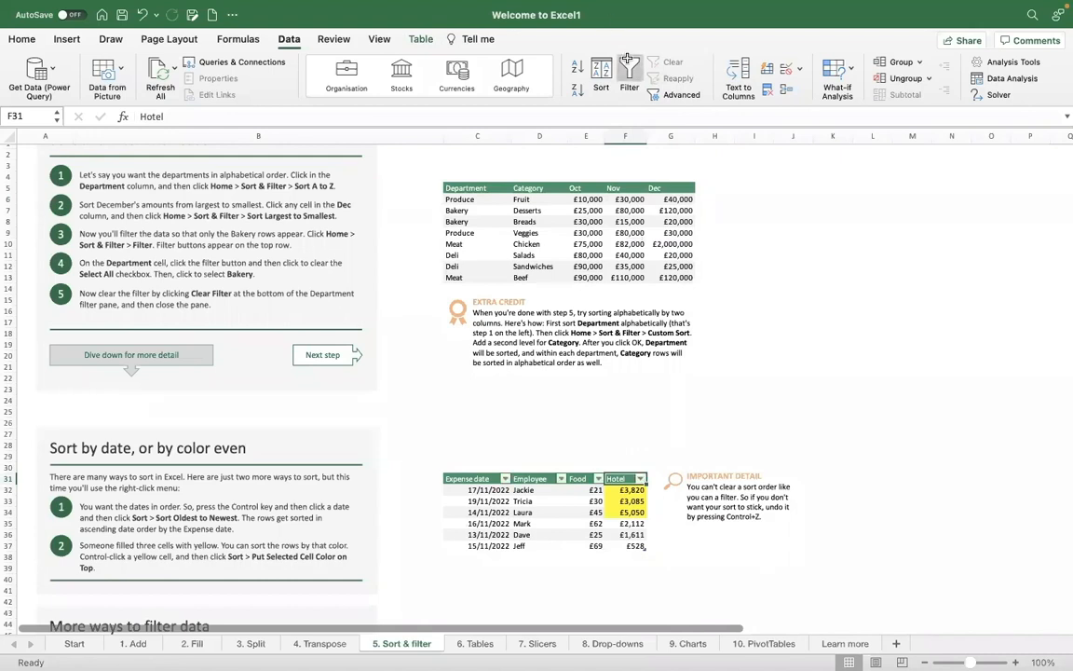
left_click(628, 60)
Try turning filtering on and off for the department table, from the Dec header and from the whole header row.
left_click(674, 189)
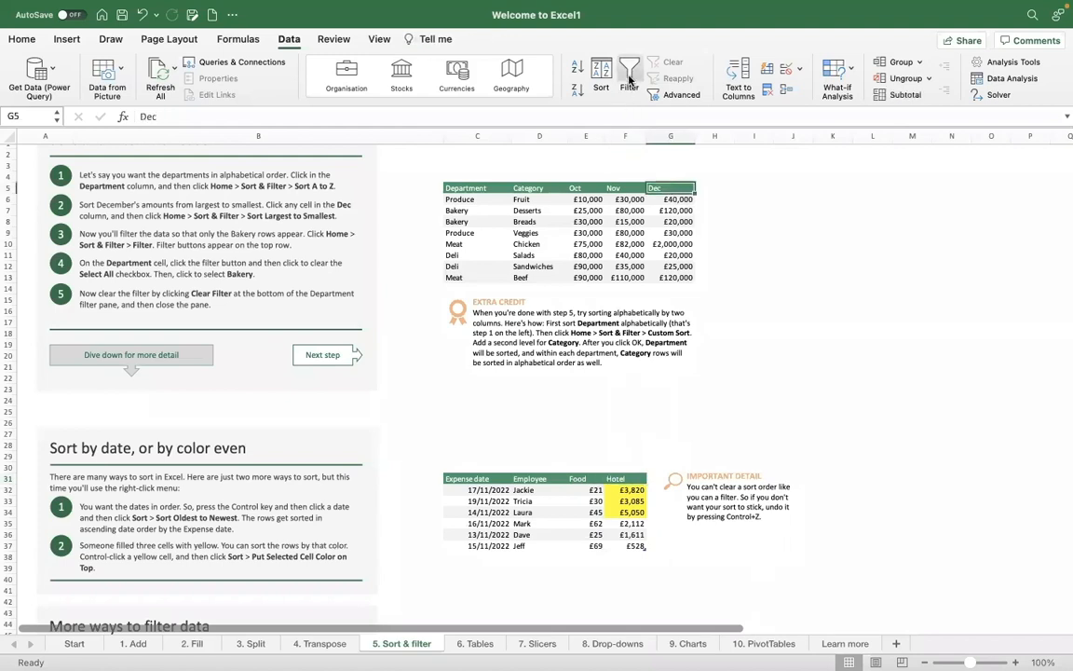
left_click(629, 71)
left_click(634, 80)
key("shift+Left")
key("shift+Left")
key("shift+Left")
key("shift+Left")
key("shift+Left")
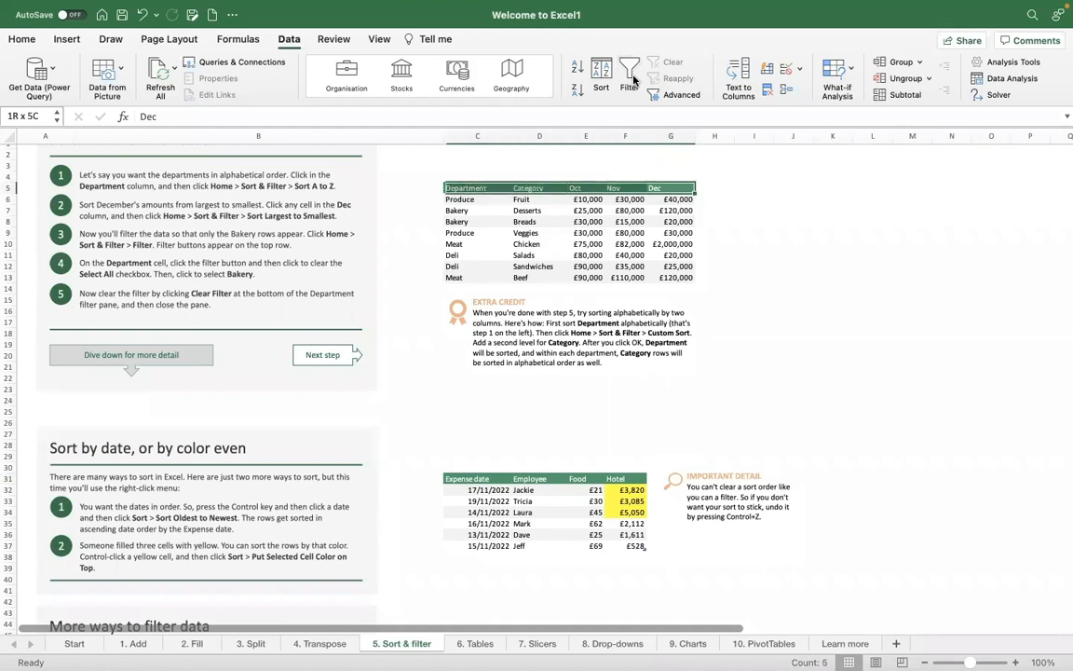
key("shift+Right")
left_click(635, 69)
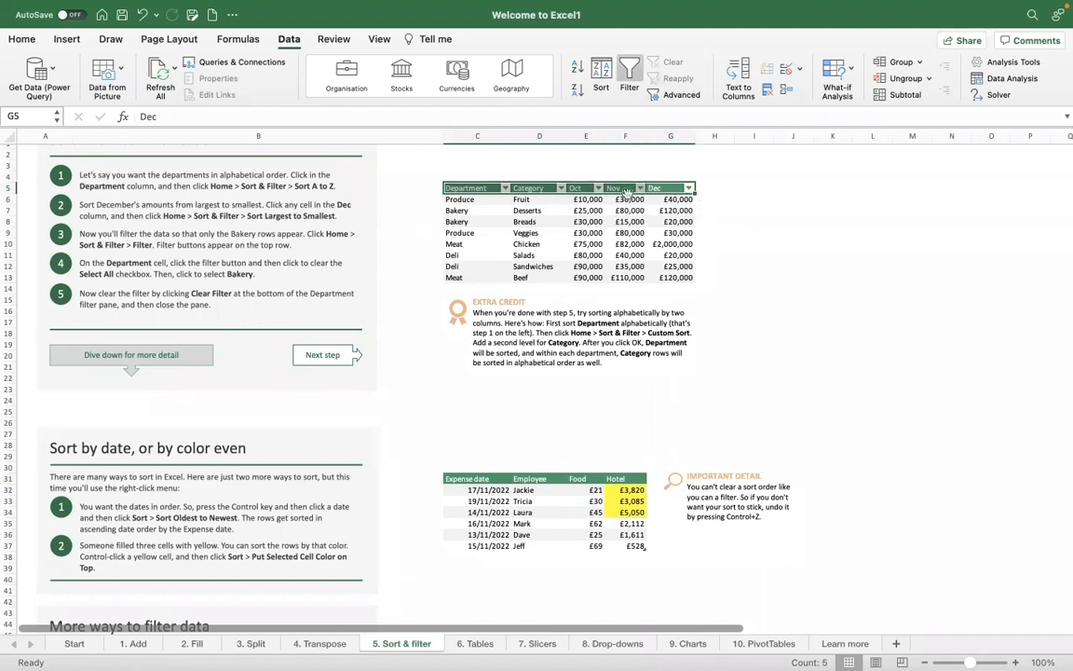
left_click(630, 73)
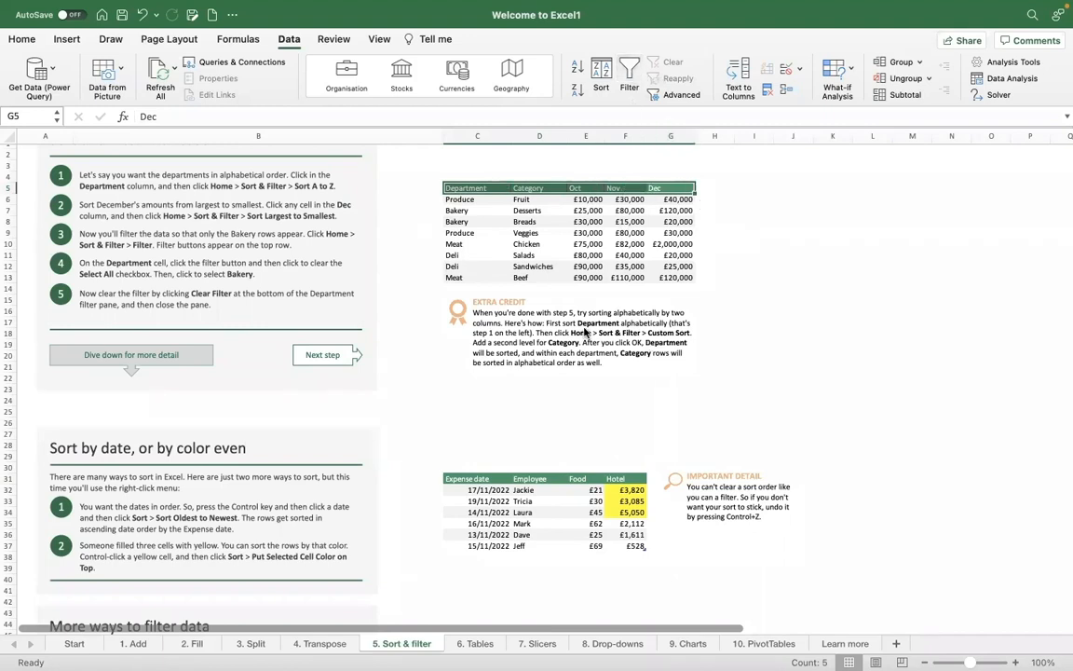
Turn filtering on for the department table from its Dec header cell.
left_click(671, 266)
left_click(674, 190)
left_click(630, 73)
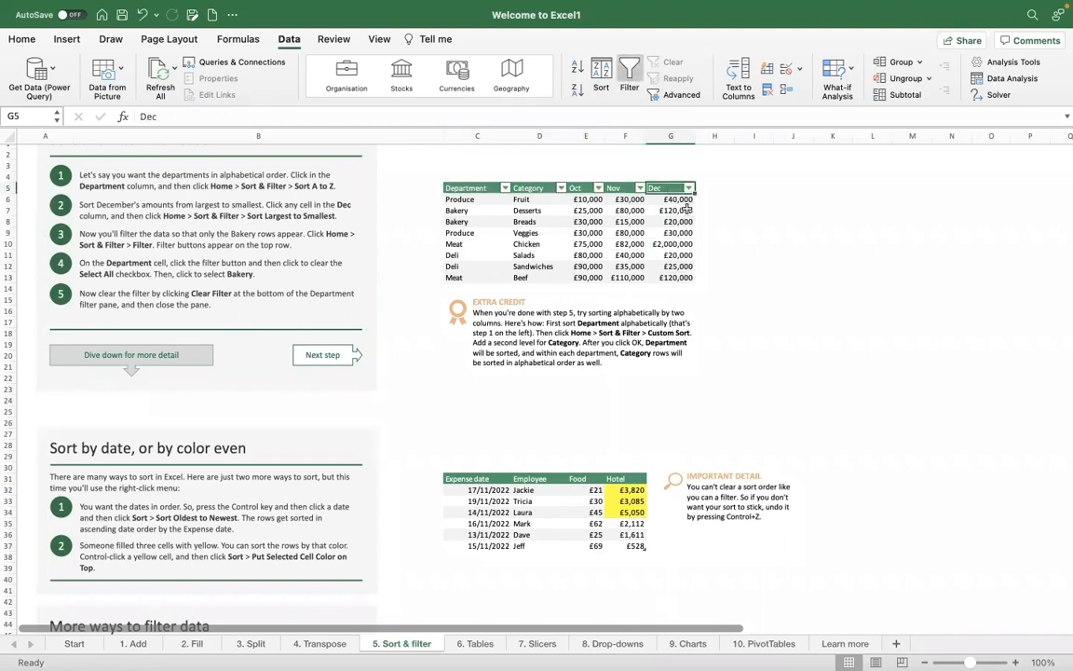
Look through the numeric filter conditions offered for the department table's Dec column.
left_click(689, 189)
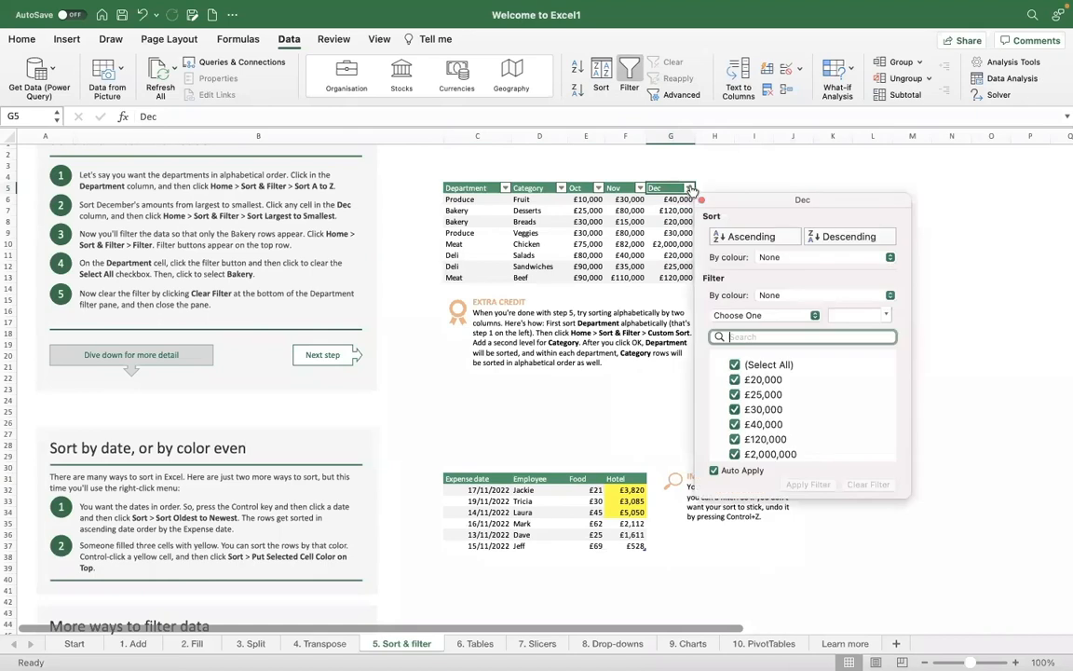
left_click(787, 317)
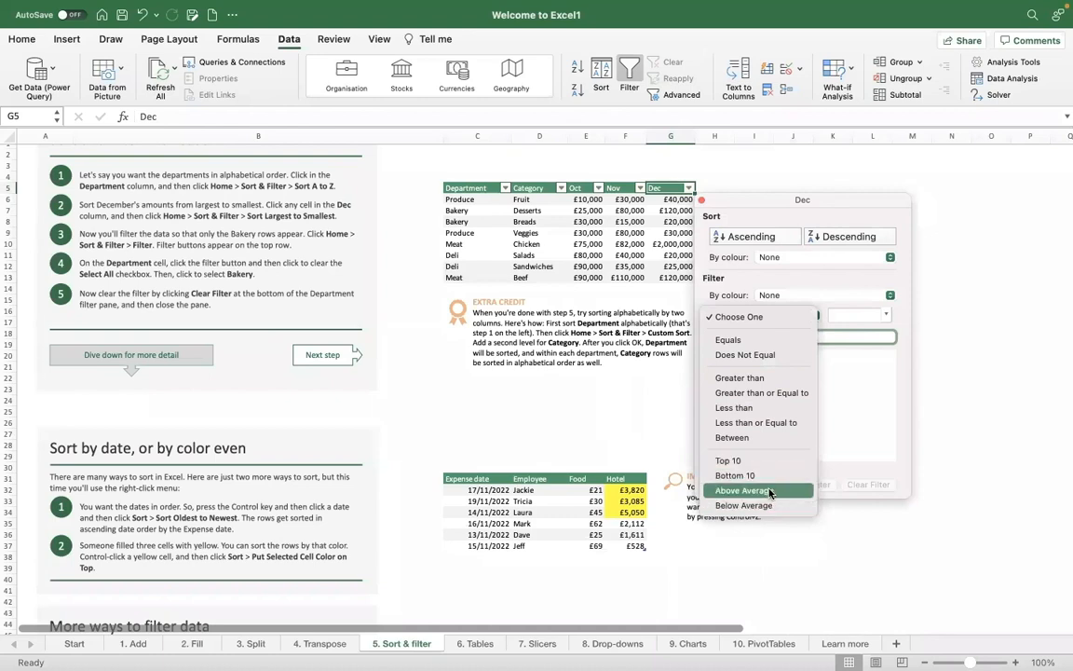
left_click(651, 429)
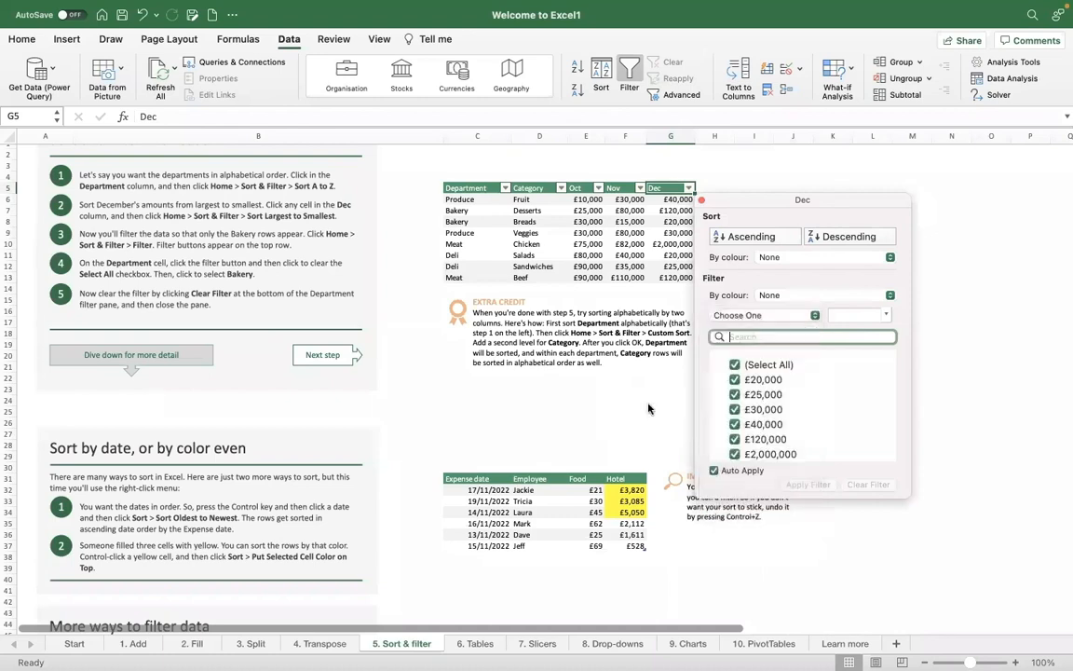
left_click(702, 201)
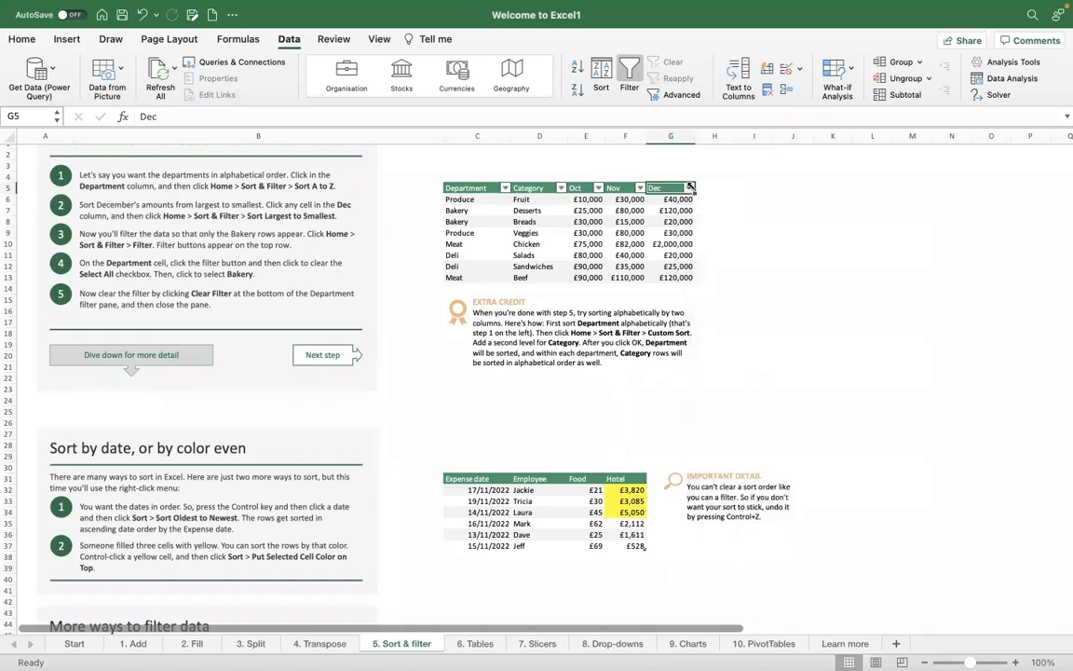
Filter the department table's Dec column to show only Above Average amounts.
left_click(689, 188)
left_click(784, 315)
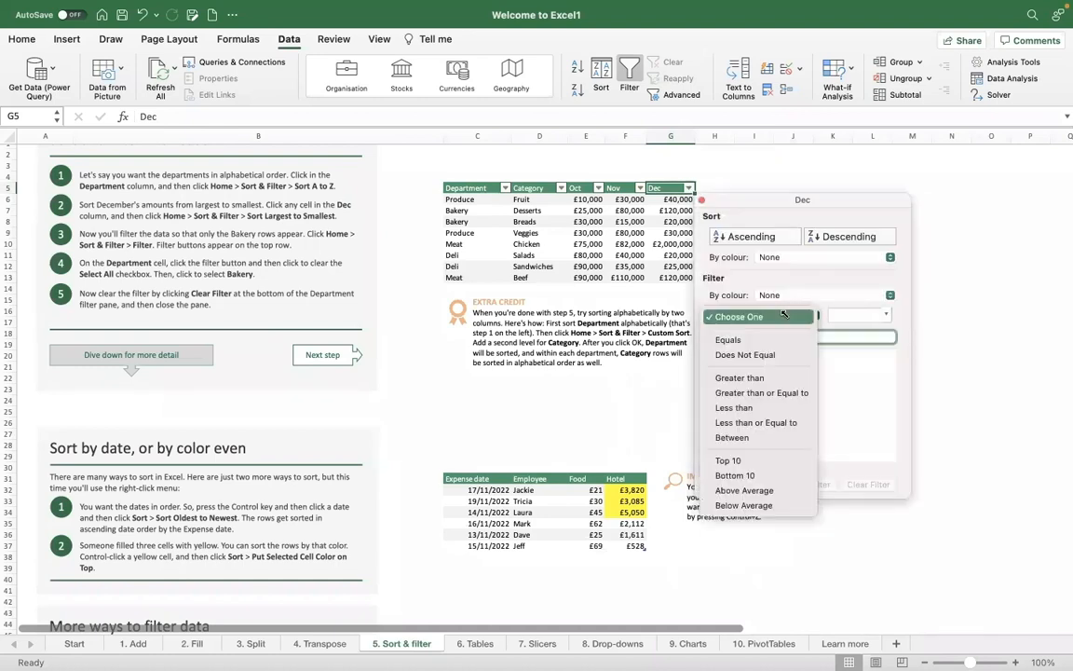
left_click(759, 491)
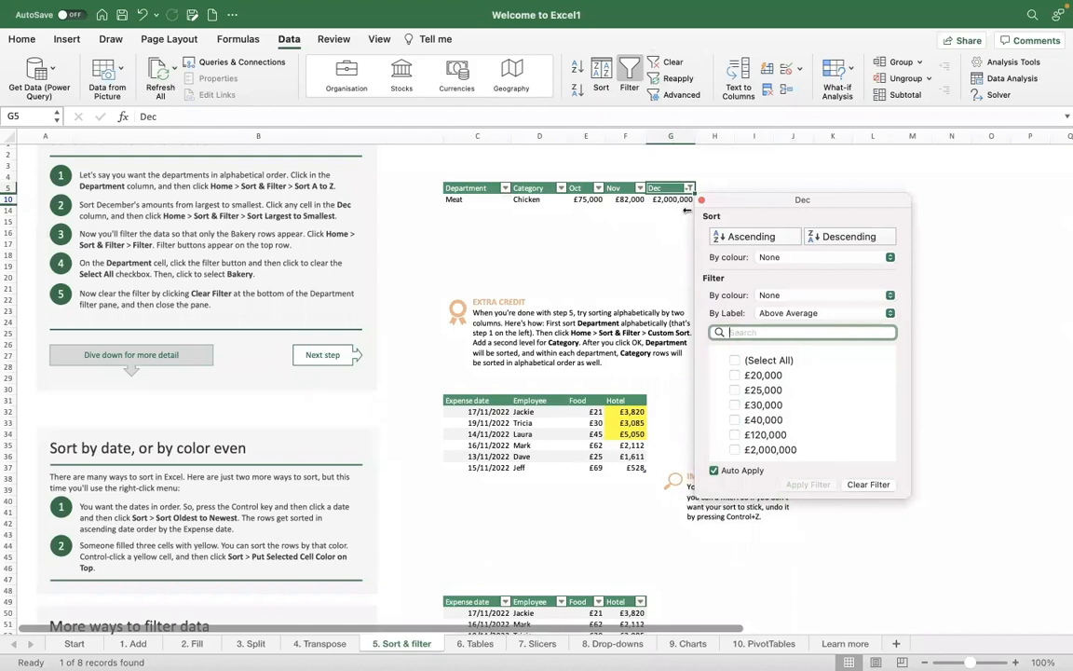
Switch the Dec column's filter to Below Average, close its settings and clear the filter.
left_click(815, 313)
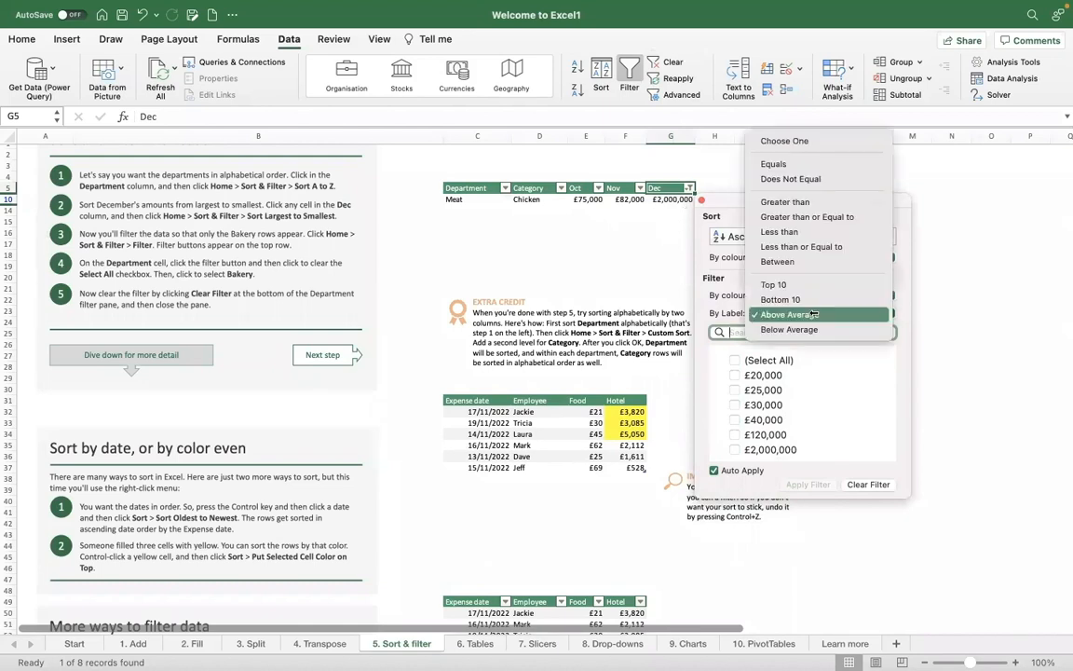
left_click(794, 330)
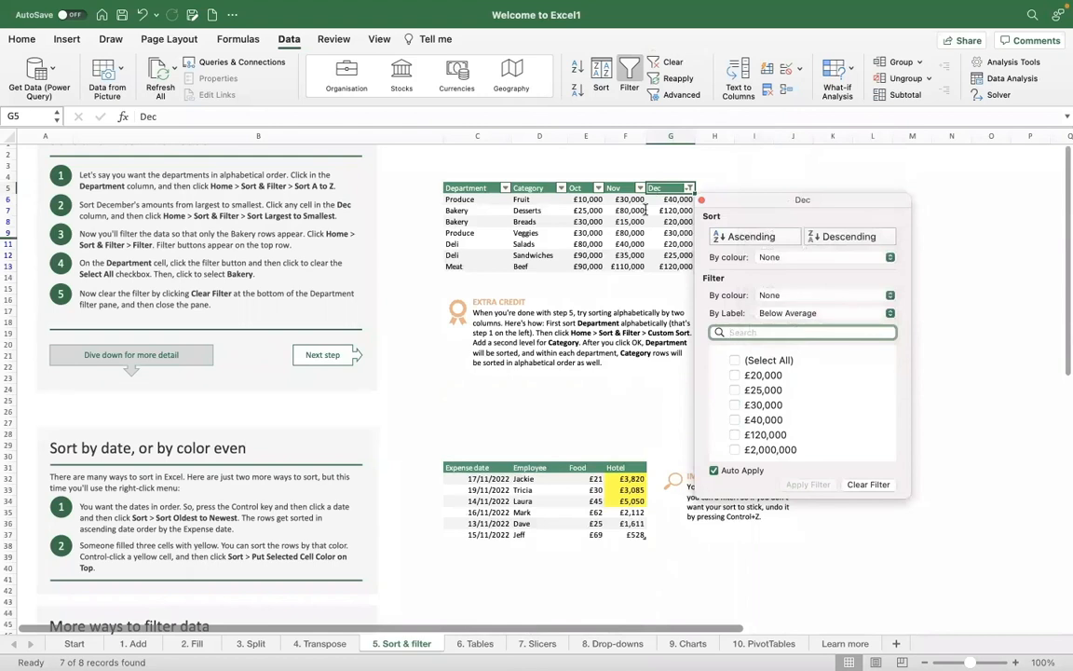
left_click(703, 201)
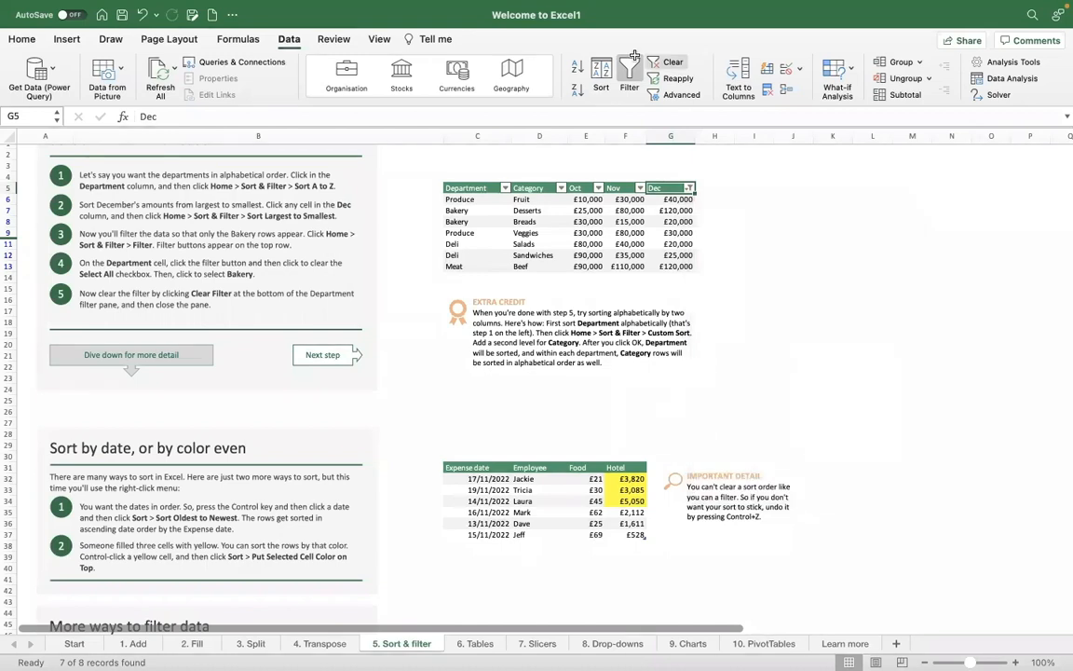
left_click(667, 61)
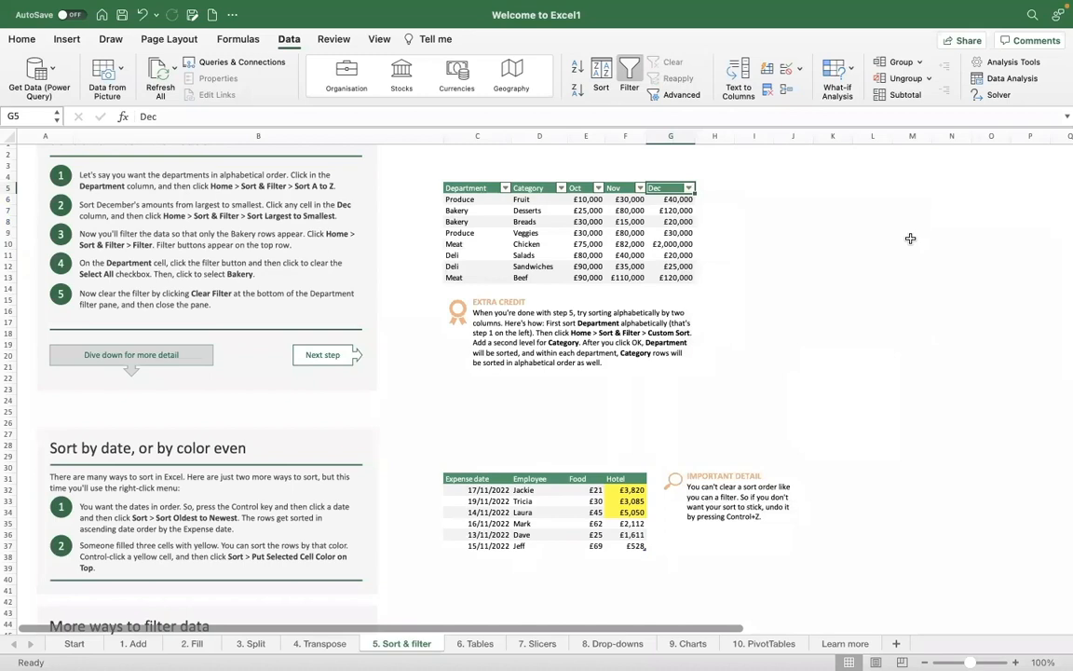
Go to the 6. Tables sheet and bring up its section on calculated columns in tables.
left_click(629, 233)
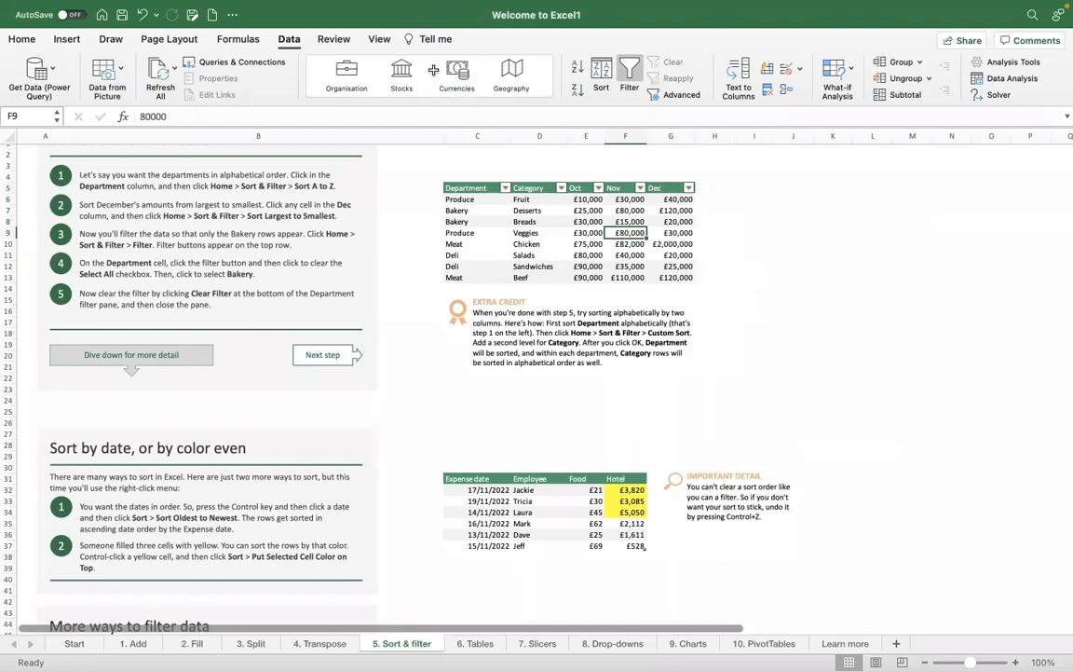
left_click(383, 186)
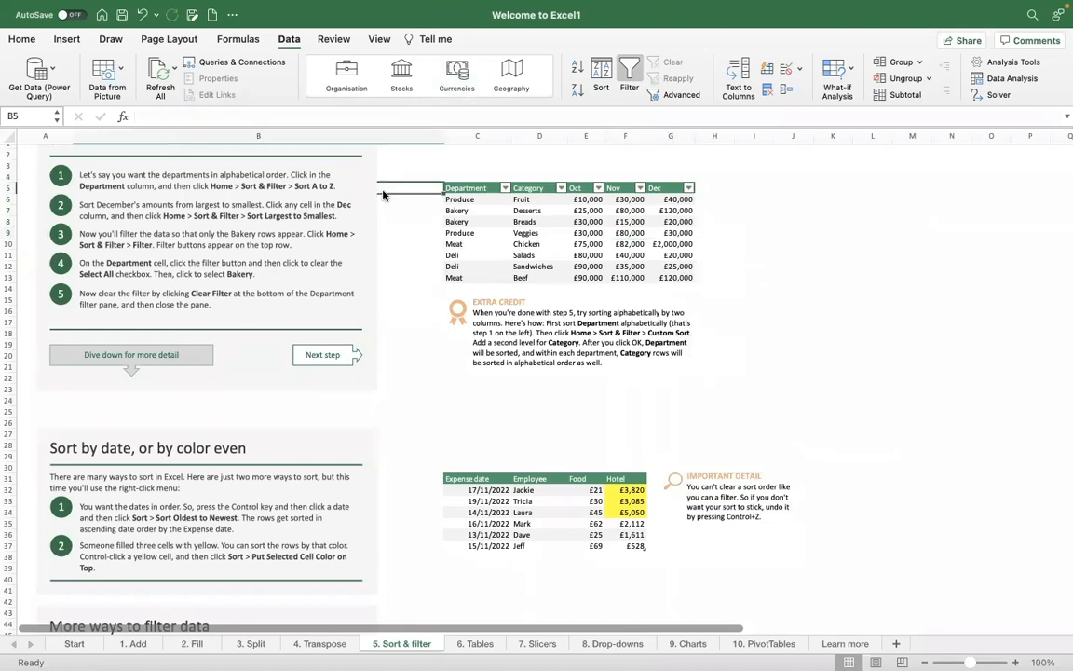
left_click(476, 643)
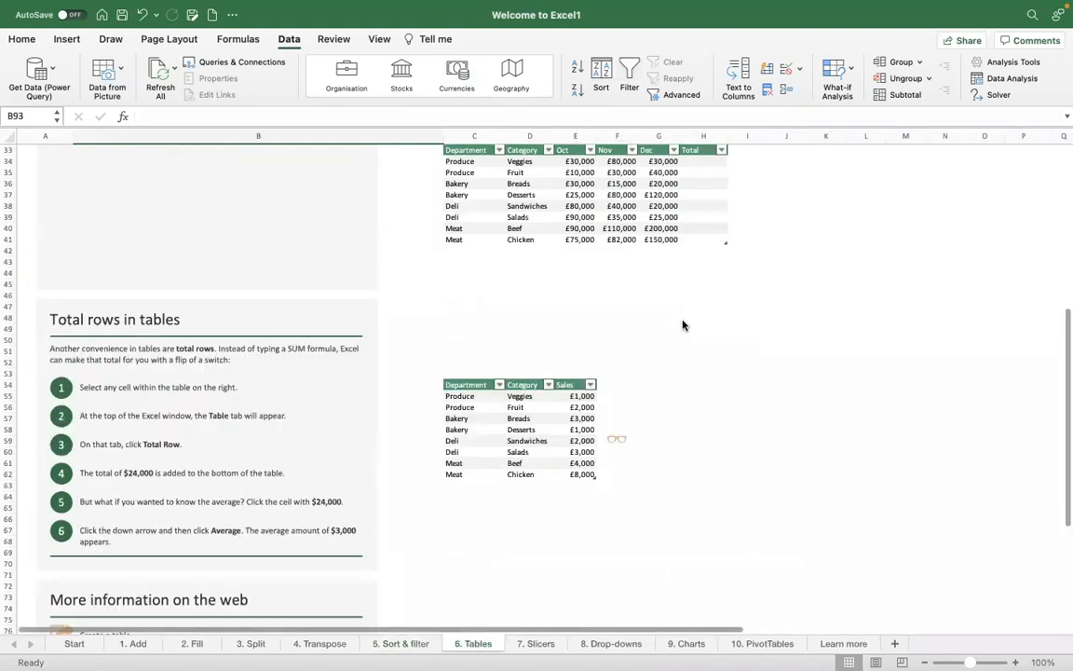
scroll(683, 325, "up", 2)
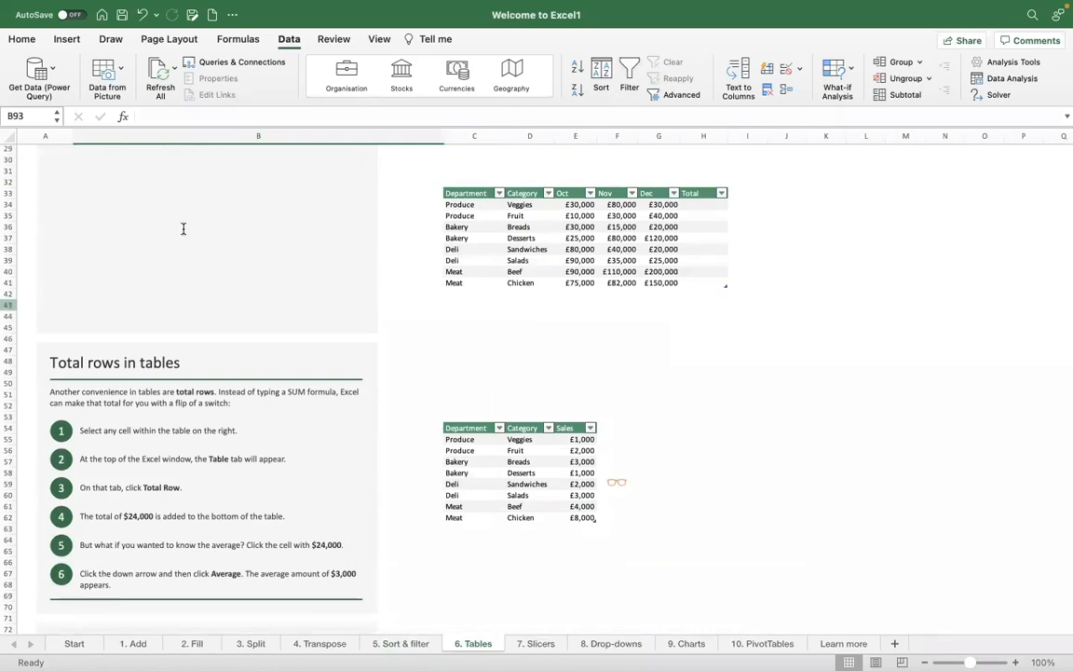
left_click(260, 242)
left_click(354, 290)
scroll(359, 293, "up", 4)
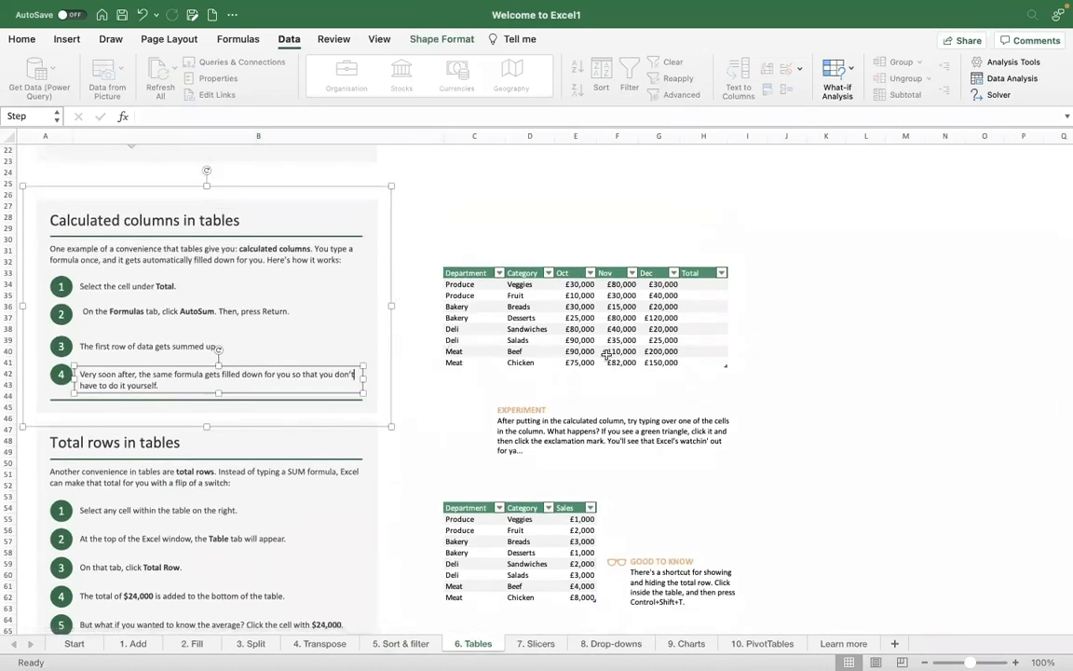
left_click(67, 39)
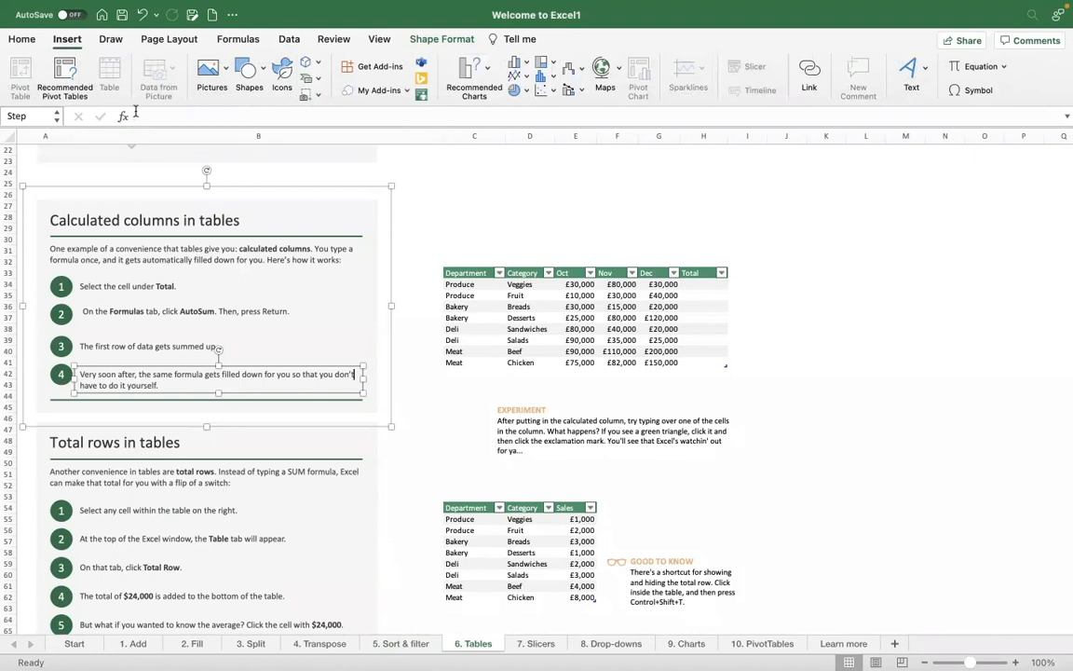
left_click(866, 229)
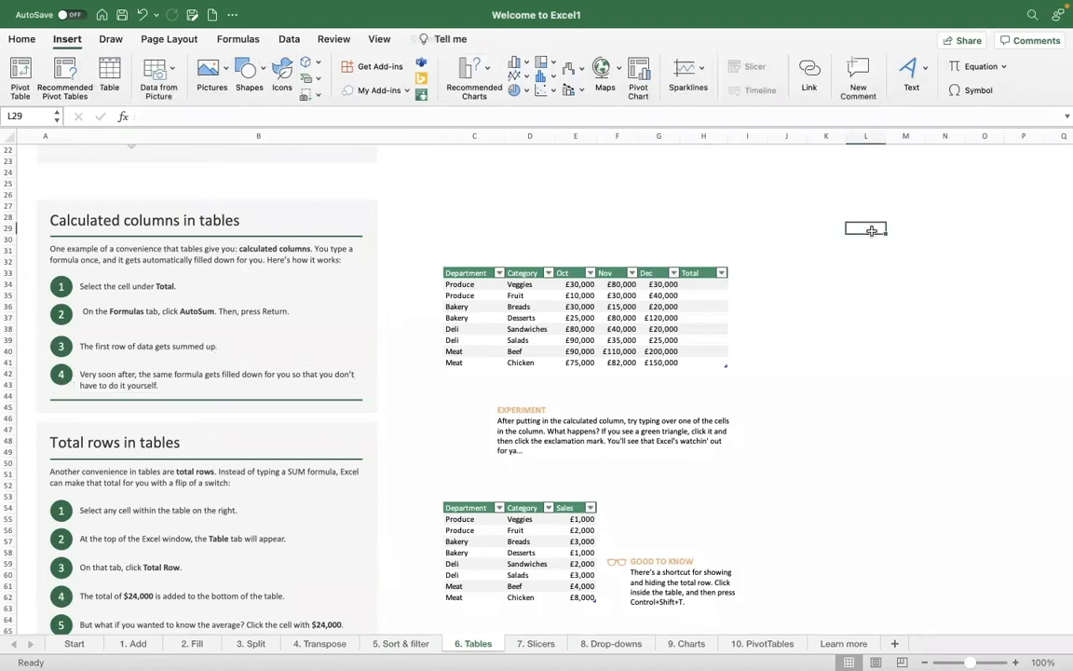
left_click(108, 75)
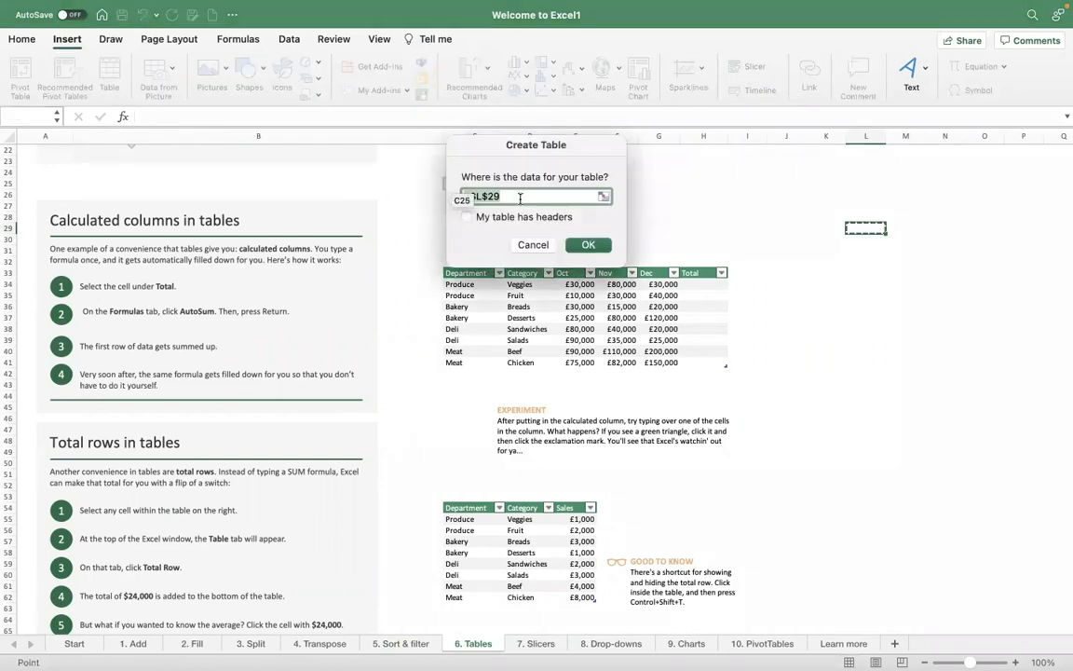
left_click(534, 245)
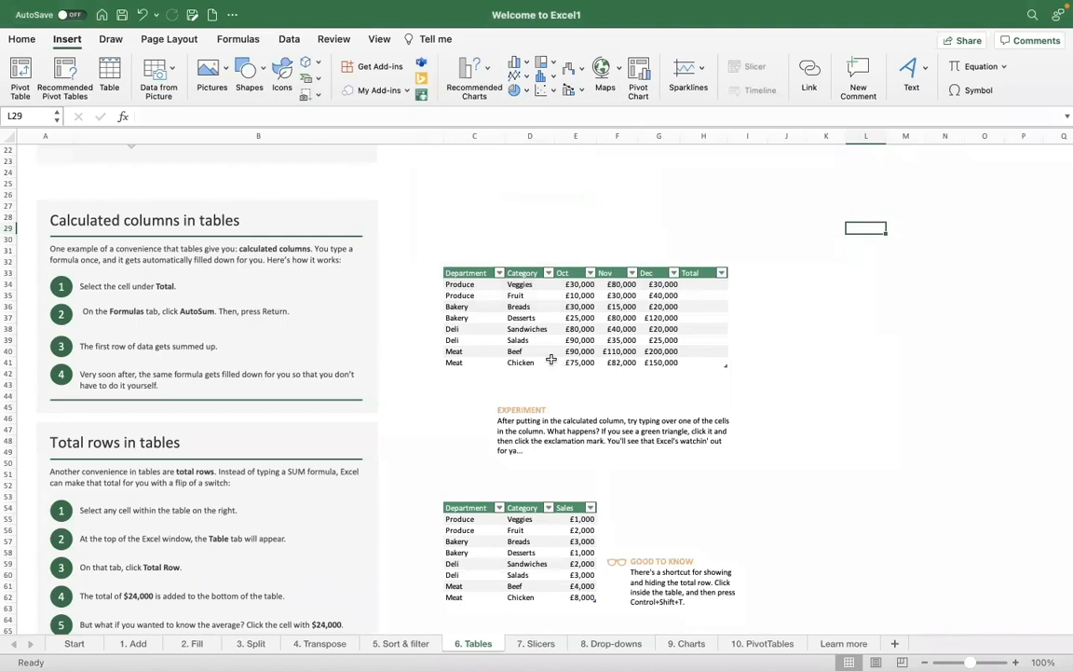
left_click(697, 274)
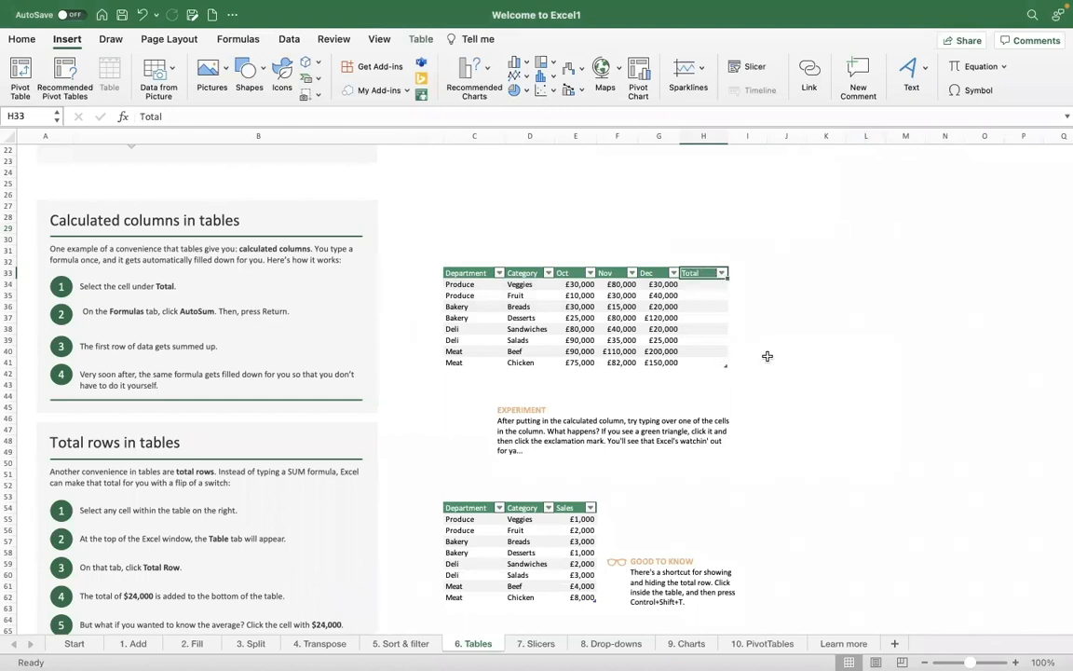
left_click(713, 367)
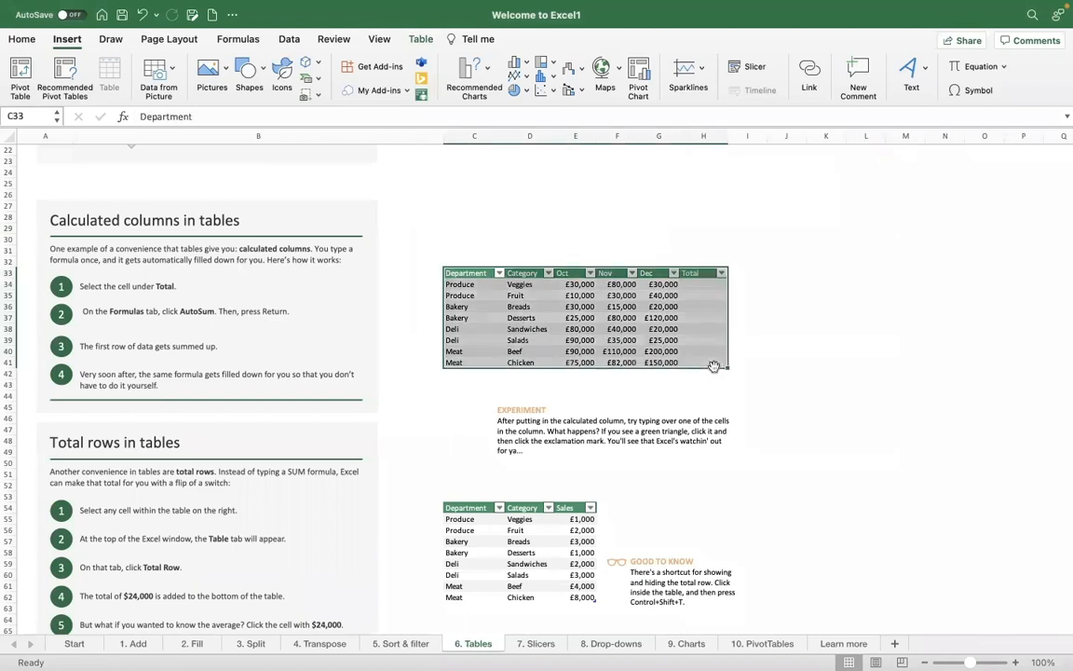
left_click(781, 386)
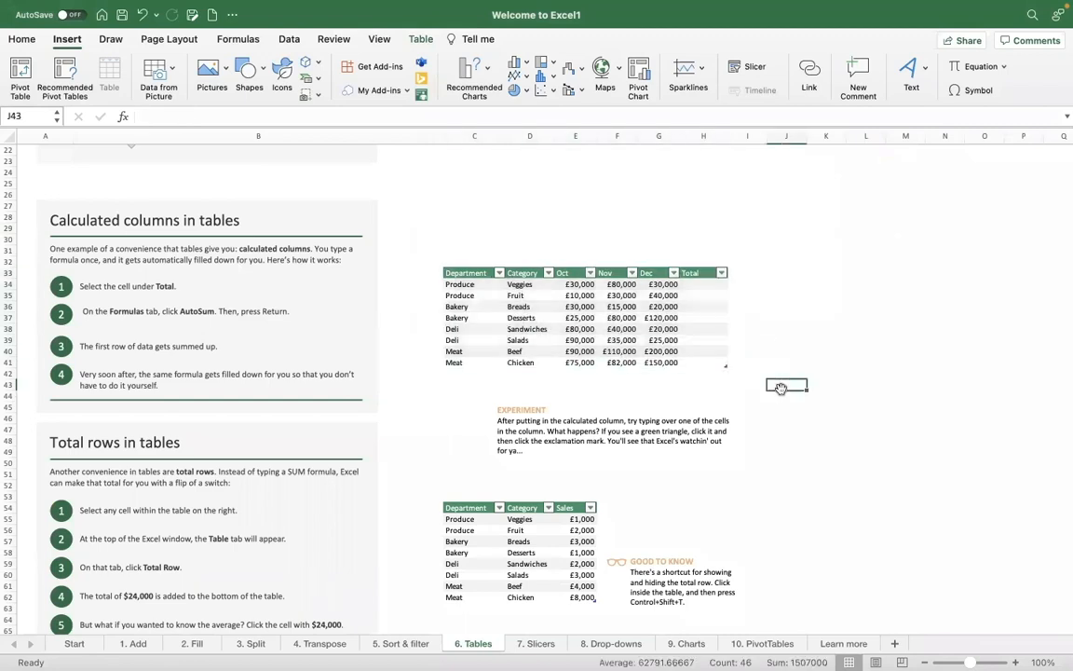
left_click(724, 365)
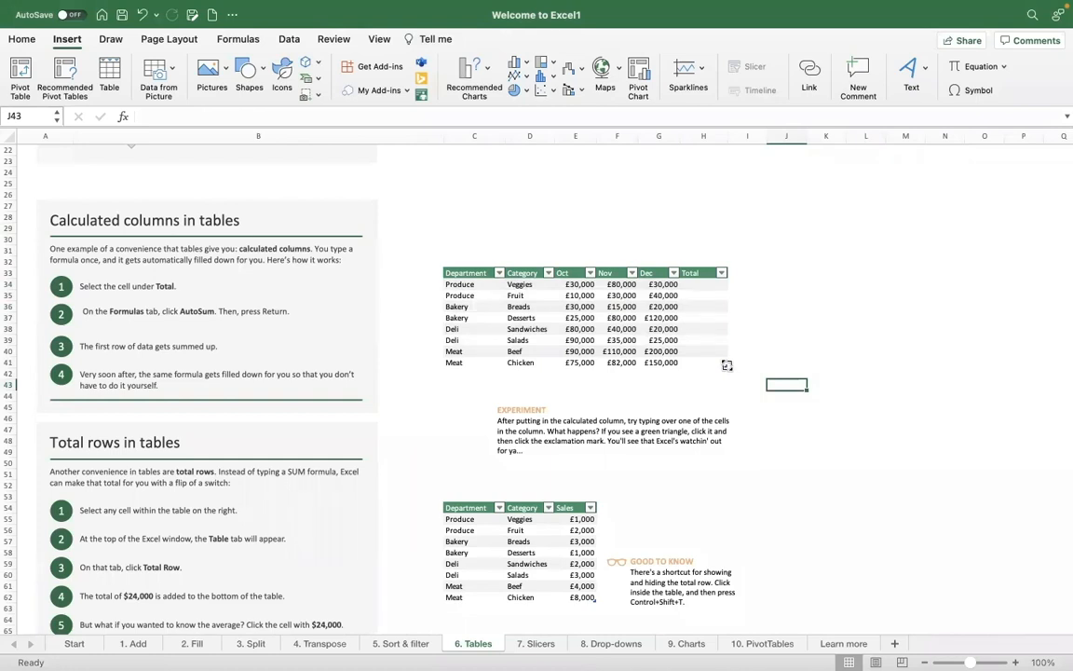
left_click(726, 365)
Try to AutoSum the department table's whole Total column with its header cell included, and discard the formula.
left_click(233, 38)
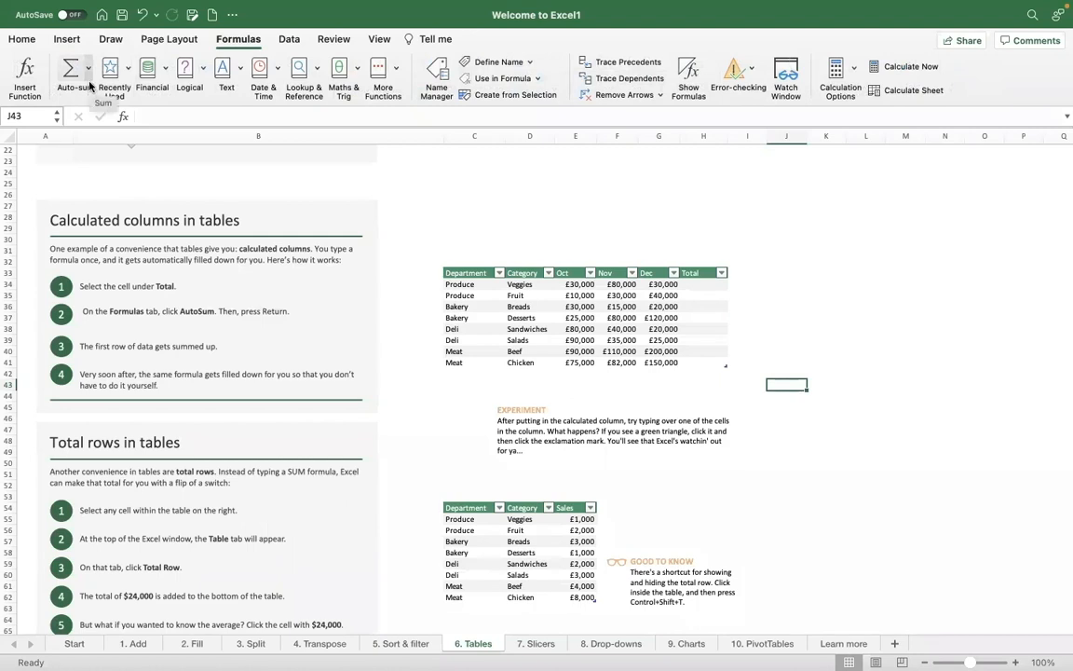
left_click(711, 364)
left_click(700, 271)
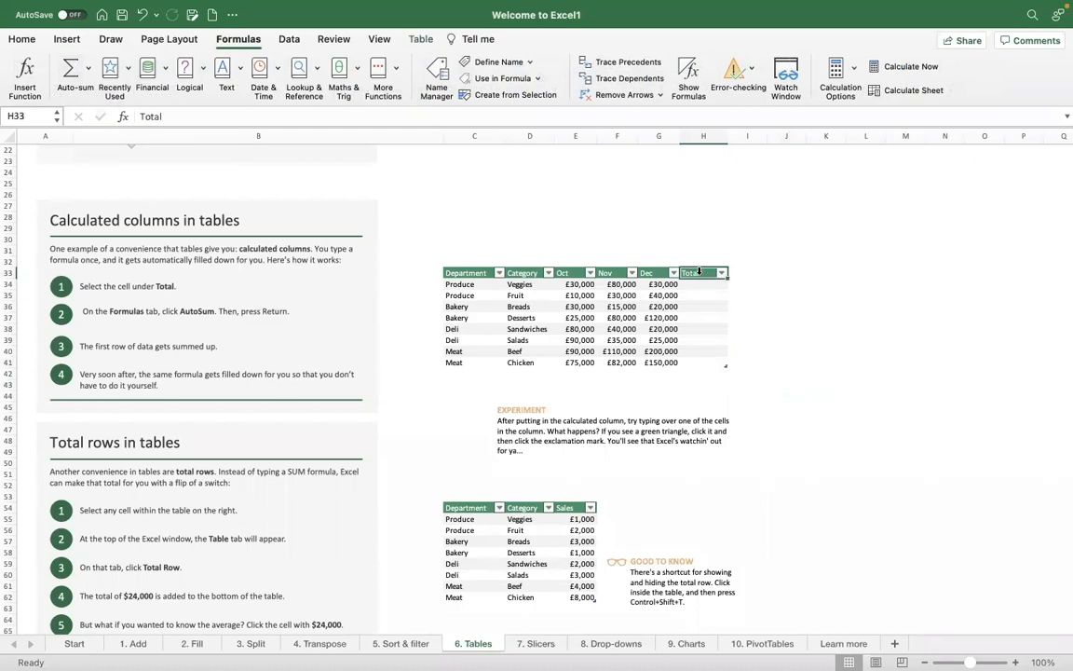
key("shift+Down")
key("shift+Down")
key("shift+Down")
key("shift+Down")
key("shift+Down")
key("shift+Down")
key("shift+Down")
key("shift+Down")
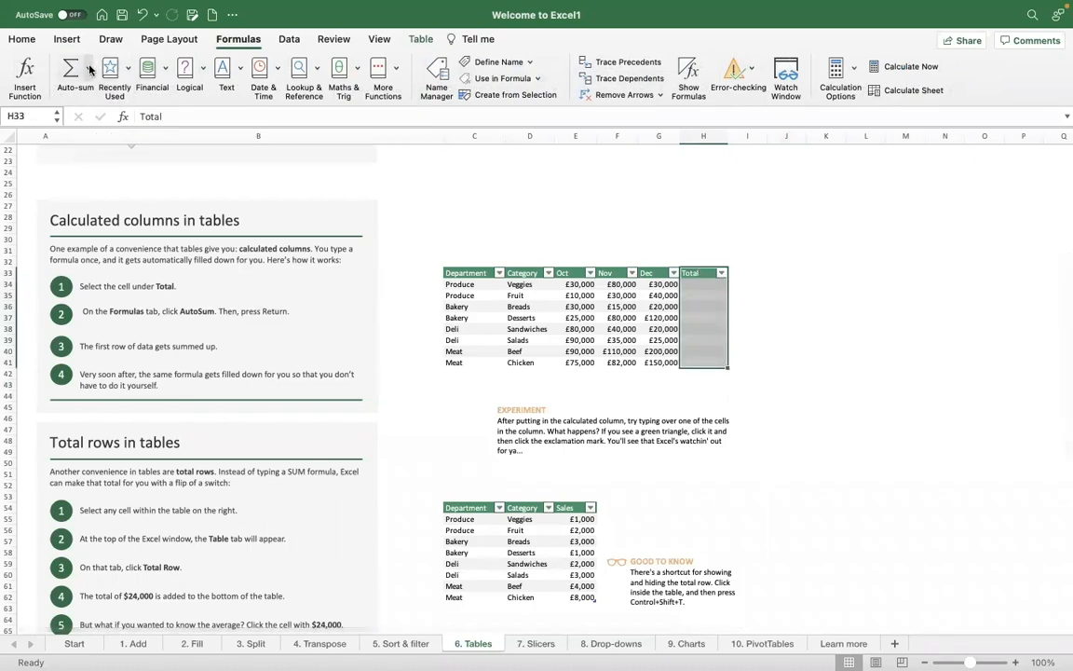
left_click(89, 68)
left_click(105, 91)
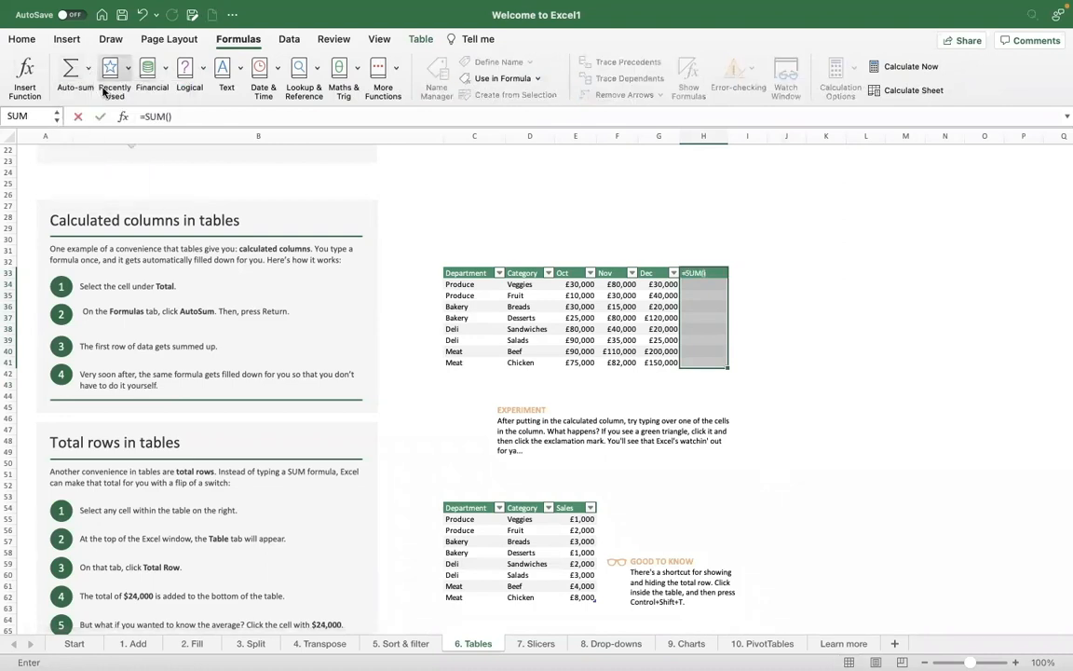
key("Return")
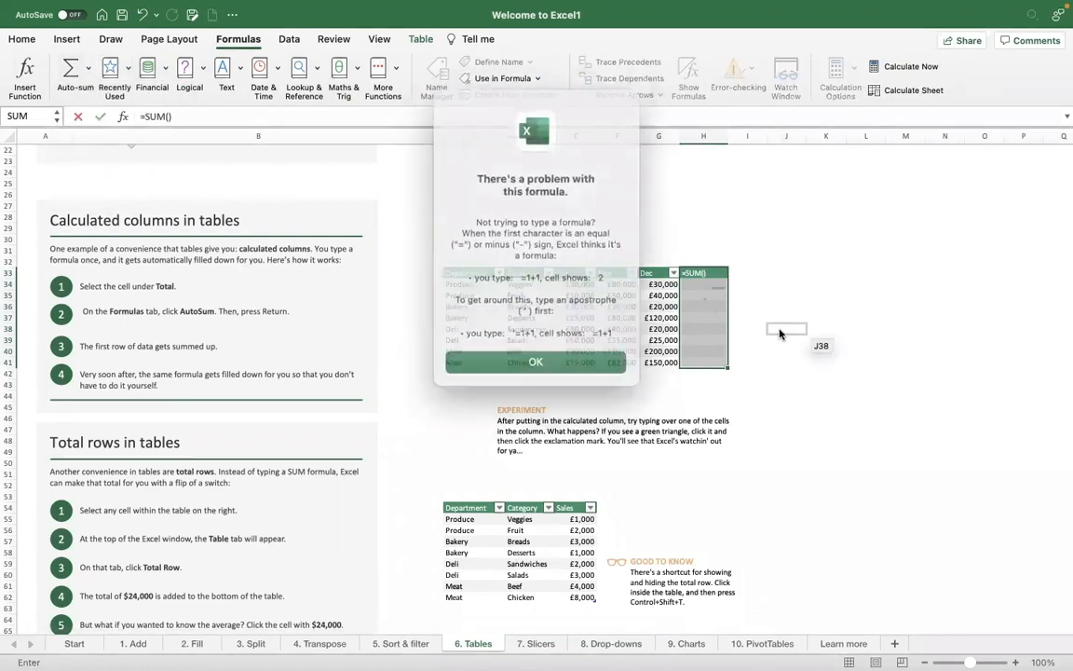
key("Return")
key("Escape")
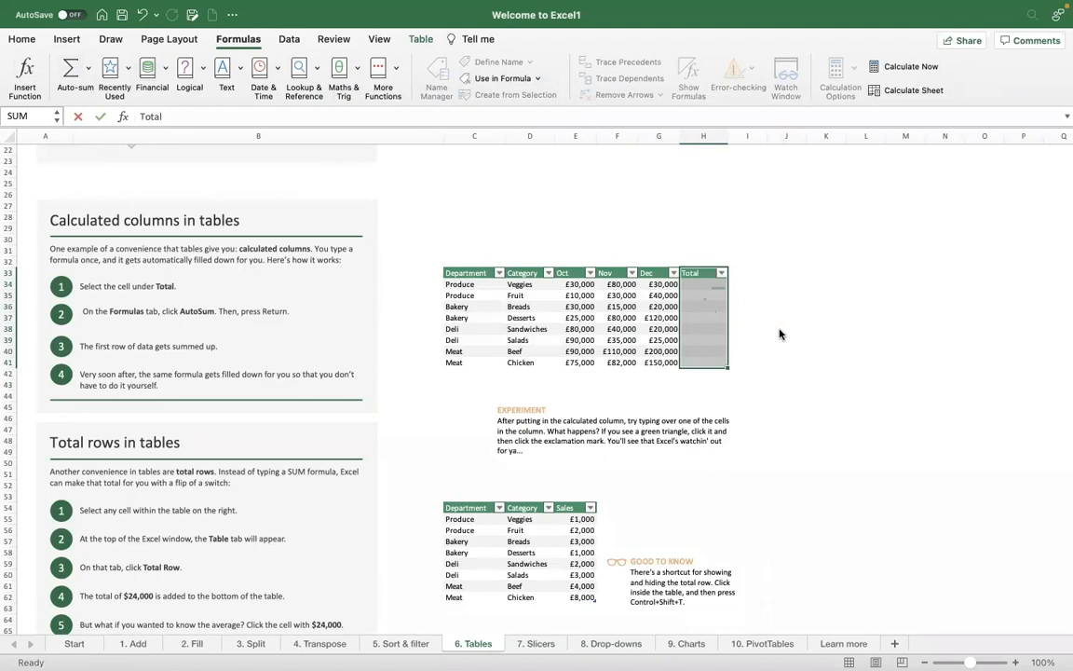
Fill the department table's Total column by applying AutoSum to the first cell under the Total header.
left_click(716, 361)
left_click(705, 283)
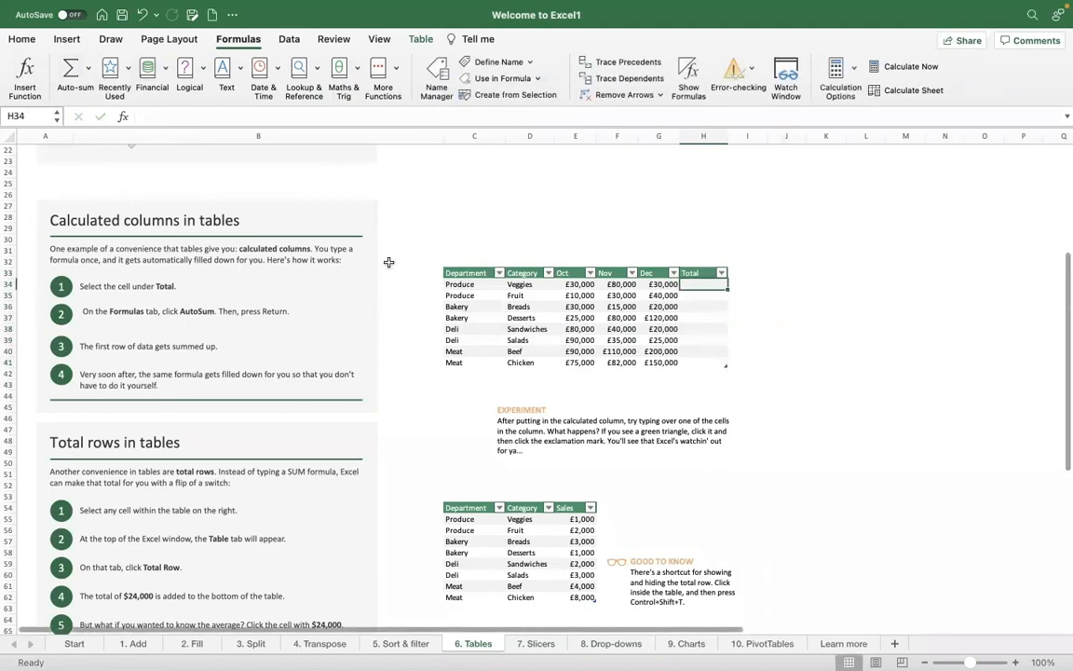
left_click(86, 70)
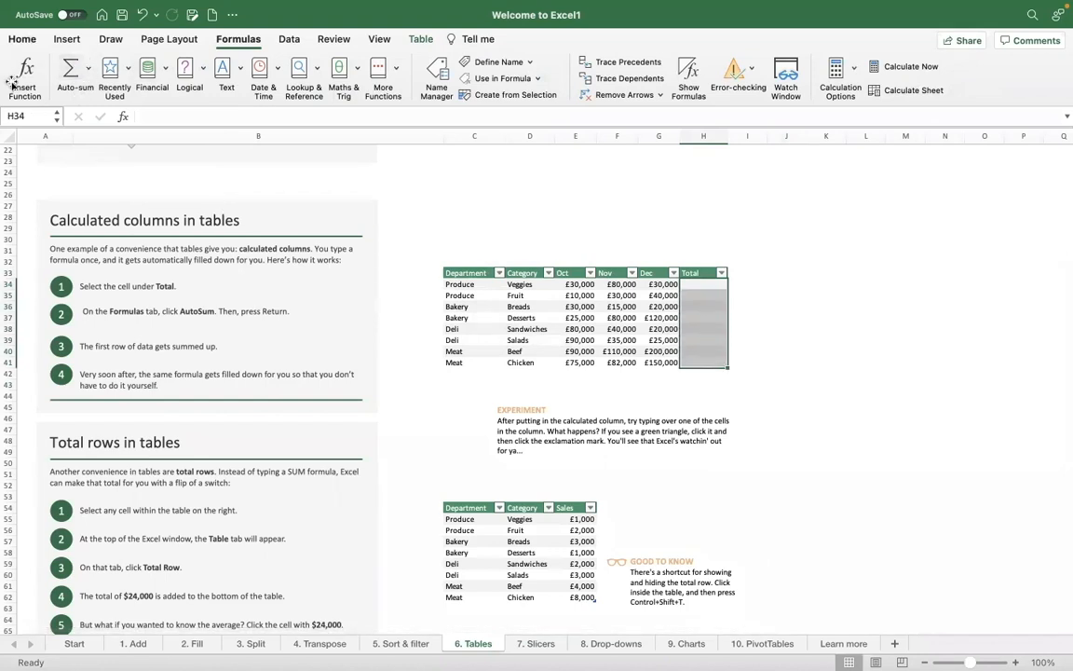
key("Up")
key("Down")
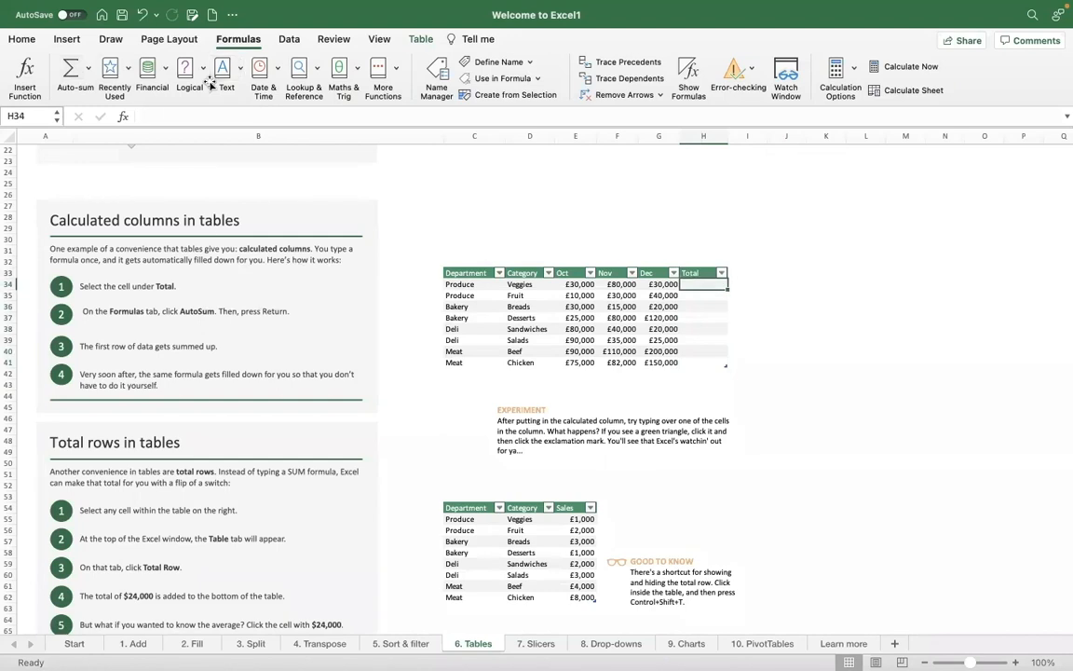
left_click(86, 76)
left_click(100, 92)
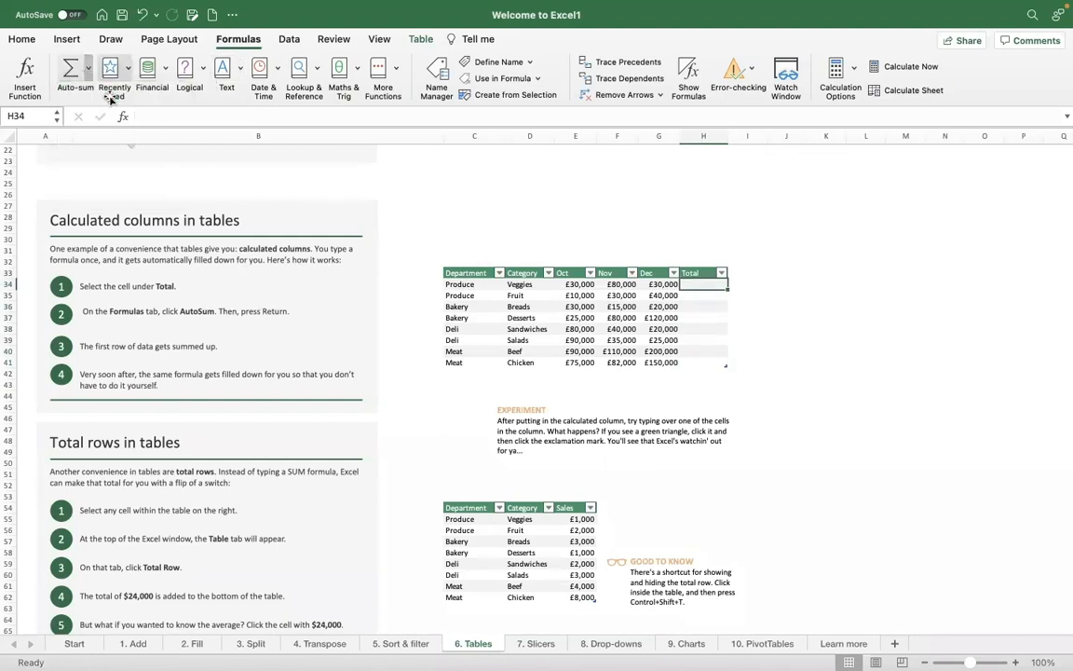
key("Return")
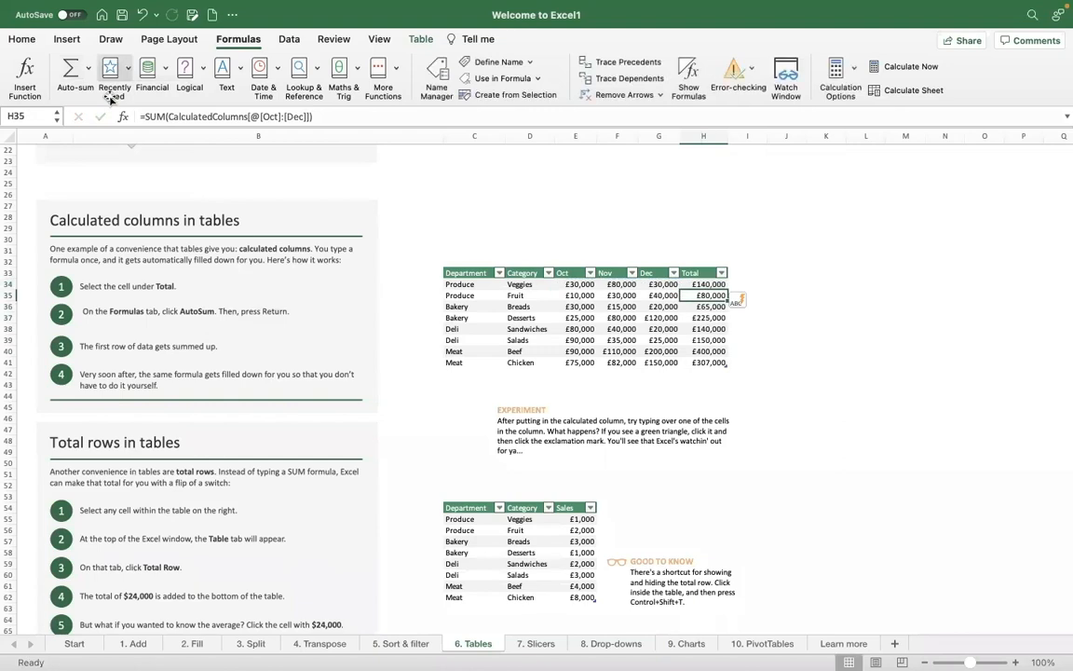
Examine the formula behind the first Total cell of the department table.
key("Up")
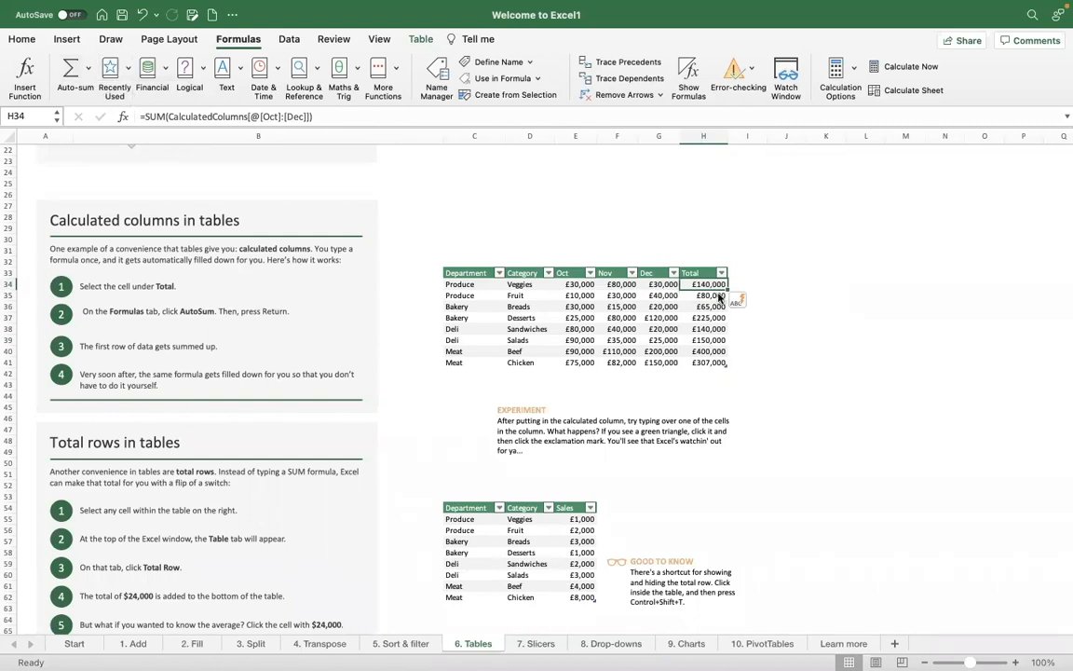
mouse_move(445, 10)
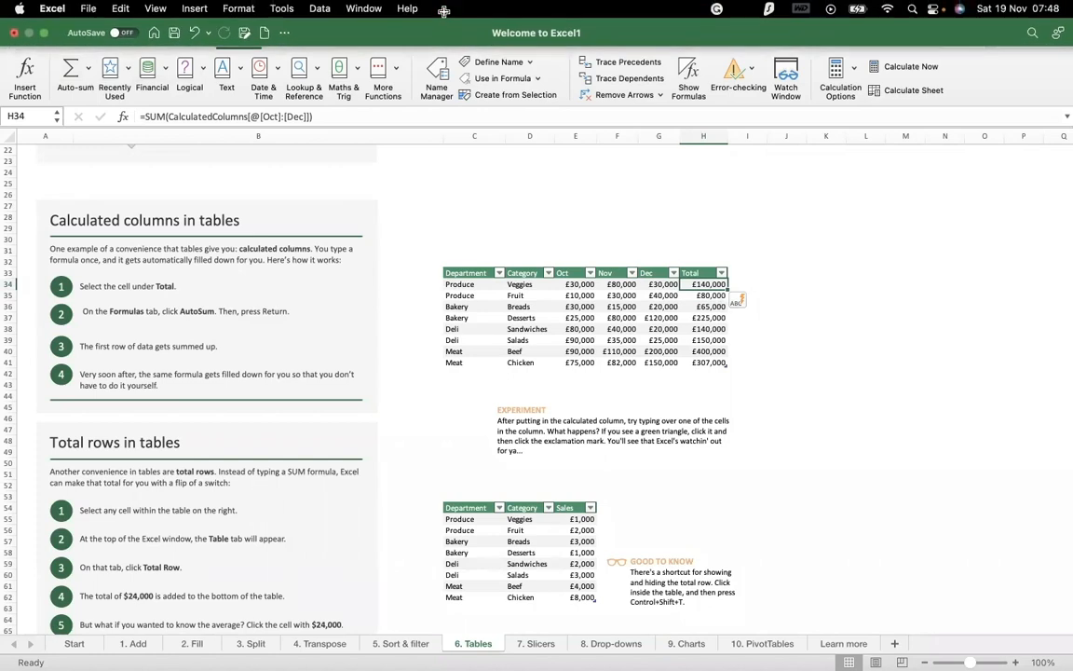
left_click(867, 241)
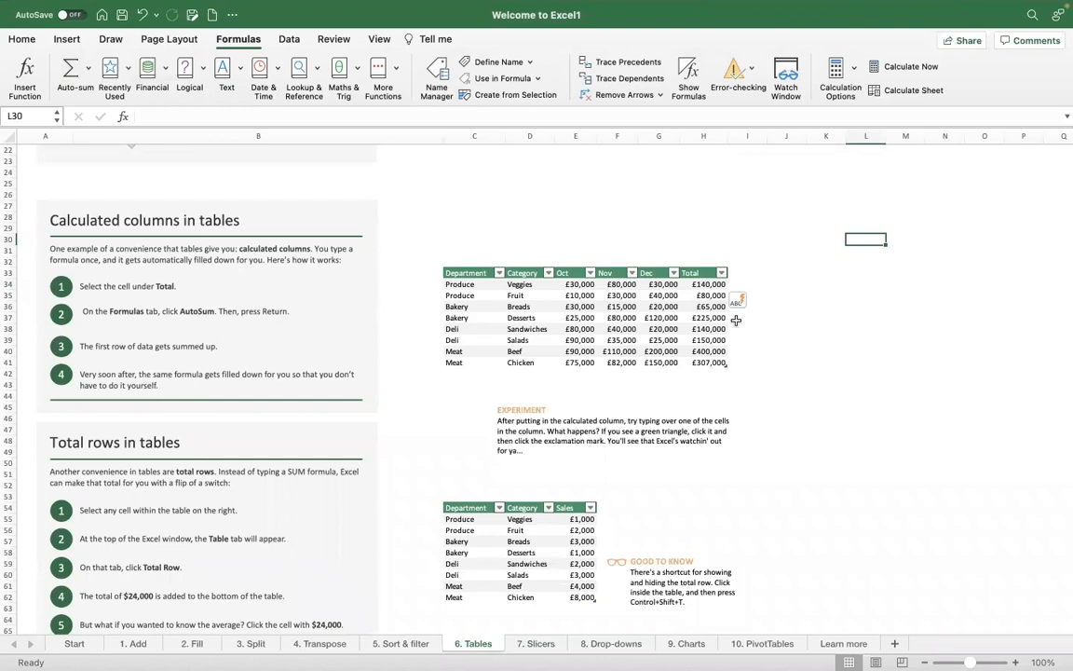
left_click(703, 284)
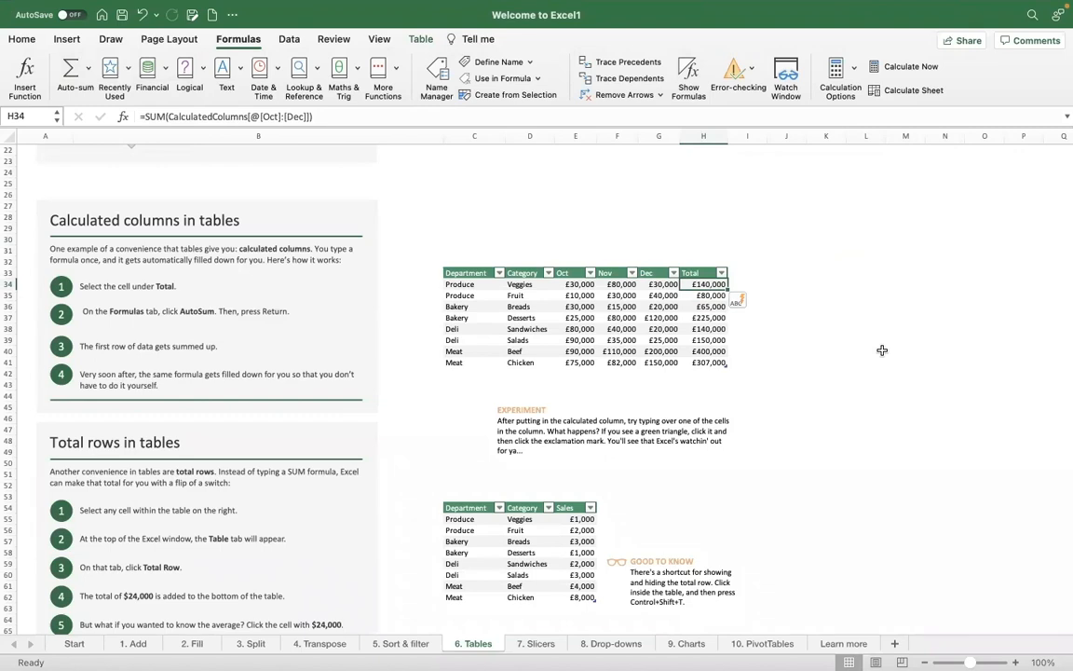
Copy the department table's Oct, Nov and Dec columns with their headers to the empty area starting at L24.
left_click(657, 284)
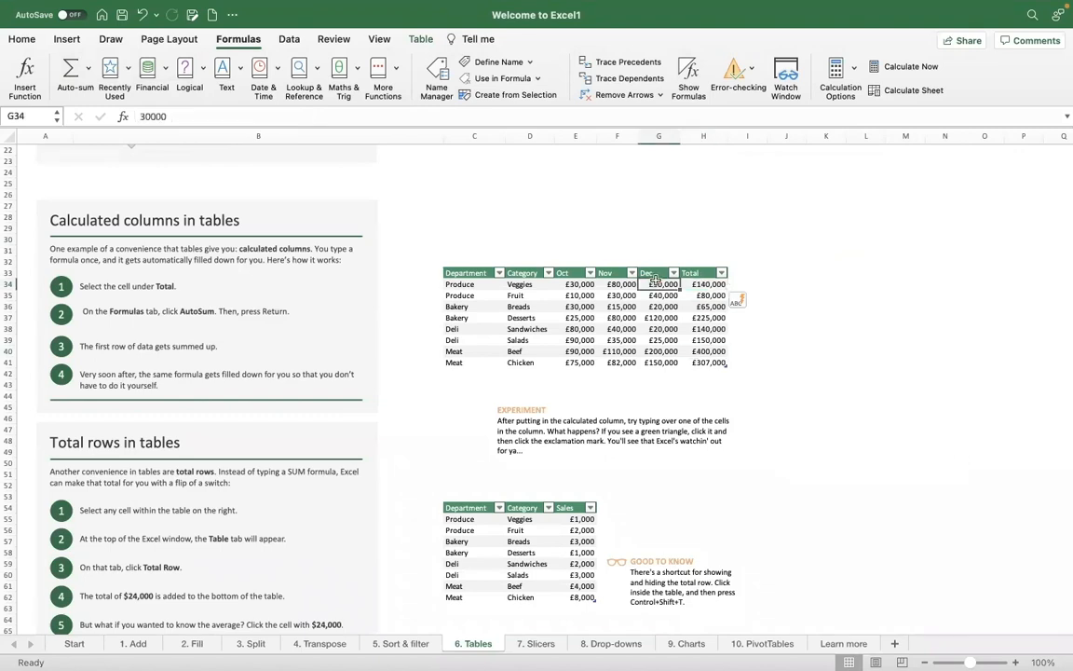
key("Left")
key("Left")
key("Left")
key("Right")
key("Up")
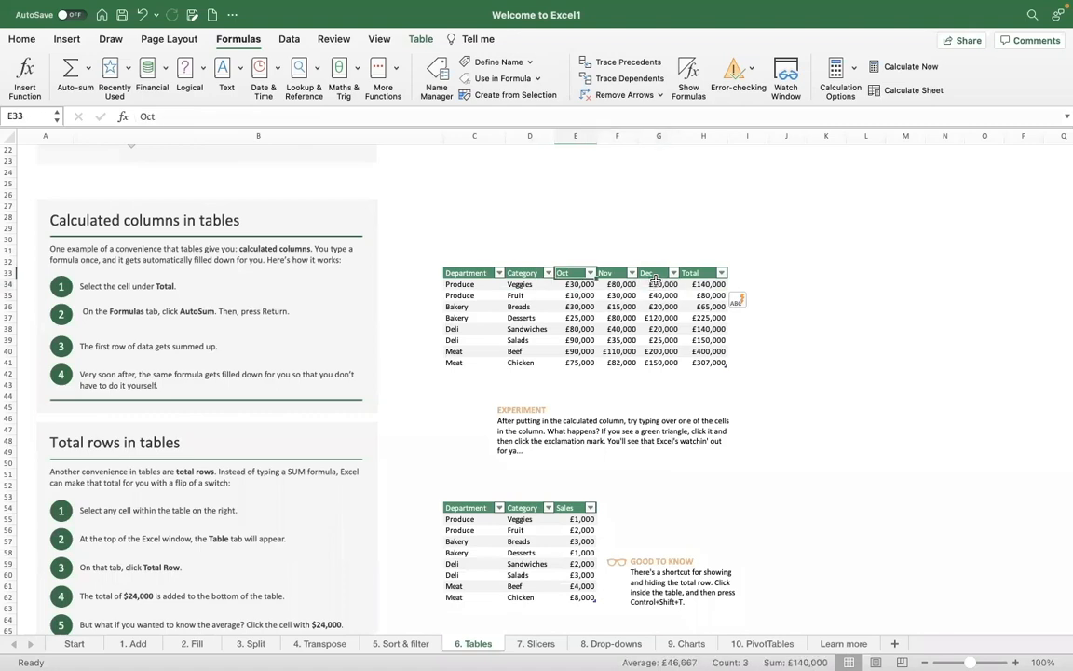
key("shift+Right")
key("shift+Right")
key("shift+Down")
key("shift+Down")
key("shift+Down")
key("shift+Down")
key("shift+Down")
key("shift+Down")
key("shift+Down")
key("shift+Down")
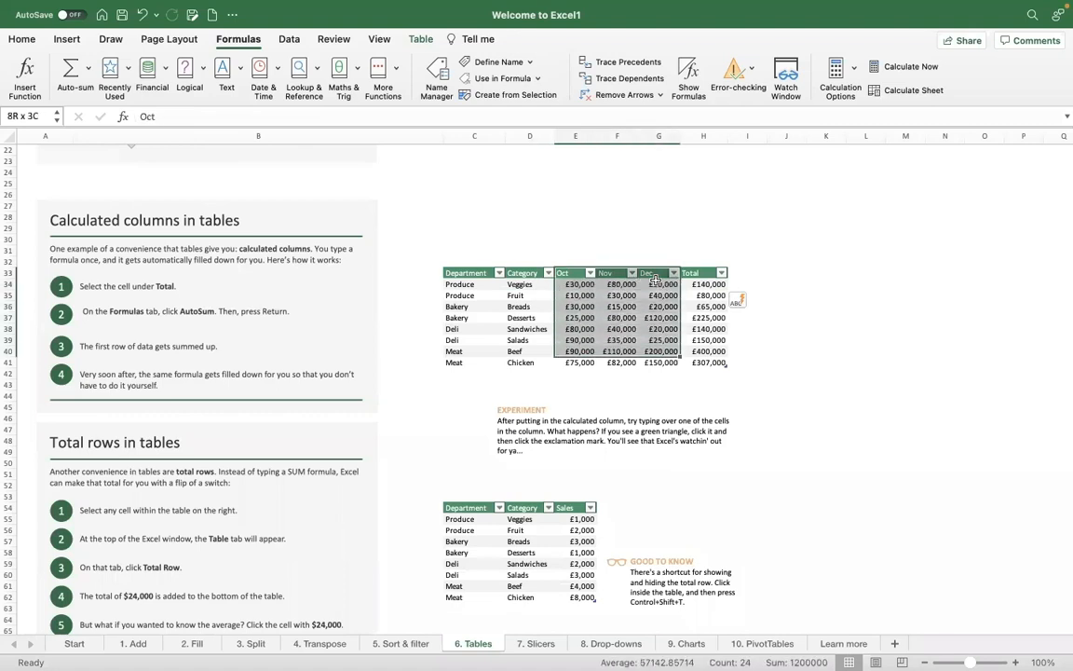
key("super+c")
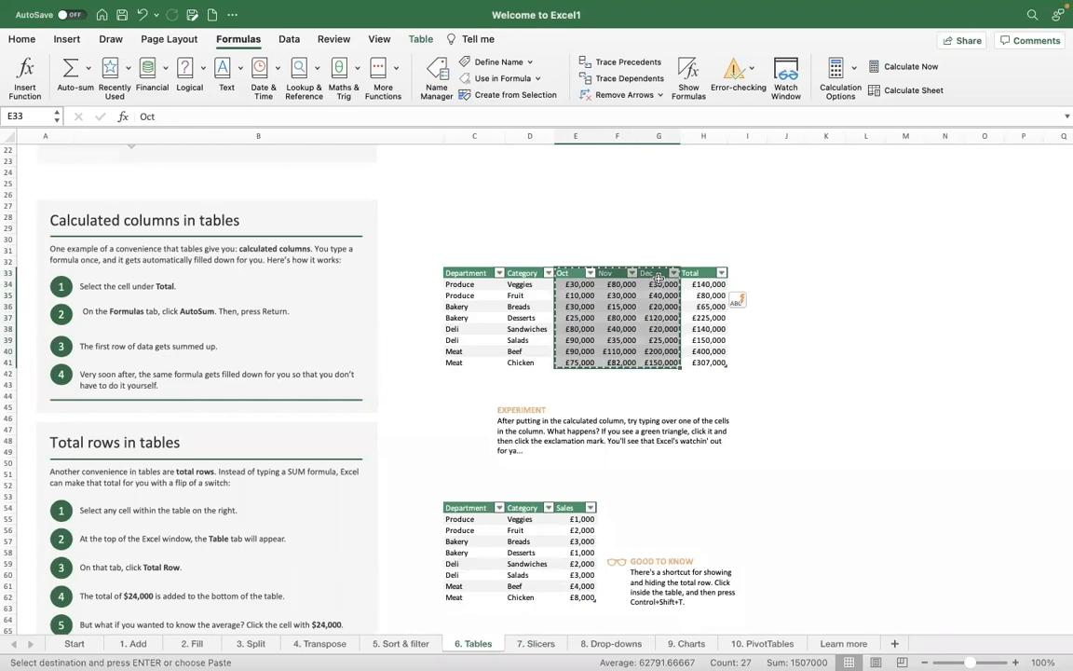
left_click(856, 172)
key("super+v")
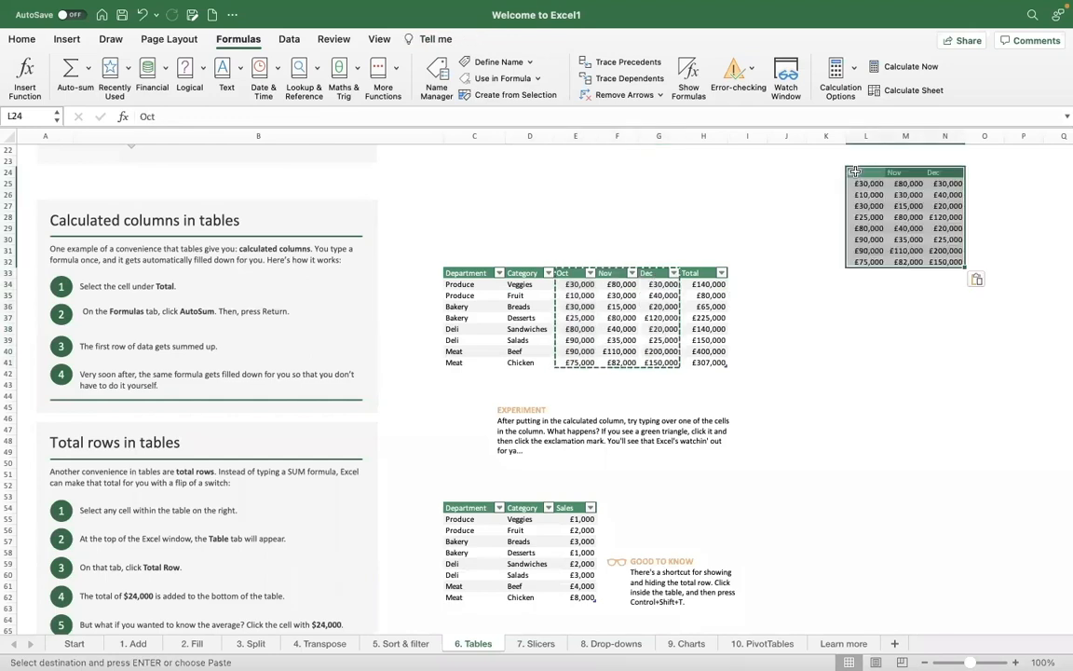
Sum the first row of the copied Oct–Dec data in O25 with =SUM(L25:N25).
left_click(906, 273)
left_click(981, 173)
left_click(983, 182)
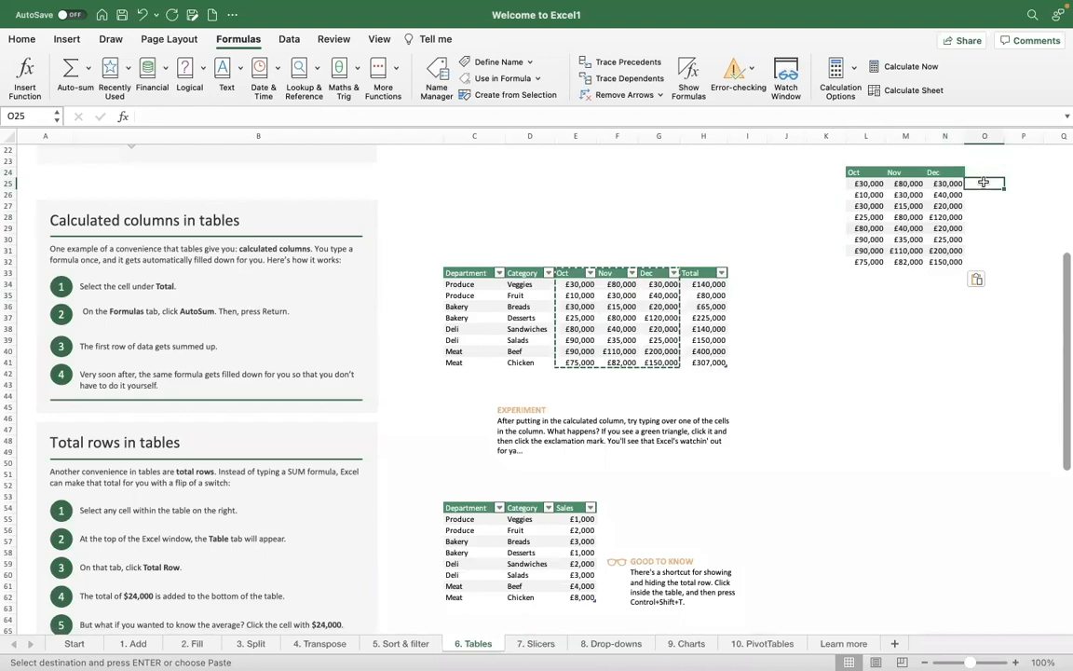
key("Escape")
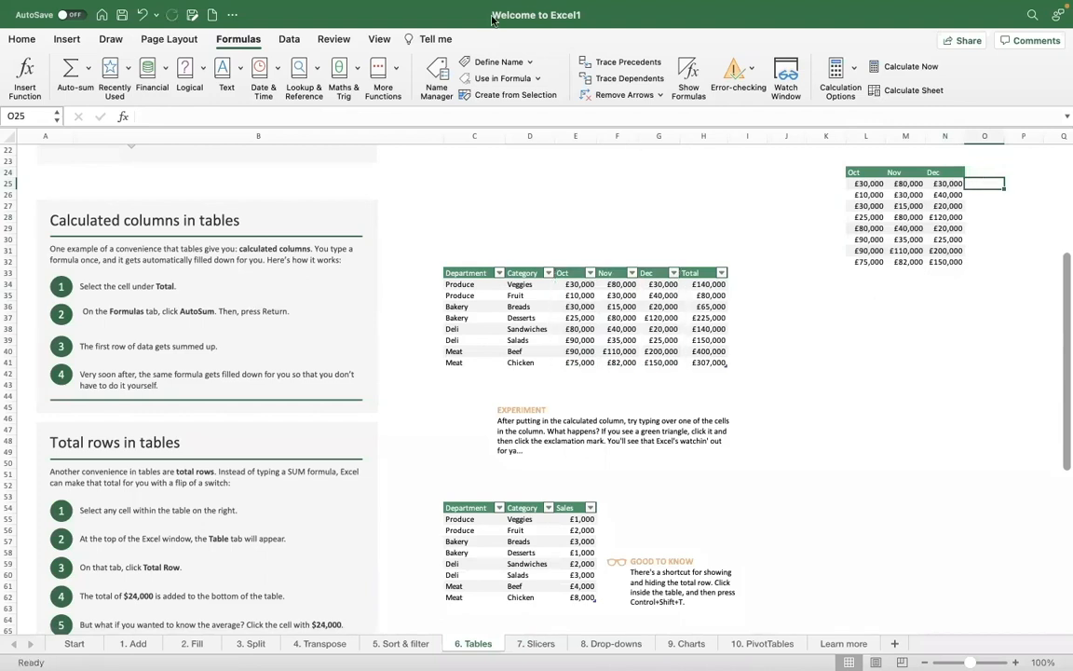
left_click(71, 71)
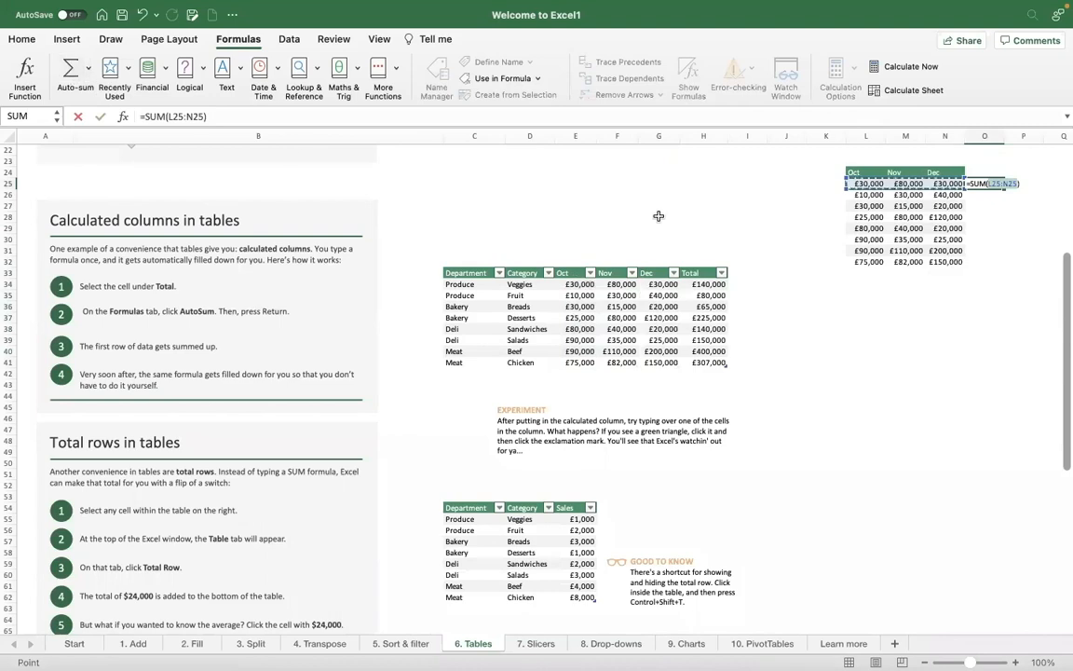
key("Return")
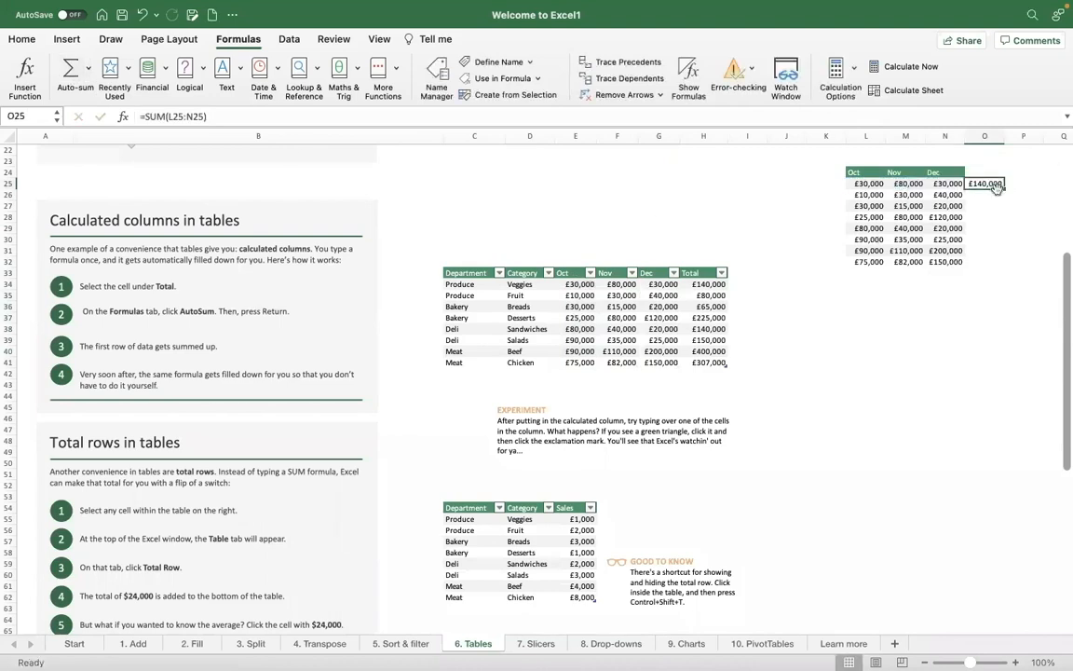
Clear all formulas from the department table's Total column, H34 to H41, and return to its first cell.
left_click(701, 287)
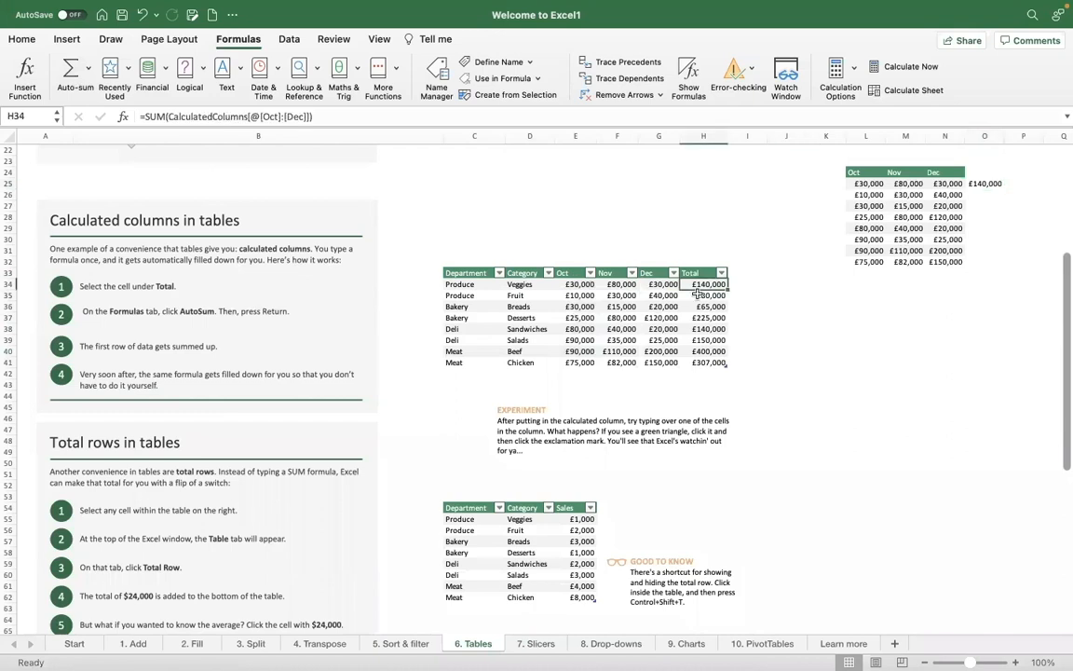
key("shift+Down")
key("shift+Down")
key("shift+Down")
key("shift+Down")
key("shift+Down")
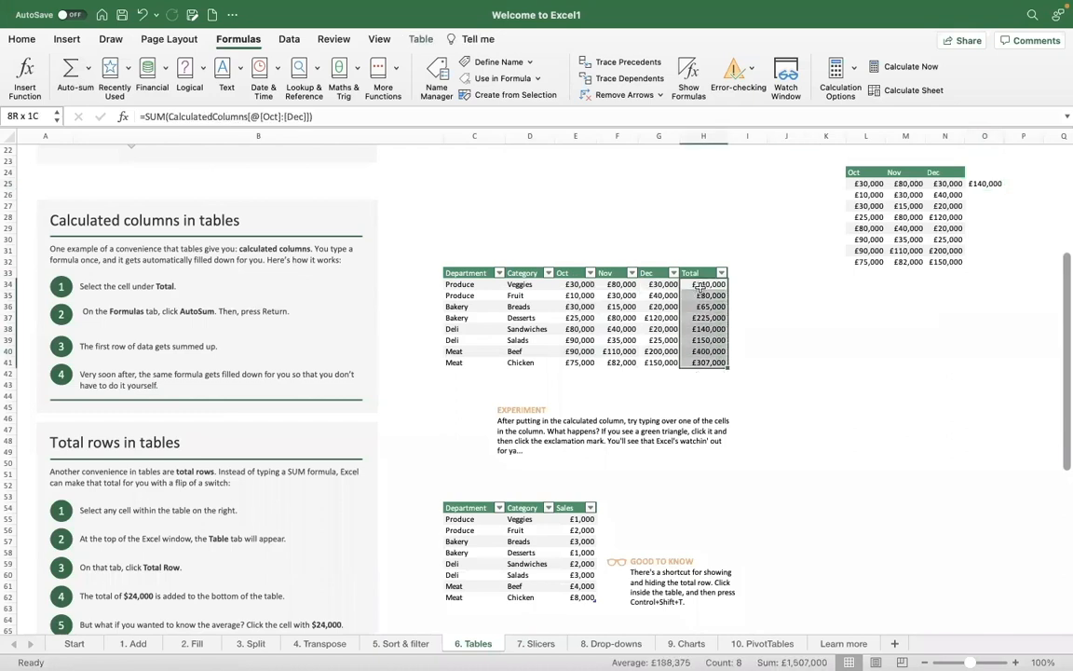
key("Delete")
key("Up")
left_click(701, 288)
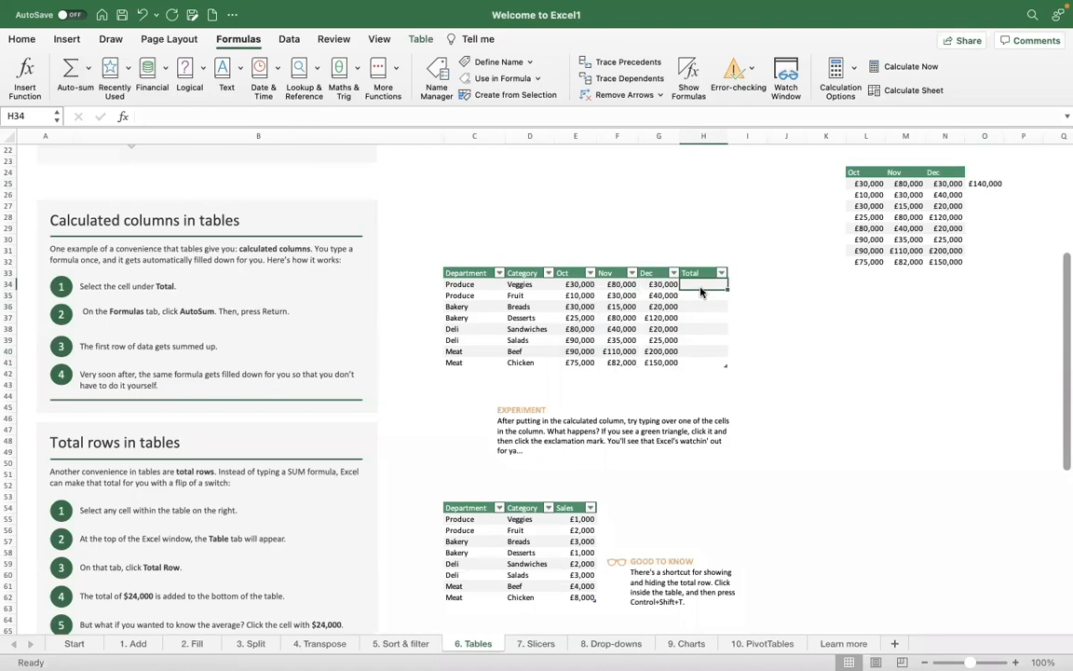
Fill the department table's Total column by applying AutoSum over Oct to Dec in its first cell, H34.
left_click(67, 68)
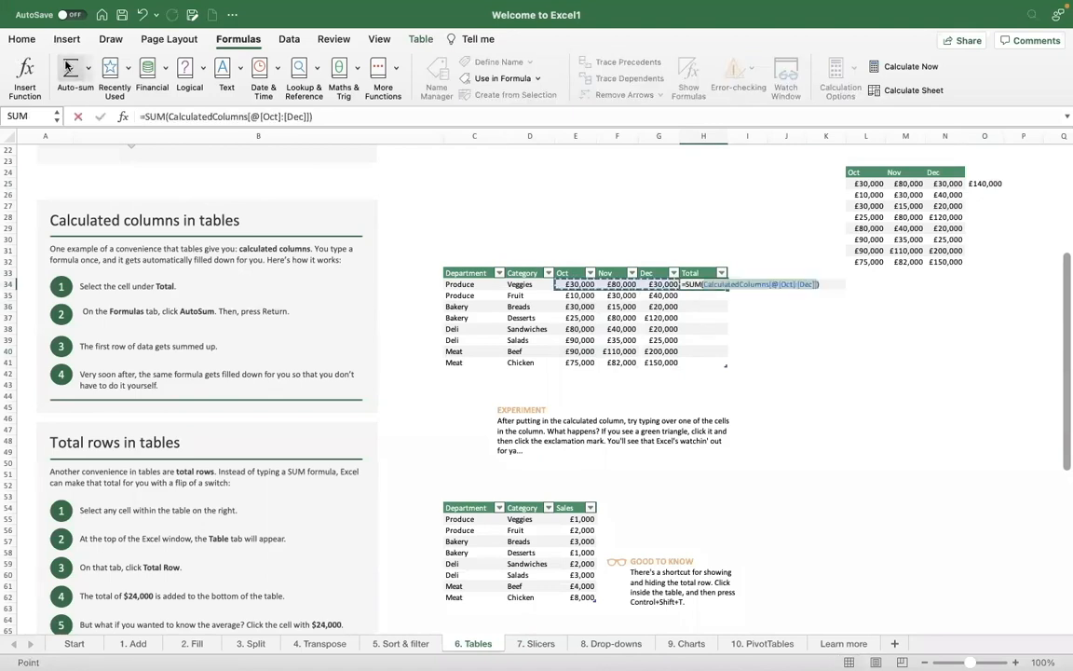
key("Return")
Examine the formulas filled down the department table's Total column and return to its first cell.
key("Down")
key("Down")
key("Down")
key("Down")
key("Down")
key("Down")
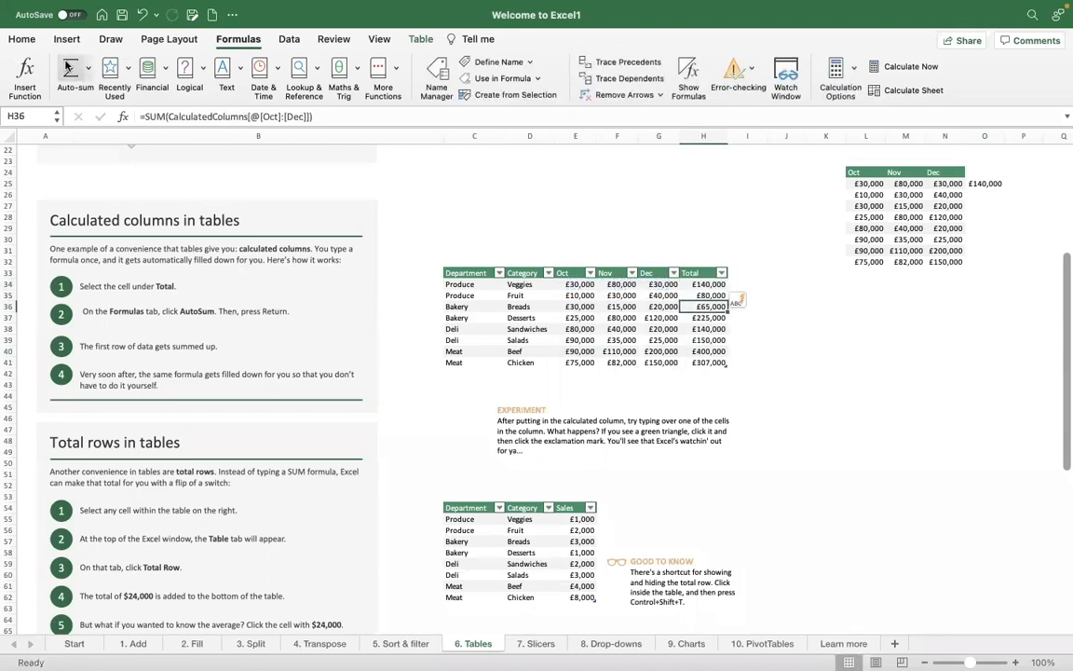
key("Up")
key("Up")
key("Up")
key("Up")
key("Up")
key("Up")
key("Up")
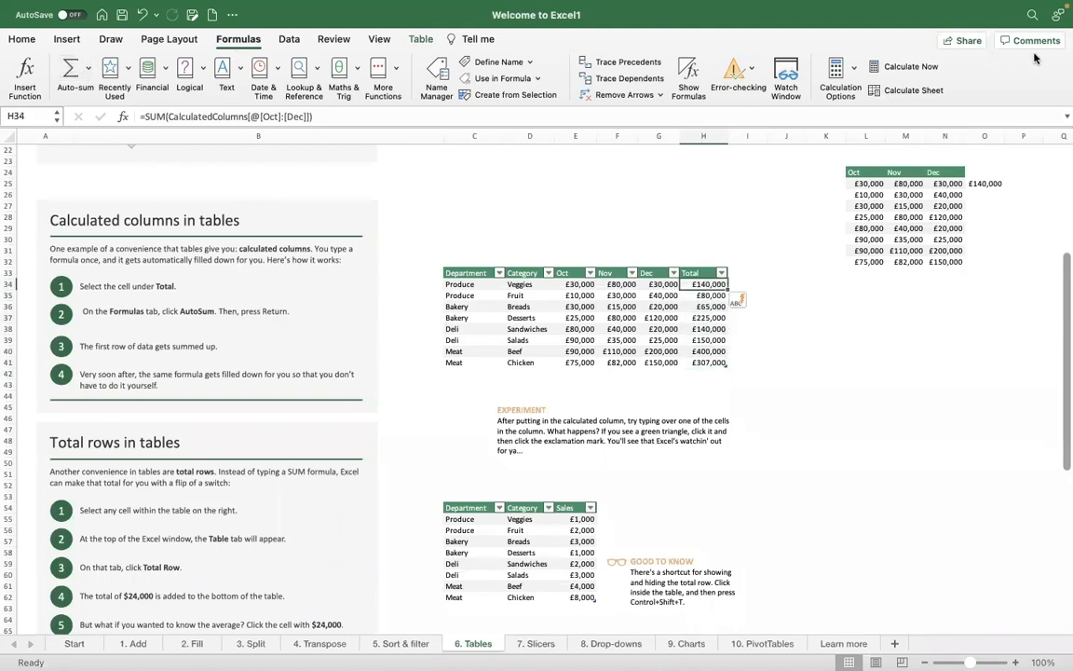
Fill the sum formula in O25 down through O32 beside the copied Oct–Dec data.
left_click(983, 184)
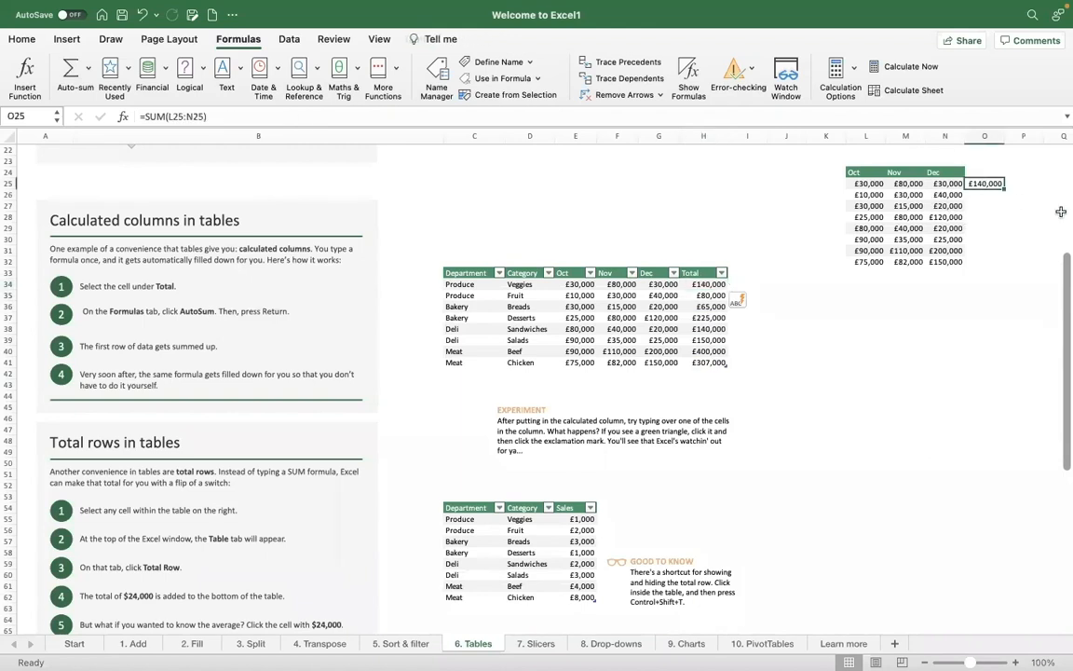
double_click(1004, 187)
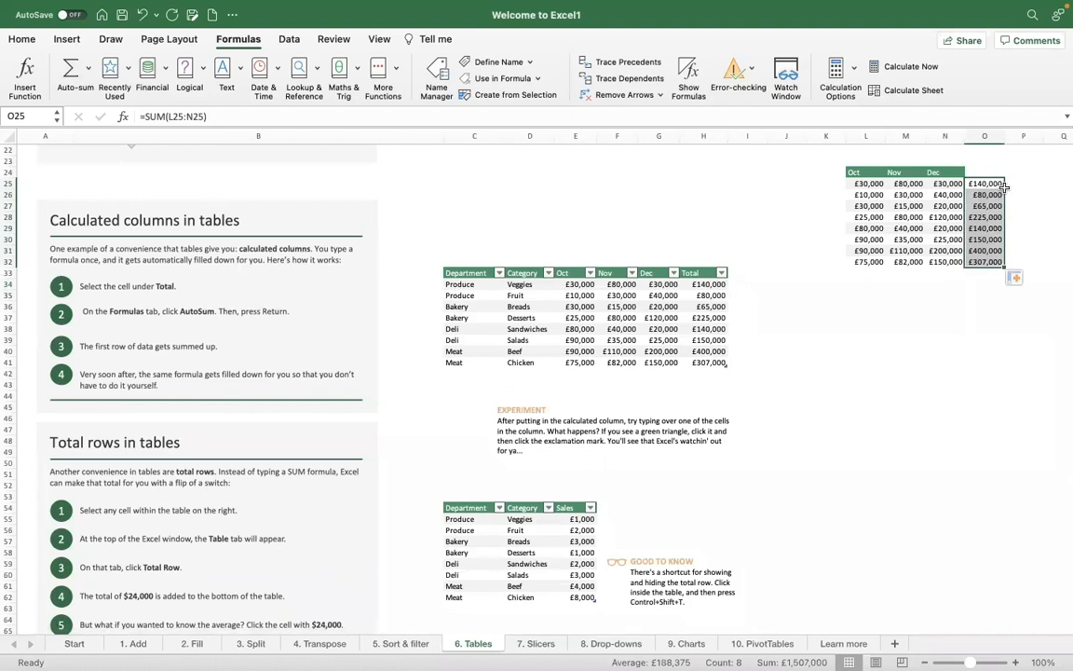
left_click(711, 284)
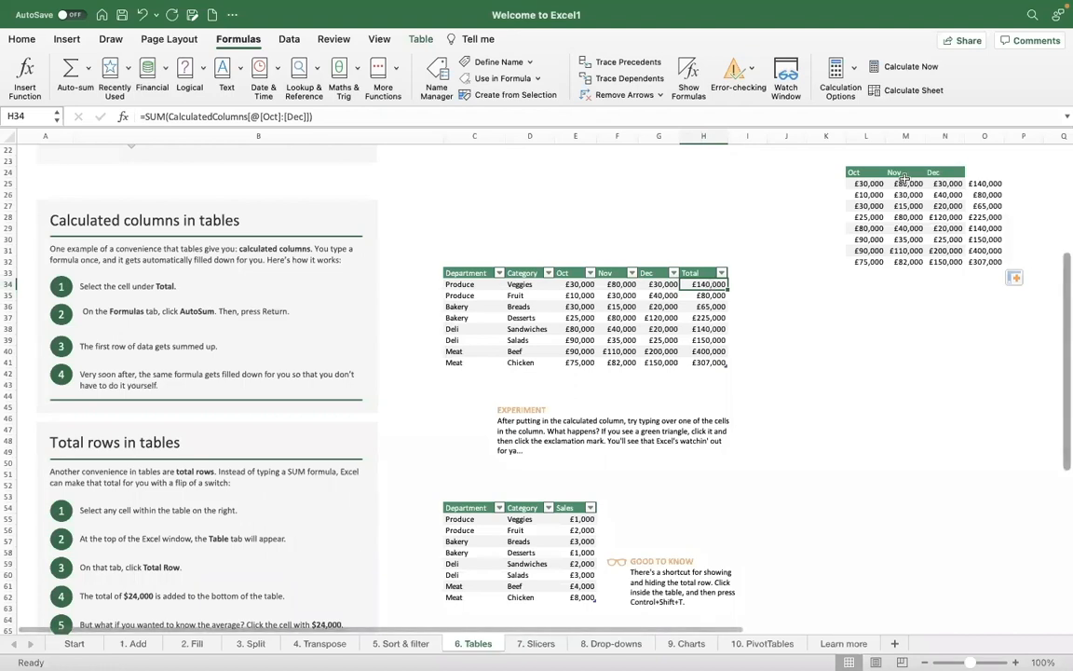
Add the header Total in O24 above the copied data's sums.
left_click(982, 173)
type("Total")
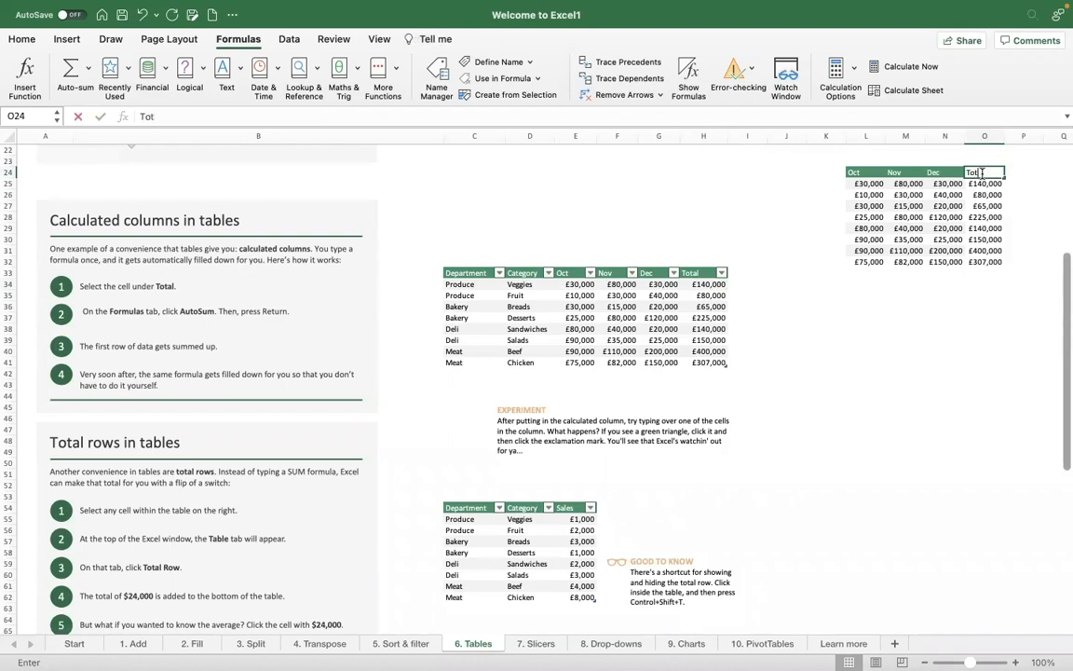
key("Return")
Convert the range L24:O32 into a table with headers.
left_click(983, 172)
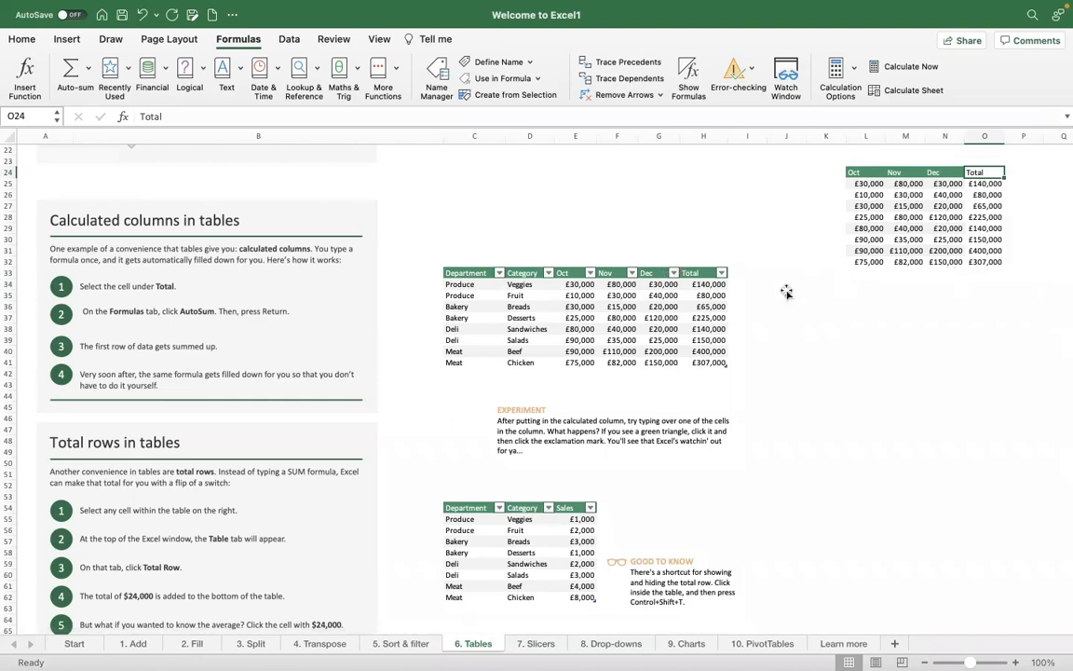
left_click(65, 39)
left_click(109, 74)
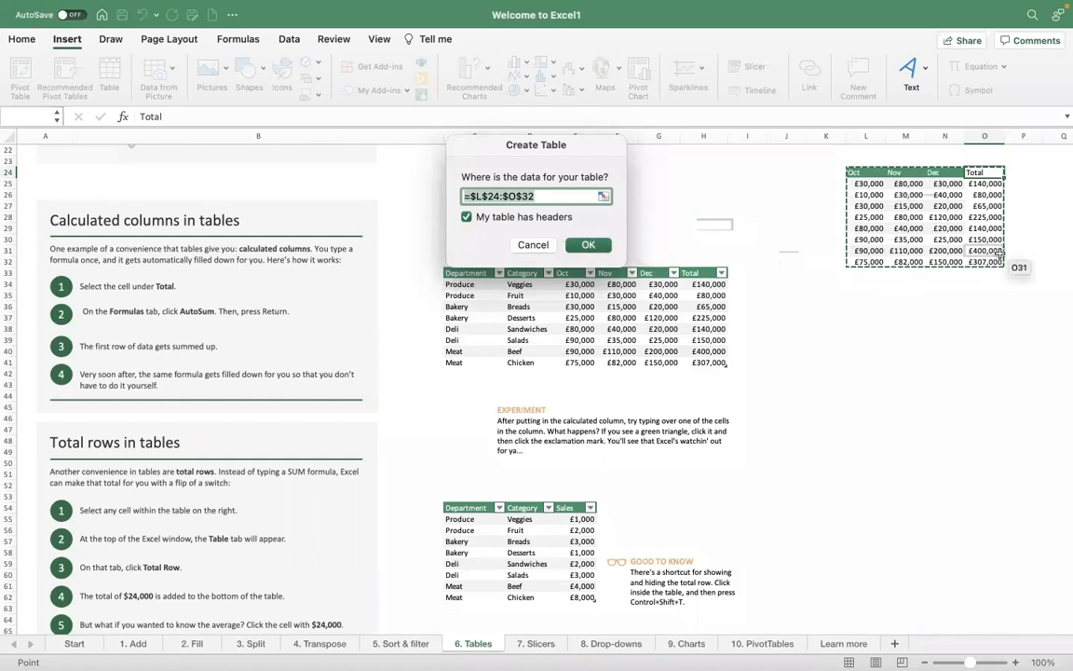
left_click(589, 244)
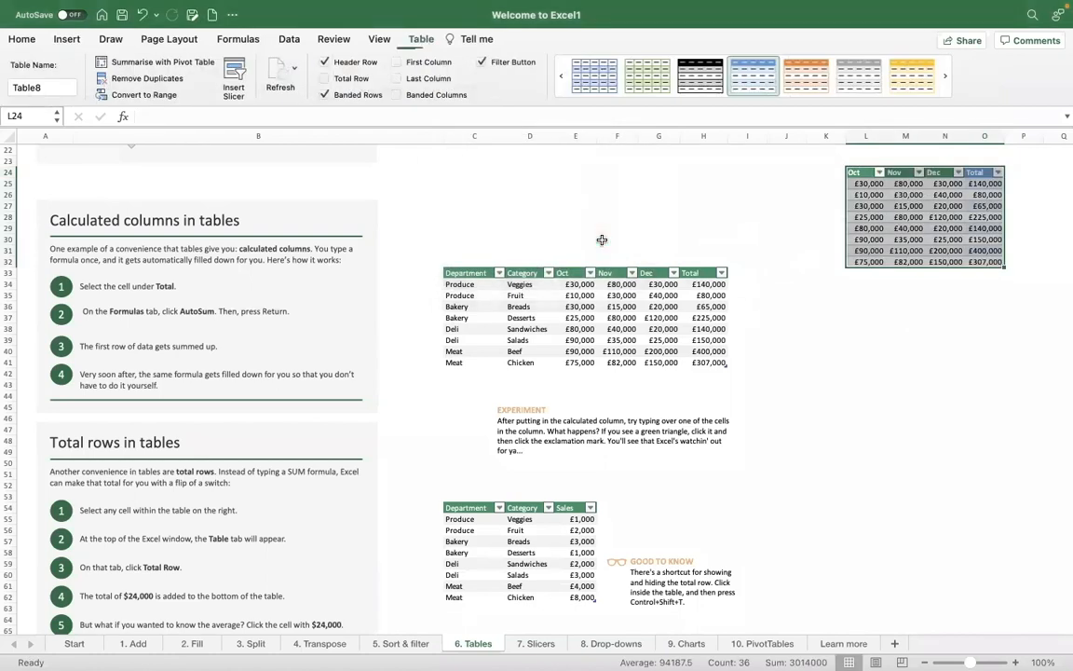
left_click(984, 239)
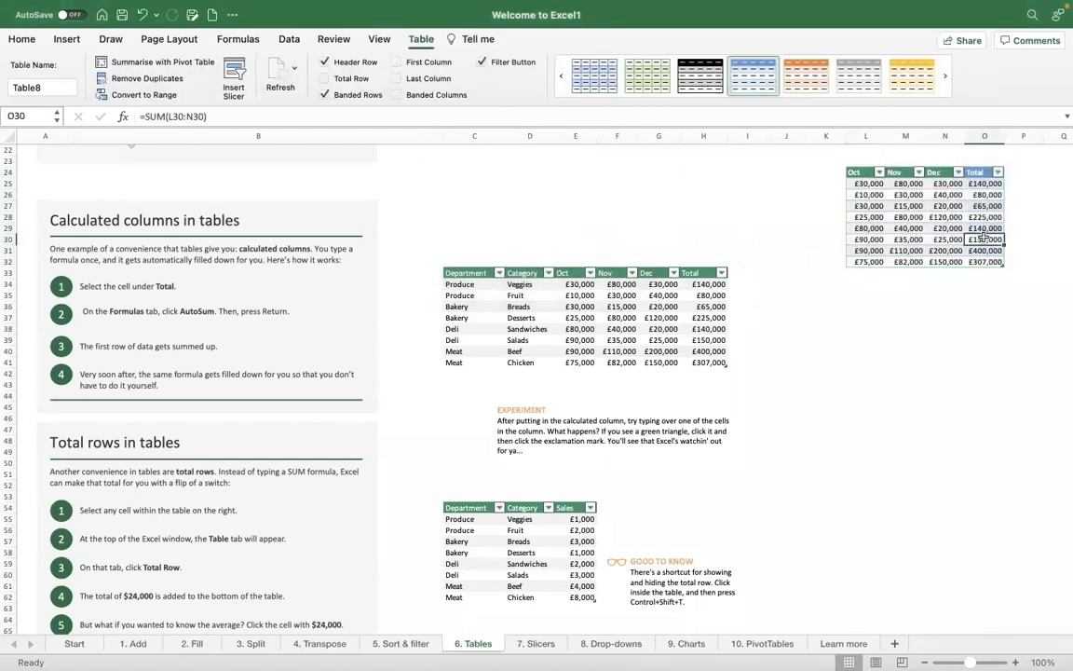
Clear all formulas from the new table's Total column, O25 to O32.
left_click(989, 184)
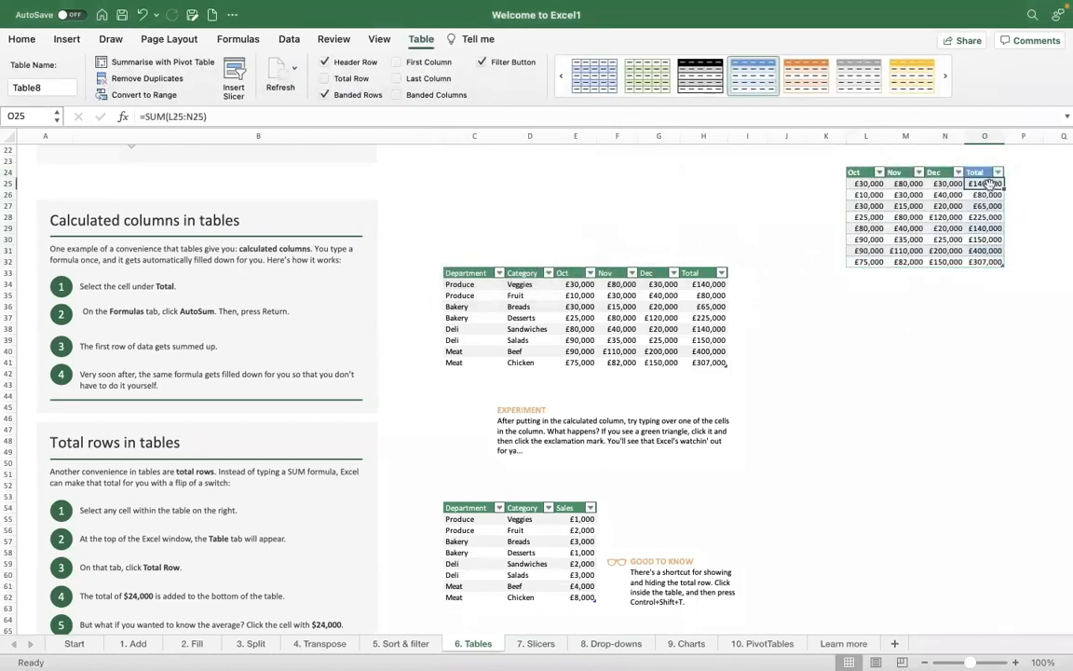
key("shift+Down")
key("shift+Down")
key("shift+Down")
key("shift+Down")
key("shift+Down")
key("shift+Down")
key("shift+Down")
key("Delete")
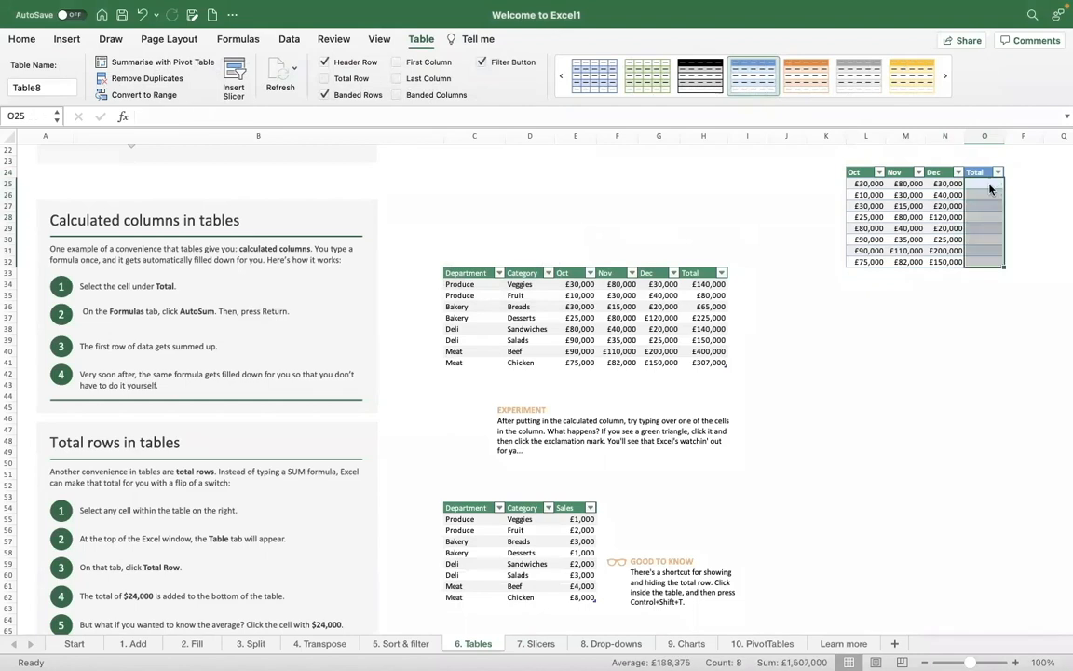
Fill the new table's Total column by applying AutoSum over Oct to Dec in its first cell, O25.
left_click(989, 185)
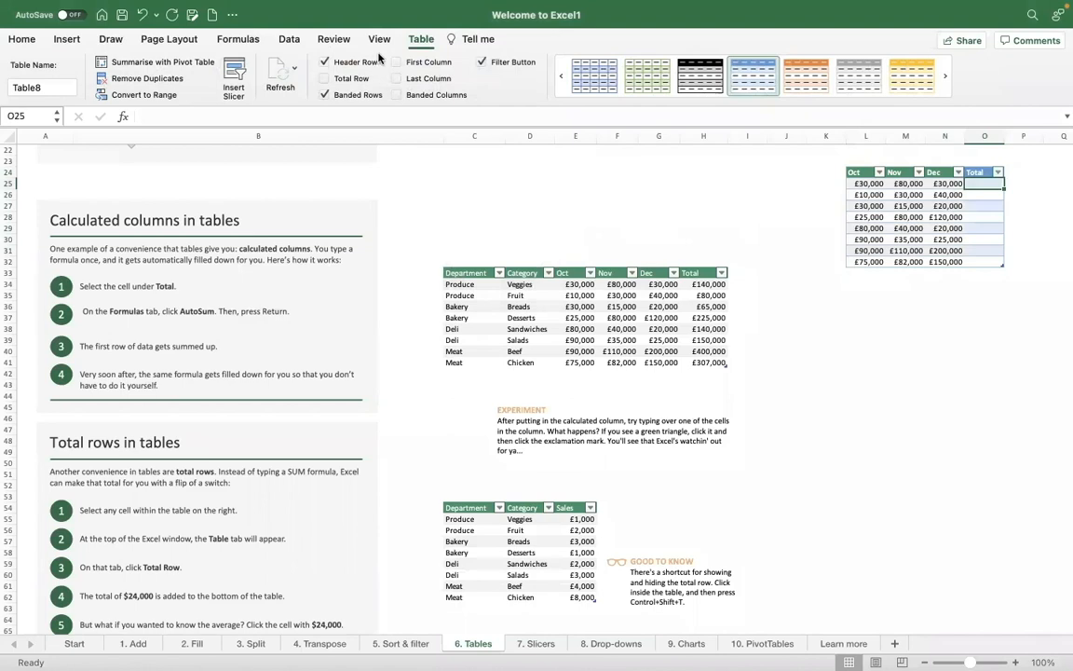
left_click(290, 39)
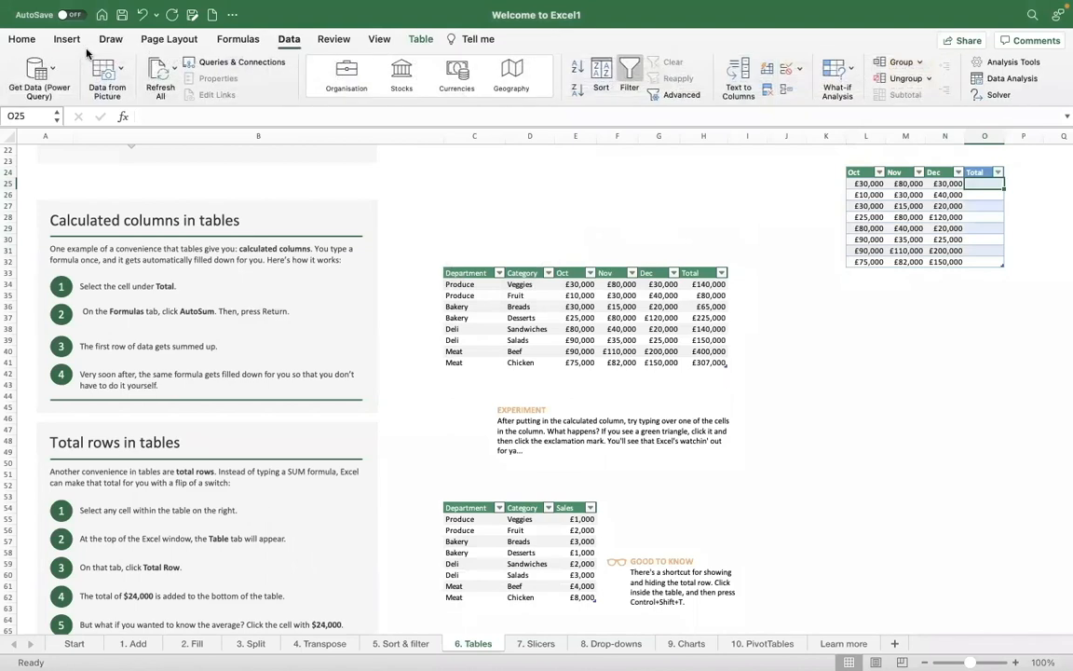
left_click(21, 39)
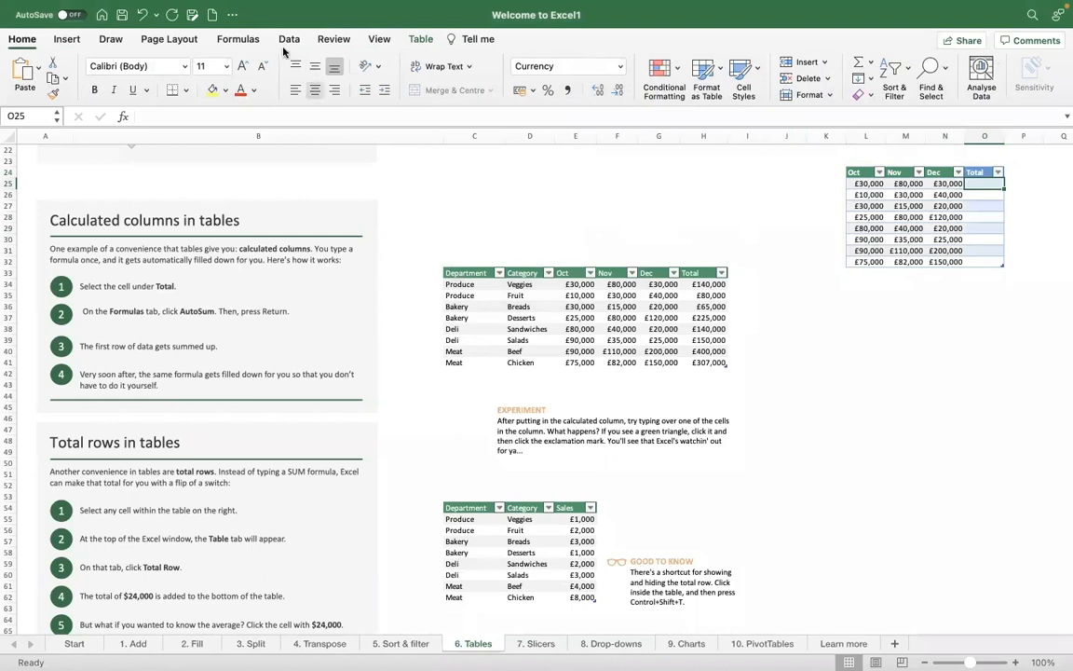
left_click(235, 39)
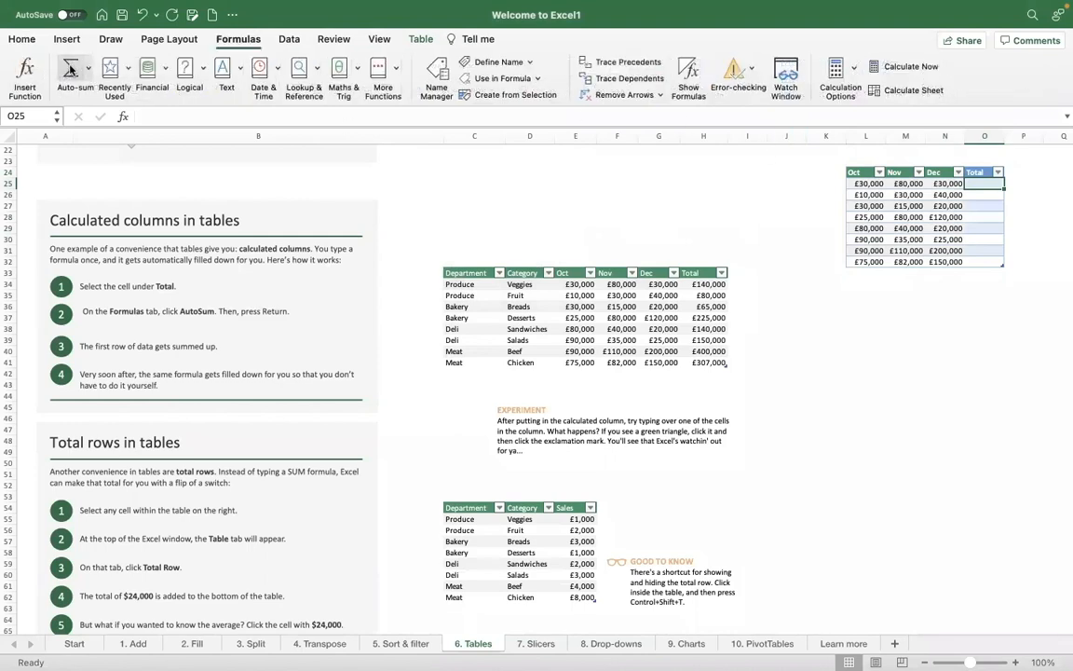
left_click(74, 69)
key("Return")
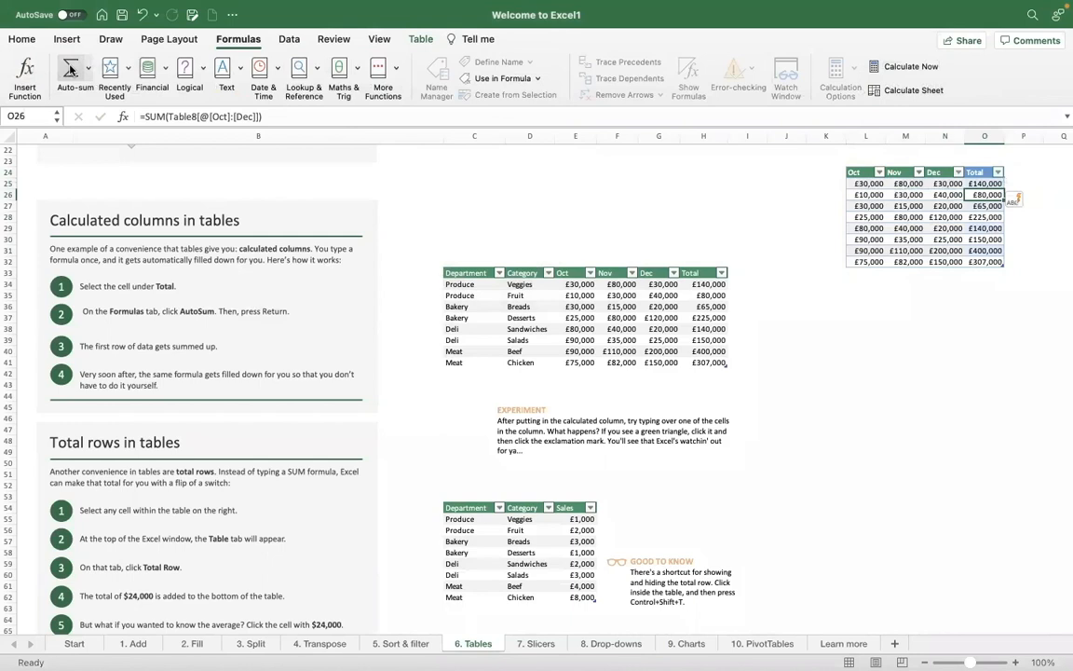
Examine the formulas filled down the new table's Total column and compare them with the plain values beside them.
key("Down")
key("Down")
key("Down")
key("Down")
key("Down")
key("Down")
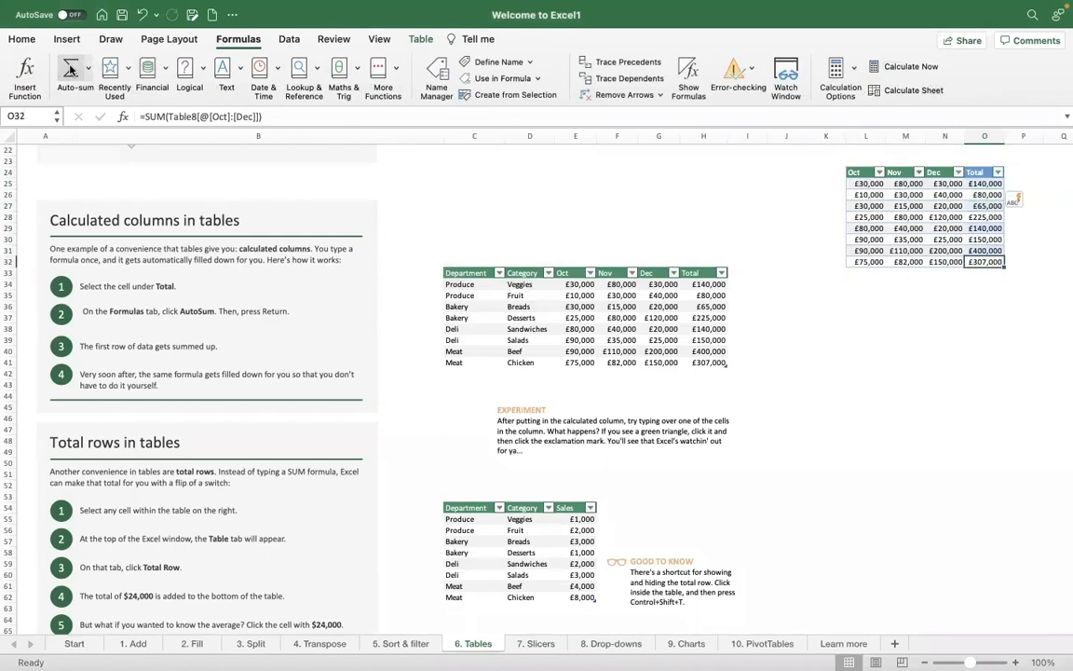
key("Up")
key("Up")
key("Up")
key("Up")
key("Up")
key("Up")
key("Up")
key("Left")
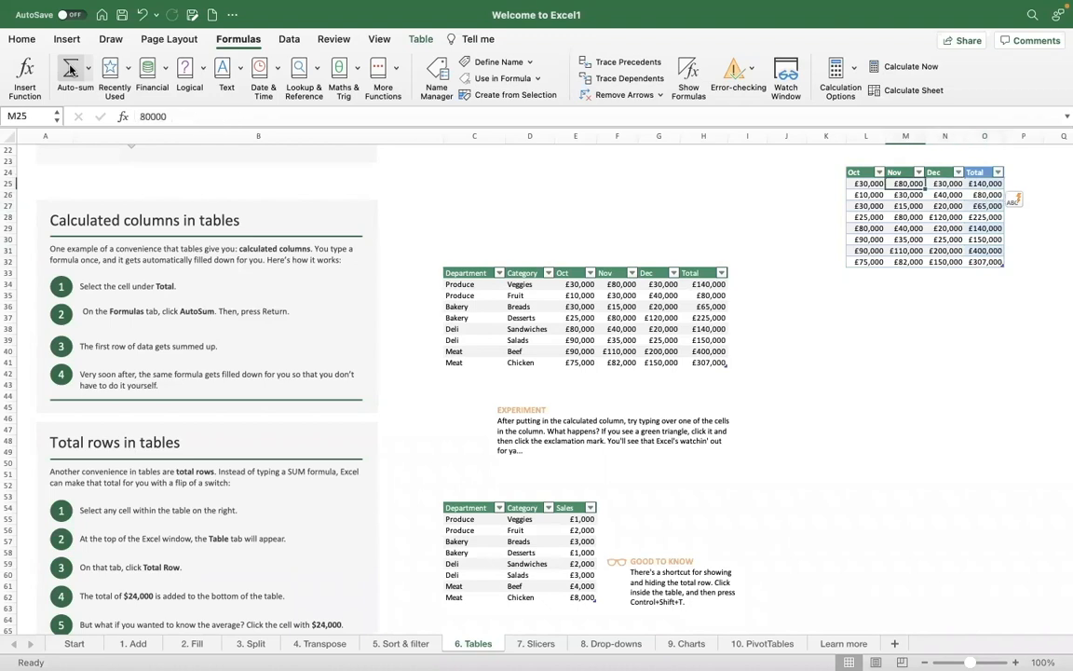
key("Right")
key("Down")
key("Down")
key("Down")
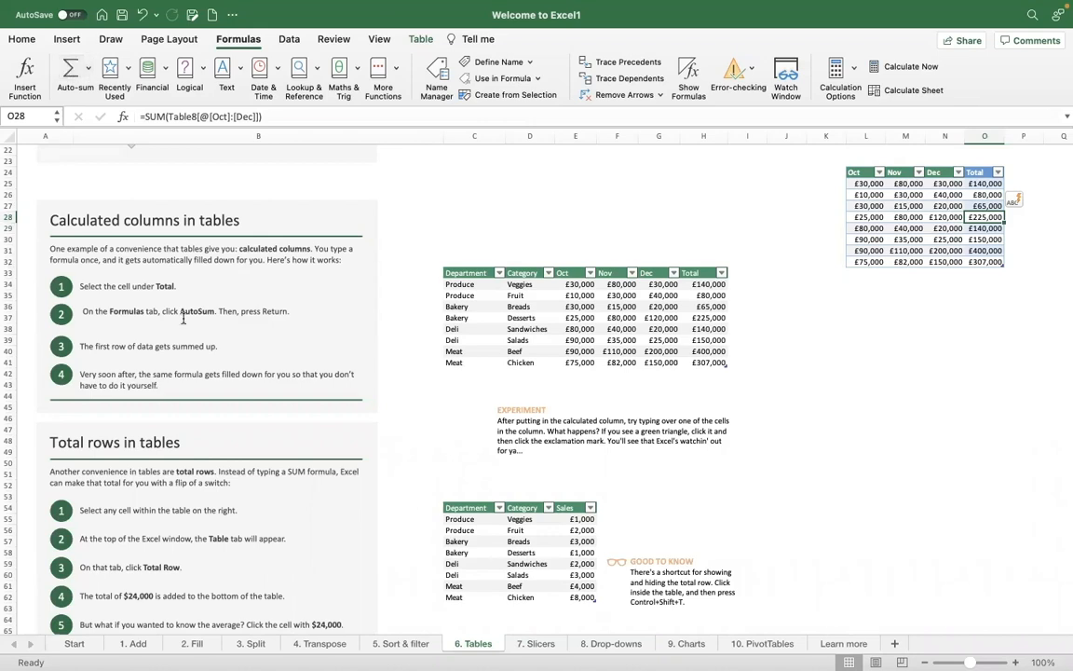
scroll(431, 497, "down", 5)
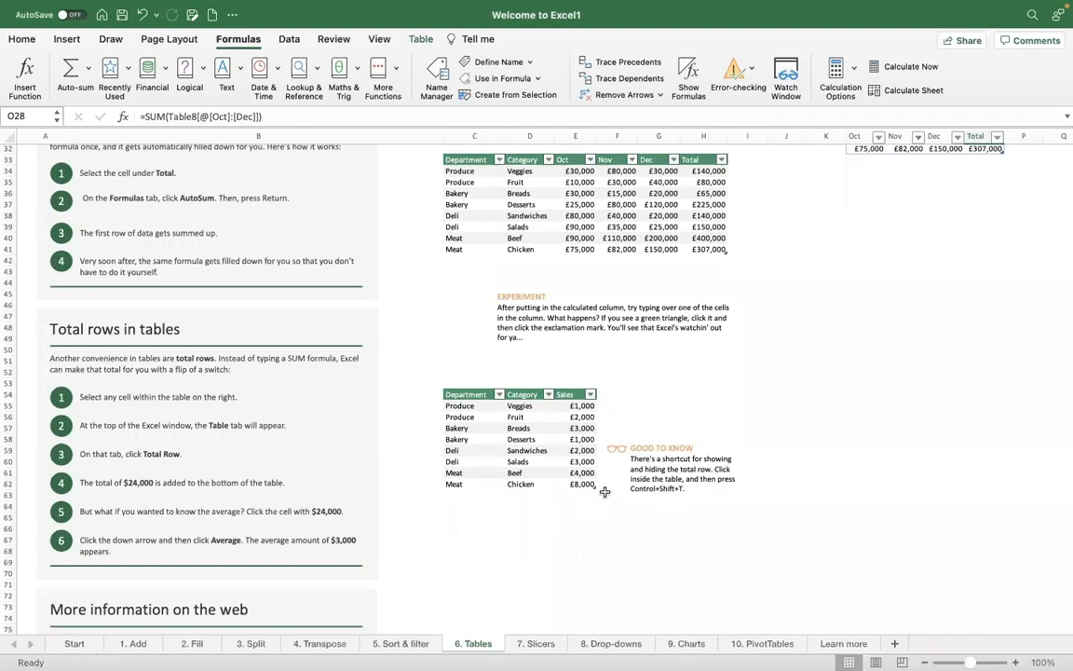
scroll(528, 536, "down", 5)
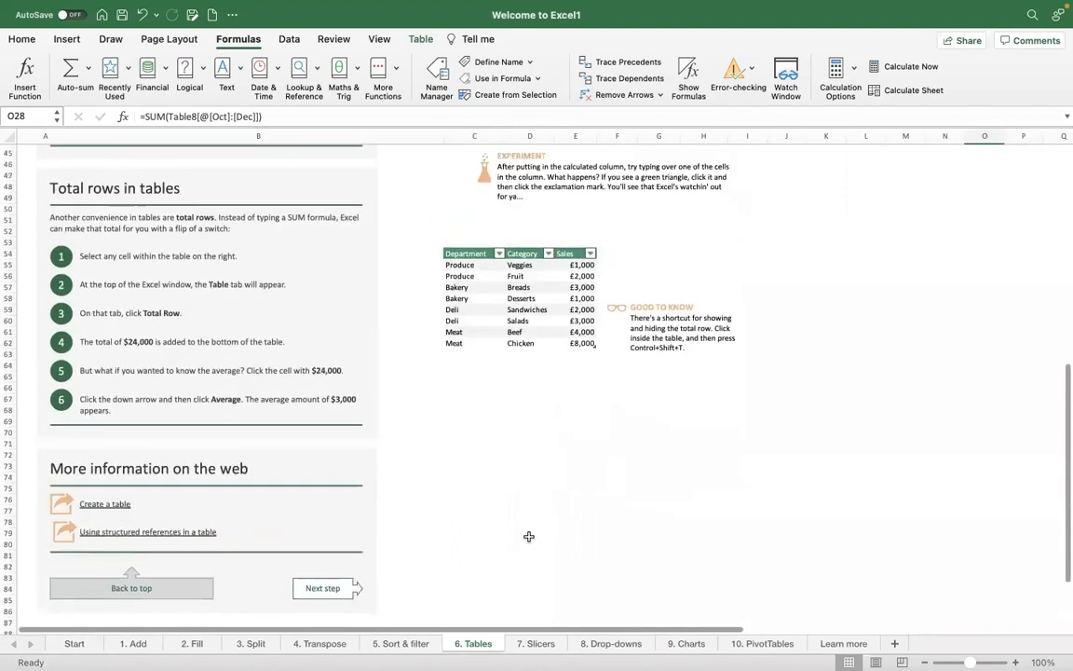
scroll(636, 485, "up", 10)
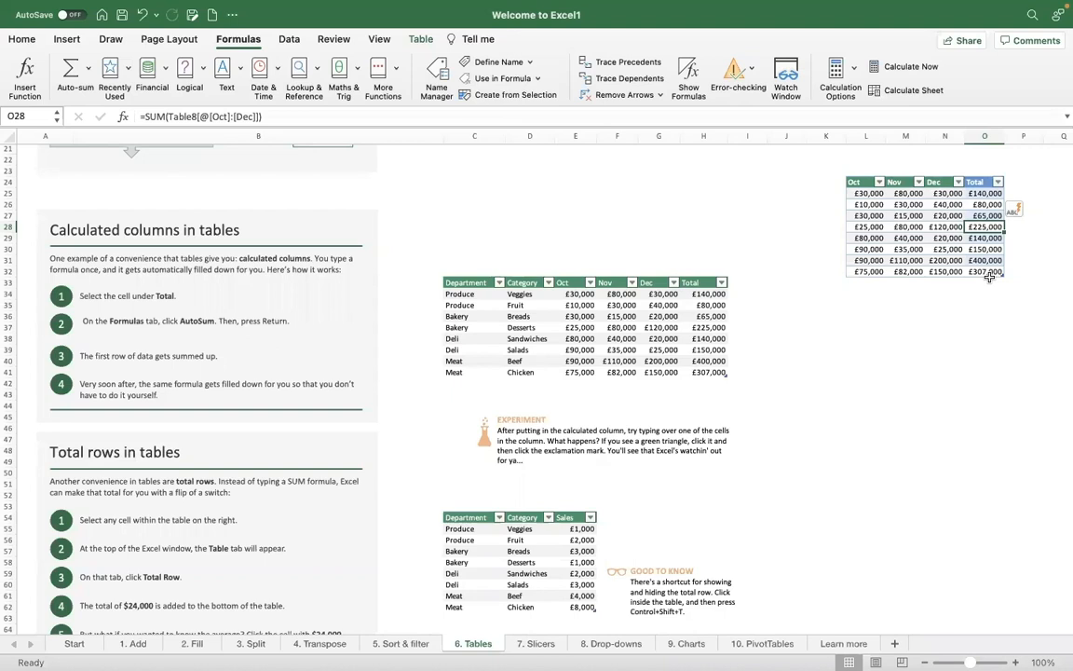
left_click(695, 281)
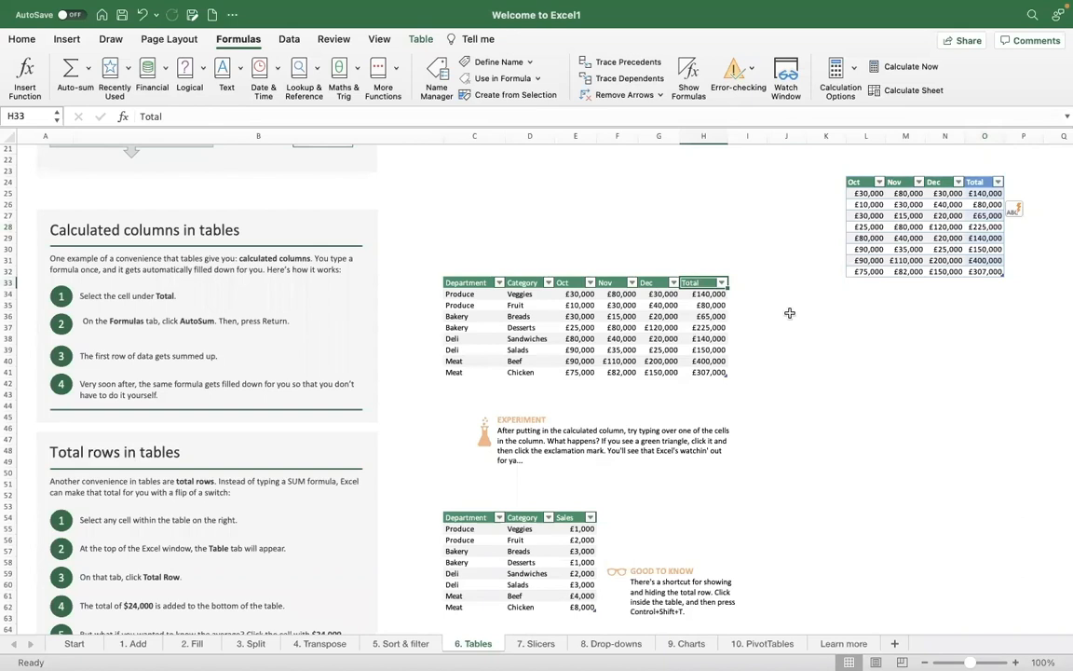
right_click(867, 183)
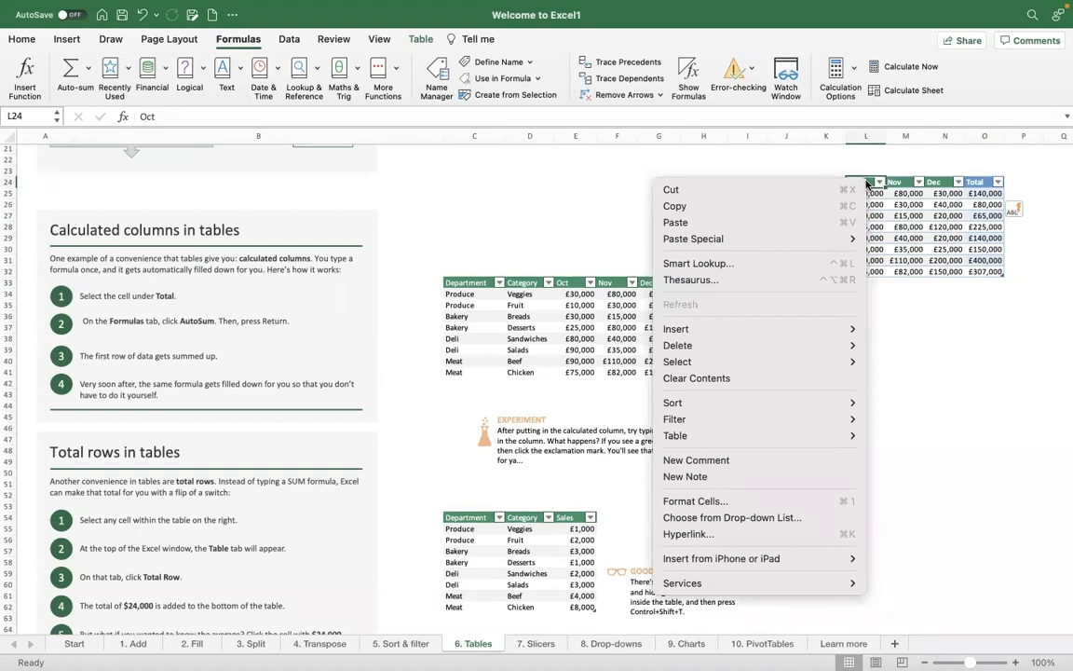
left_click(966, 311)
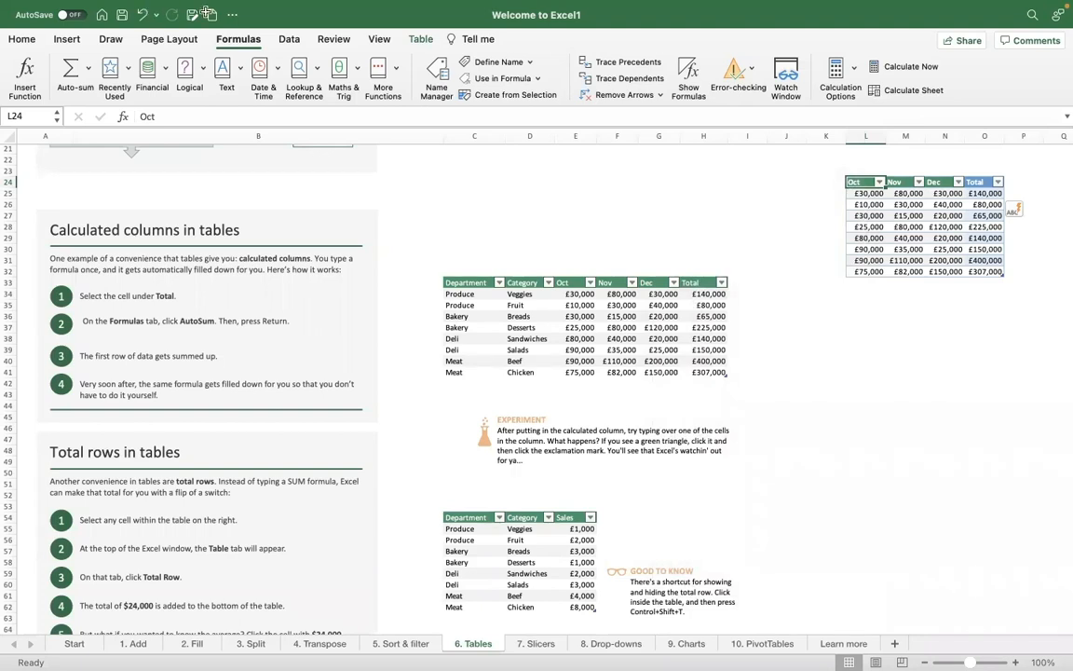
Examine the data sources offered by Get Data (Power Query) for importing table data.
left_click(280, 38)
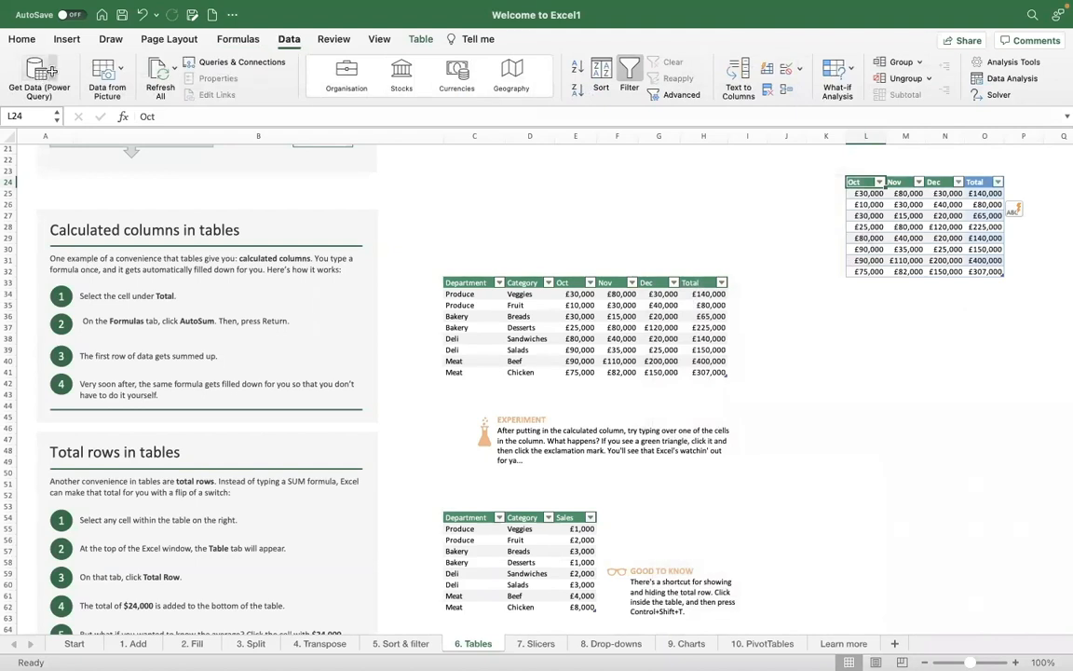
left_click(49, 68)
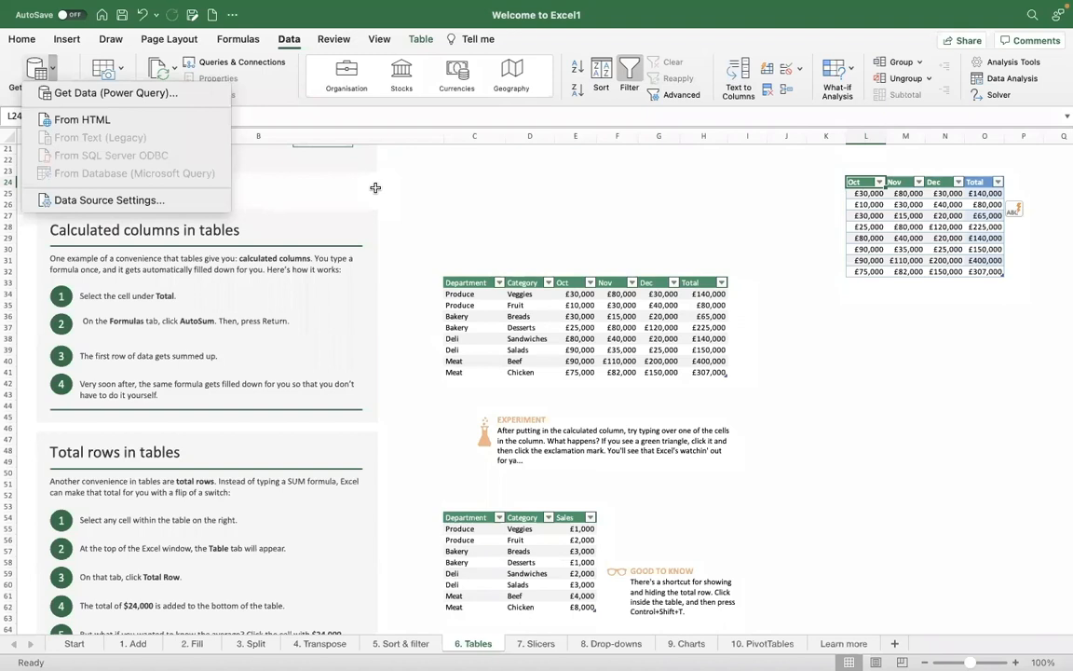
left_click(868, 217)
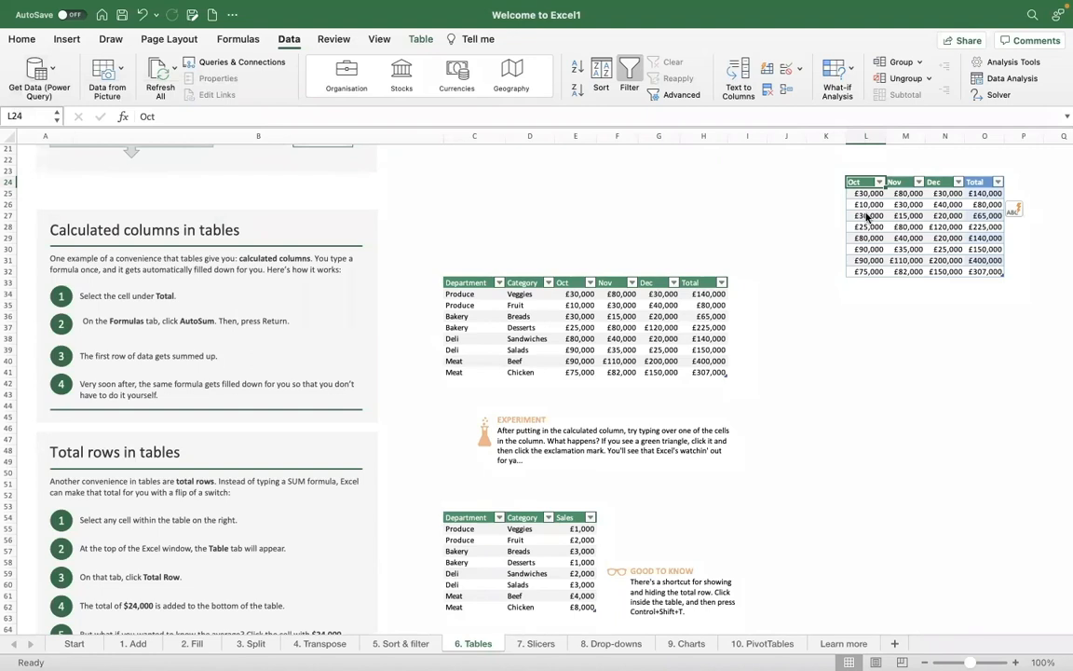
left_click(711, 295)
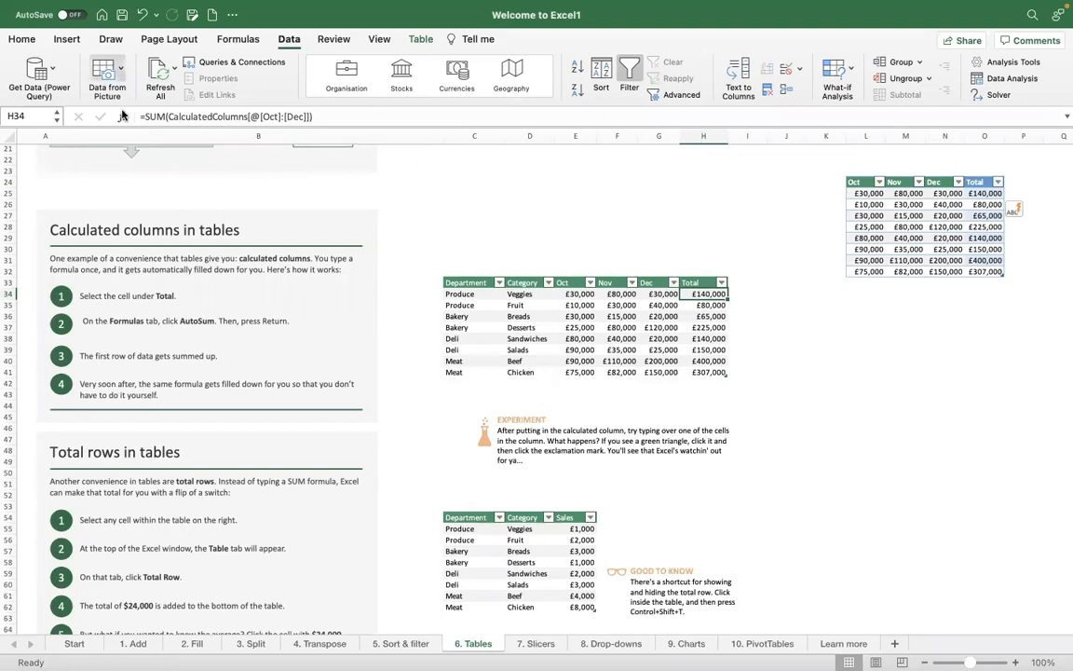
left_click(54, 70)
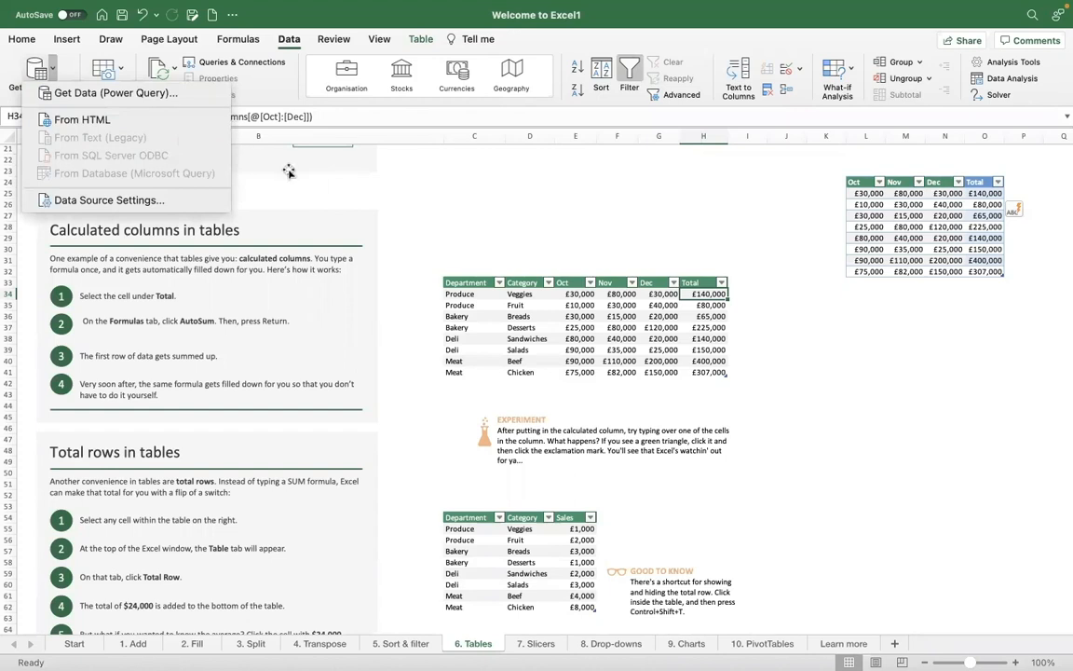
left_click(460, 202)
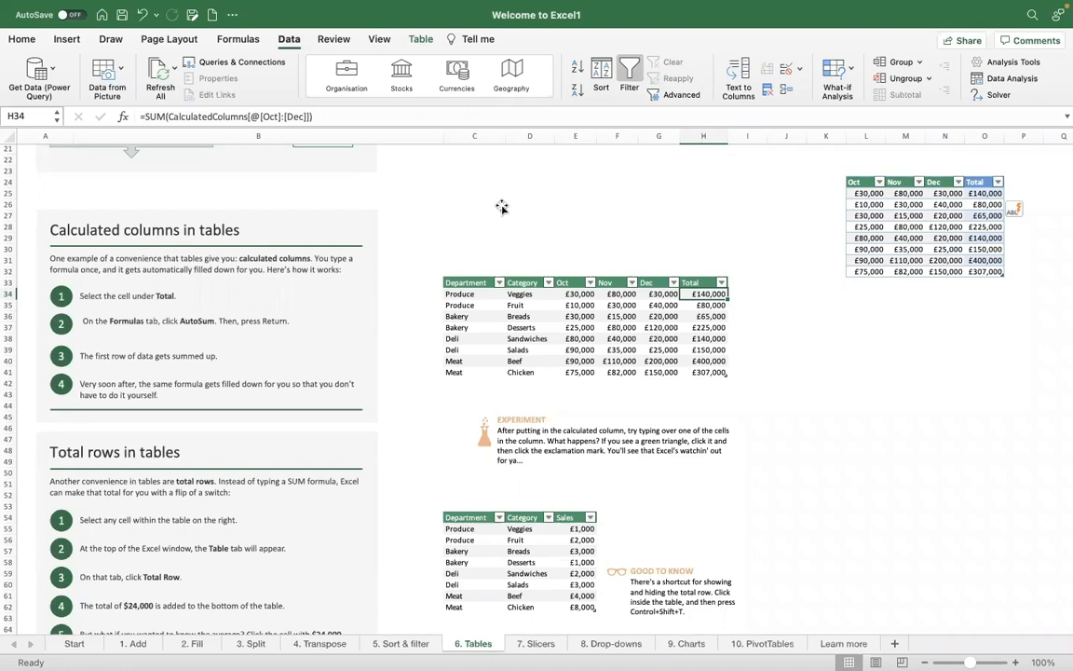
Turn off the filter buttons on the department table and open the 7. Slicers sheet.
key("ctrl+shift+l")
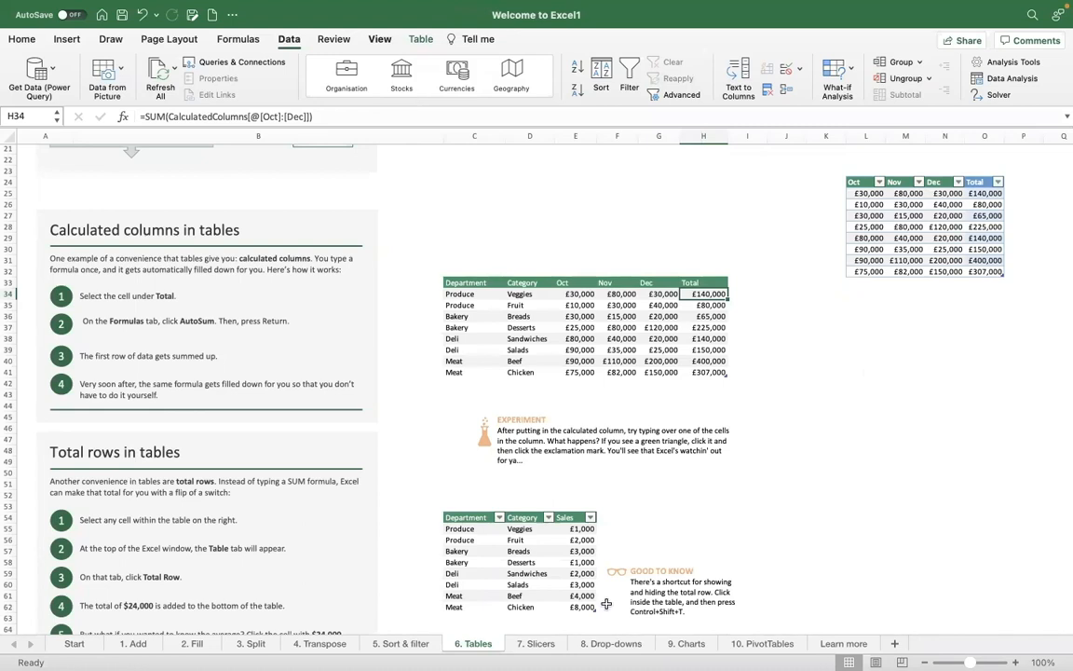
left_click(549, 643)
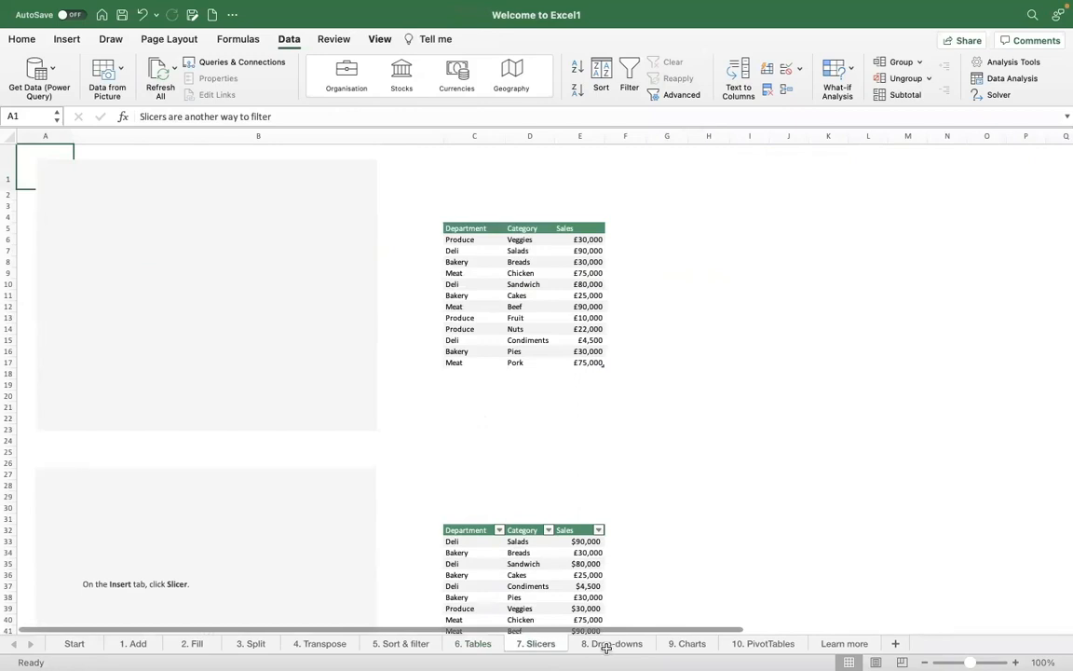
Open the 8. Drop-downs sheet and read the best-practice instructions for basing drop-downs on a table.
left_click(607, 643)
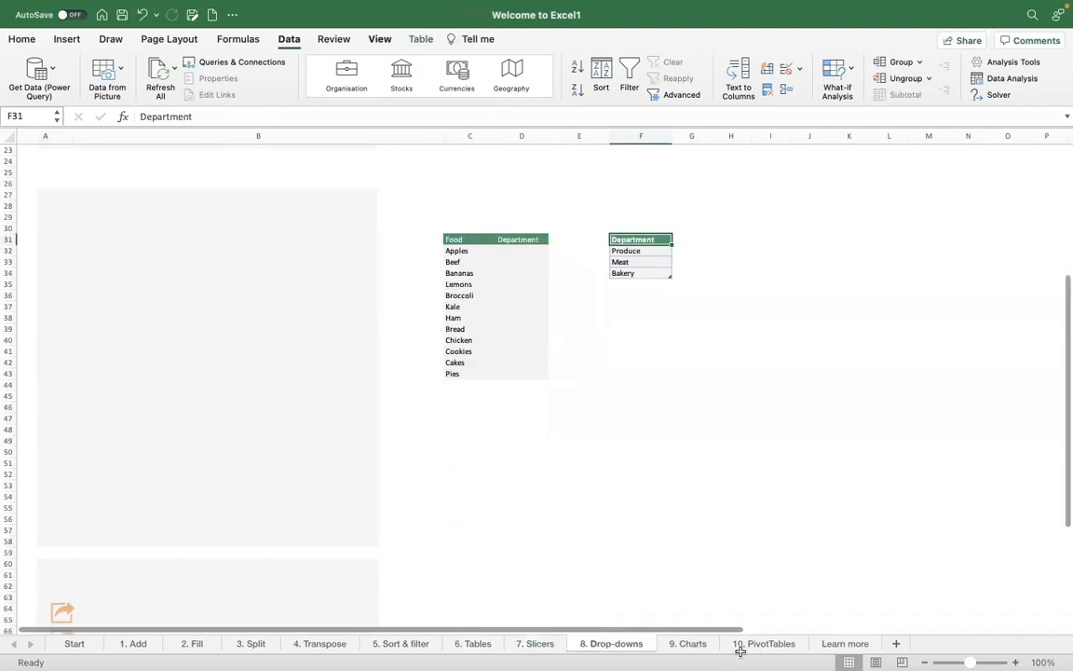
left_click(349, 503)
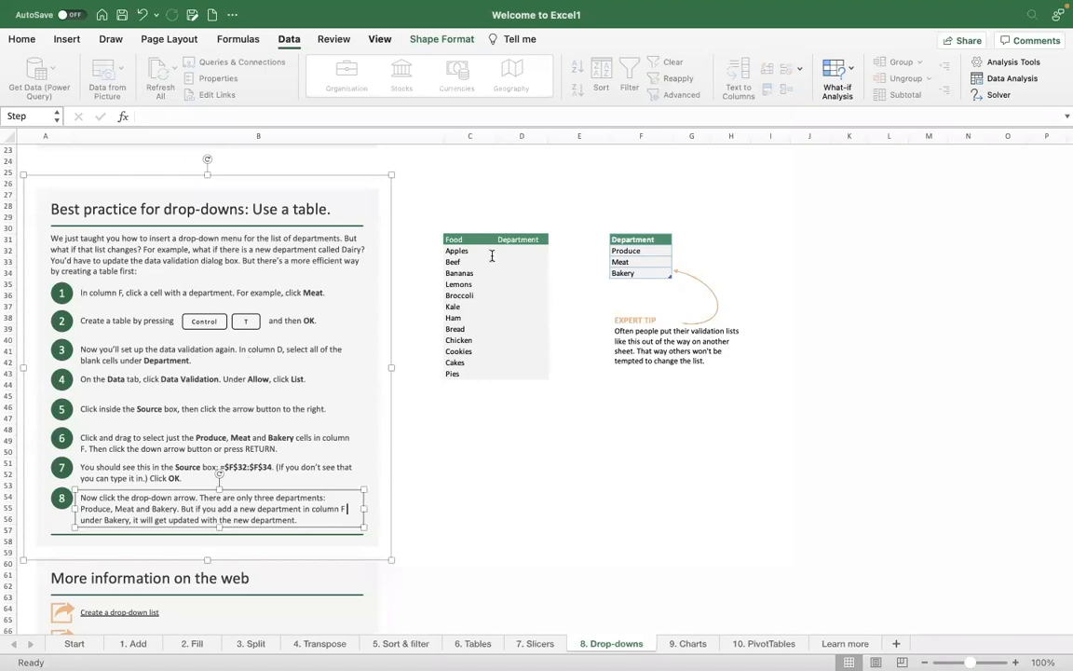
Examine the Department source list in F31:F34 and its Produce, Meat and Bakery entries.
left_click(647, 248)
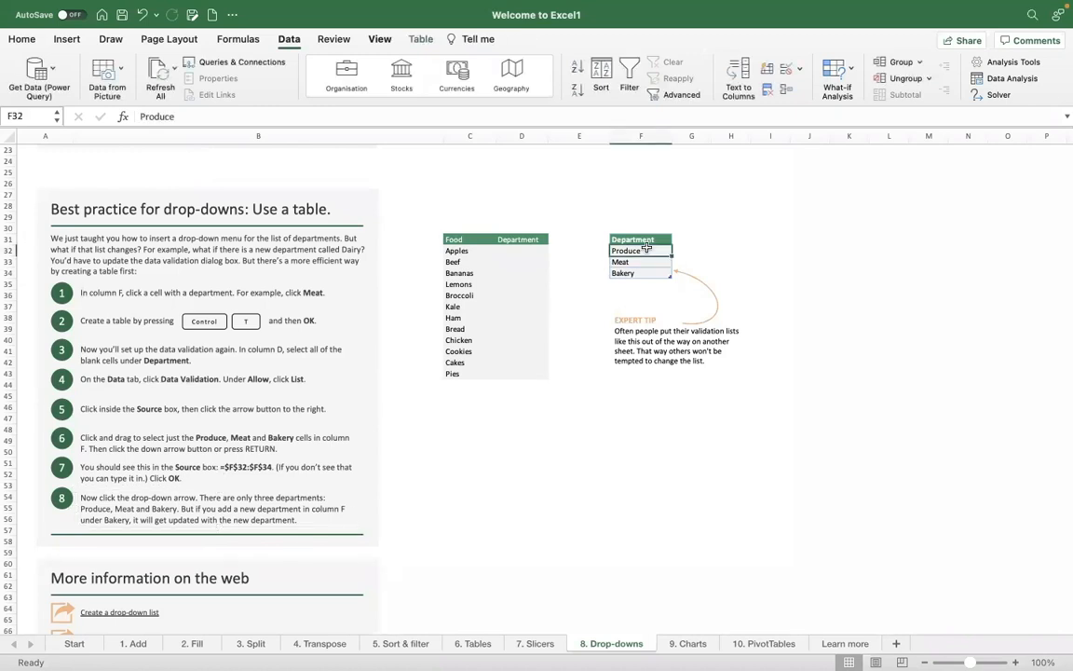
left_click(637, 260)
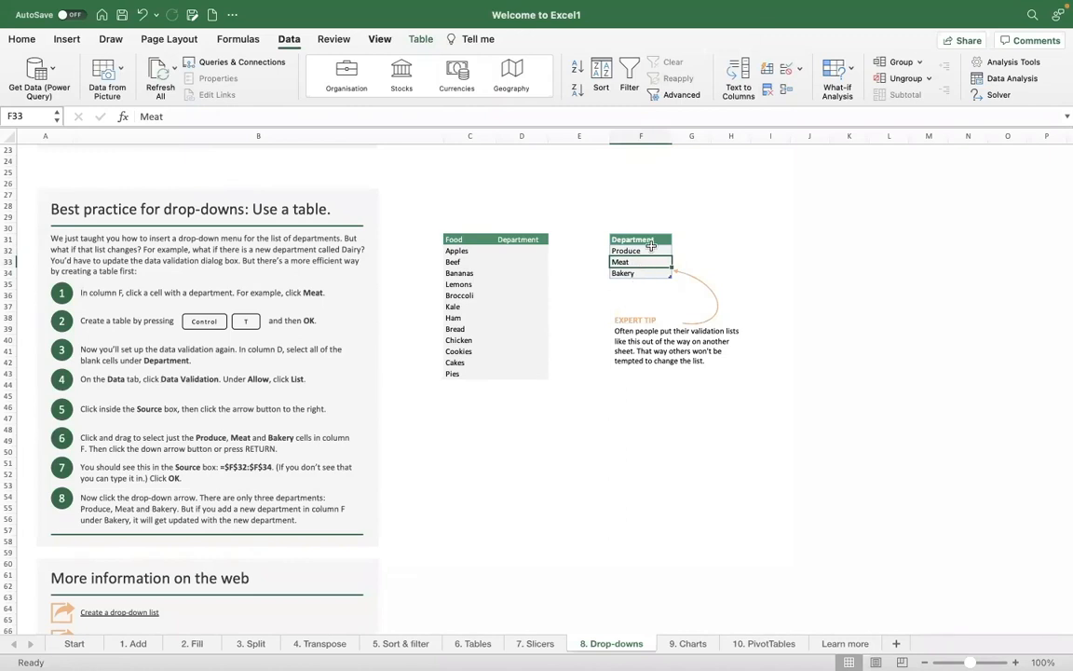
left_click(649, 240)
left_click(638, 248)
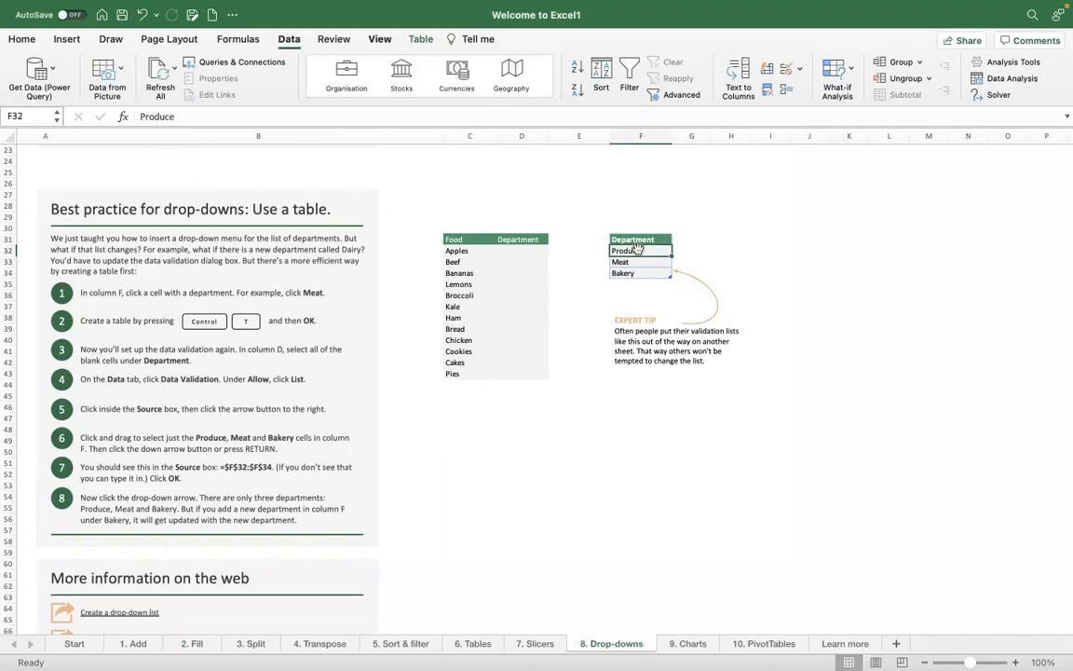
left_click(641, 264)
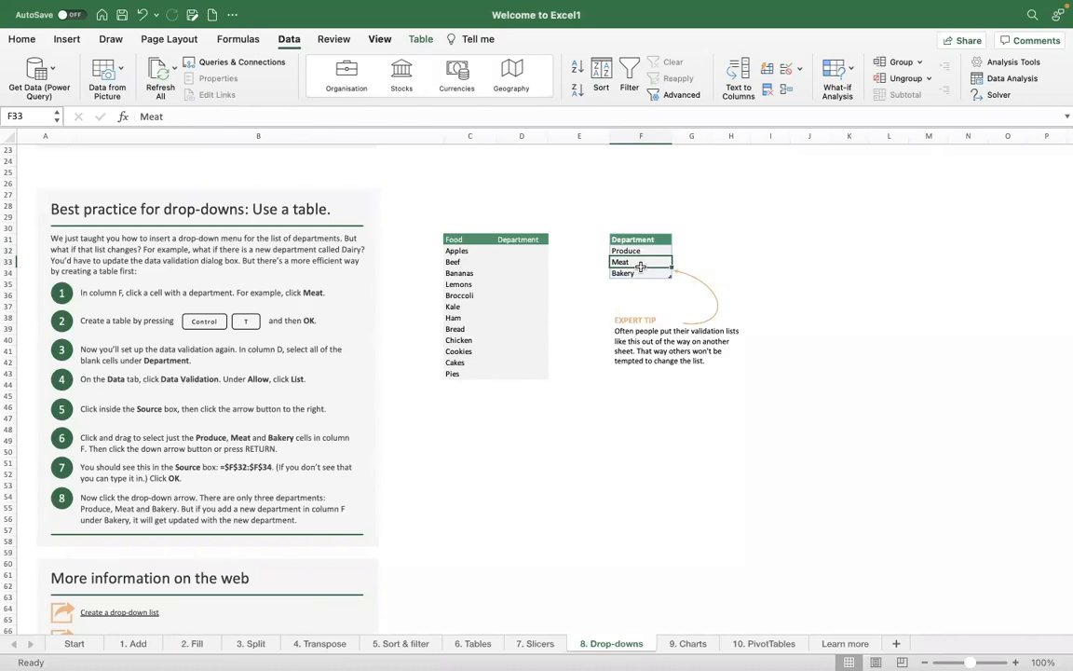
left_click_drag(640, 241, 631, 275)
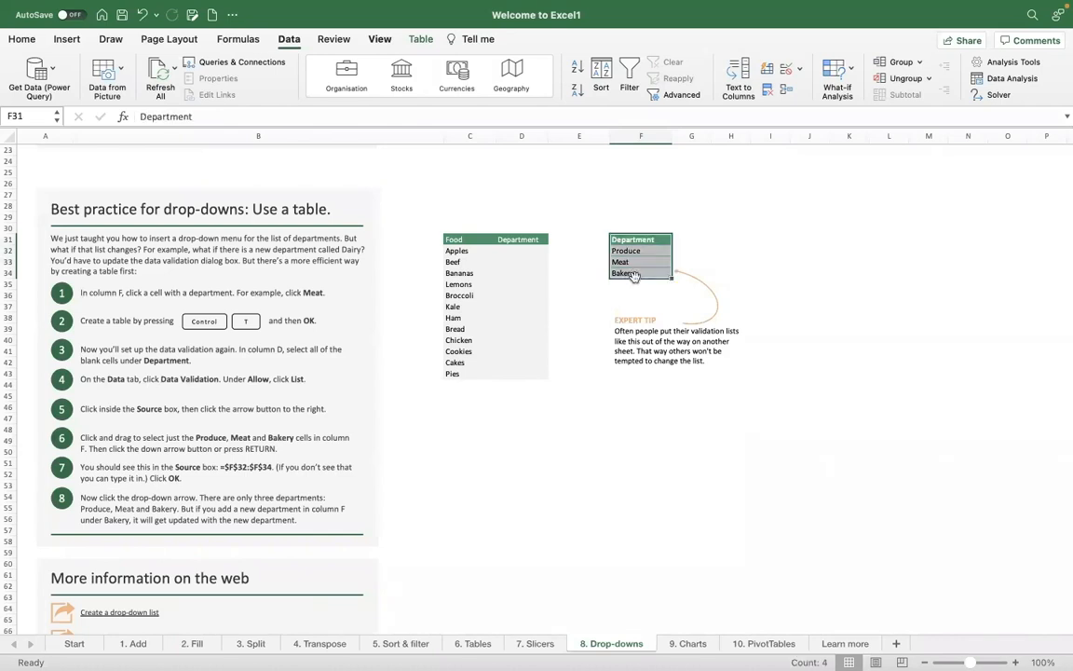
left_click(635, 274)
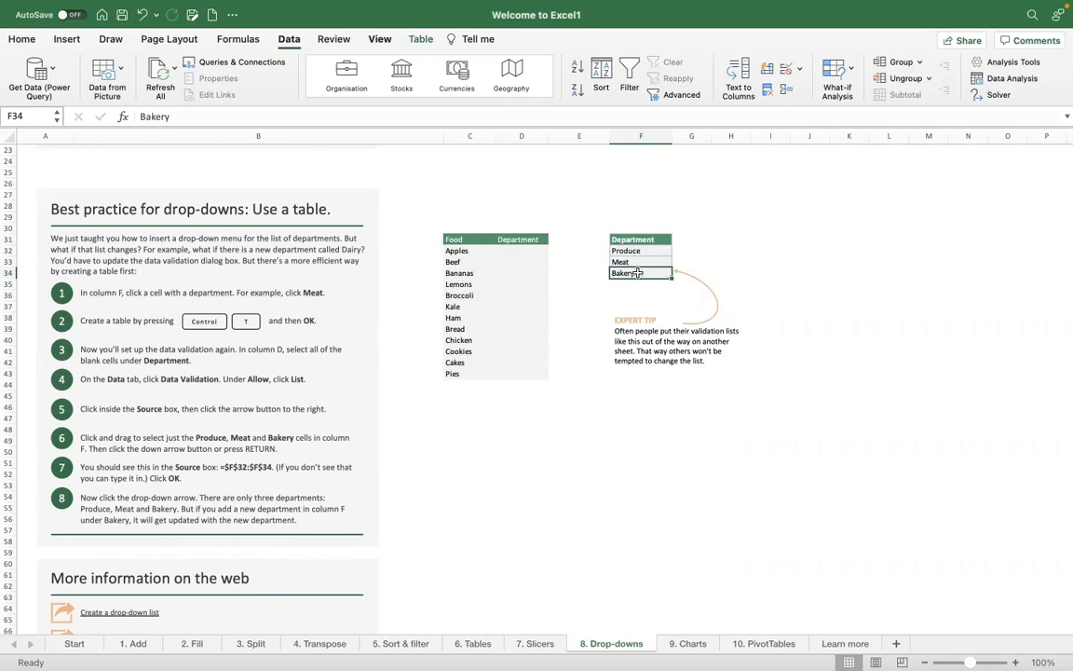
key("Up")
key("Up")
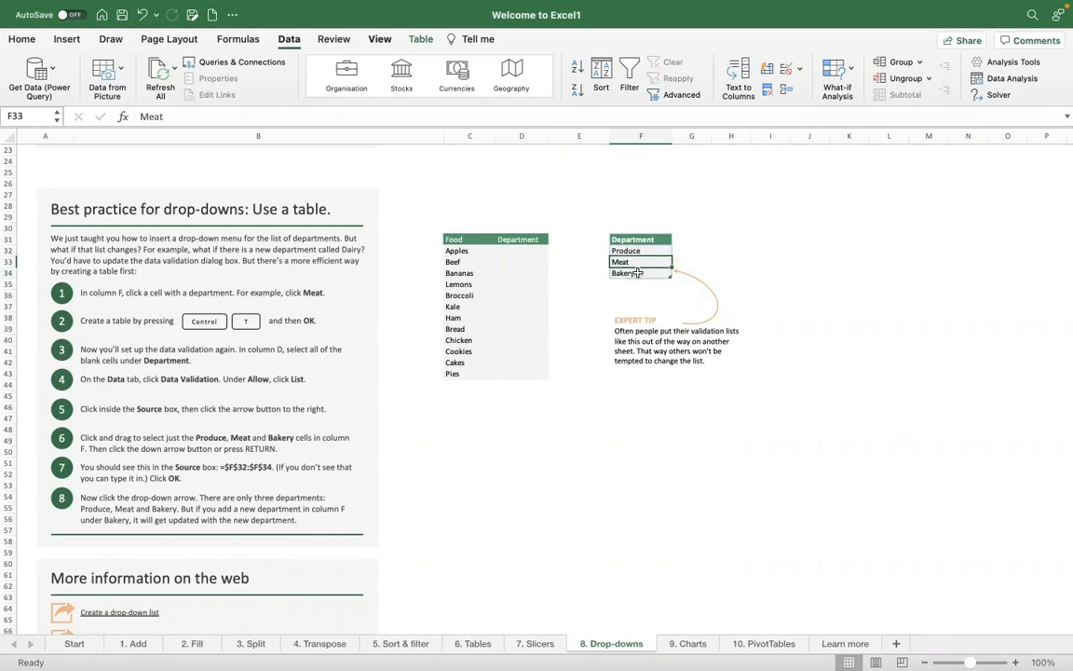
key("shift+Down")
key("shift+Down")
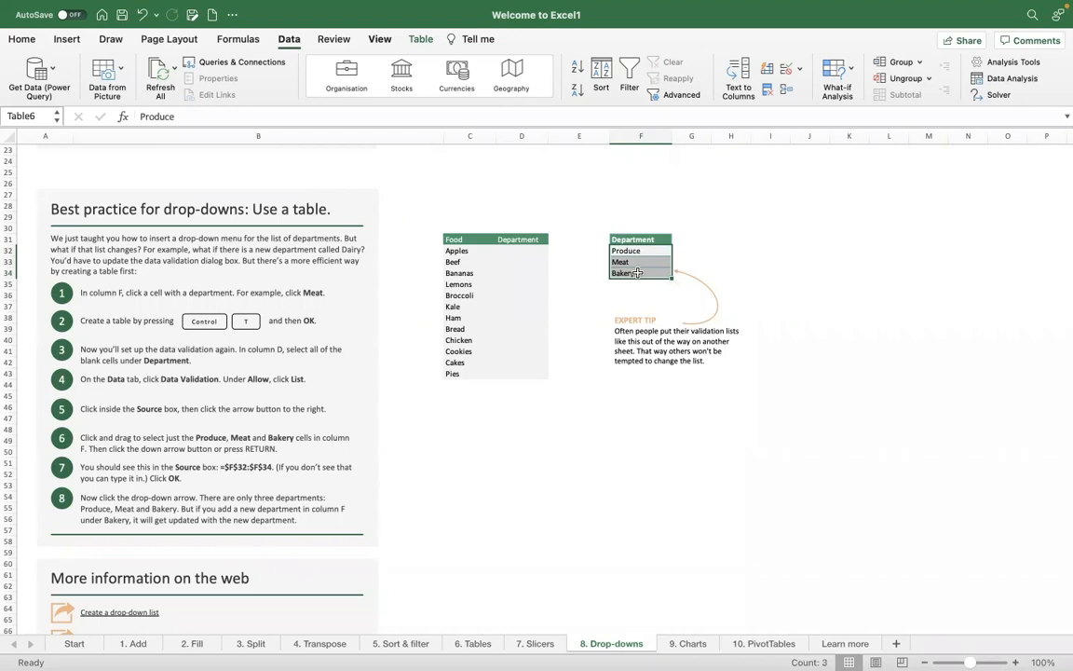
Create a one-column table with headers at cell H30, beside the Department list.
left_click(746, 231)
key("ctrl+t")
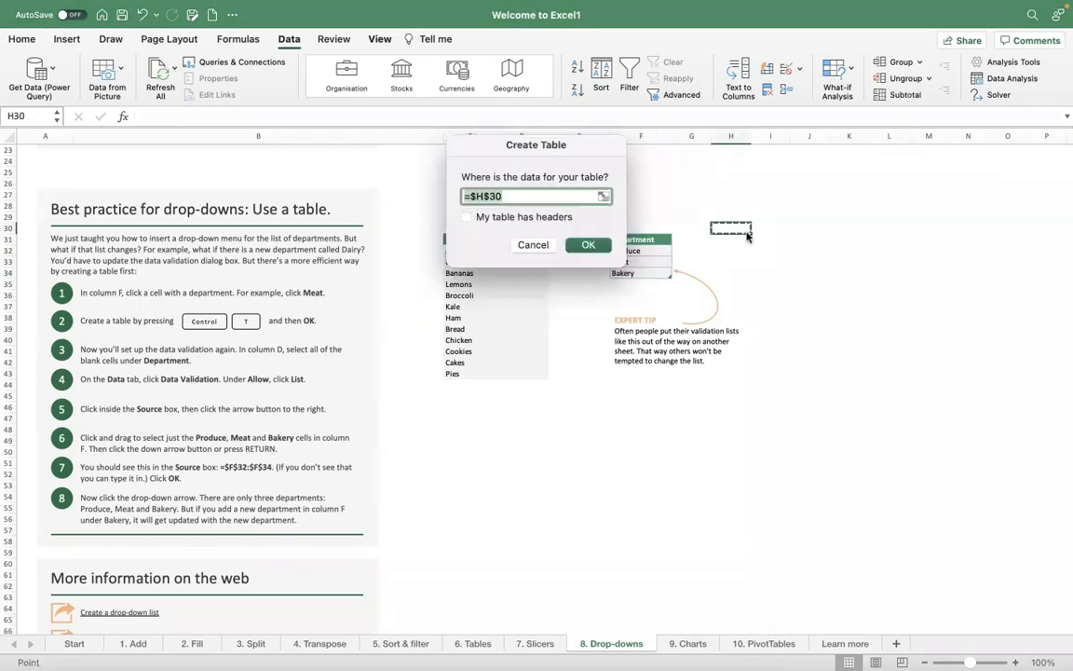
left_click_drag(651, 224, 651, 225)
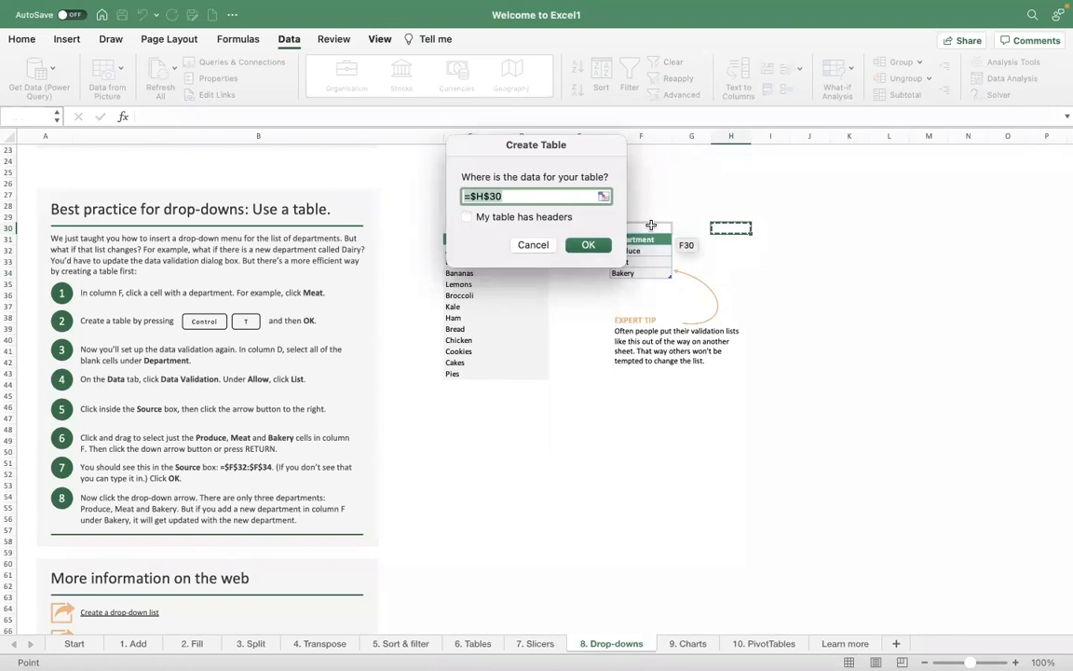
left_click_drag(651, 225, 469, 220)
left_click(468, 218)
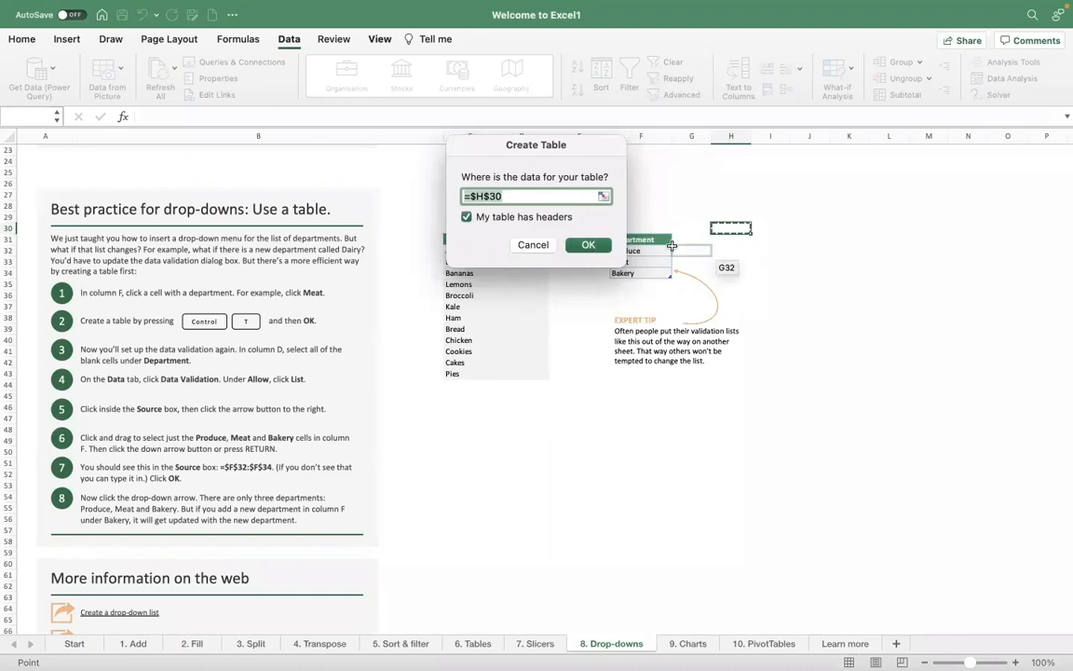
left_click_drag(652, 244, 651, 276)
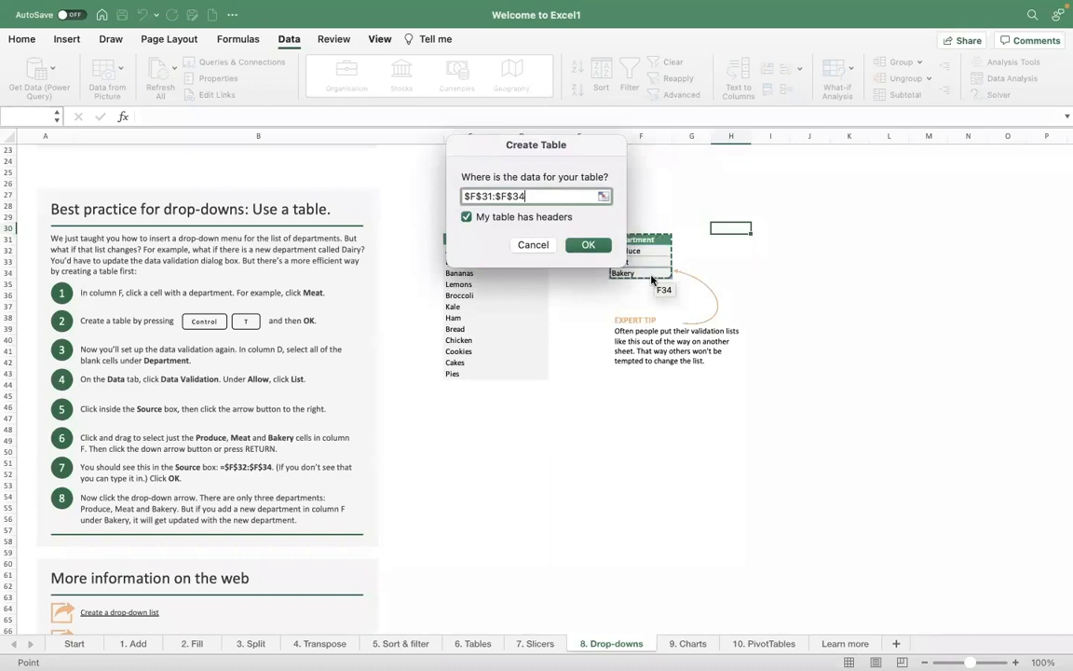
left_click(584, 246)
key("Return")
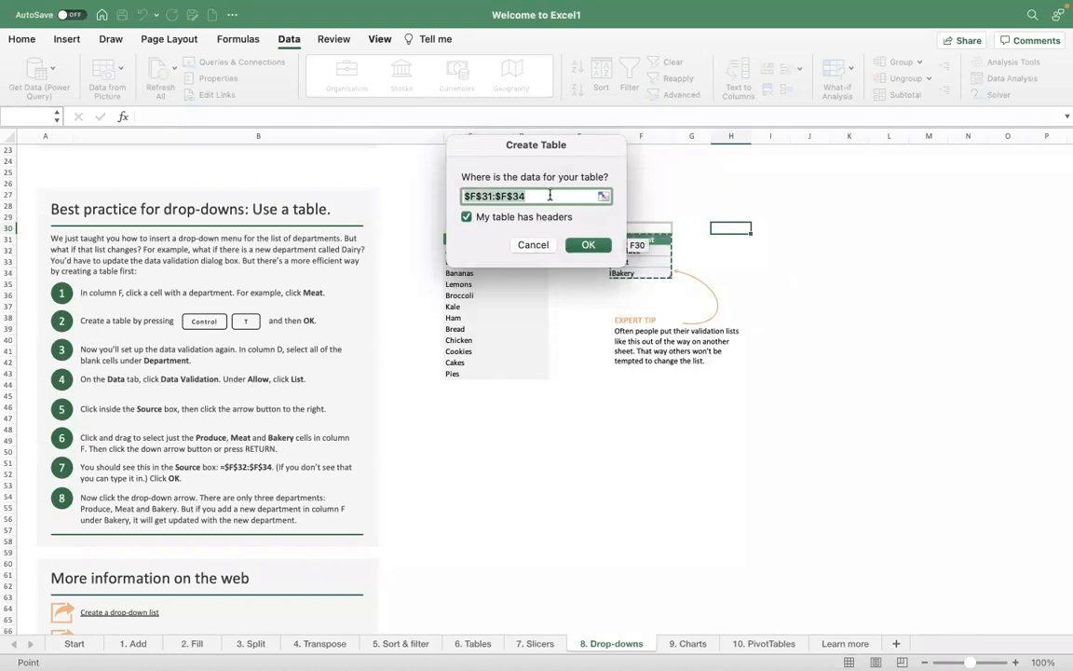
left_click(747, 228)
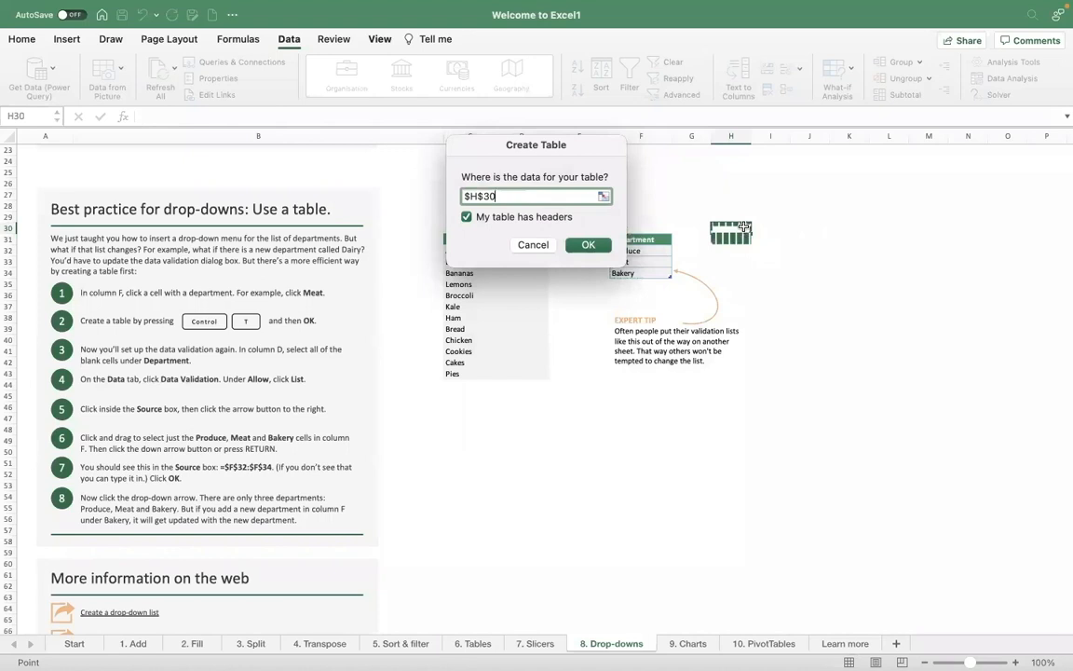
left_click(587, 243)
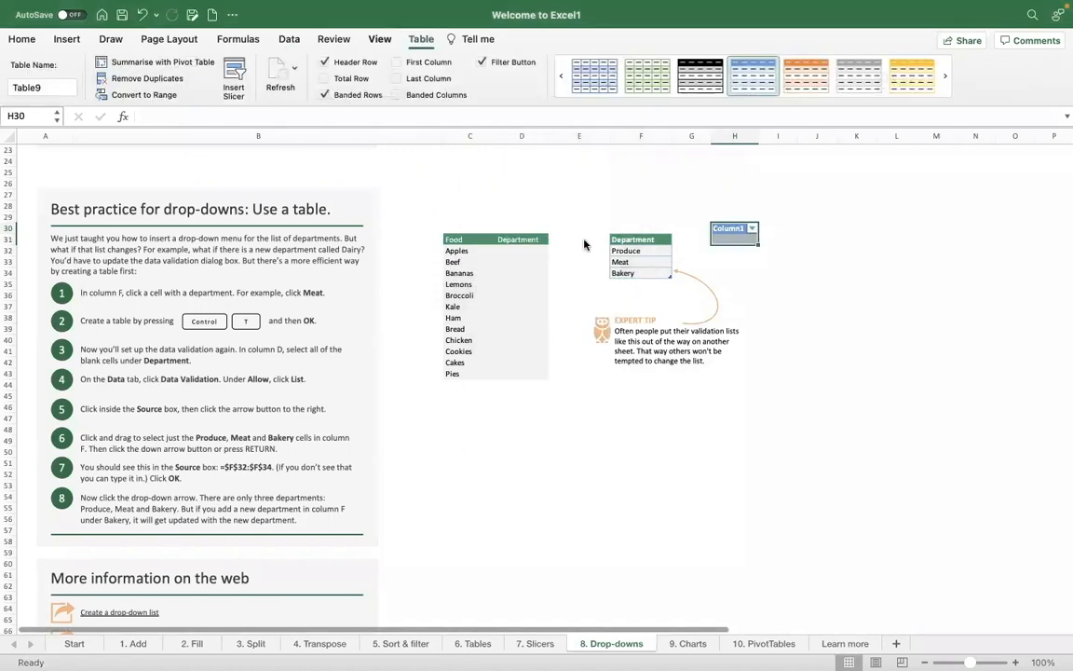
Examine the sort and filter options of the new table's header and the commands available for cell H31.
left_click(752, 228)
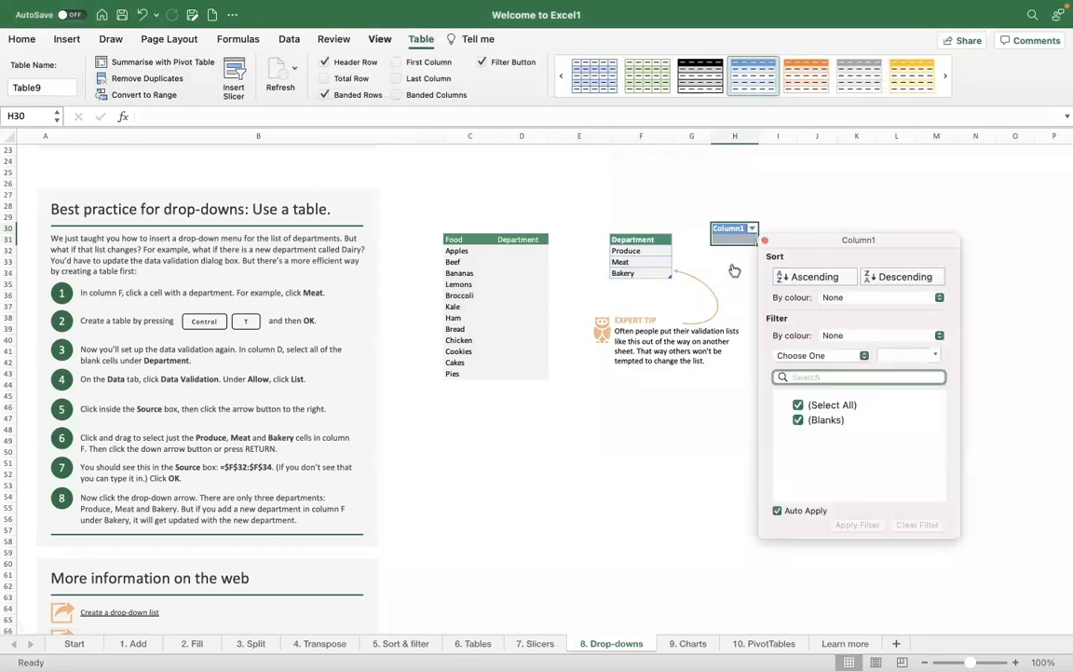
left_click(731, 268)
left_click(735, 239)
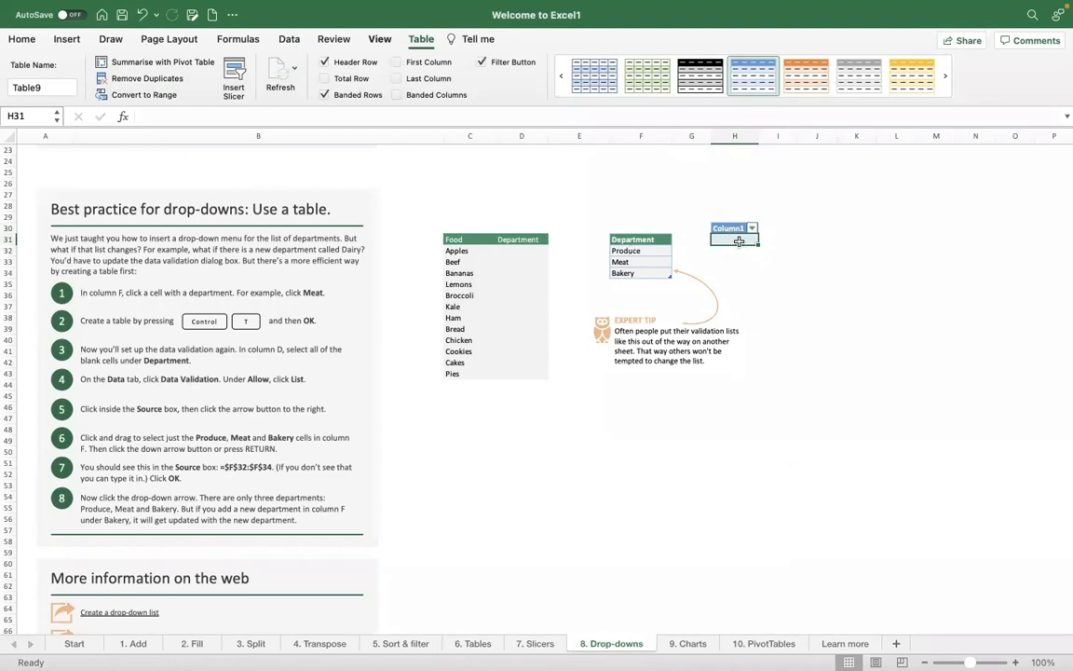
right_click(739, 241)
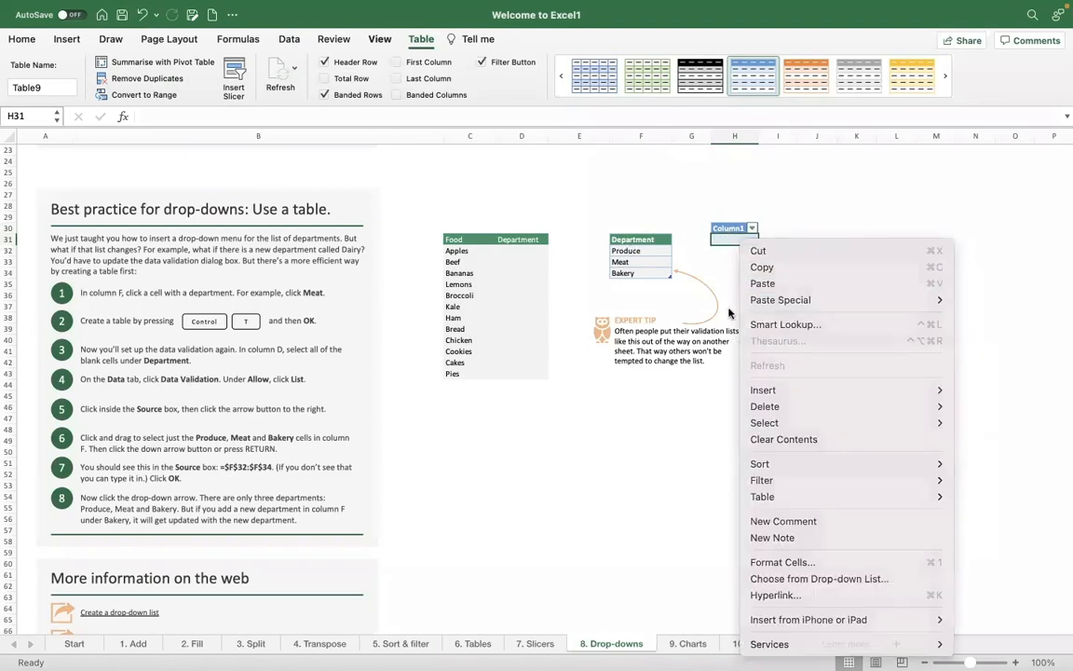
left_click(731, 313)
left_click(752, 228)
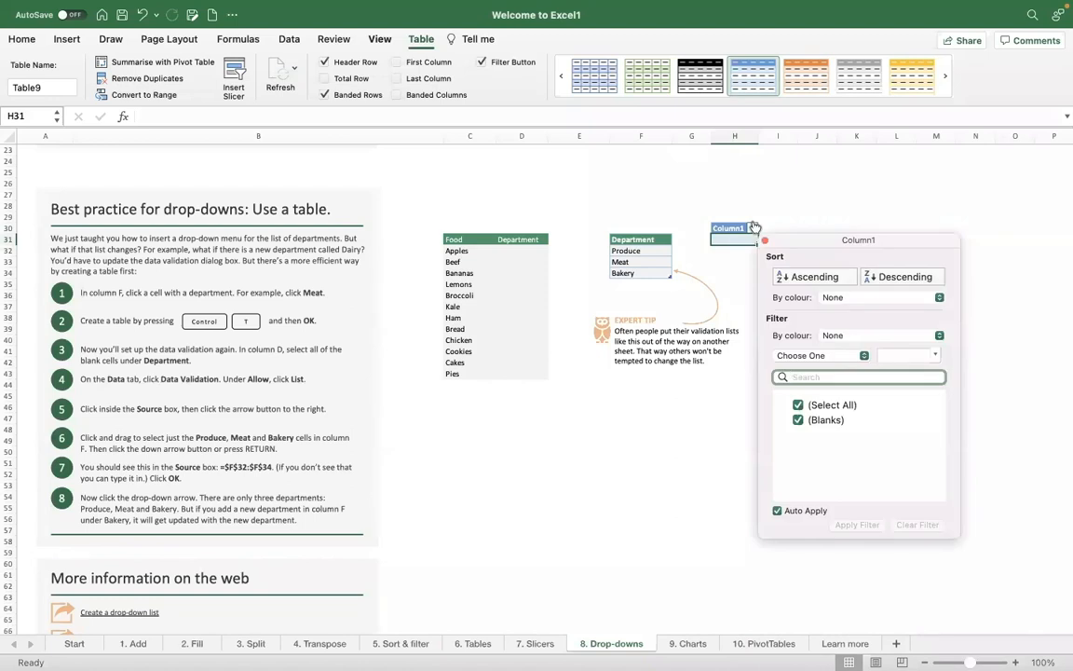
left_click(751, 280)
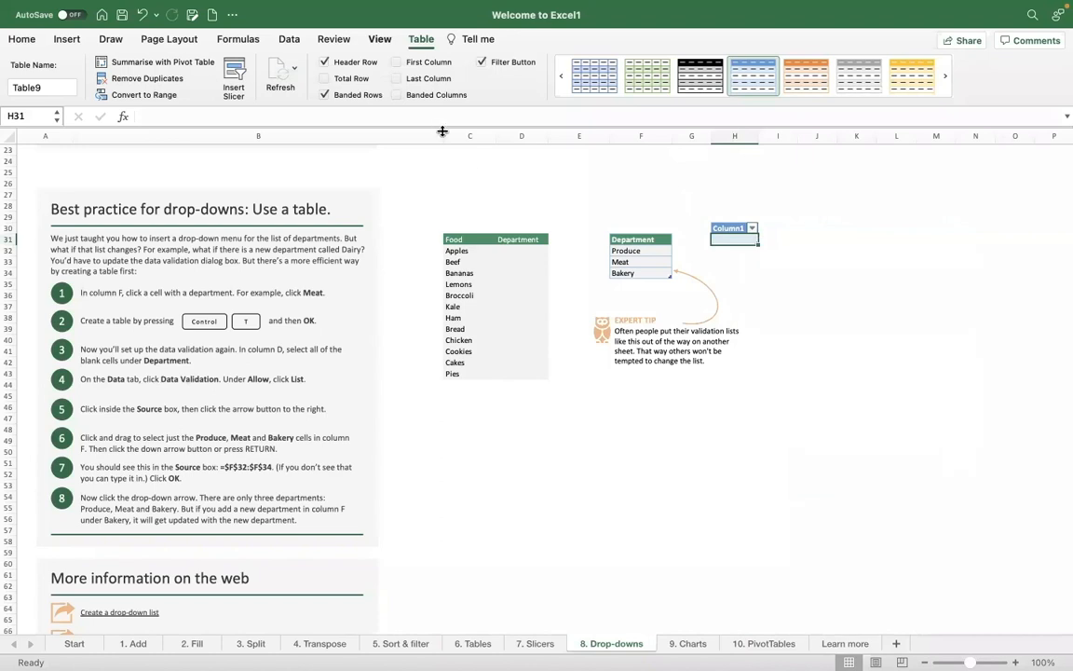
Try to apply an Advanced filter to the new table at H30:H31.
left_click(287, 38)
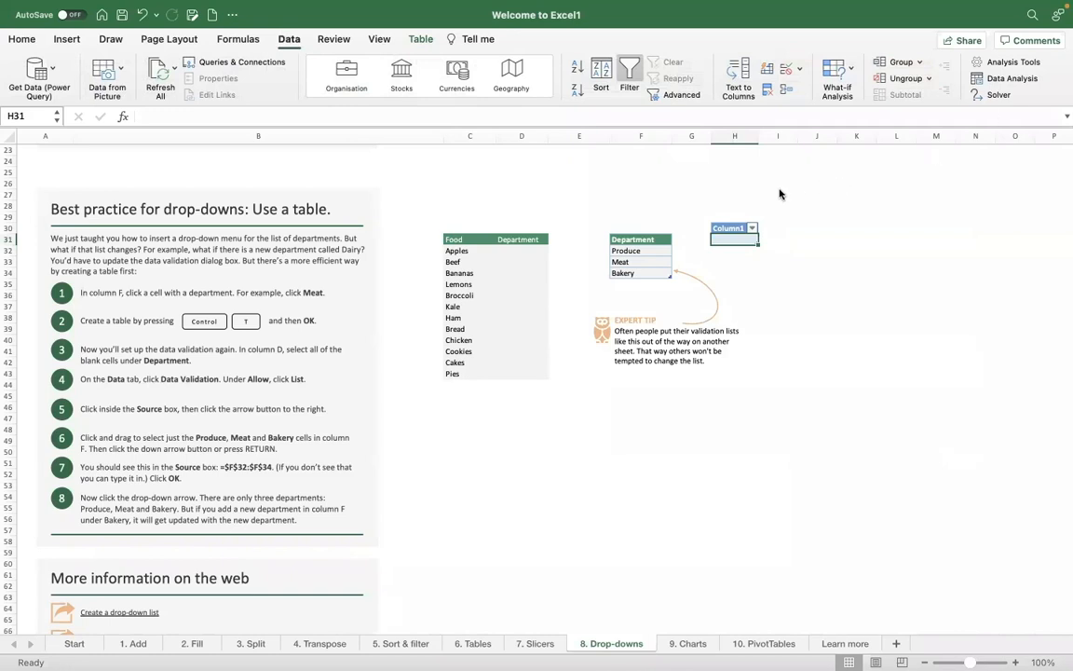
left_click(682, 96)
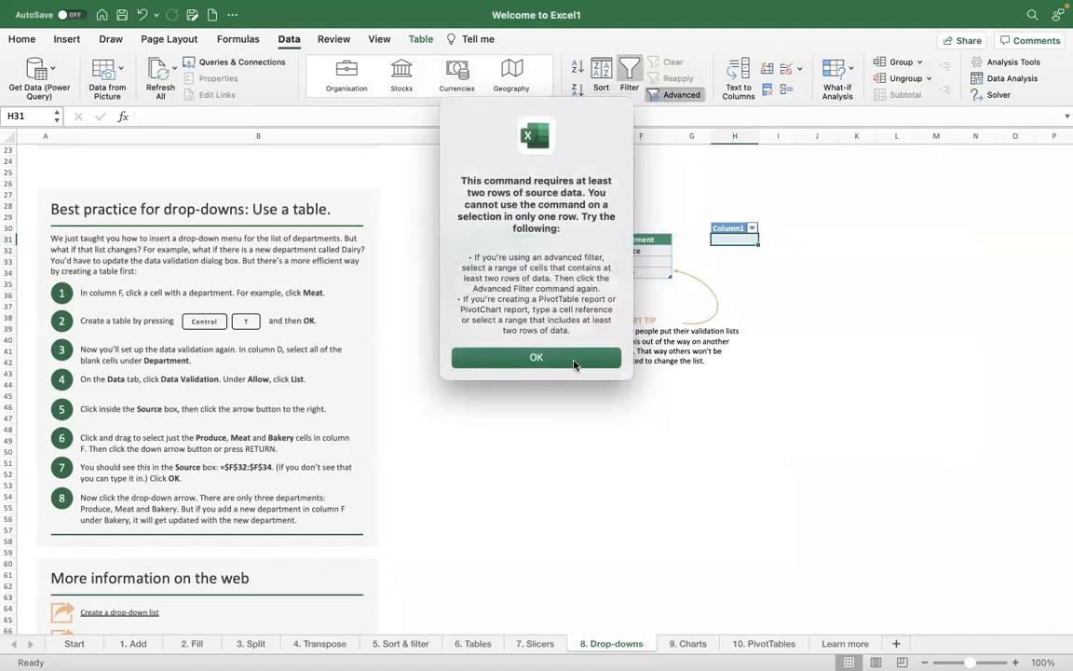
left_click(557, 366)
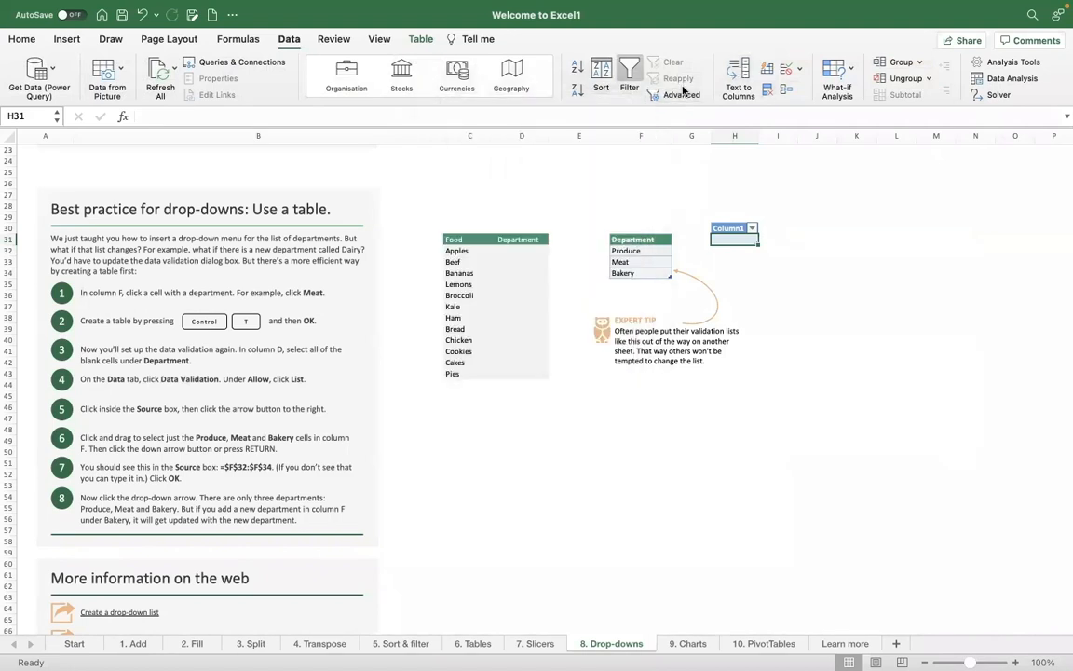
Add List data validation to cell H31 with the source Produce, Meat, Bakery, and check its drop-down.
left_click(800, 72)
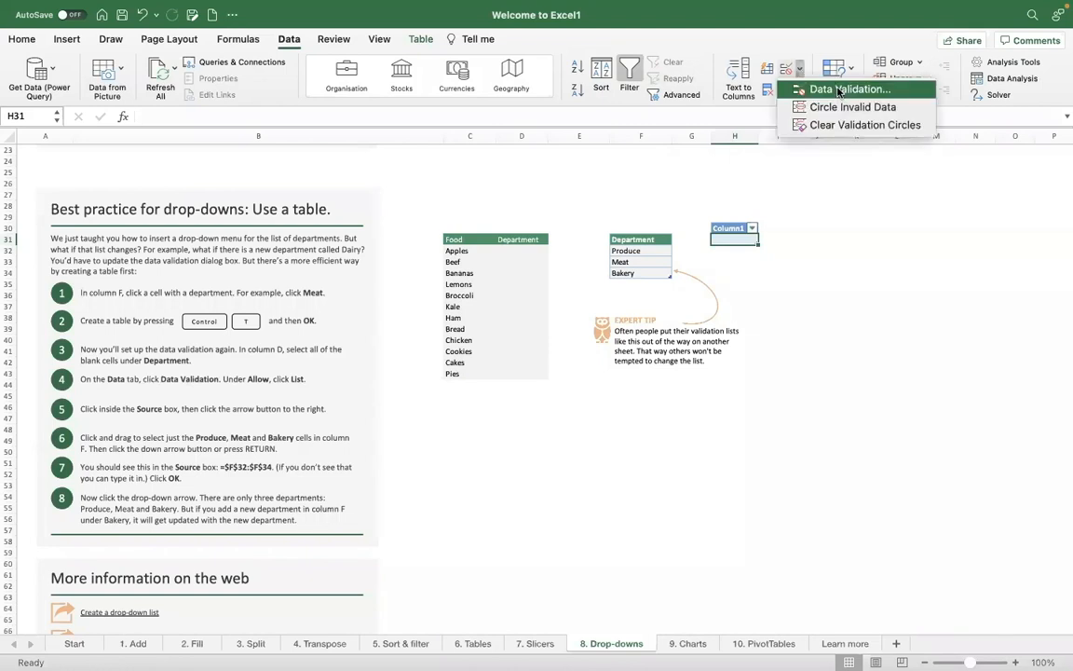
left_click(838, 90)
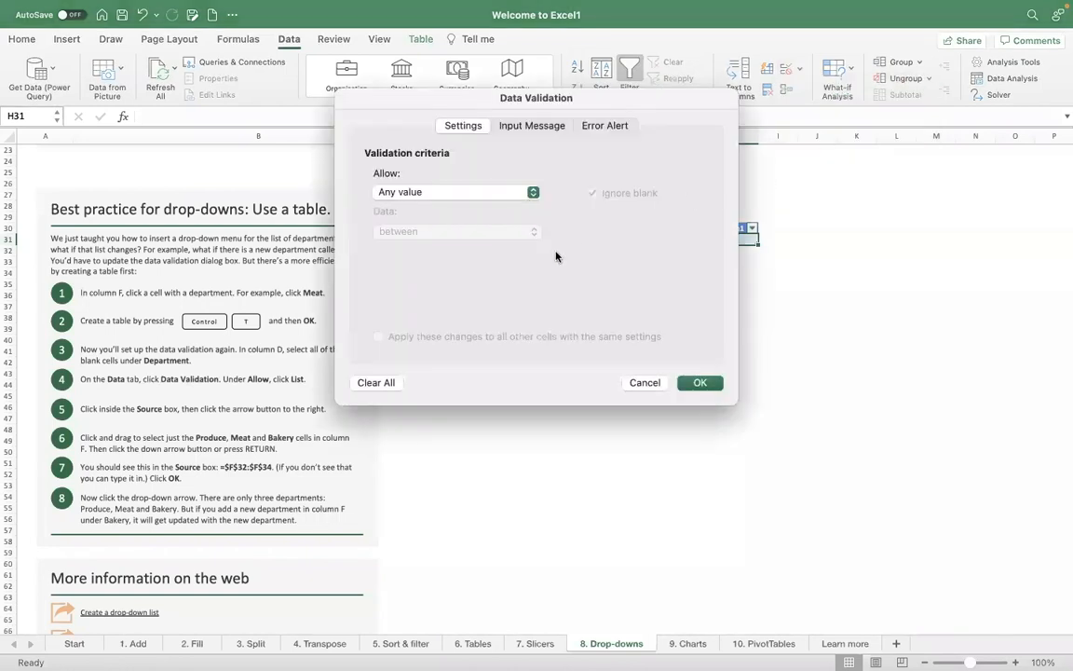
left_click(488, 192)
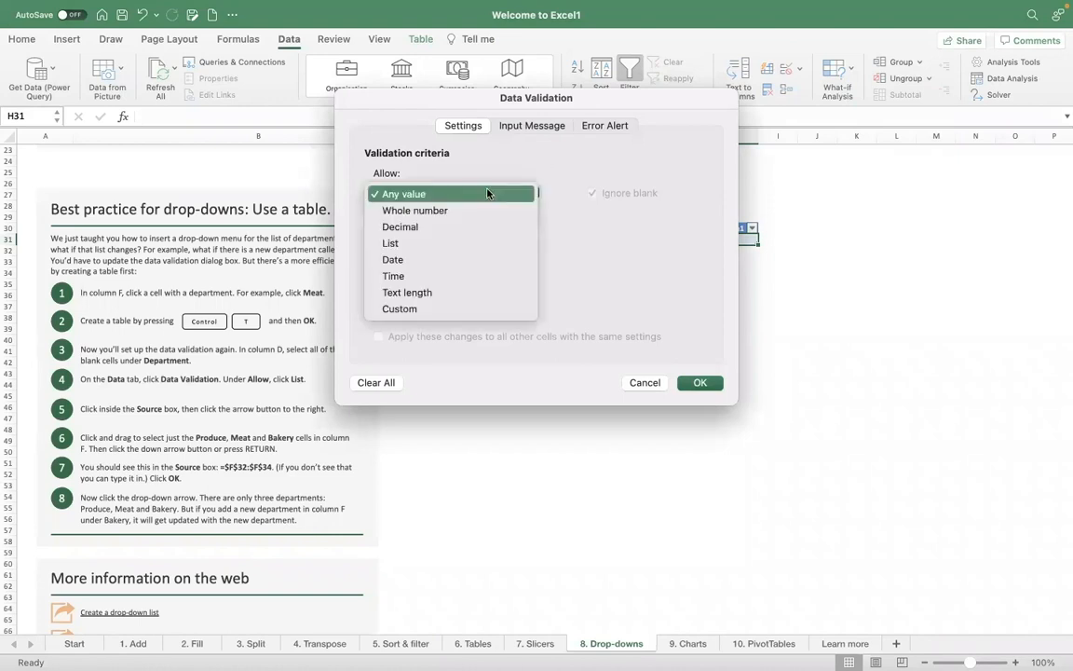
left_click(410, 243)
left_click(447, 270)
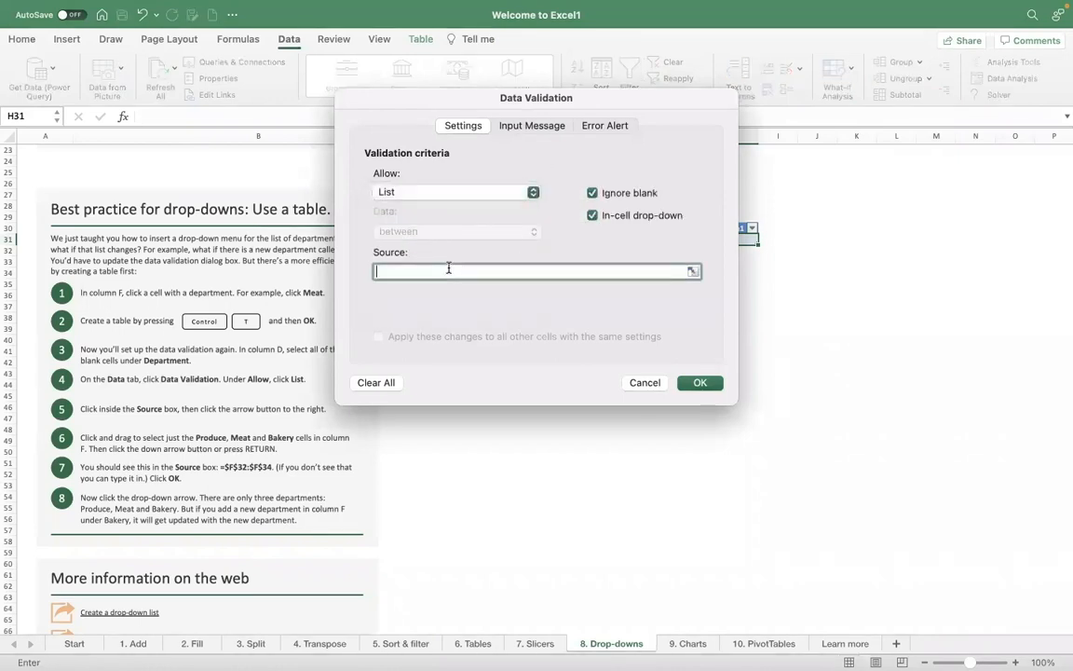
left_click_drag(605, 94, 679, 300)
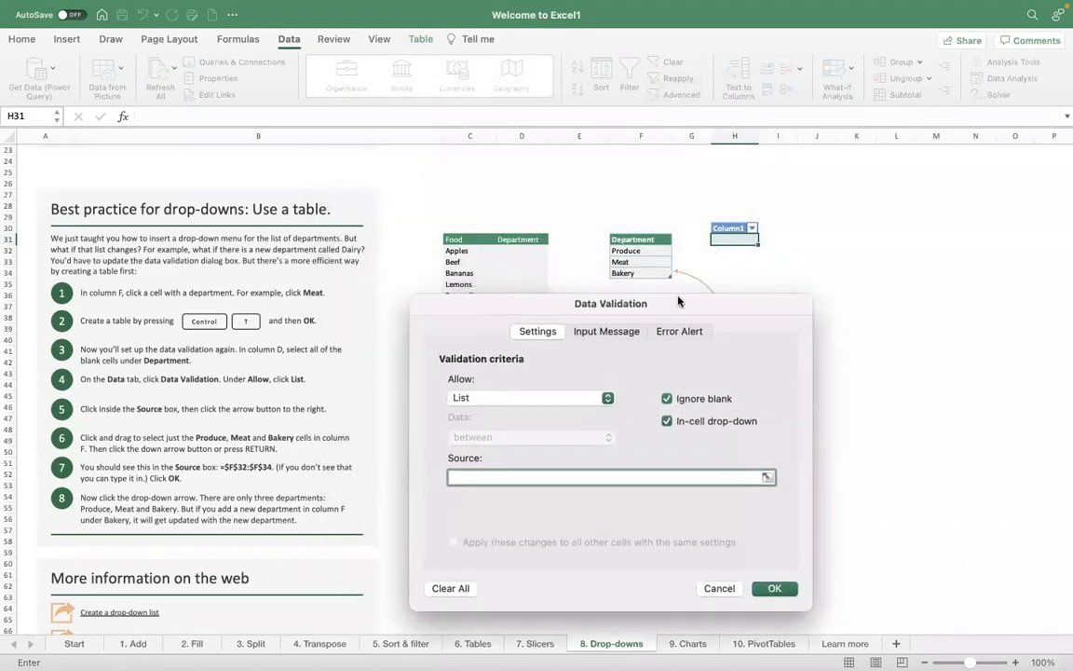
type("Produce, Meat, Bakery")
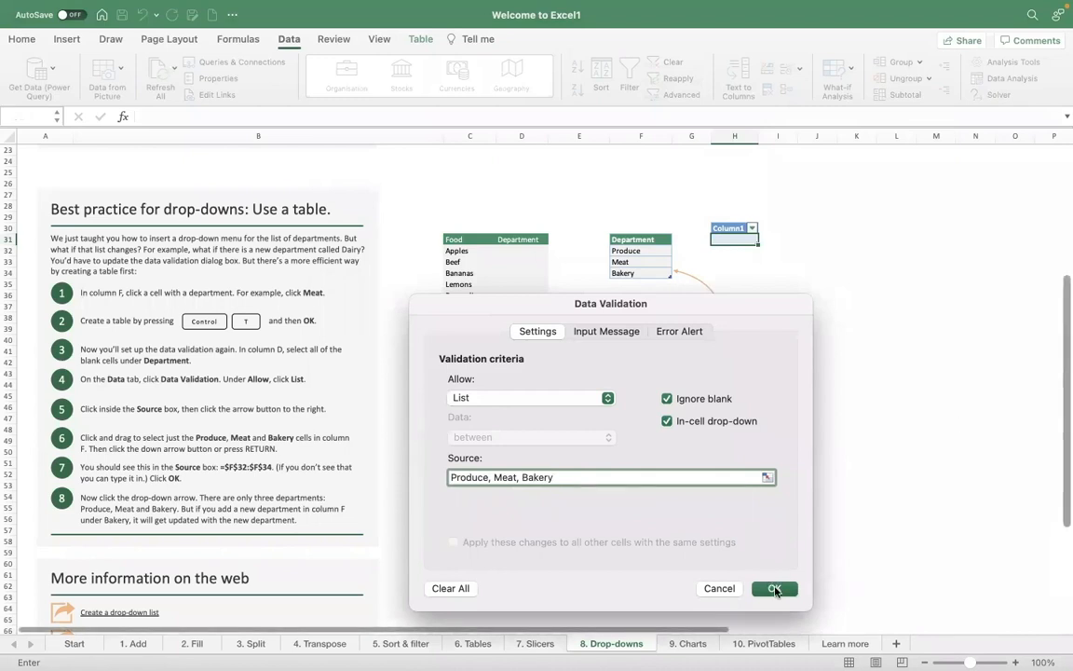
left_click(776, 589)
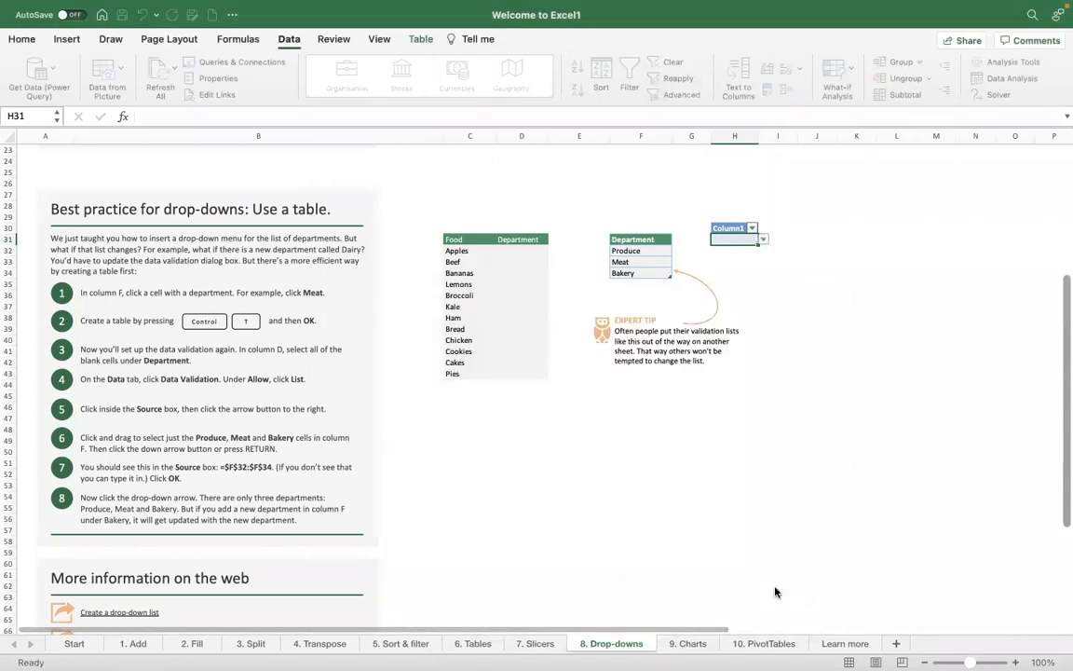
left_click(763, 241)
key("Escape")
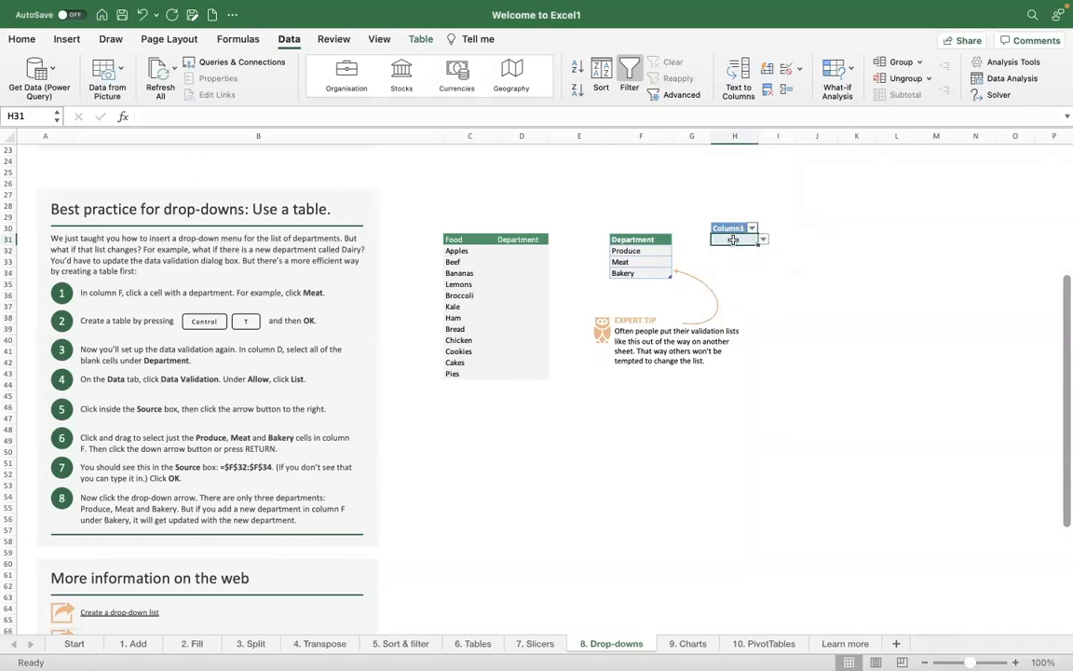
Copy the drop-down cell H31 into D32, the Department cell for Apples.
key("super+c")
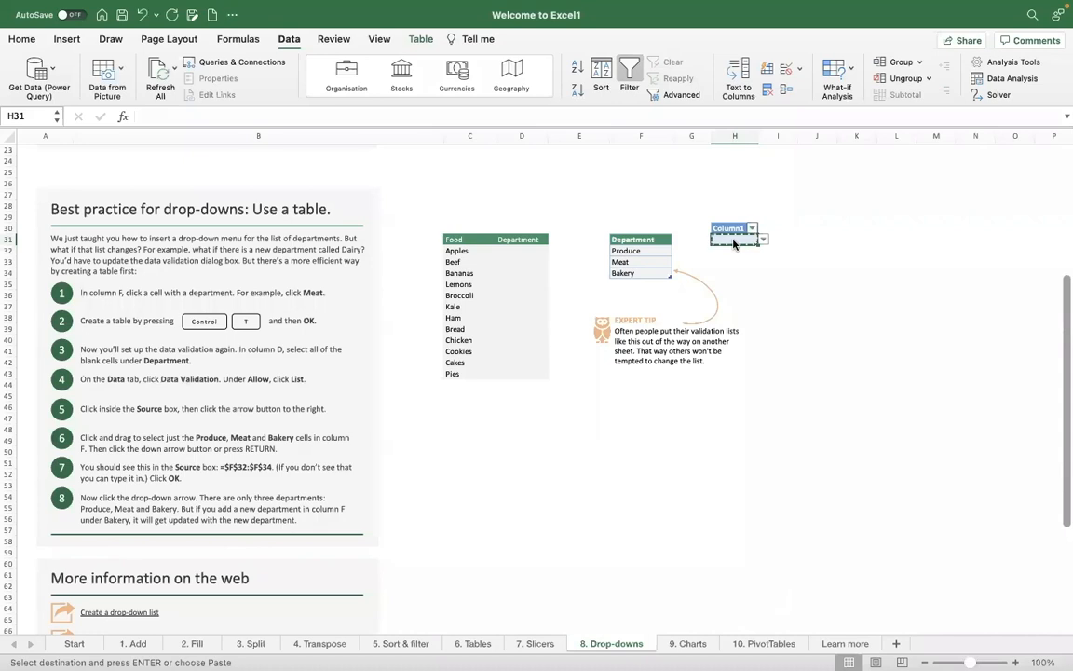
left_click(517, 253)
key("super+v")
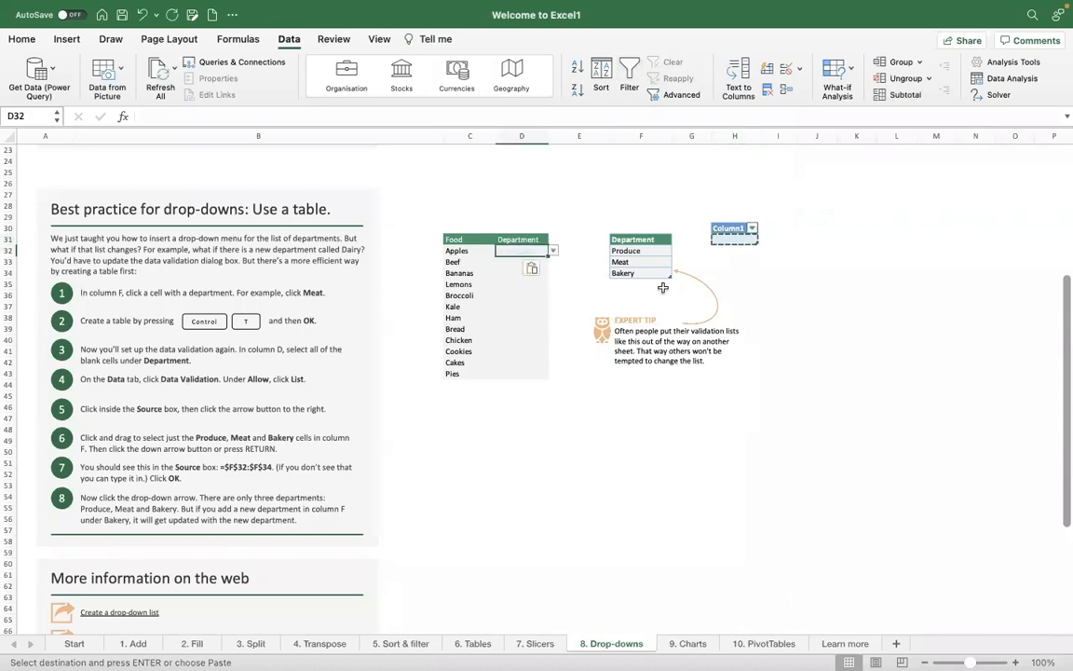
left_click(745, 265)
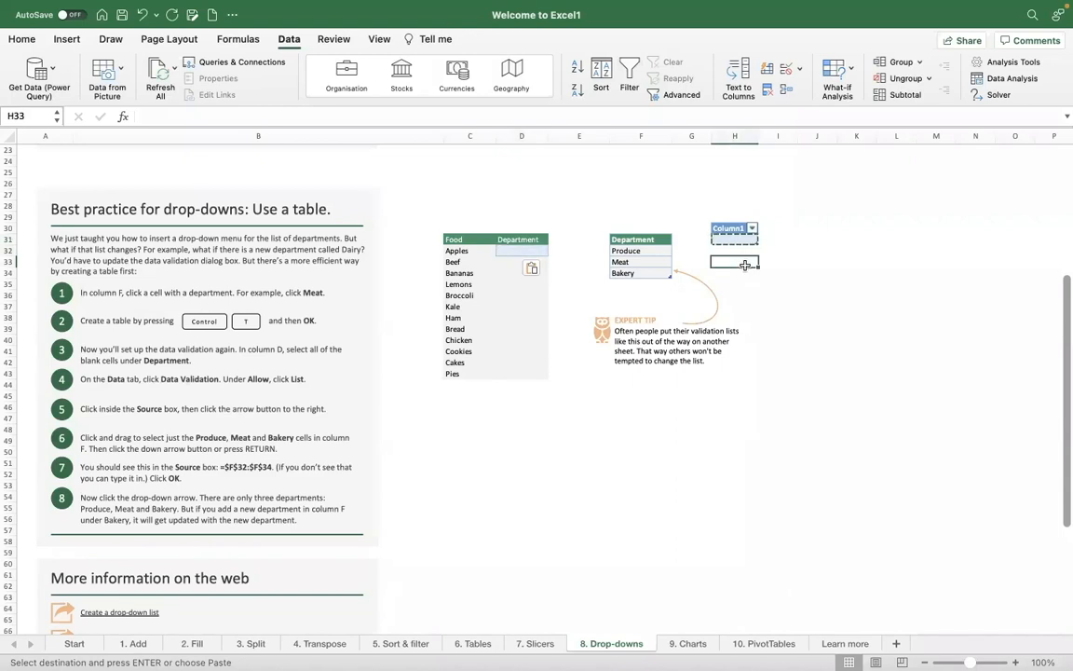
left_click(749, 239)
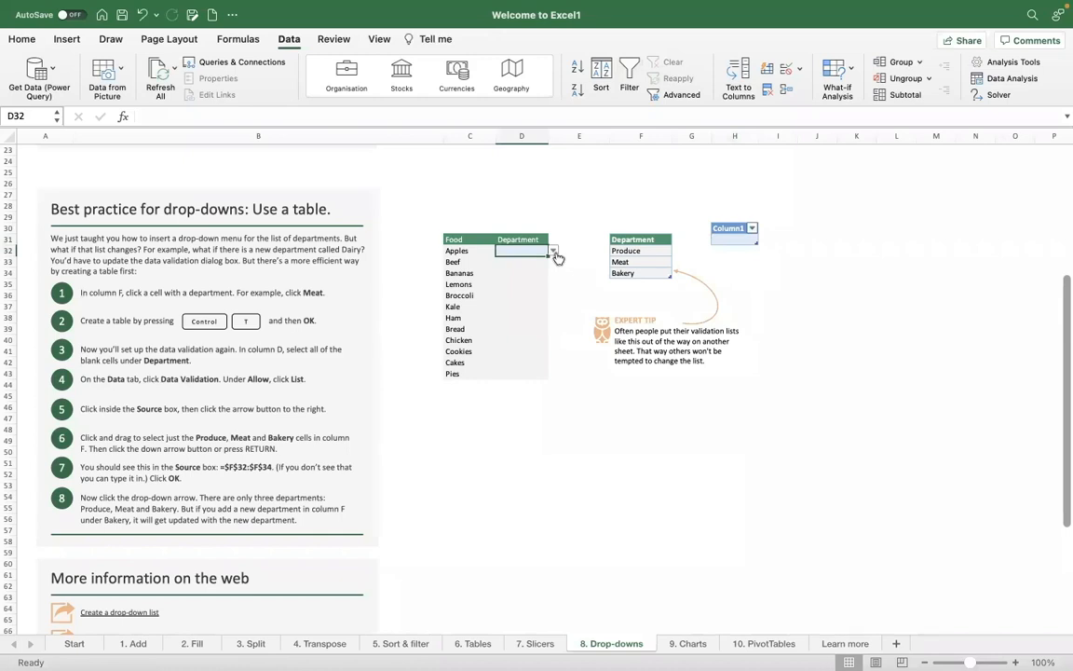
left_click(731, 239)
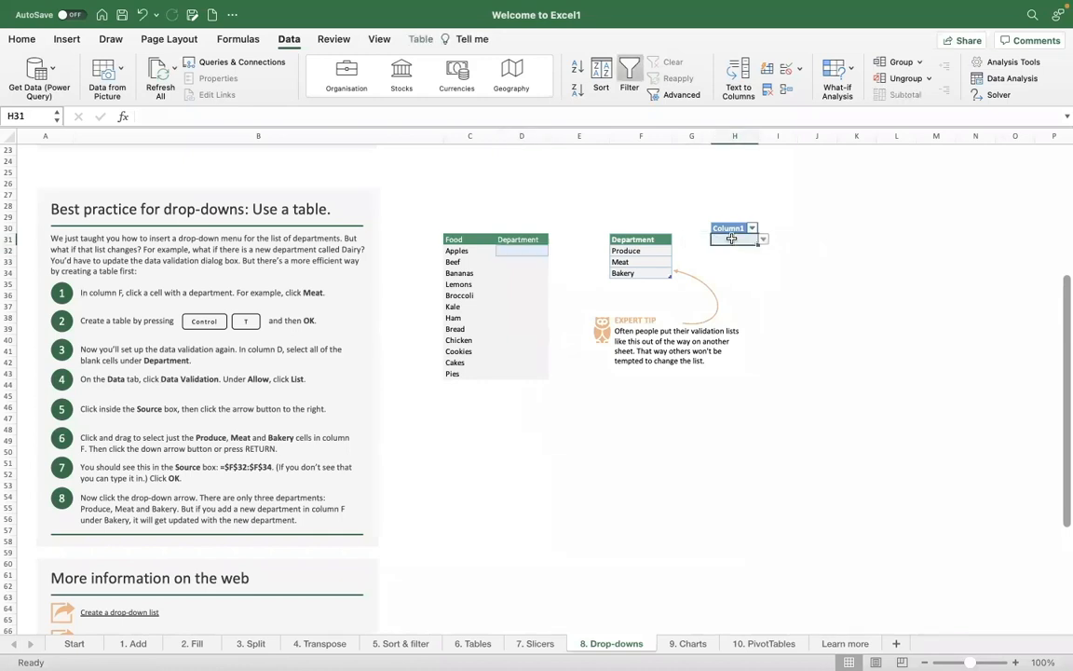
Choose Produce from the drop-down list in D32, the Department cell for Apples.
left_click(539, 248)
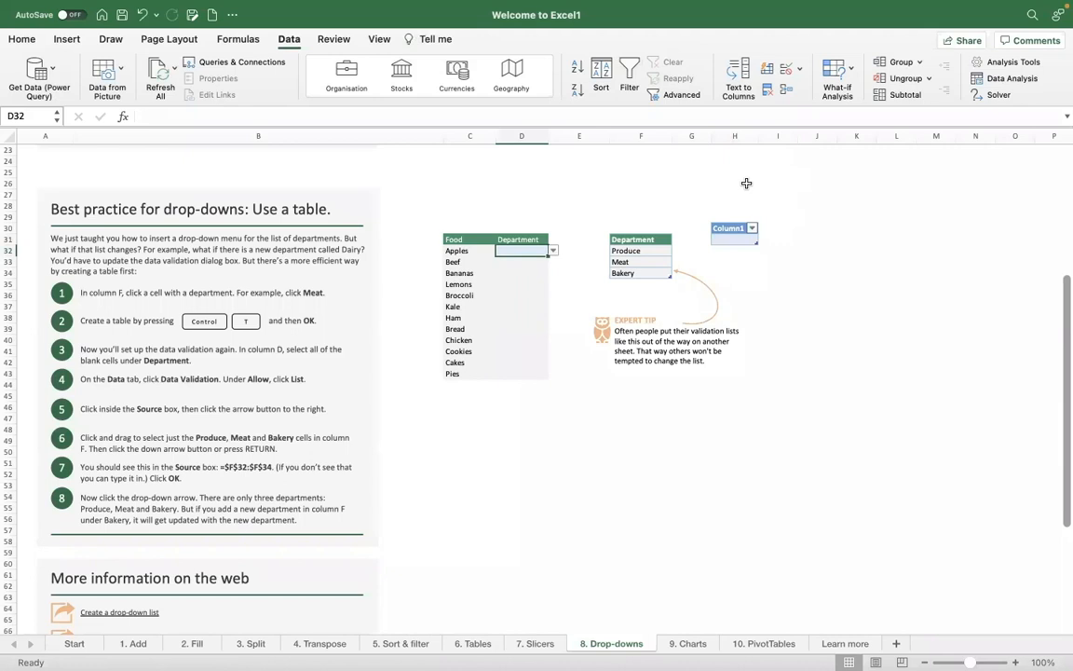
left_click(554, 253)
left_click(526, 264)
left_click(537, 273)
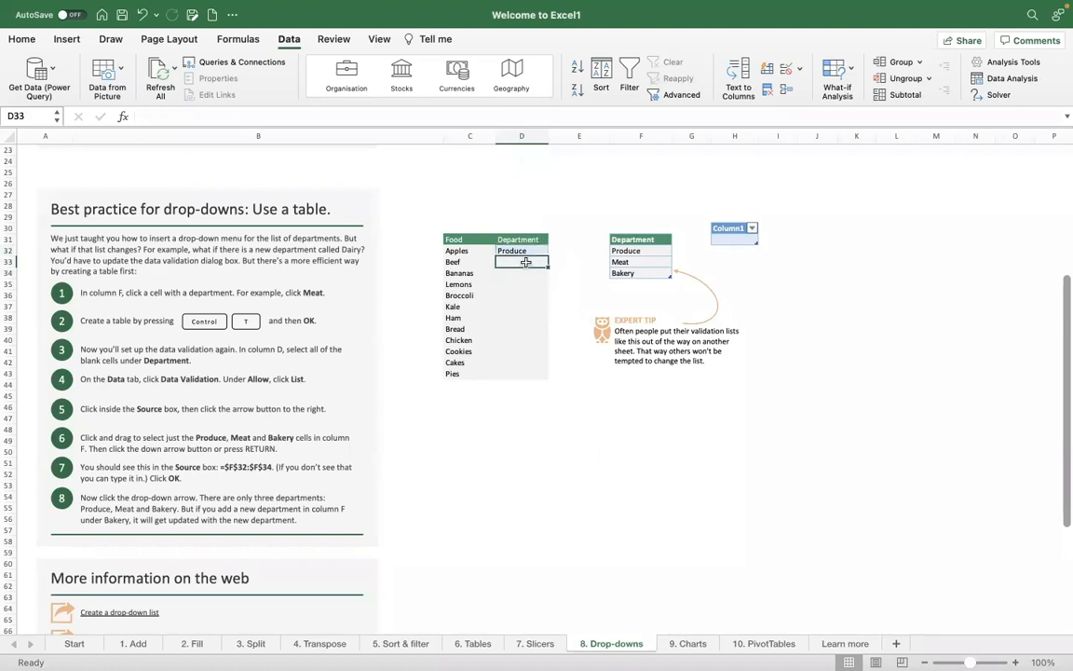
Fill the Produce drop-down cell D32 down through D43 to cover every food in the Department column.
left_click(531, 251)
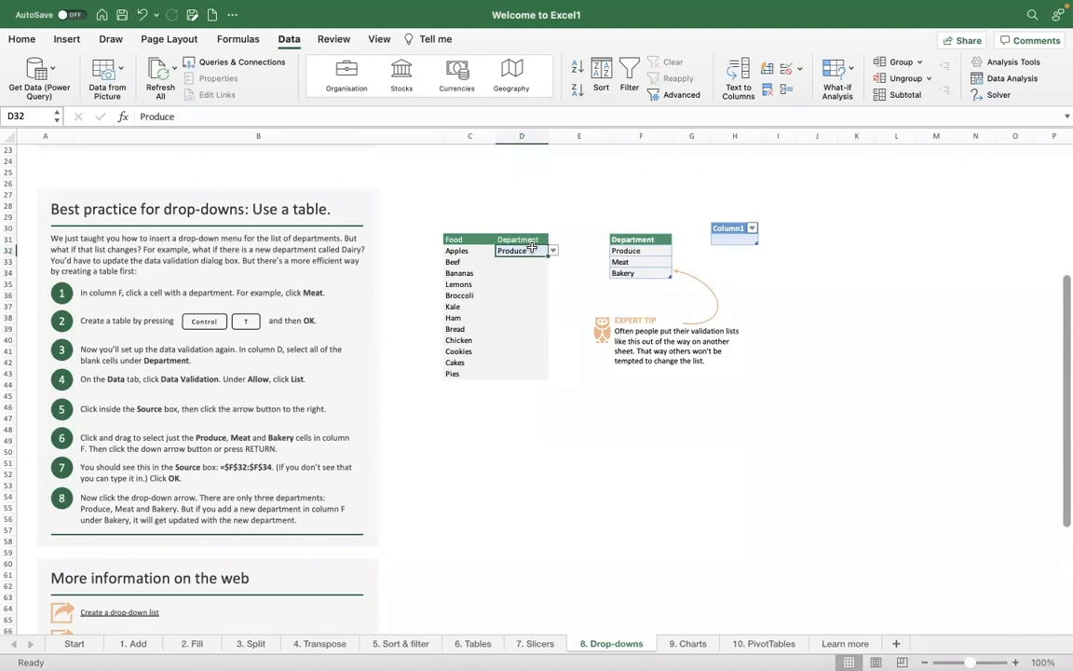
key("shift+Down")
key("shift+Down")
key("shift+Down")
key("shift+Down")
key("shift+Down")
key("shift+Down")
key("shift+Down")
key("shift+Down")
key("shift+Down")
key("shift+Down")
key("shift+Down")
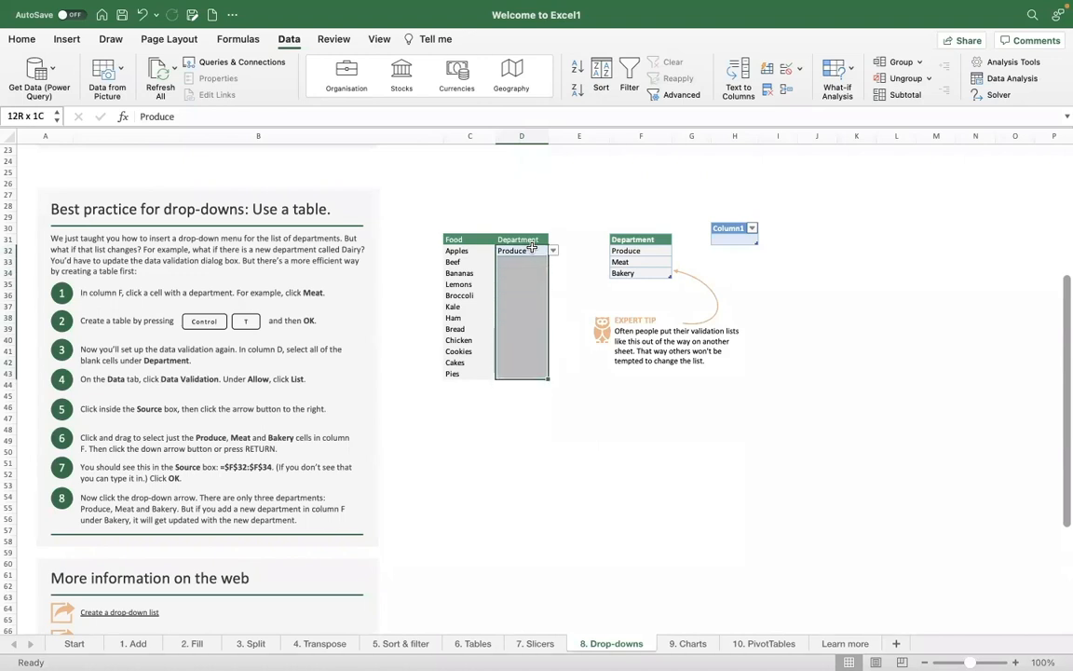
key("ctrl+d")
key("Return")
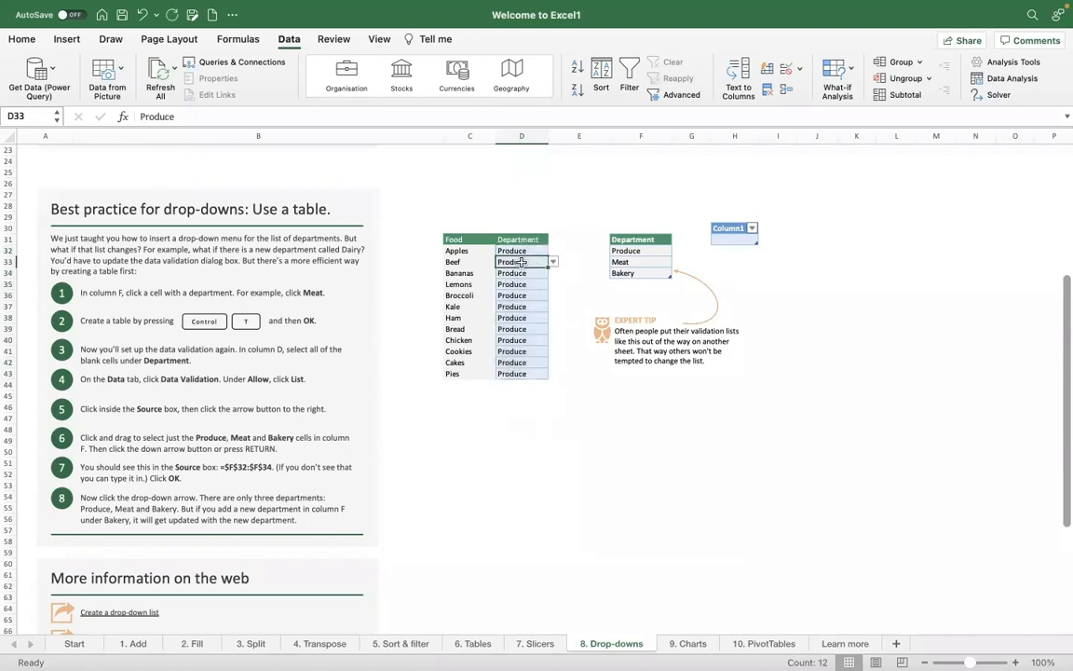
Set the Department of Beef to Meat from its drop-down list.
key("shift+Return")
key("Return")
left_click(553, 261)
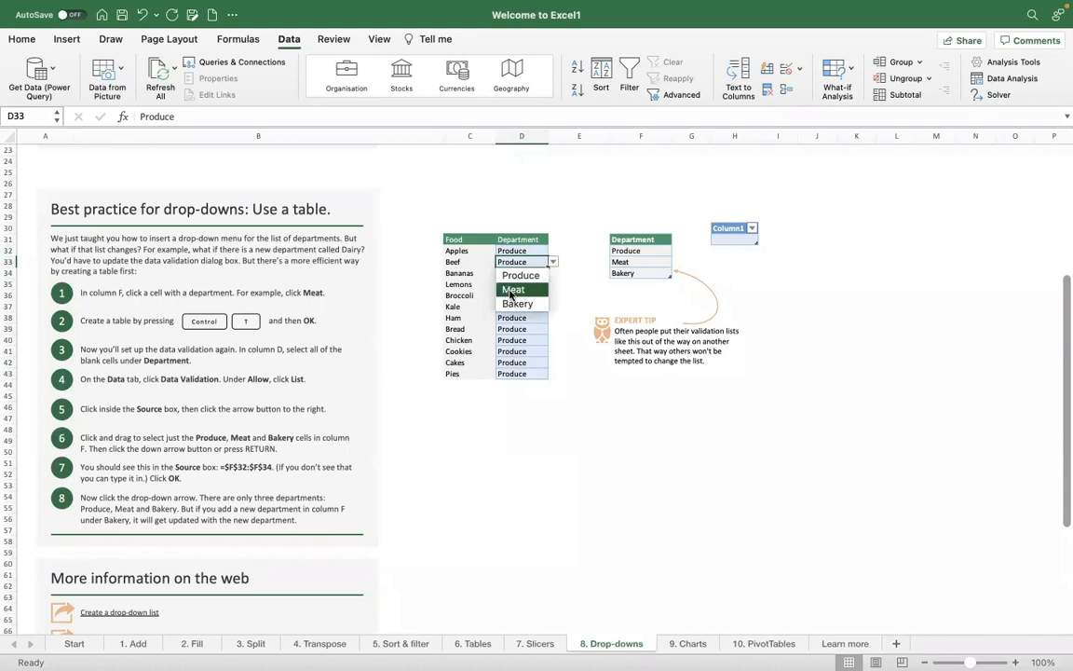
left_click(514, 290)
Set the Department of Ham to Meat from its drop-down list.
key("Return")
key("Return")
key("Return")
key("Return")
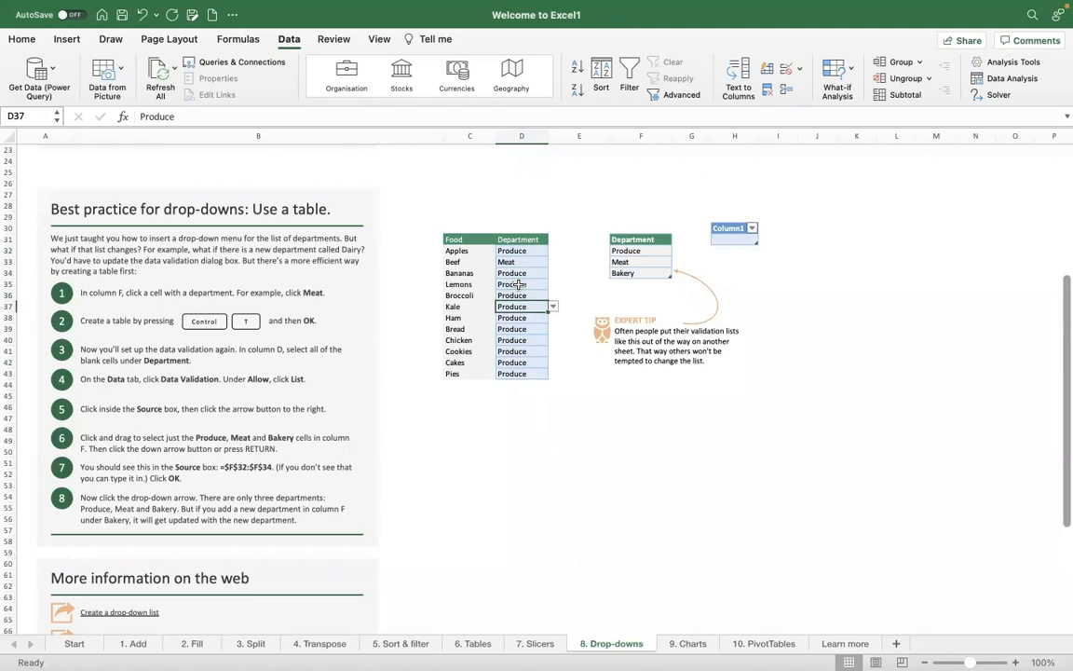
key("Return")
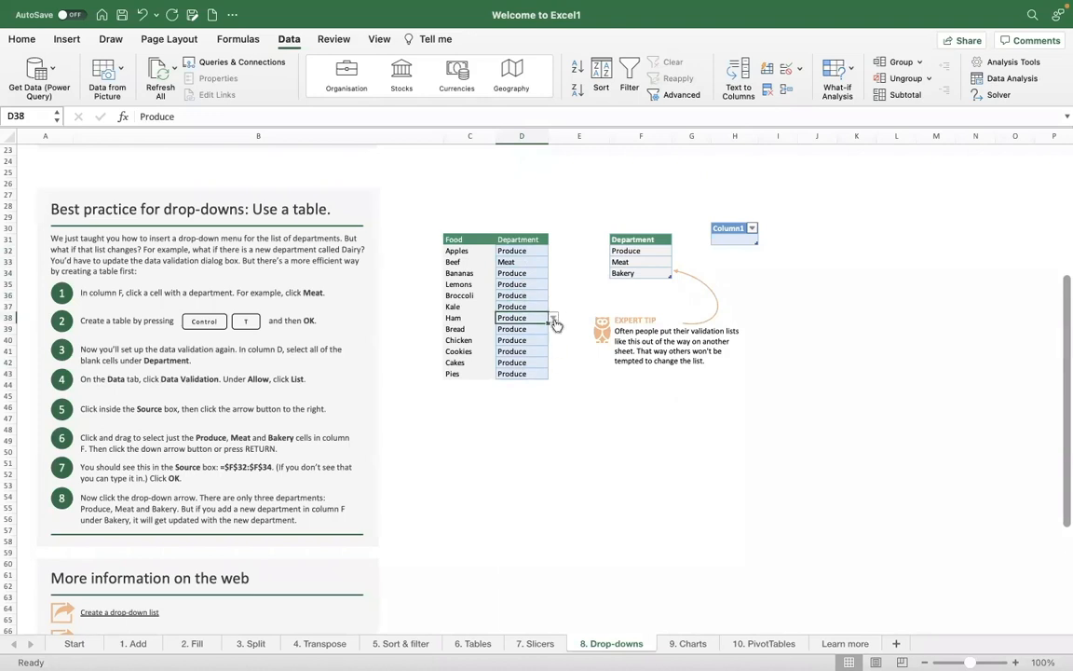
left_click(553, 319)
left_click(524, 345)
Pick Produce for Bread and Meat for Chicken from their Department drop-down lists.
key("Return")
left_click(551, 330)
left_click(520, 339)
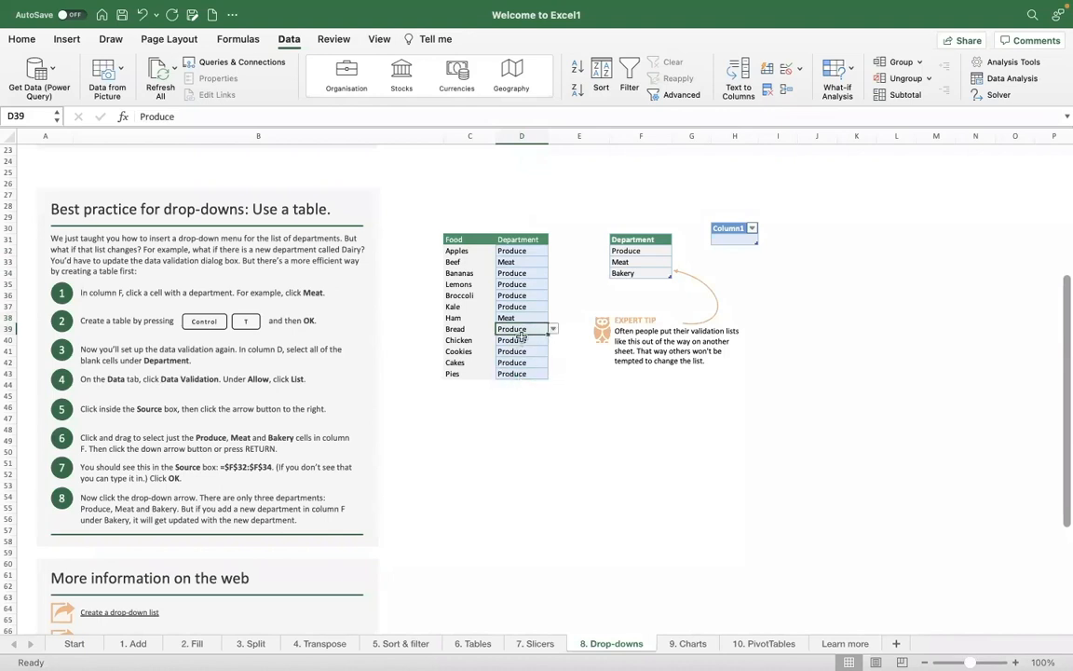
key("Return")
left_click(553, 341)
left_click(515, 365)
left_click(512, 353)
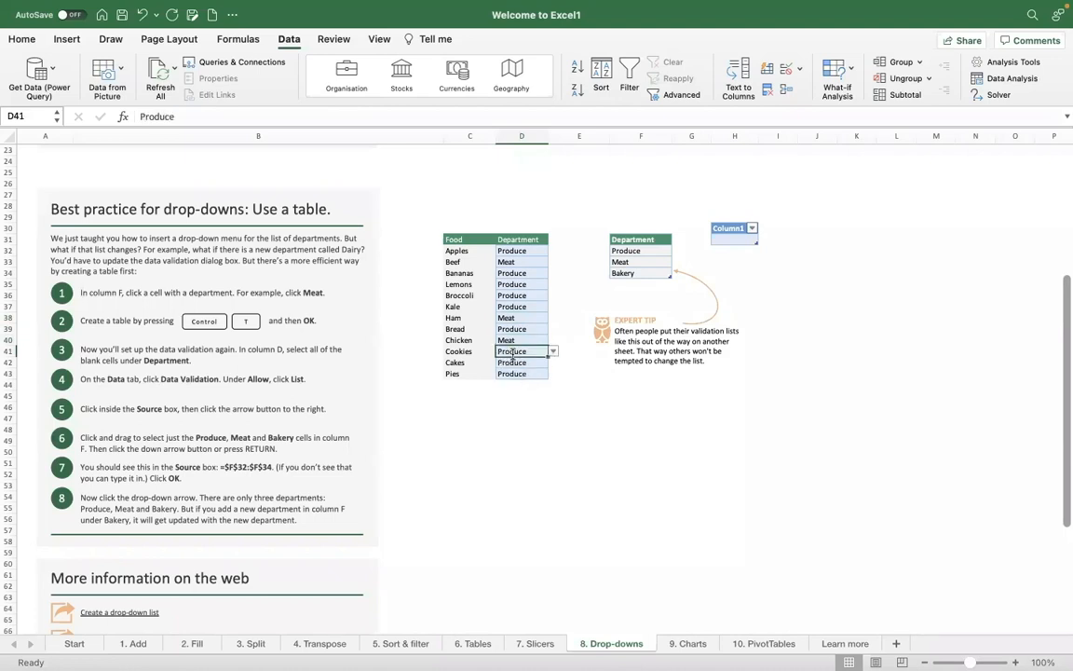
left_click(550, 361)
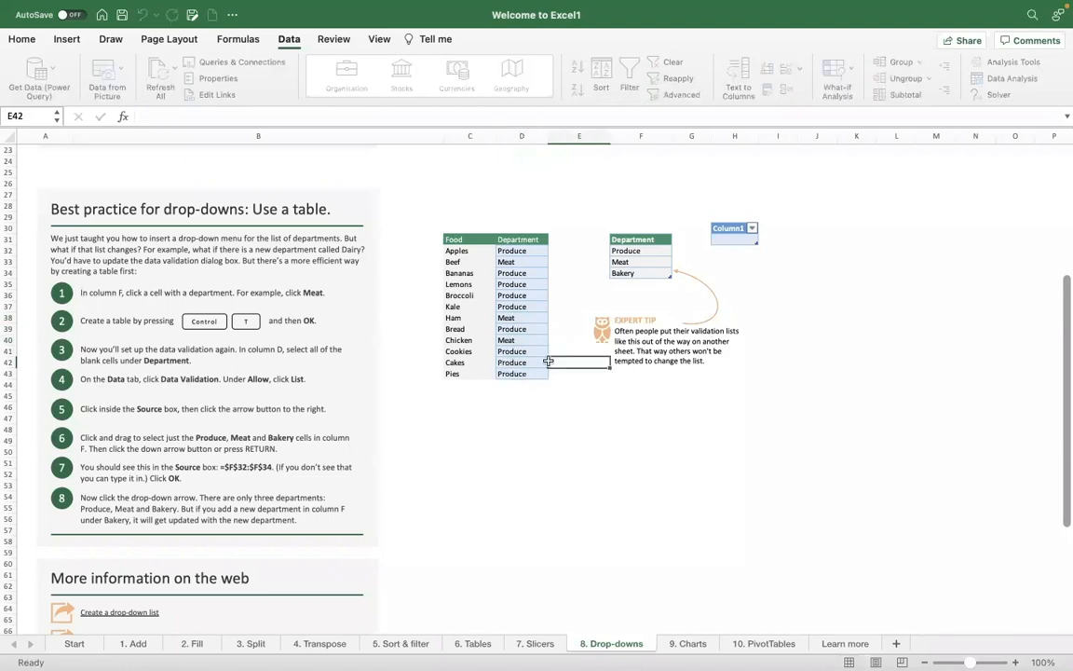
Review the data validation settings of D32, including the allowed types and the list source.
left_click(527, 251)
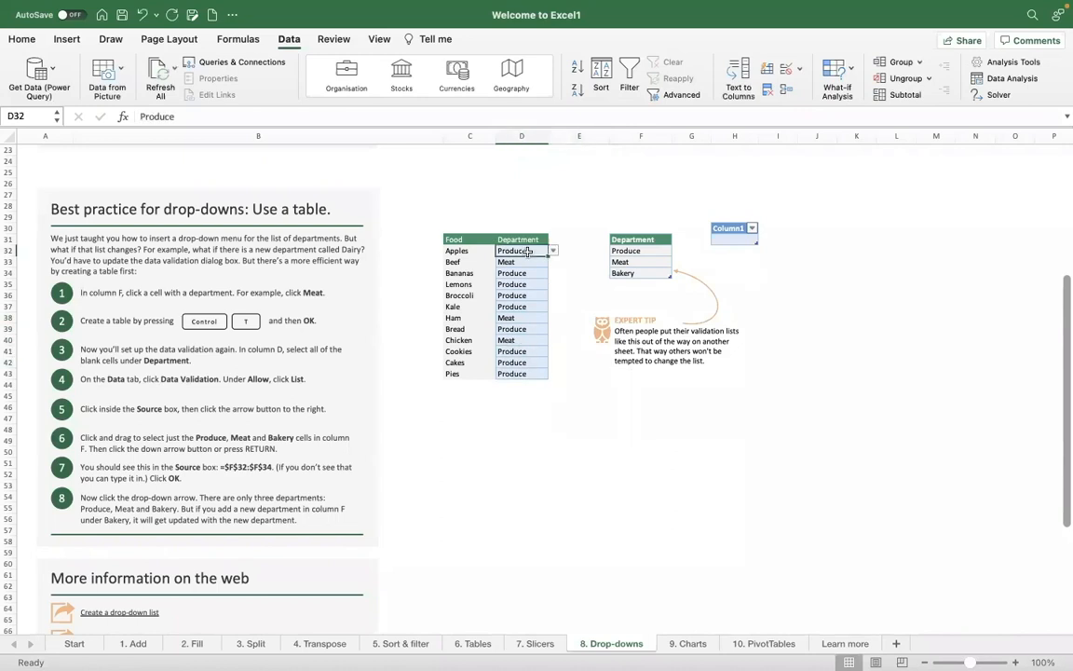
left_click(797, 71)
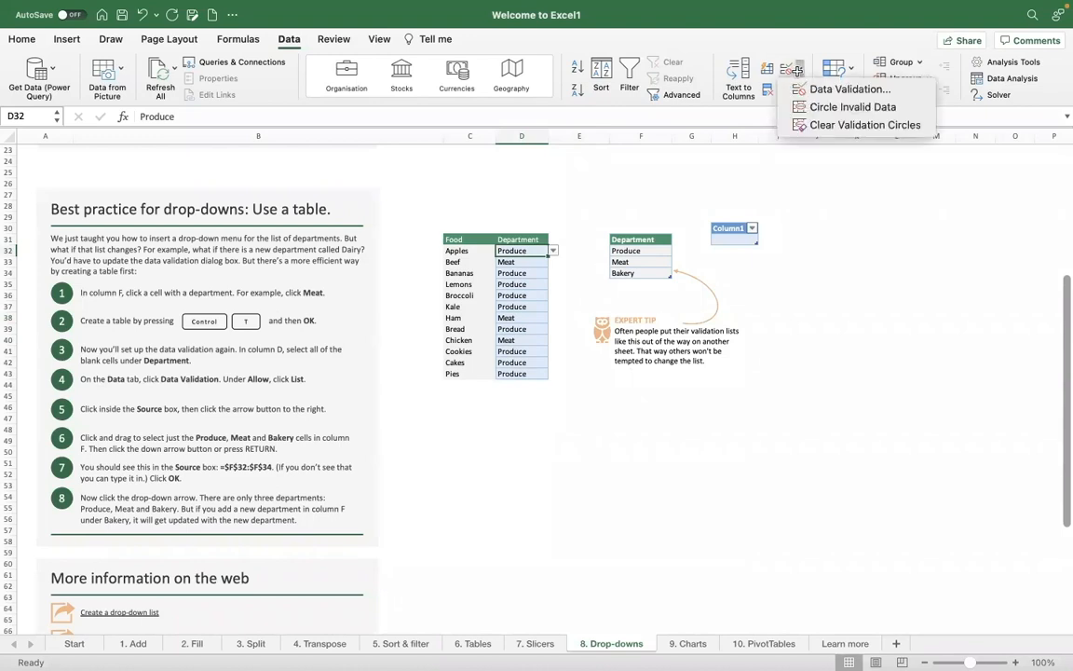
left_click(838, 88)
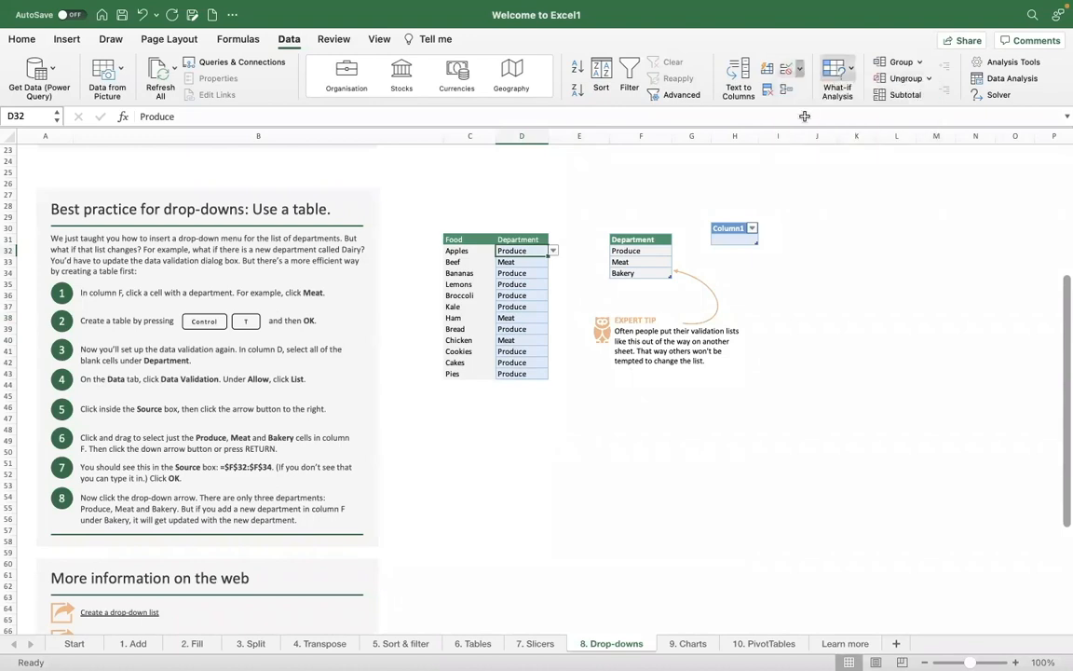
left_click(451, 192)
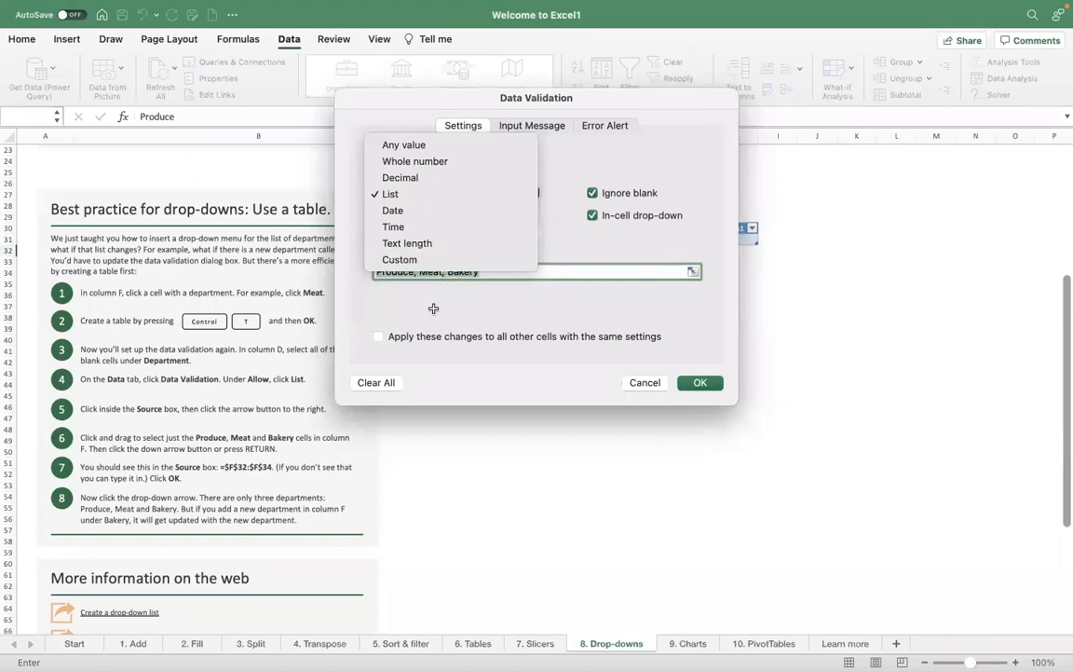
left_click(433, 309)
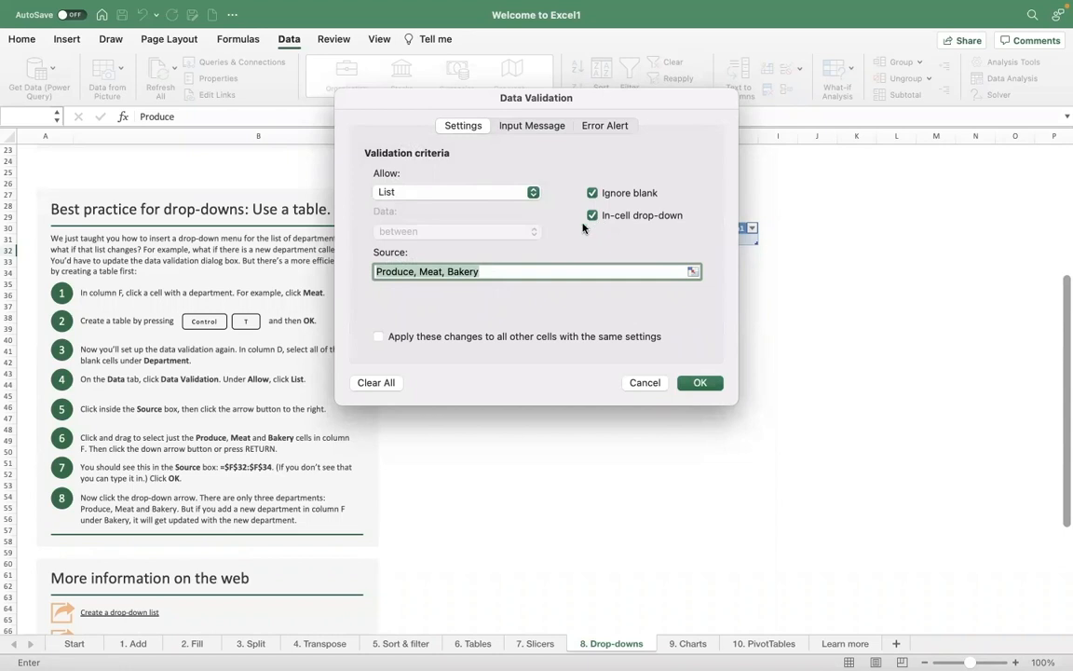
left_click(522, 271)
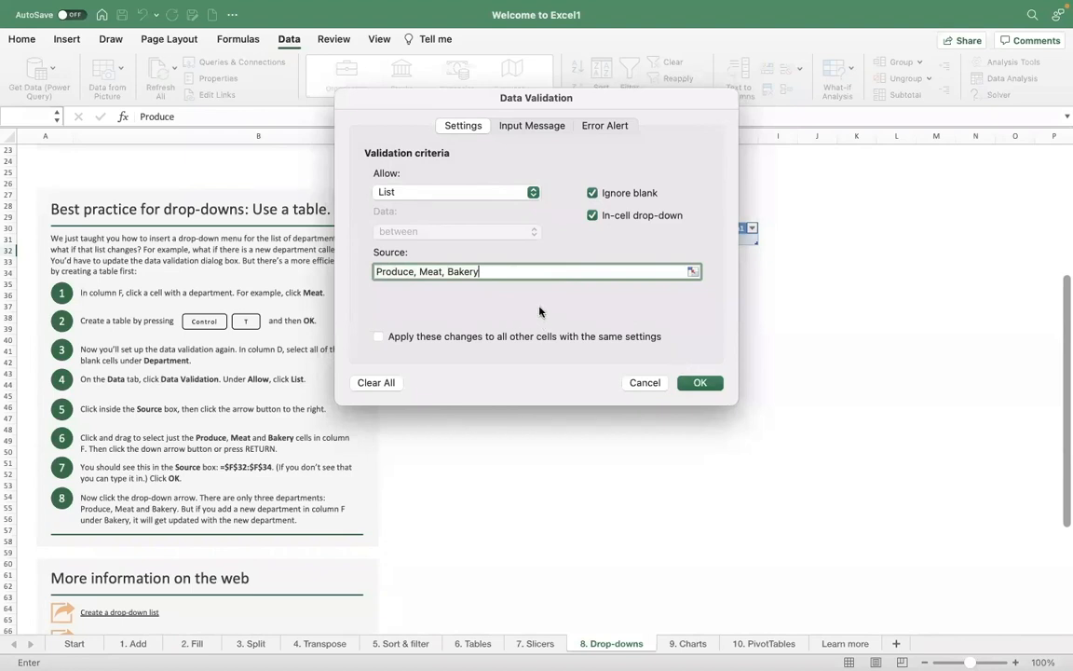
left_click(697, 383)
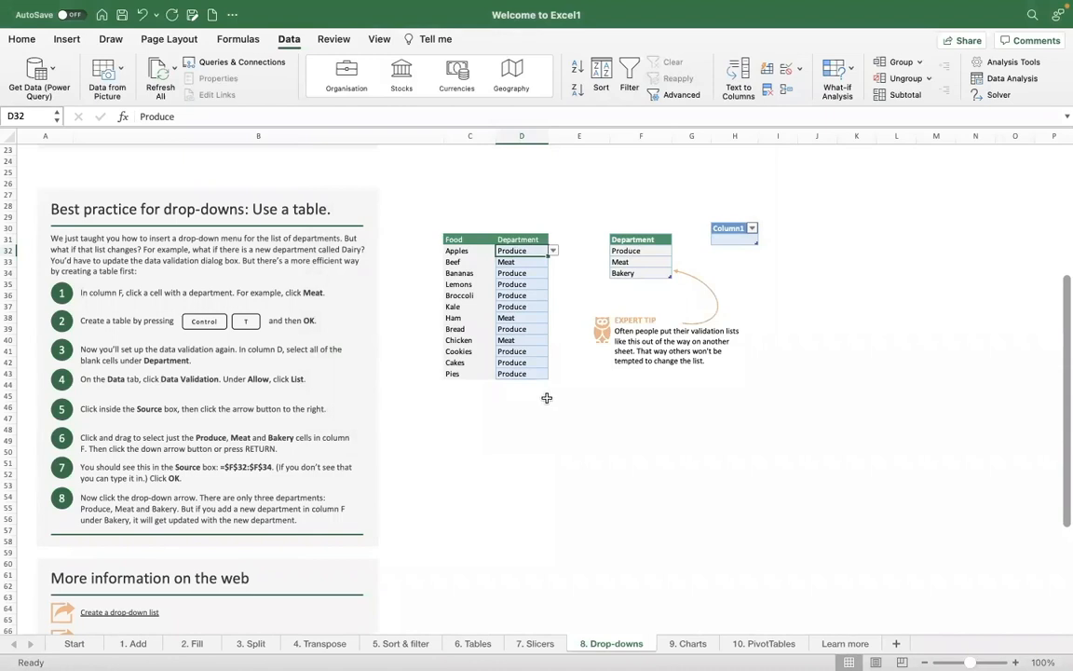
Try filling D32 down through D43 over the existing Department entries, and undo the fill.
double_click(548, 256)
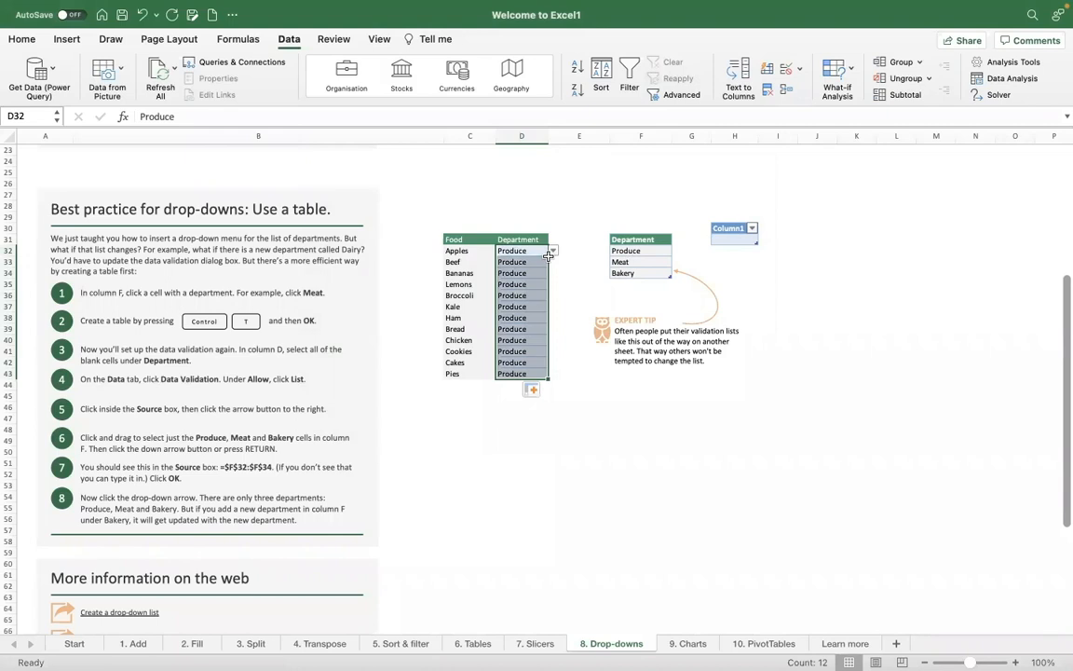
key("super+z")
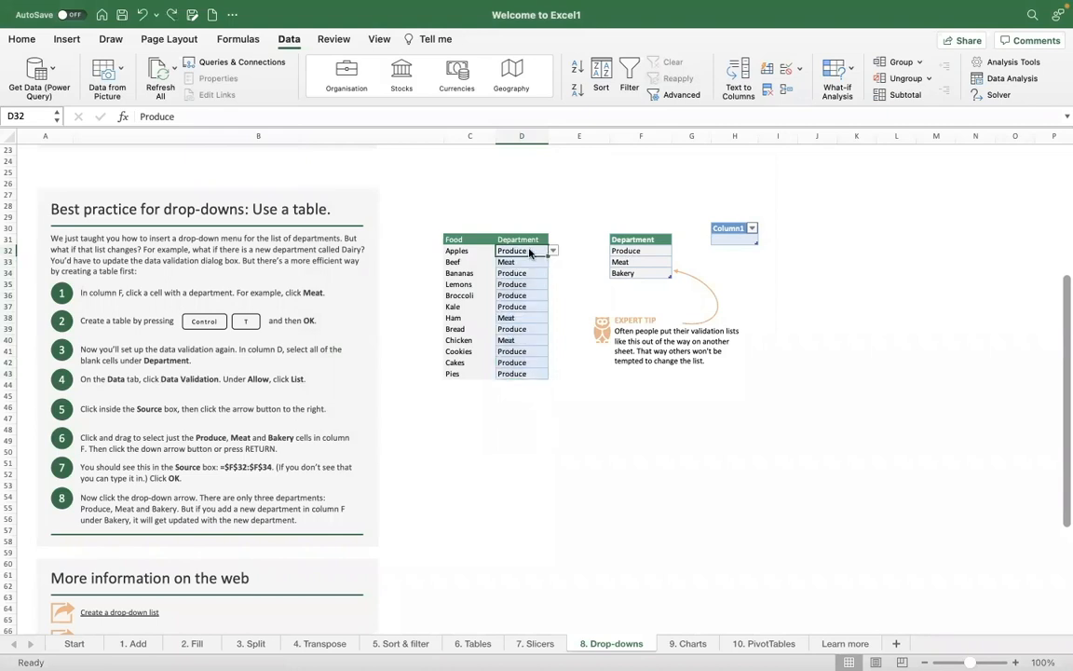
key("shift+Down")
key("shift+Down")
key("shift+Down")
key("shift+Down")
key("shift+Down")
key("shift+Down")
key("shift+Down")
key("shift+Down")
key("shift+Down")
key("shift+Down")
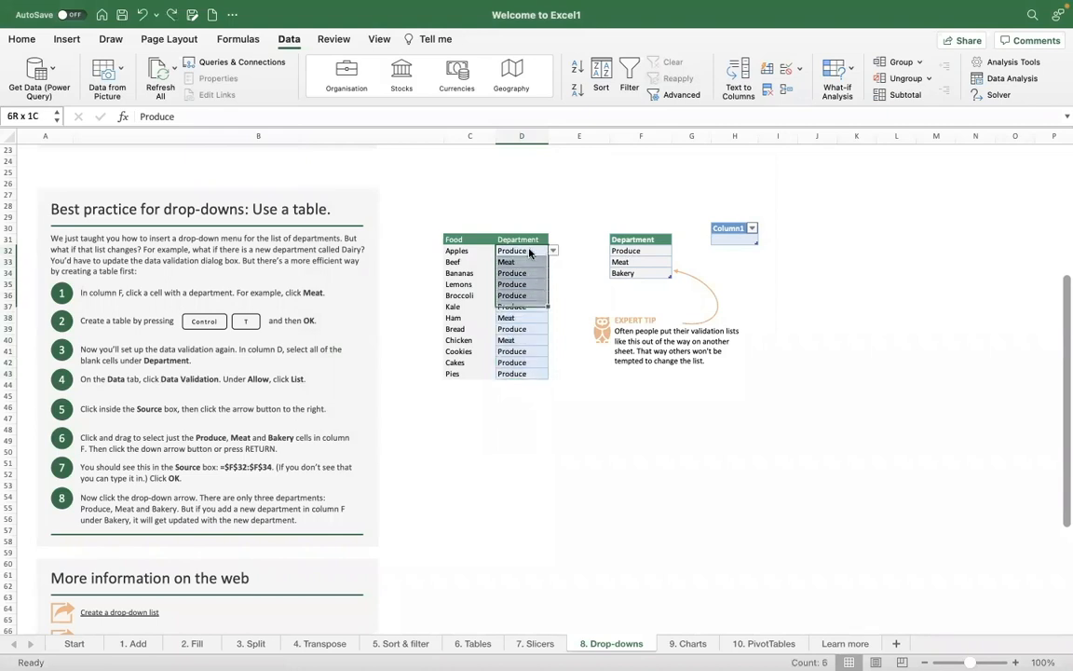
key("shift+Down")
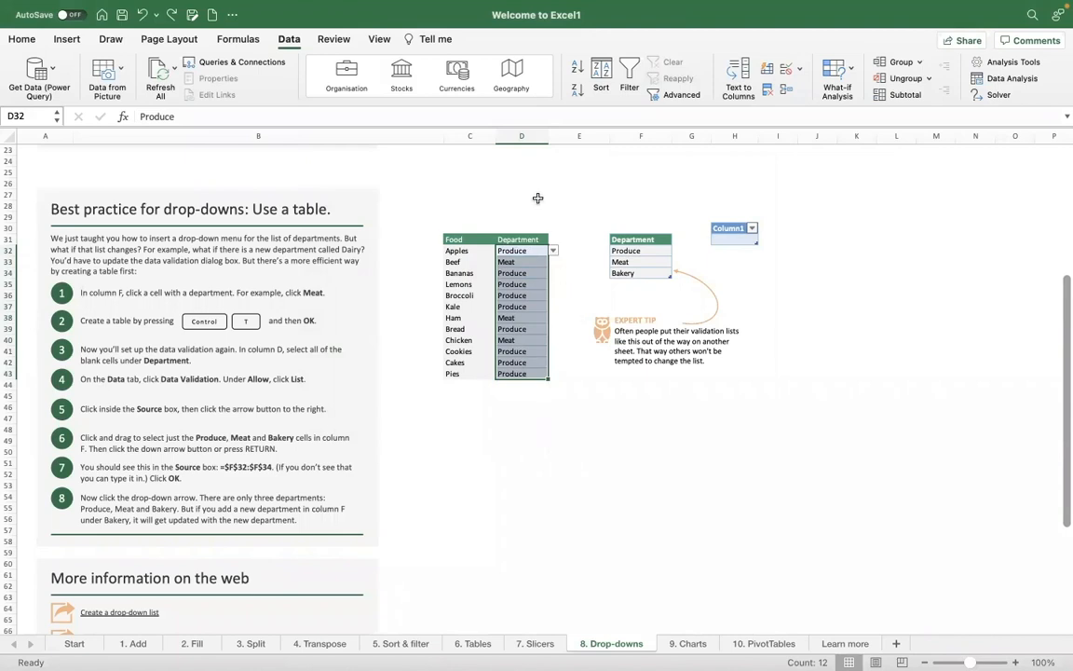
left_click(574, 266)
left_click(527, 251)
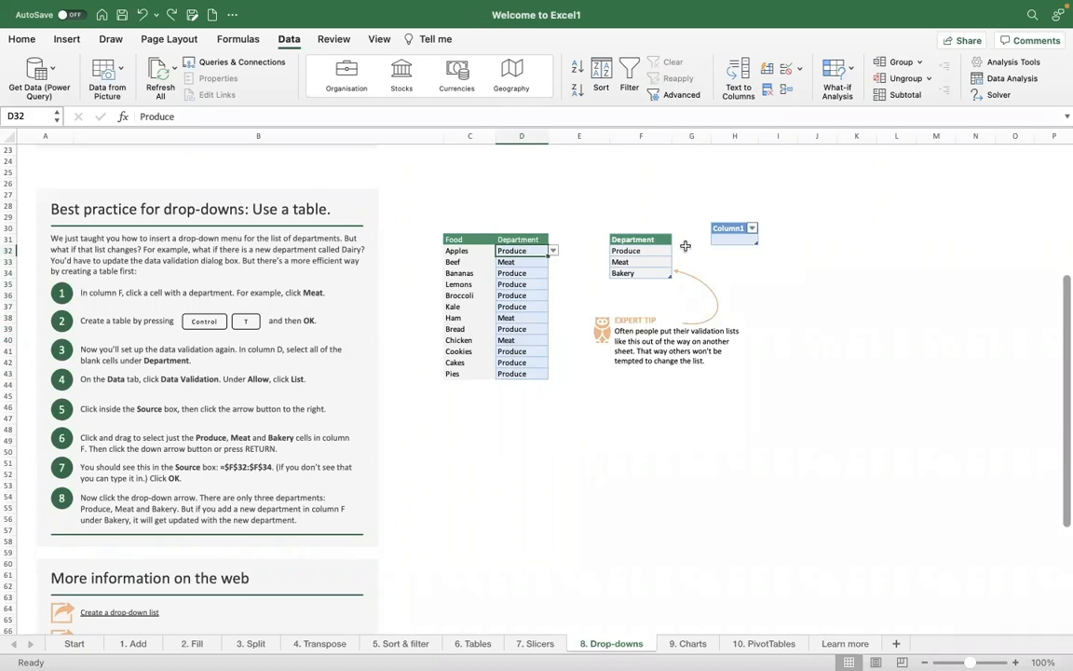
Extend the drop-down cell D32 across into E32 and choose Meat from the copied list.
left_click_drag(549, 255, 584, 250)
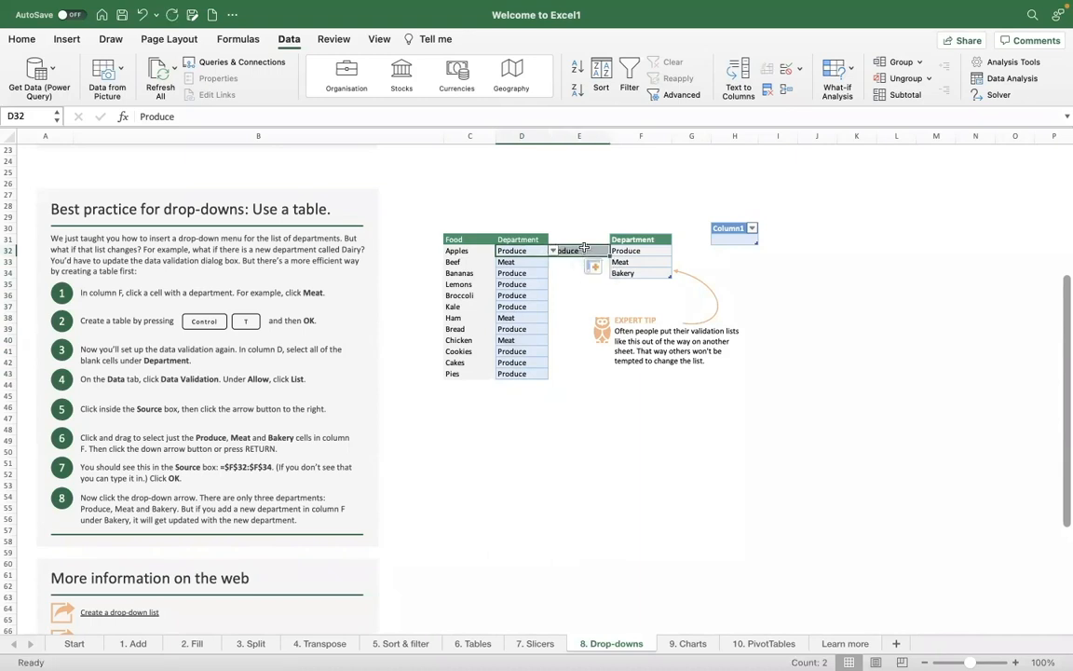
left_click(585, 250)
left_click(615, 248)
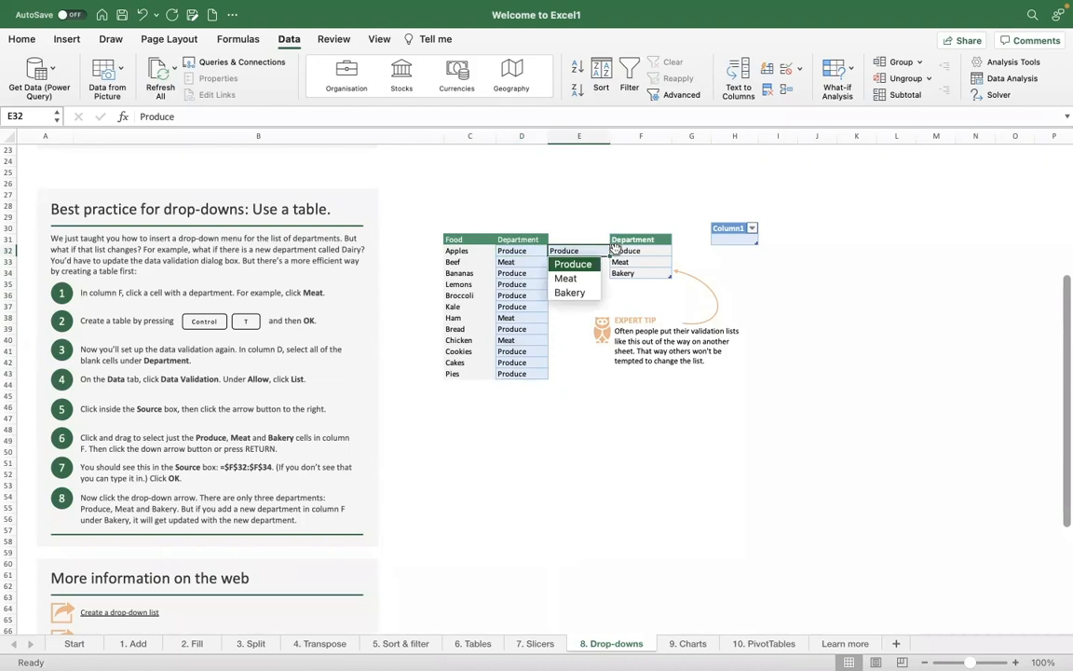
key("Down")
key("Return")
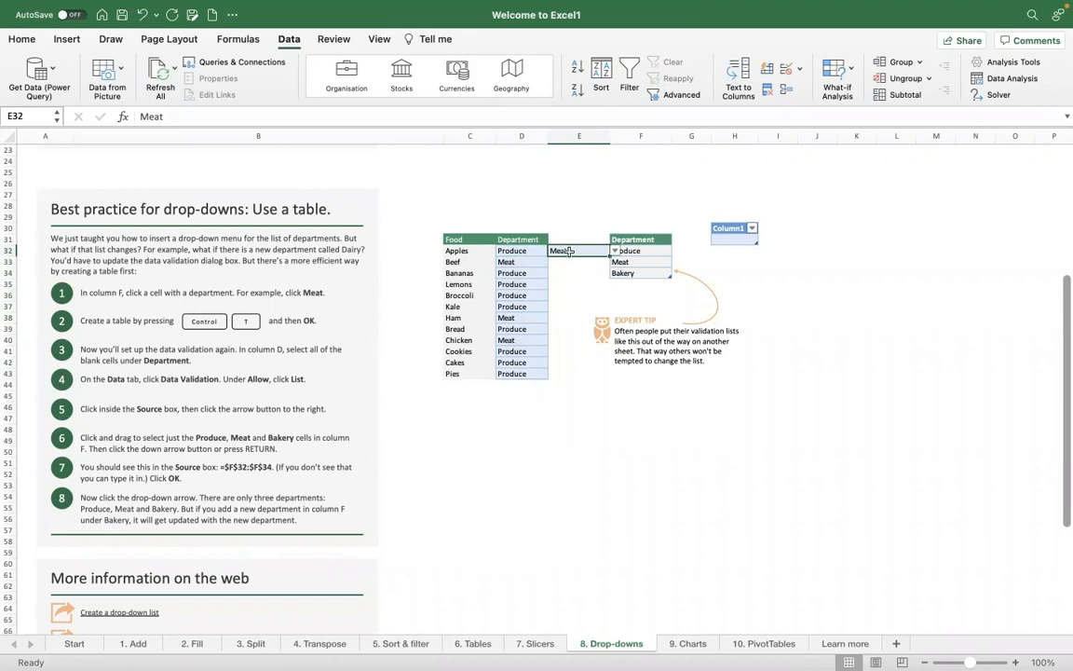
Clear E32 and undo the changes back to before the drop-down was copied into it.
left_click(527, 250)
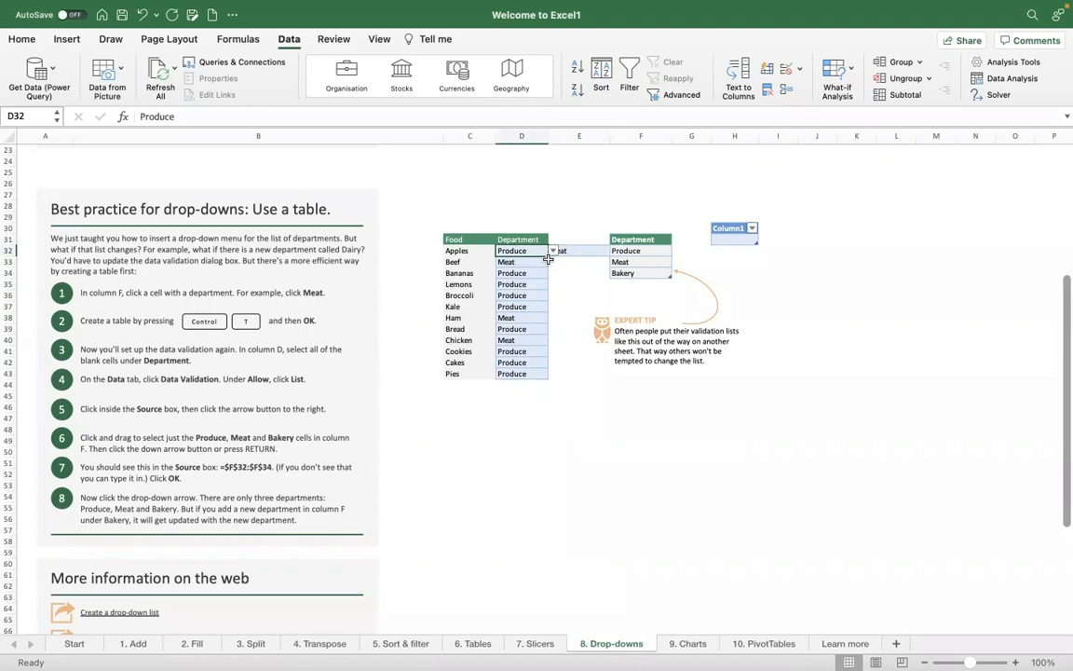
left_click(603, 252)
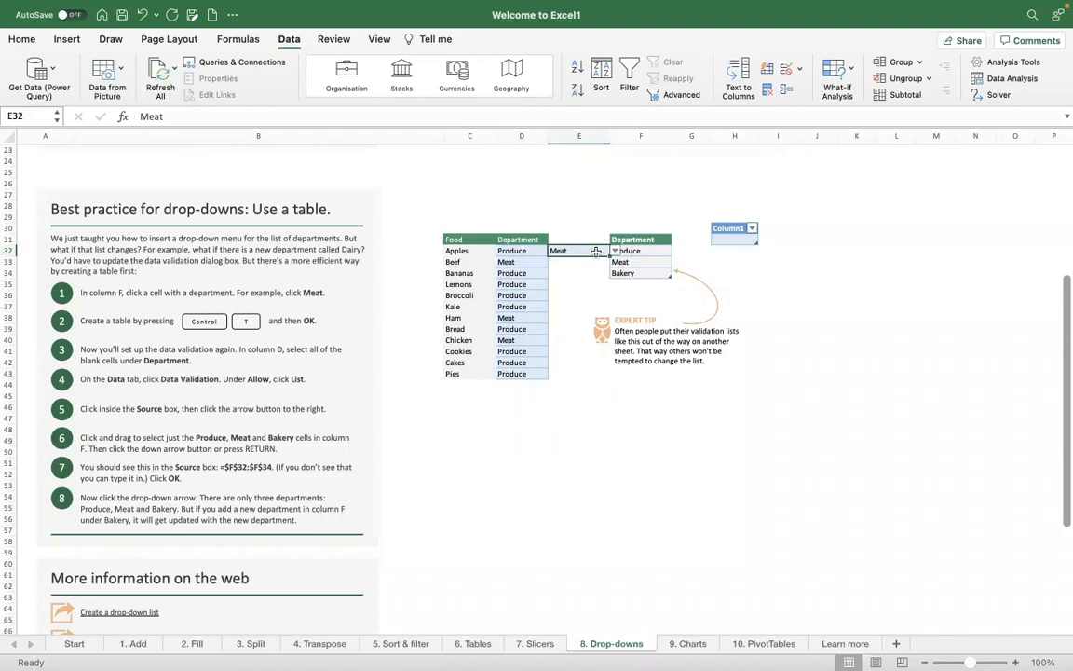
key("Delete")
key("super+z")
key("super+z")
key("super+z")
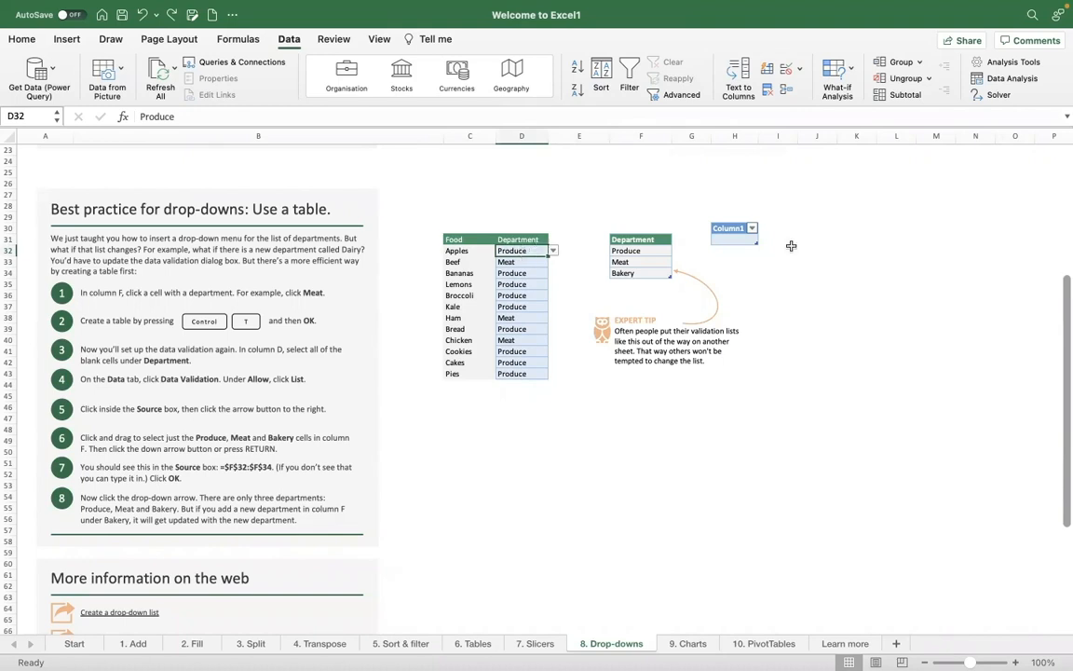
Rename the Column1 table header in H30 as Drop Down and widen column H to fit the text.
left_click(732, 238)
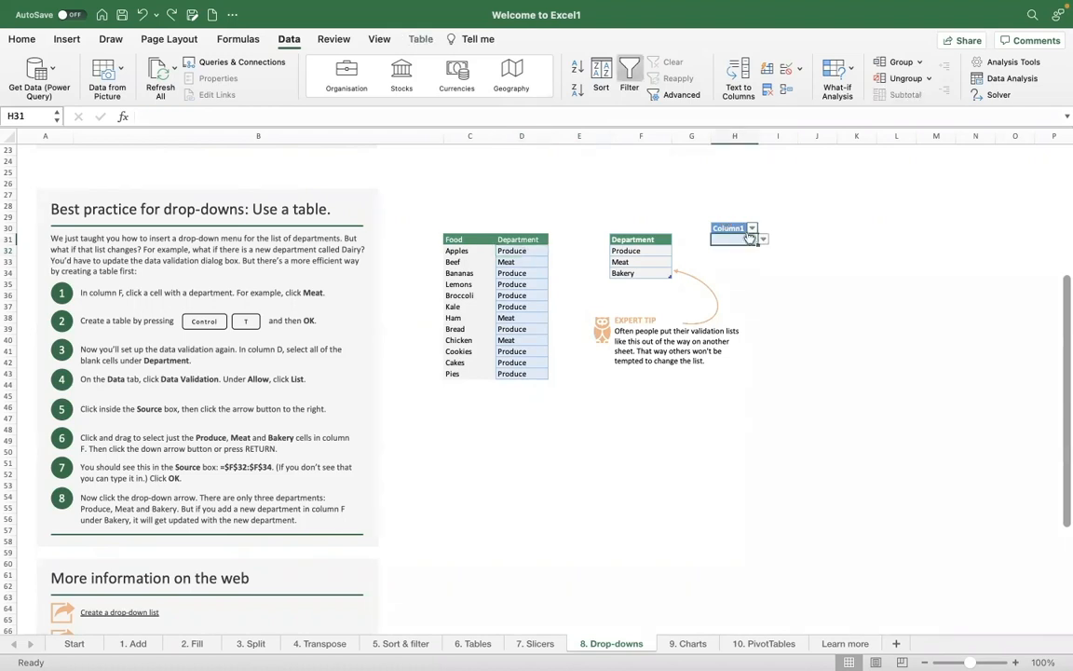
left_click(739, 229)
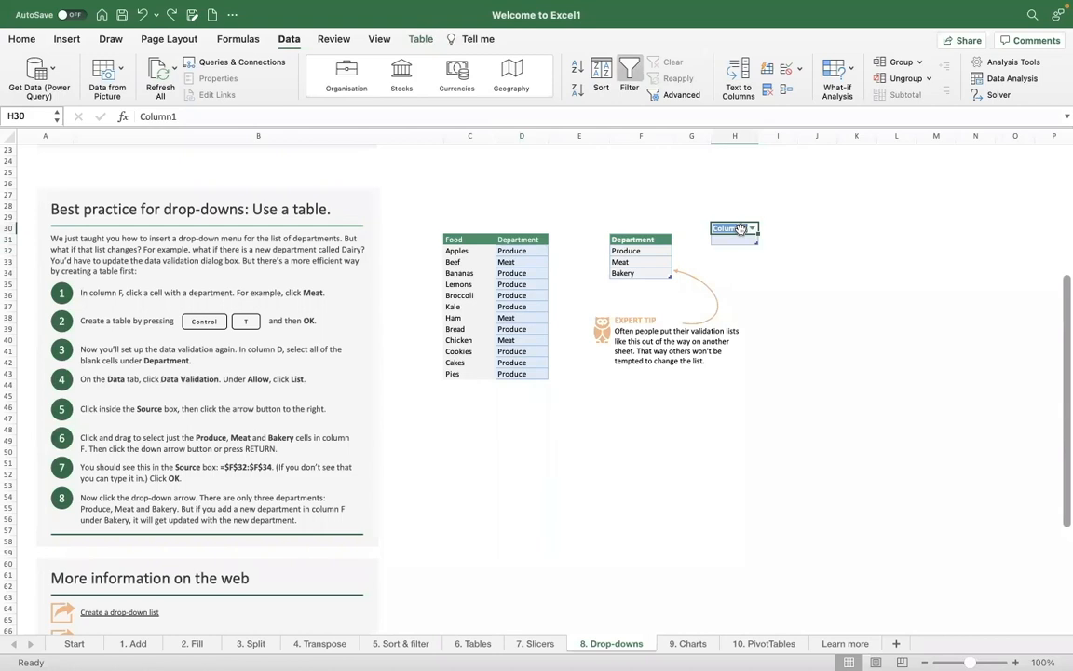
double_click(741, 229)
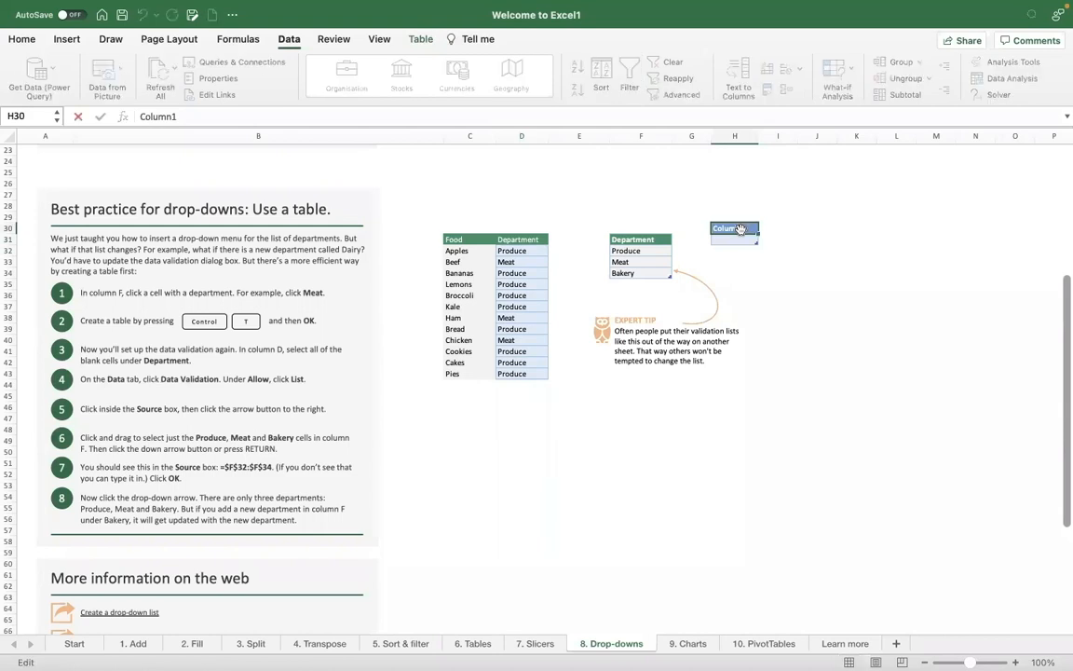
left_click(258, 122)
double_click(258, 122)
type("Drop Down")
key("Return")
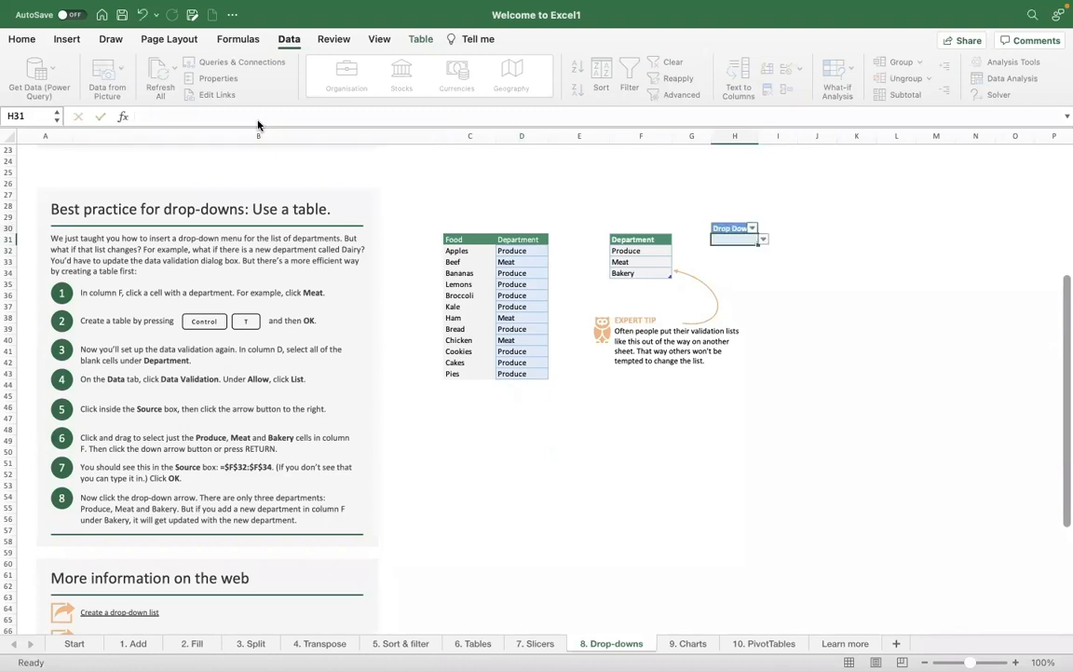
key("Up")
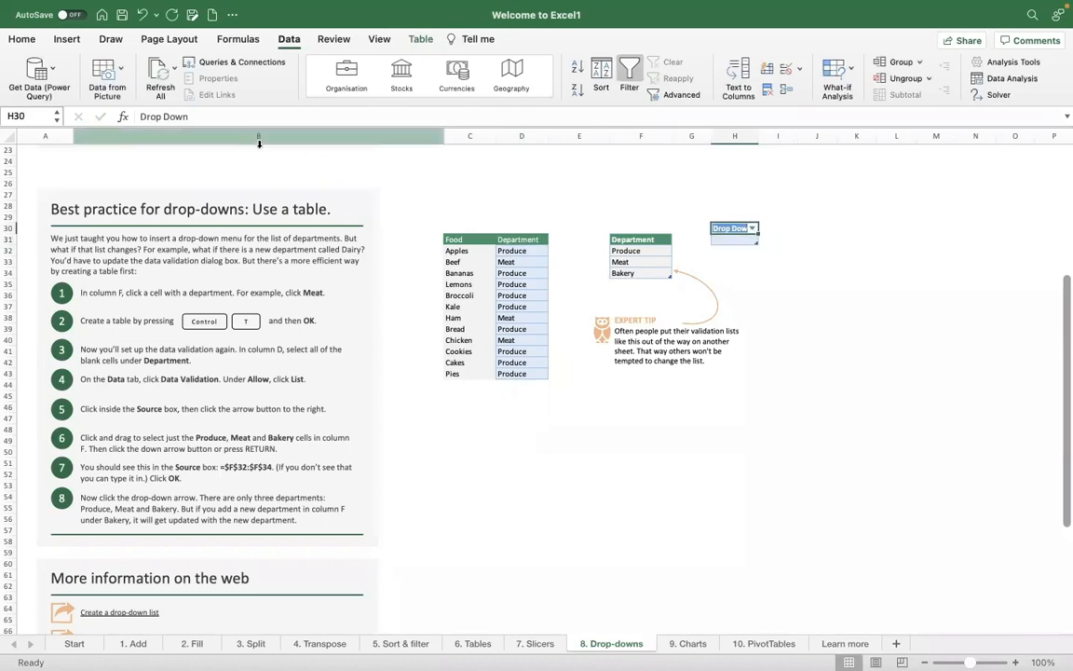
left_click_drag(760, 136, 768, 136)
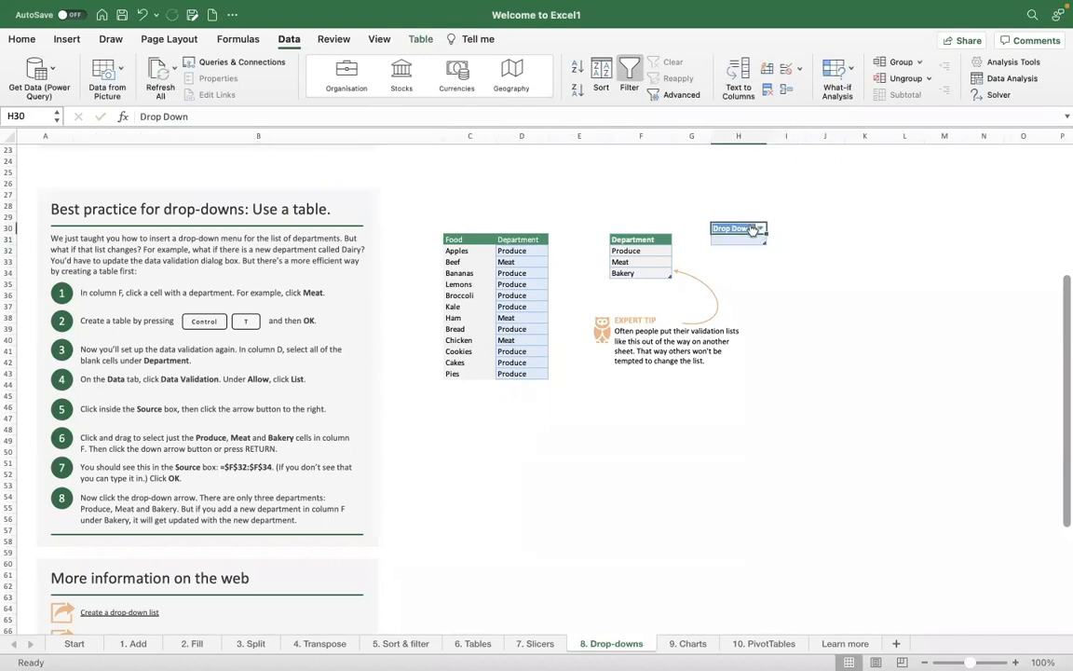
Try to create a table with headers from the empty cell J30.
left_click(819, 229)
key("ctrl+t")
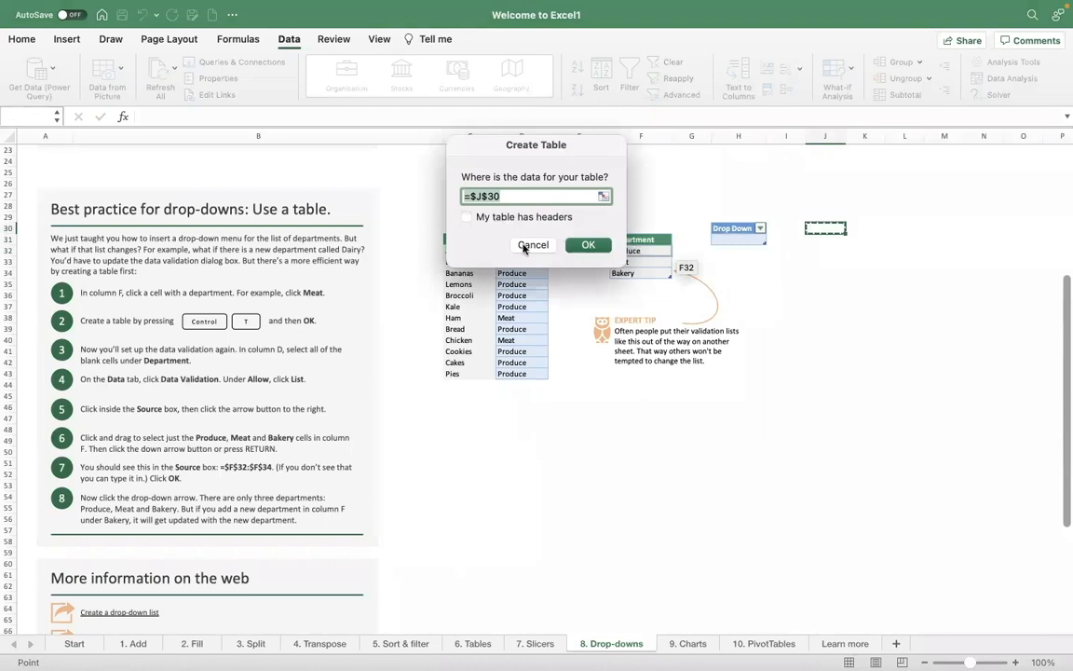
left_click(528, 246)
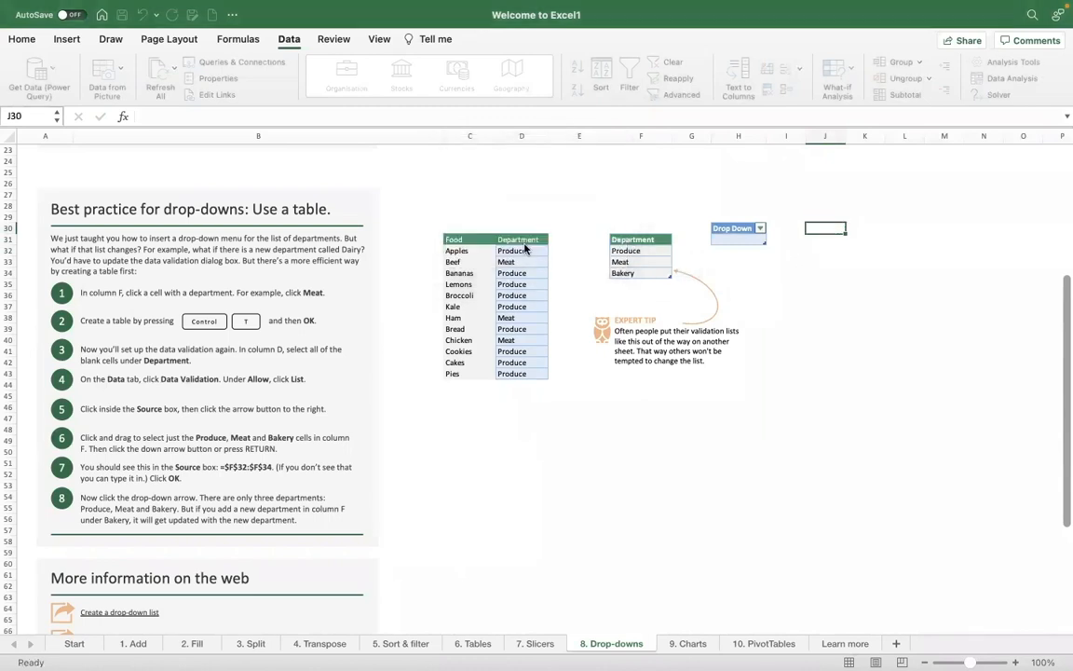
left_click(69, 38)
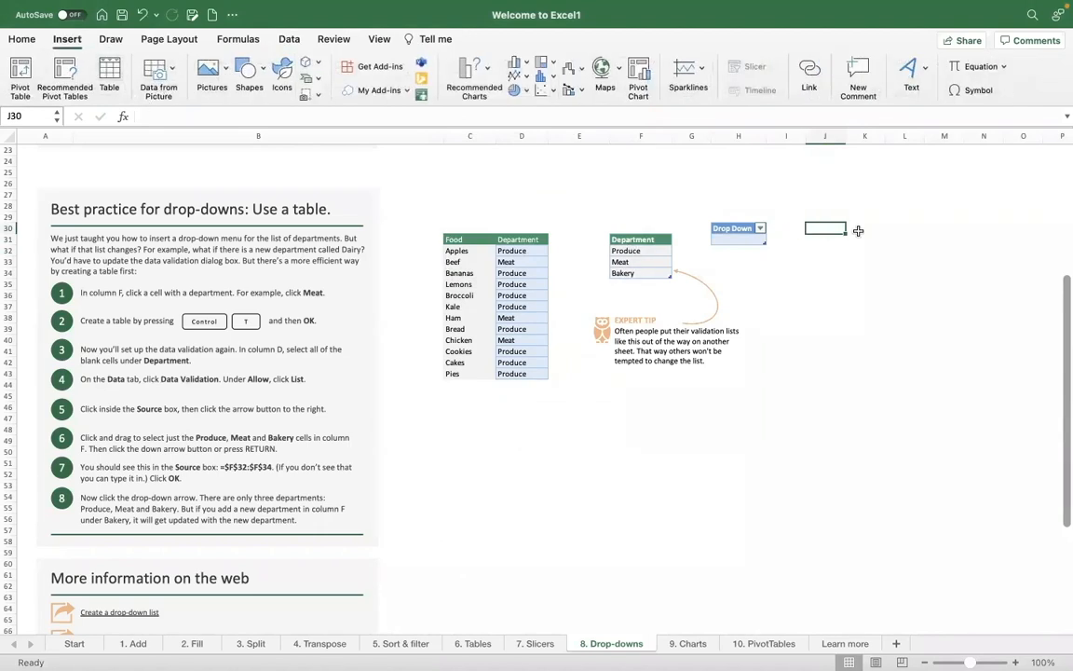
key("ctrl+t")
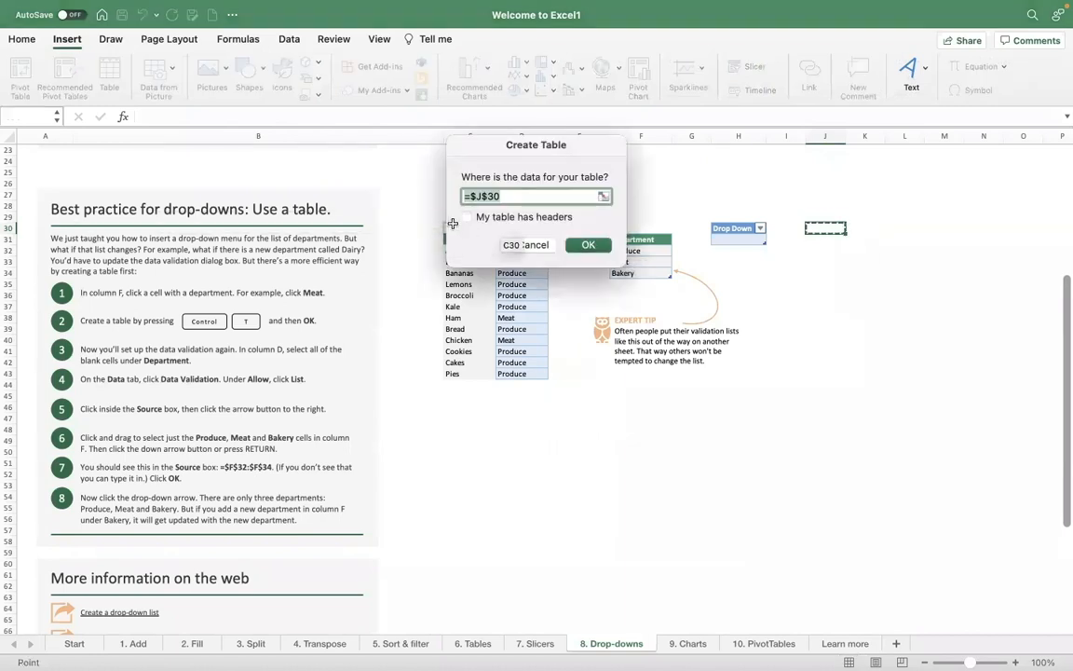
left_click(465, 217)
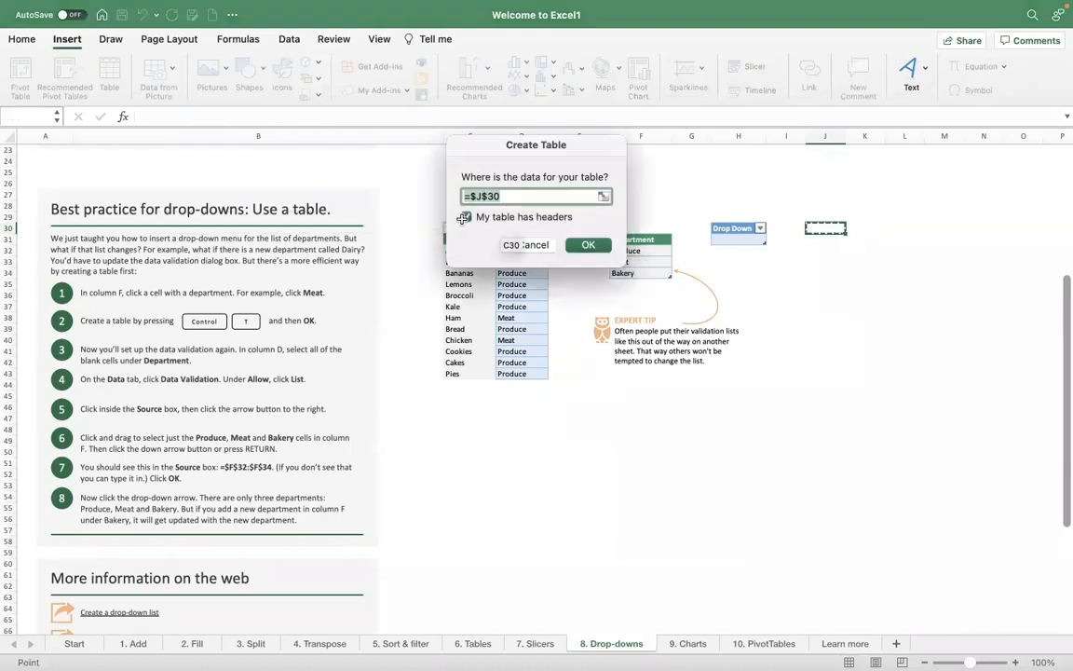
left_click(585, 246)
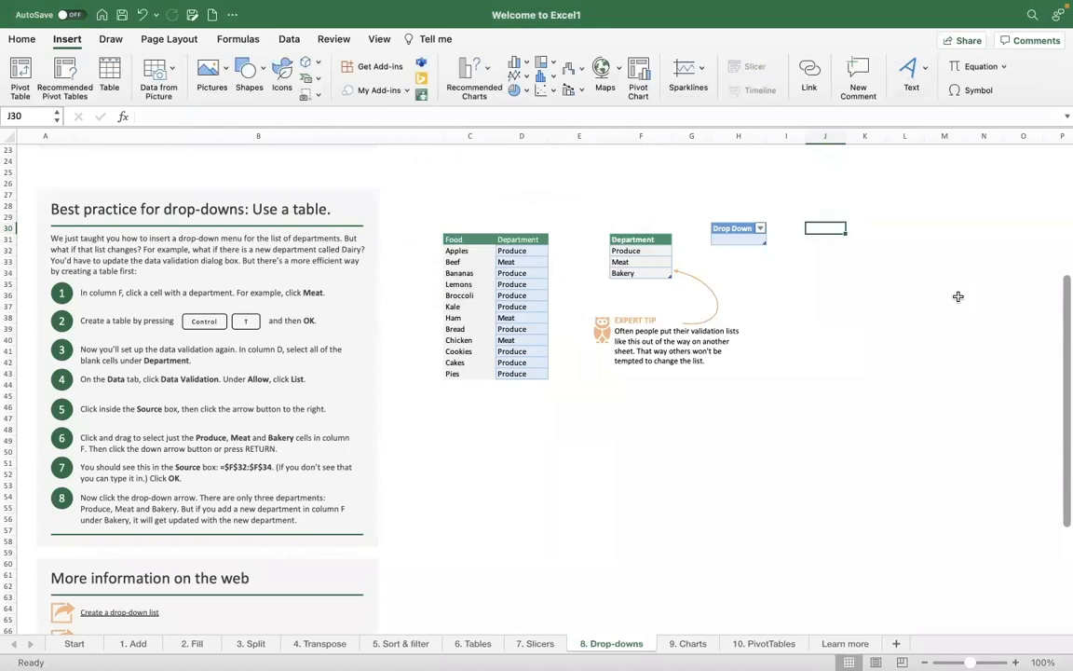
Review the data validation settings of H31 in the Drop Down table and leave them as they are.
left_click(740, 239)
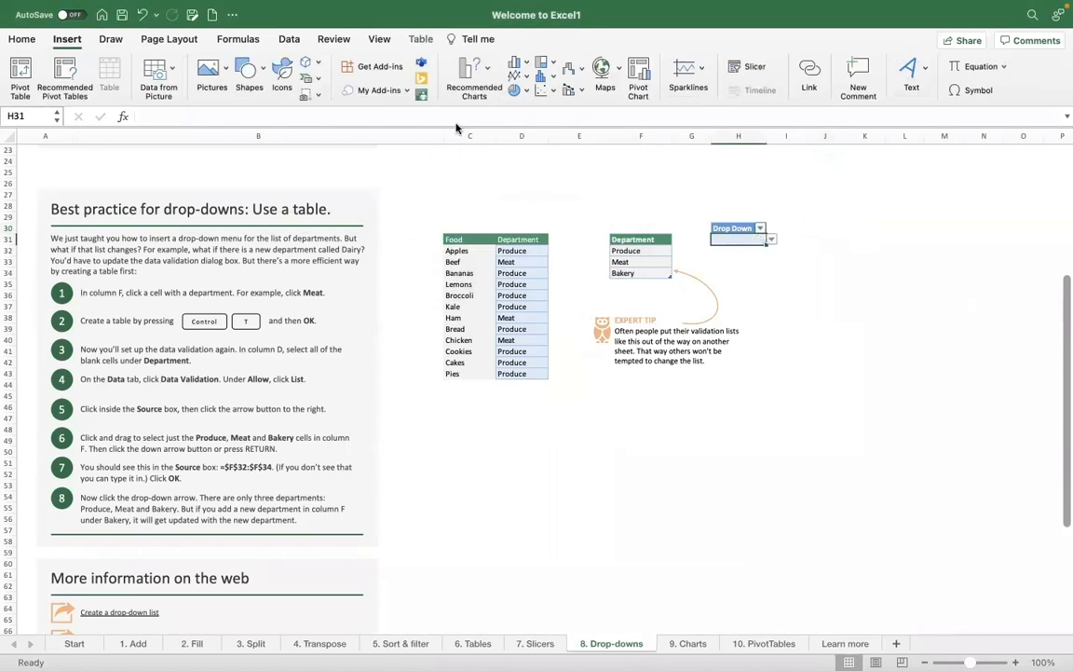
left_click(23, 39)
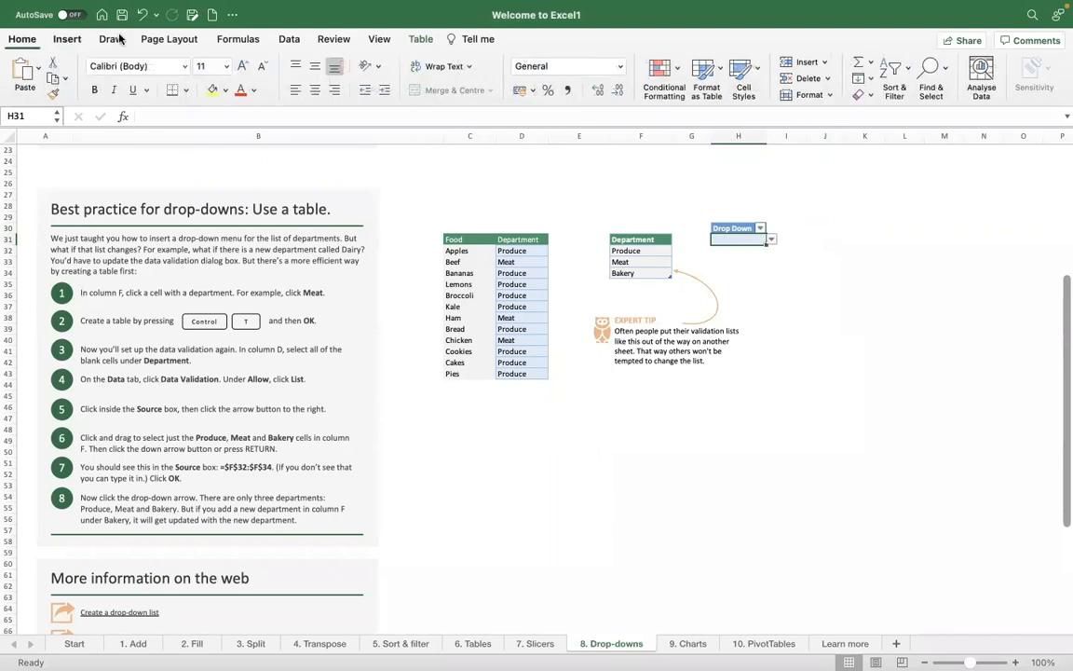
left_click(288, 40)
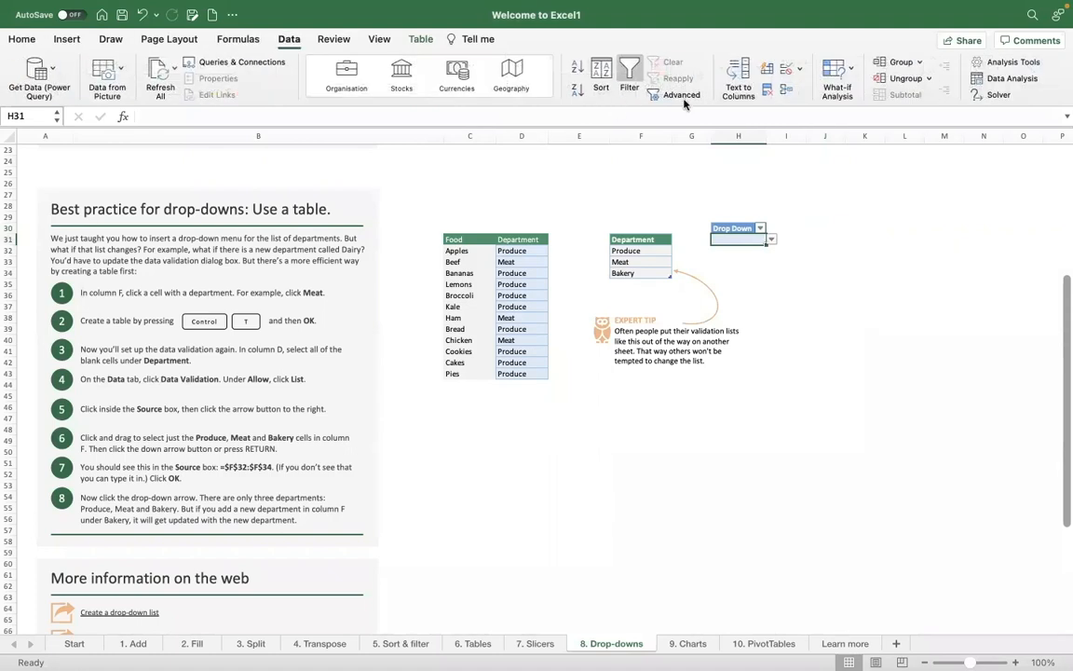
left_click(798, 72)
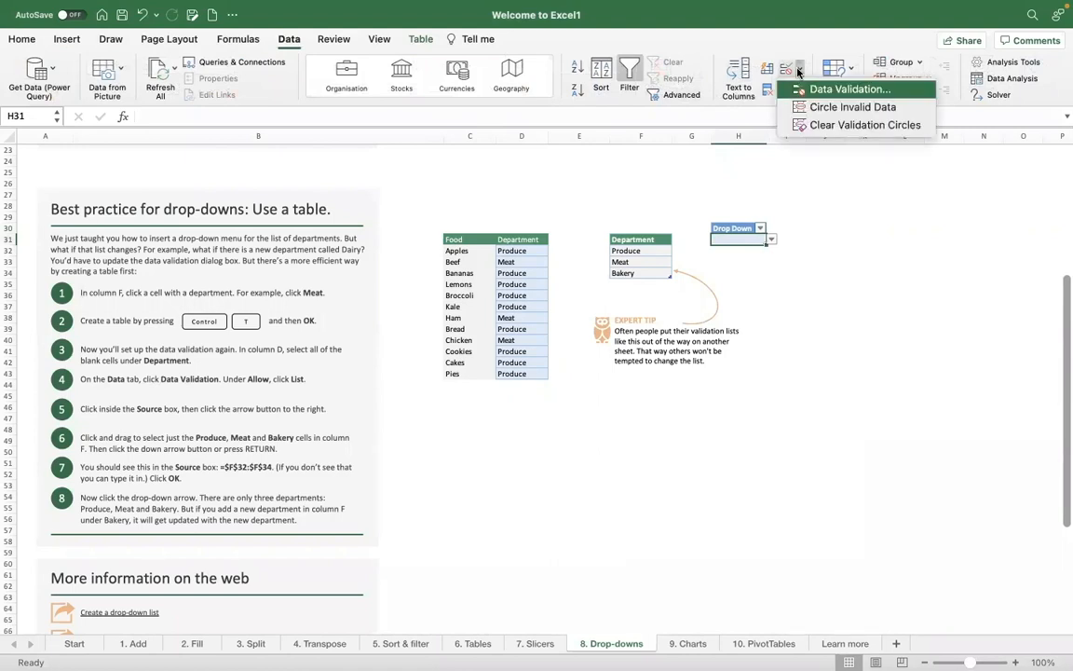
left_click(807, 89)
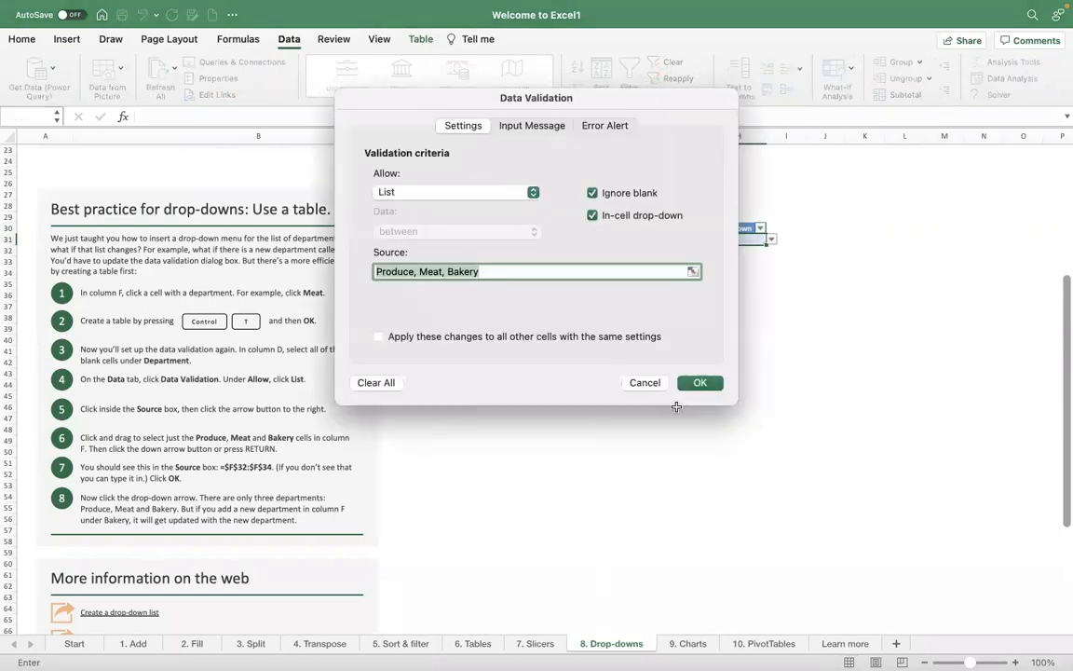
left_click(645, 382)
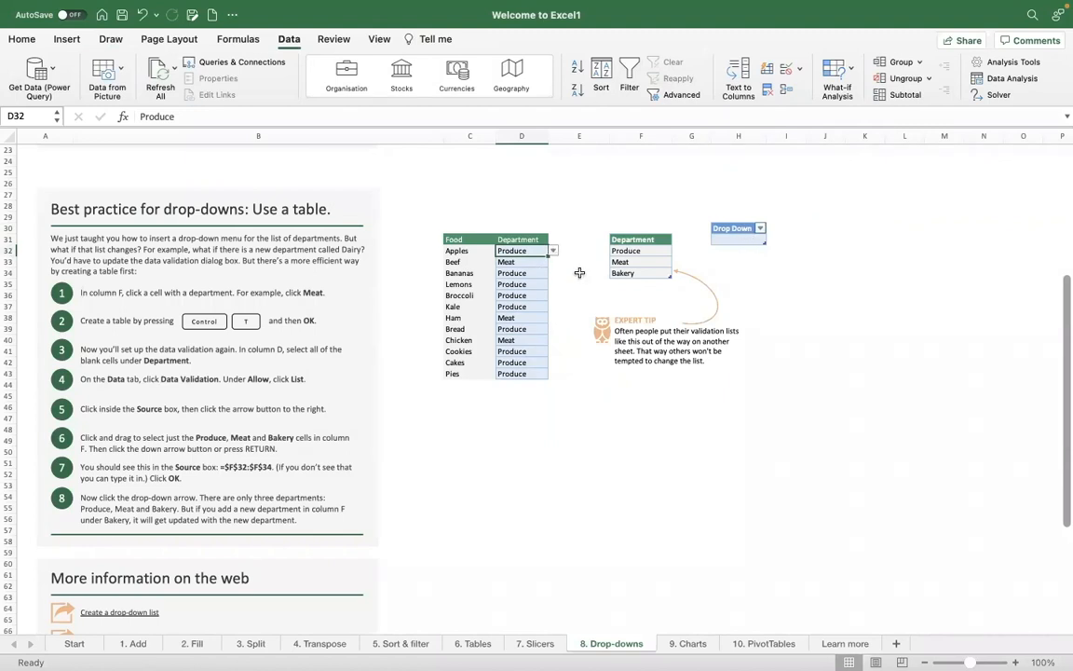
Clear all Department entries of the Food table in D32:D43.
key("shift+Down")
key("shift+Down")
key("shift+Down")
key("shift+Down")
key("shift+Down")
key("shift+Down")
key("shift+Down")
key("shift+Down")
key("shift+Down")
key("shift+Down")
key("shift+Down")
key("ctrl+c")
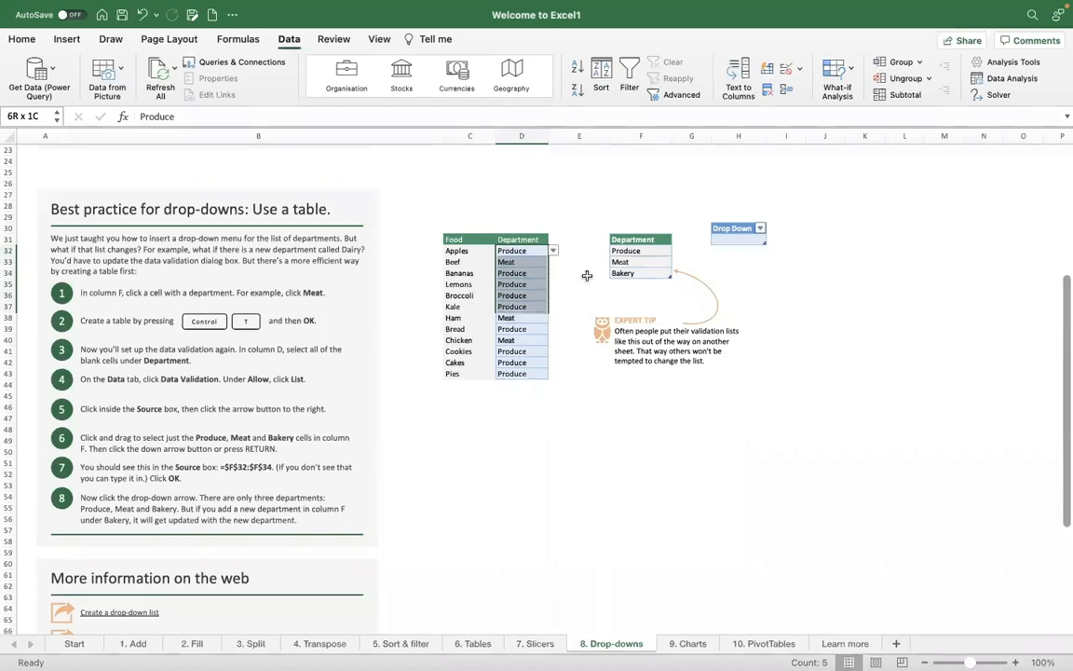
key("Delete")
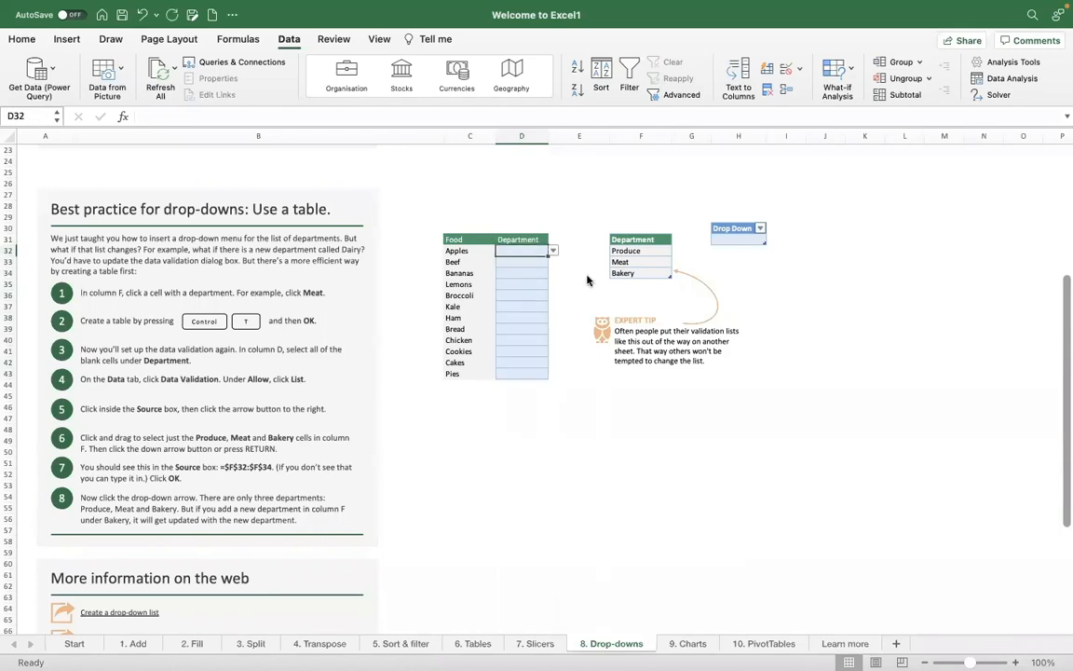
Delete the emptied cells D32:D43, shifting the cells below up.
key("shift+Down")
key("shift+Down")
key("shift+Down")
key("shift+Down")
key("shift+Down")
key("shift+Down")
key("shift+Down")
key("shift+Down")
key("shift+Down")
key("shift+Down")
key("shift+Down")
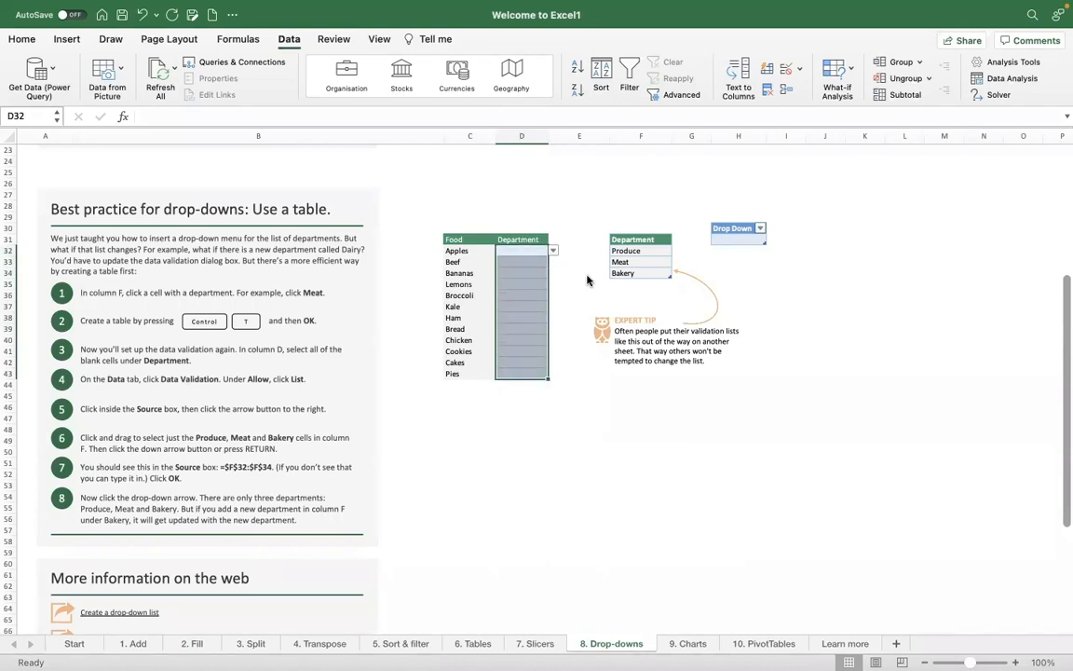
key("ctrl+minus")
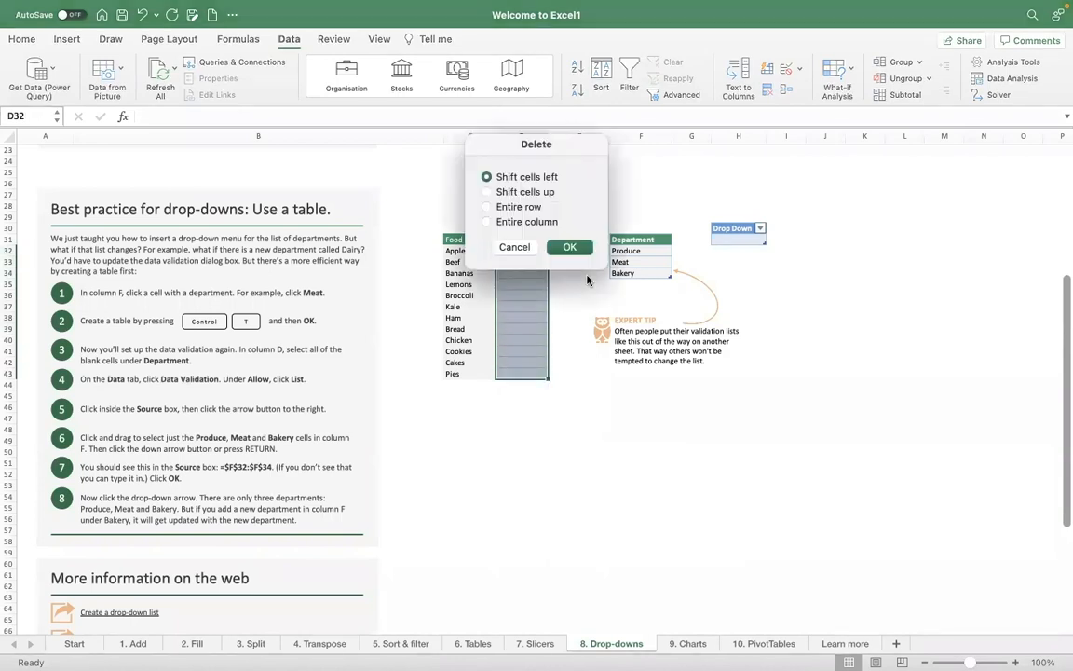
left_click(488, 192)
left_click(570, 248)
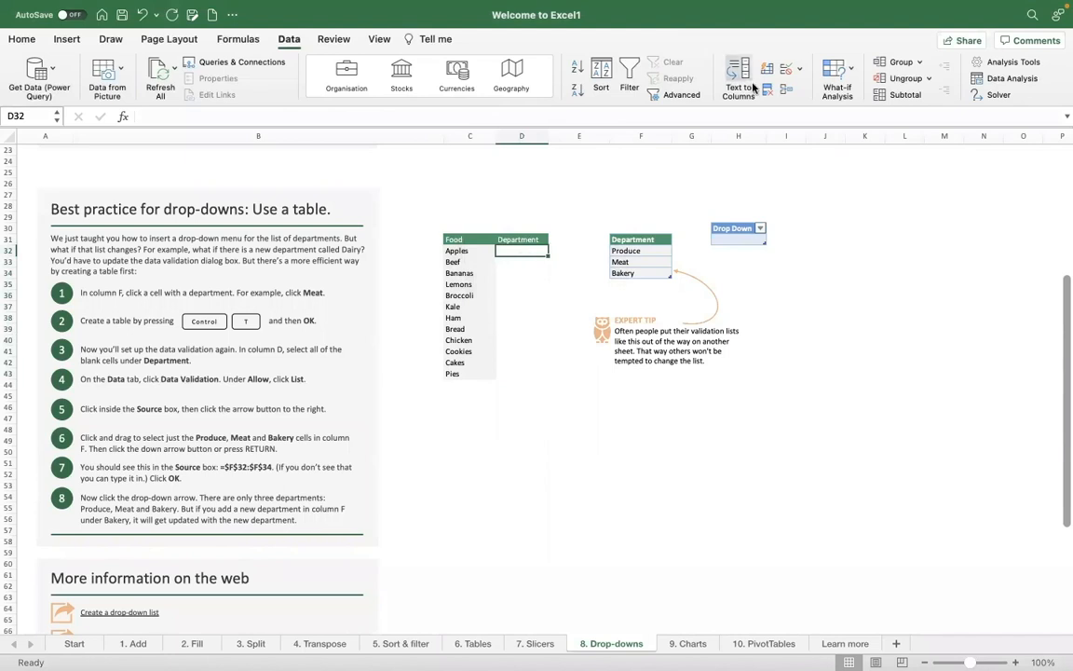
Add list validation to D32 with the source Sbkjdbs, jassk, skj and look at the resulting drop-down choices.
left_click(800, 69)
left_click(837, 88)
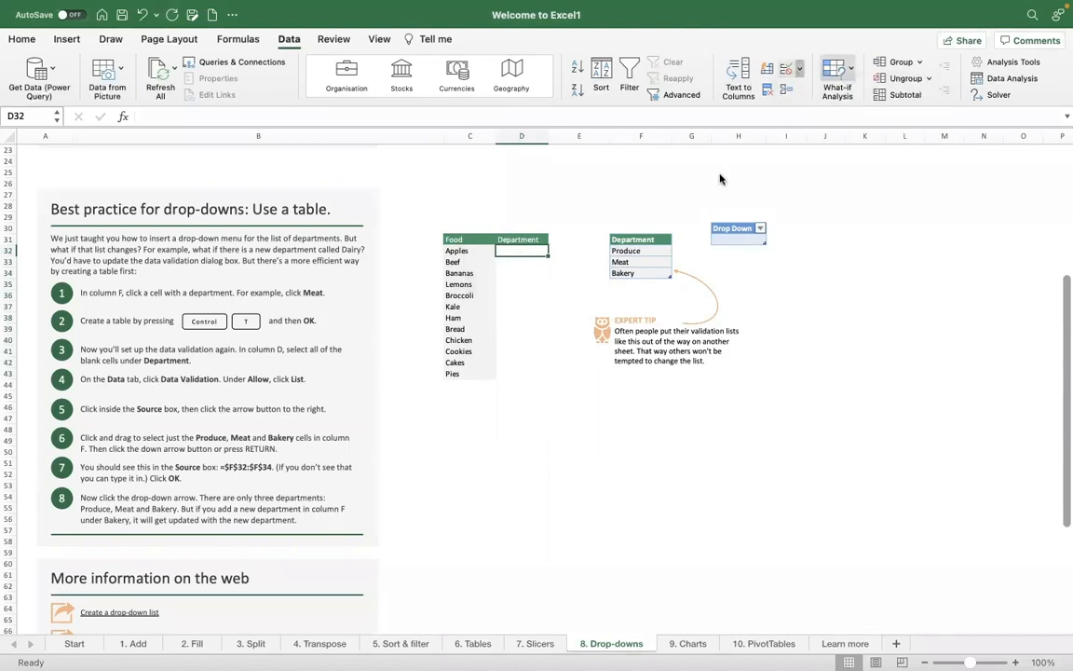
left_click(410, 193)
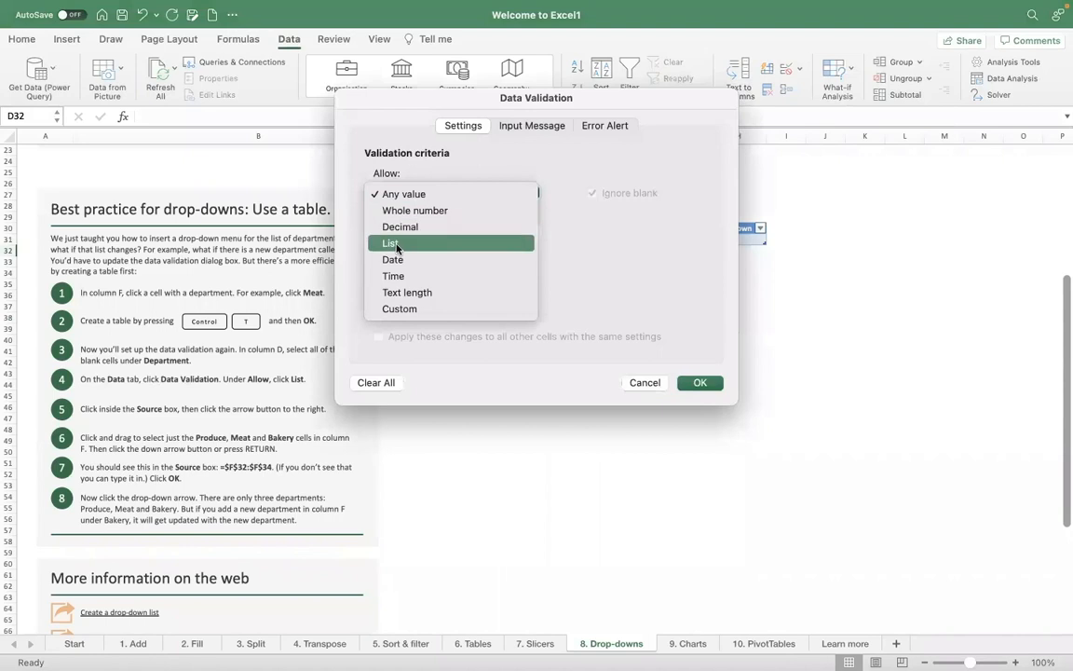
left_click(391, 244)
left_click(419, 274)
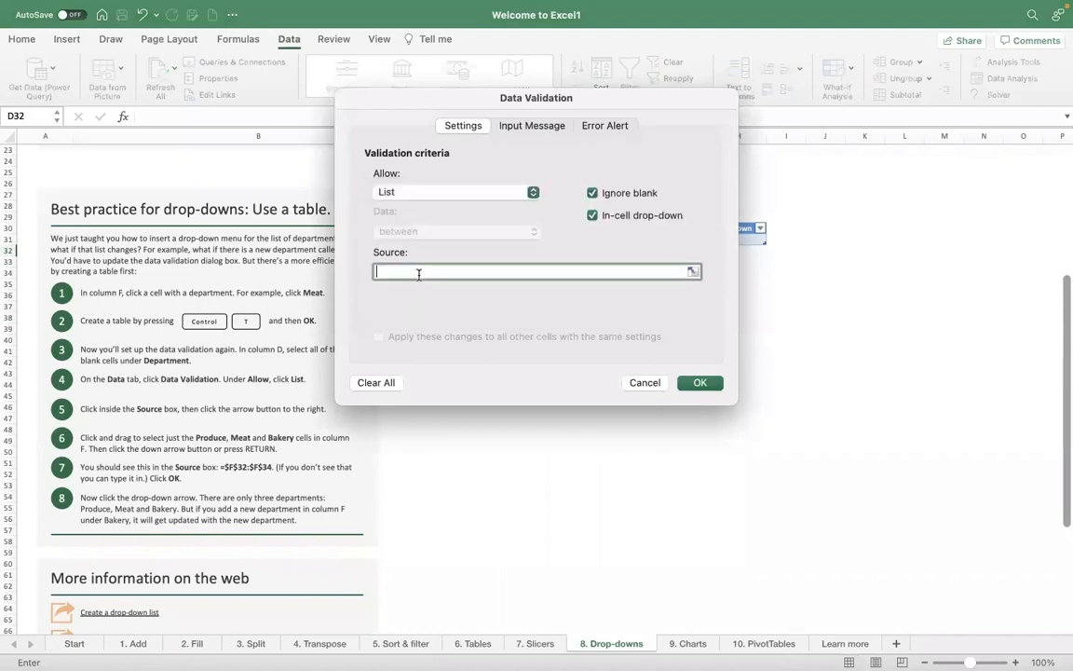
type("Sbkjdbs, jassk, skj")
key("Return")
left_click(553, 251)
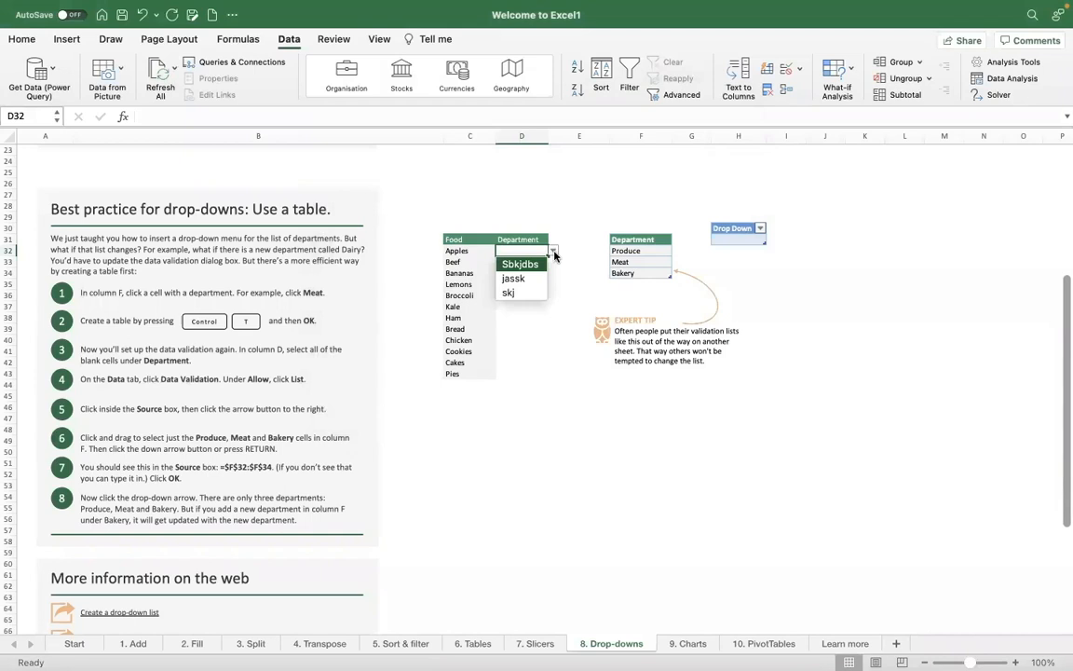
left_click(551, 341)
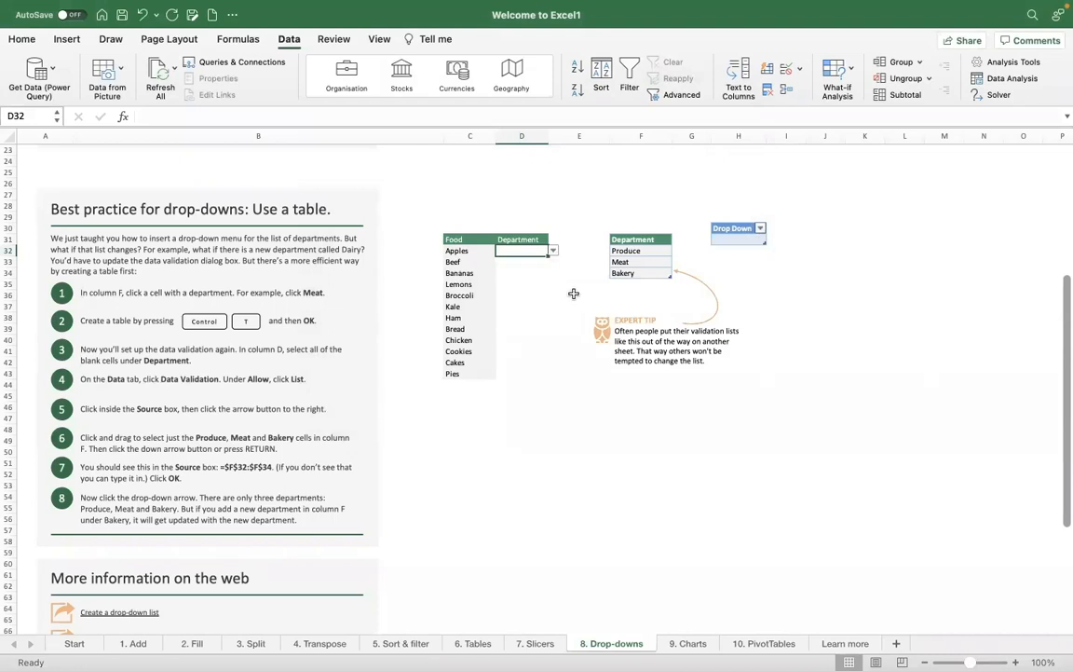
Check the drop-down of cell H31 in the Drop Down table.
left_click(756, 238)
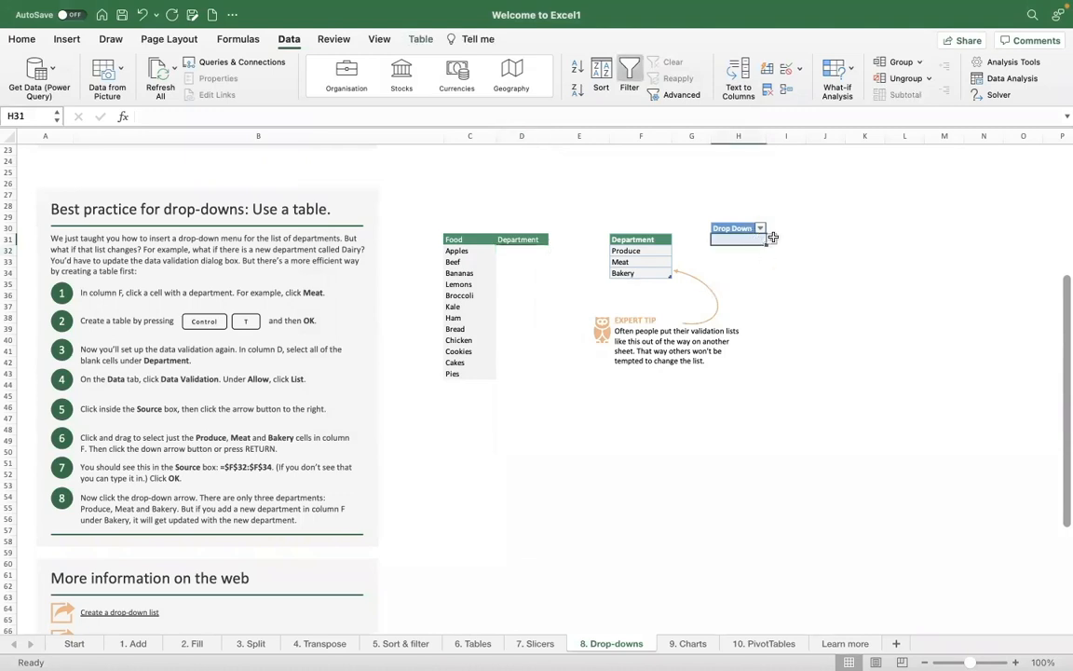
left_click(771, 239)
left_click(772, 238)
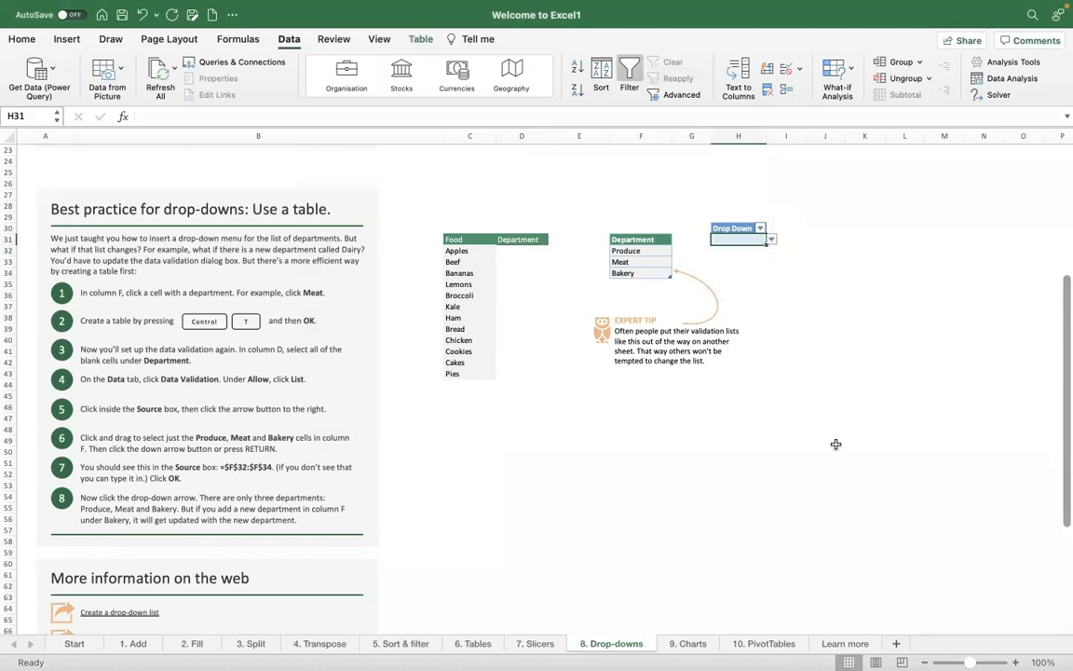
Fill the validated cell D32 down through D43 beside the food names.
left_click(530, 251)
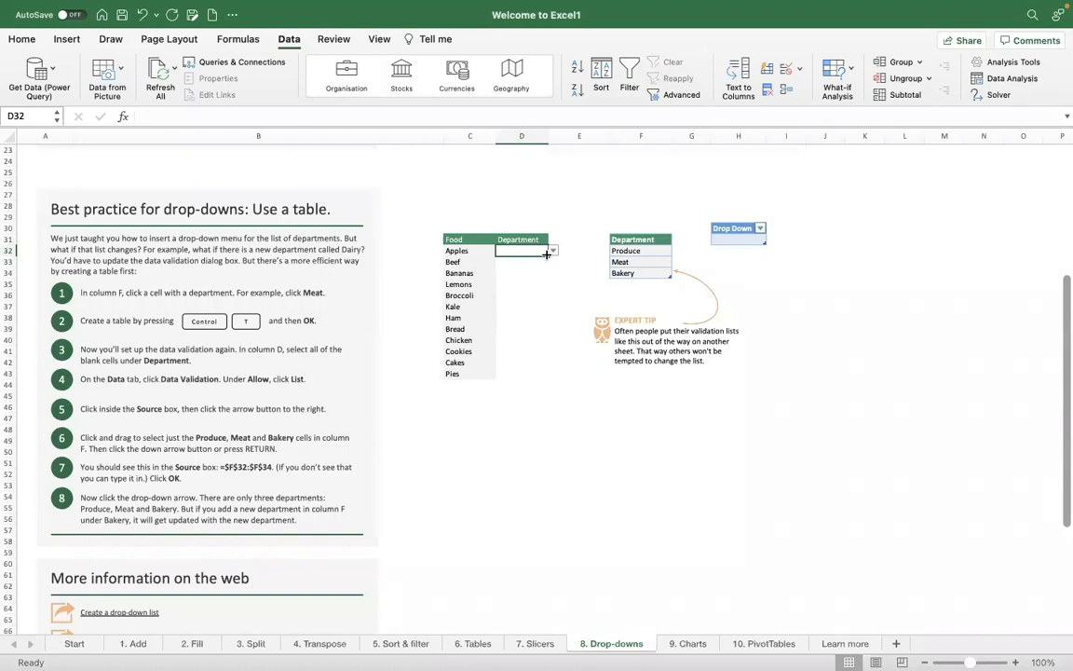
left_click_drag(547, 254, 552, 373)
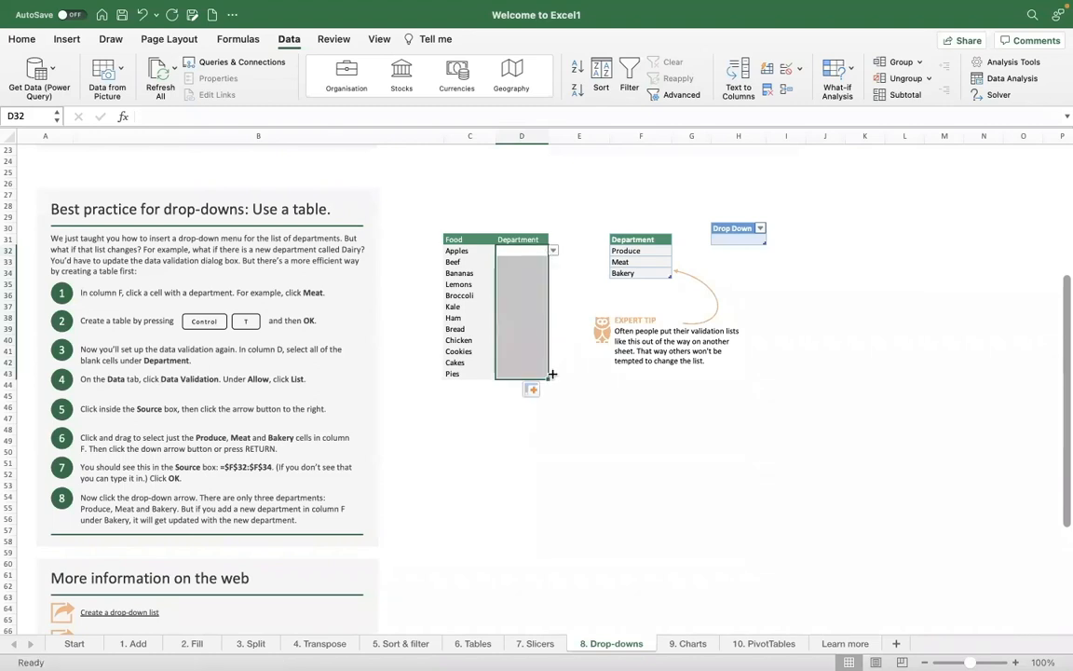
left_click(518, 284)
left_click(525, 255)
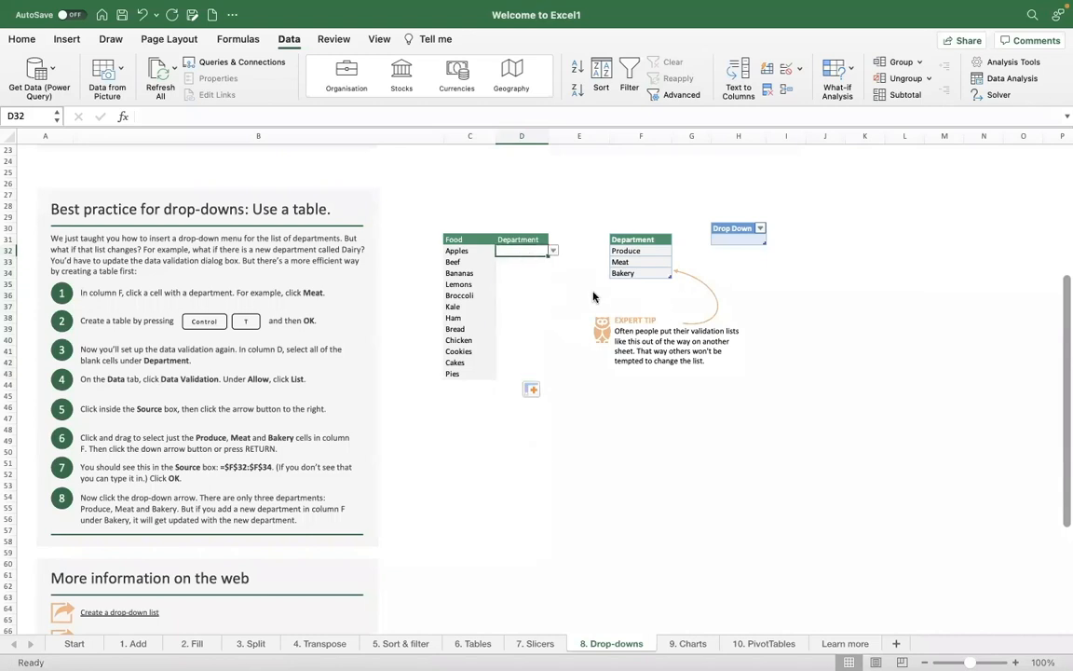
Restore the original Produce and Meat entries in D32:D43 of the Food table.
key("shift+Down")
key("shift+Down")
key("shift+Down")
key("shift+Down")
key("shift+Down")
key("shift+Down")
key("shift+Down")
key("shift+Down")
key("shift+Down")
key("shift+Down")
key("shift+Down")
key("ctrl+v")
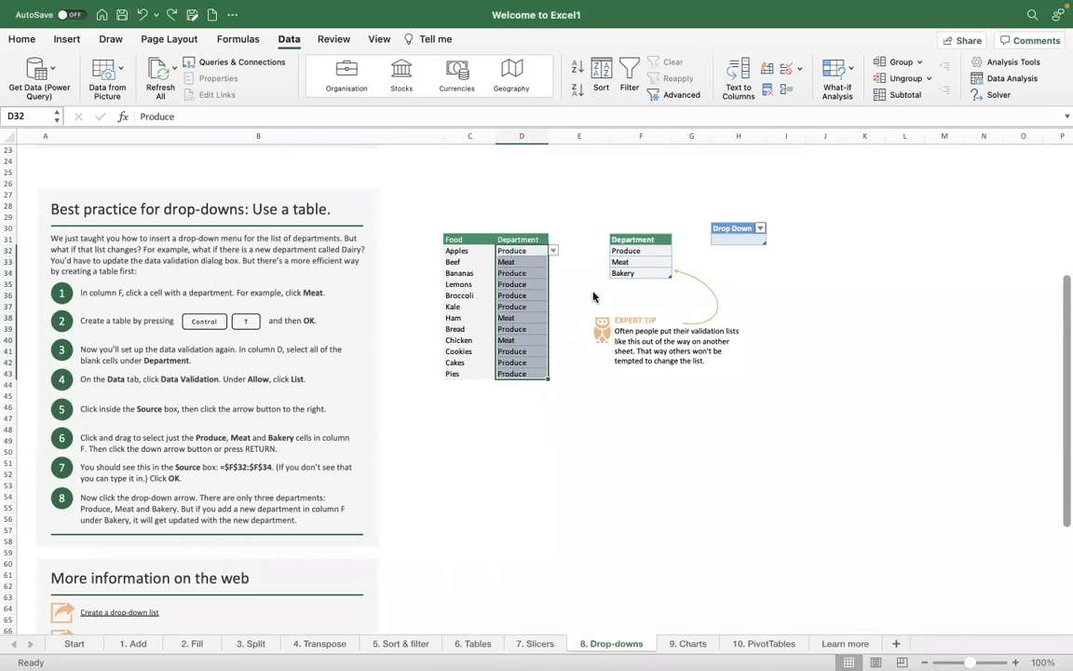
left_click(840, 261)
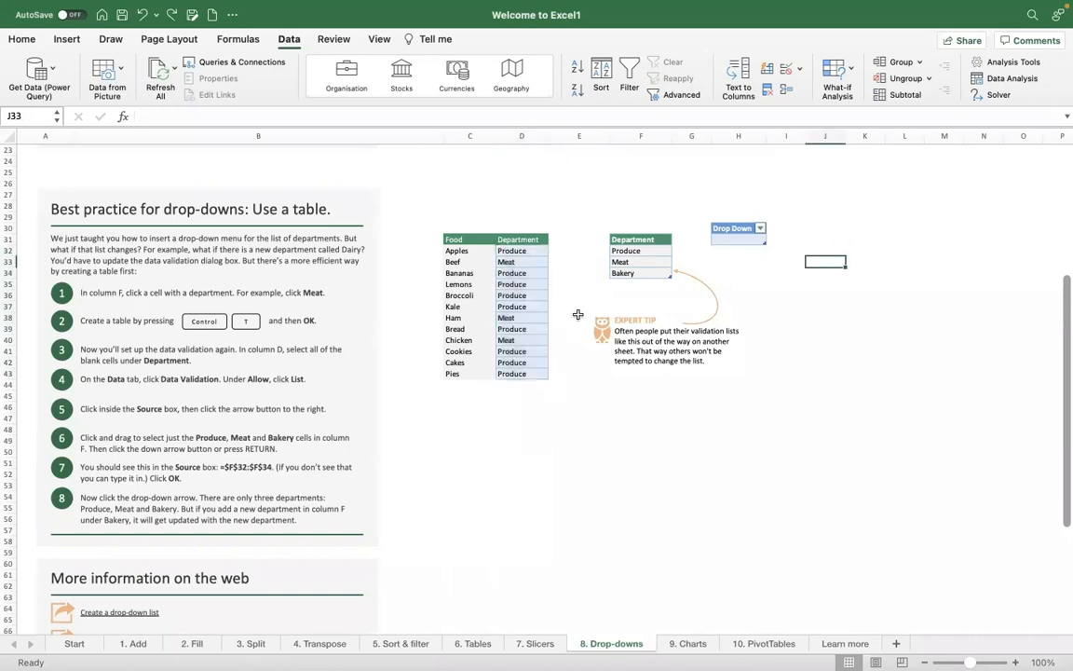
scroll(216, 527, "down", 5)
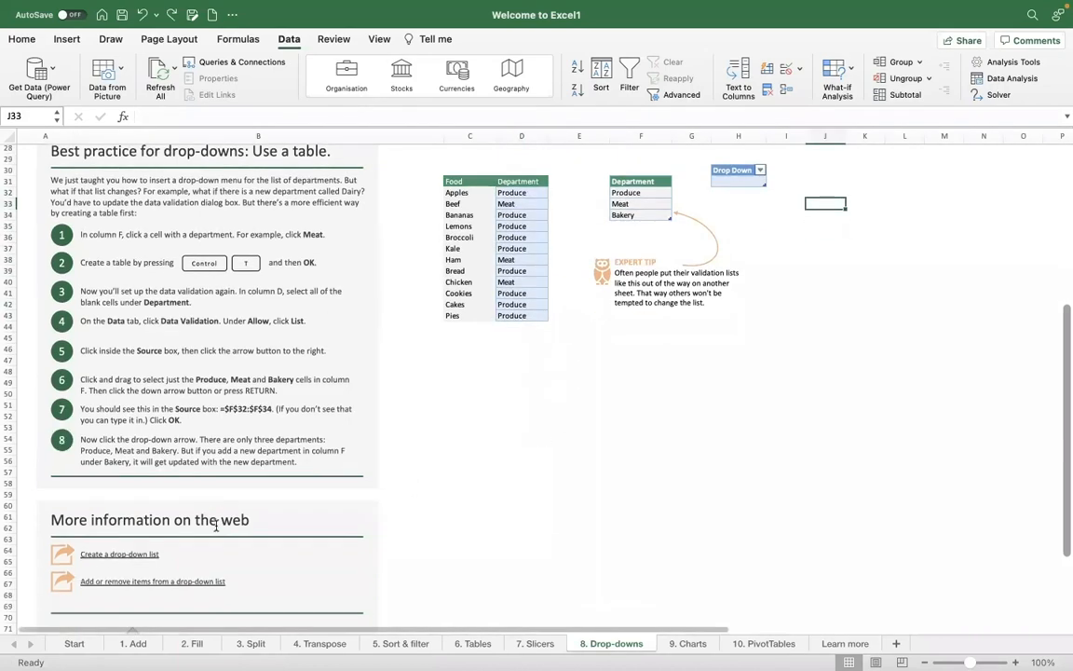
scroll(230, 553, "down", 3)
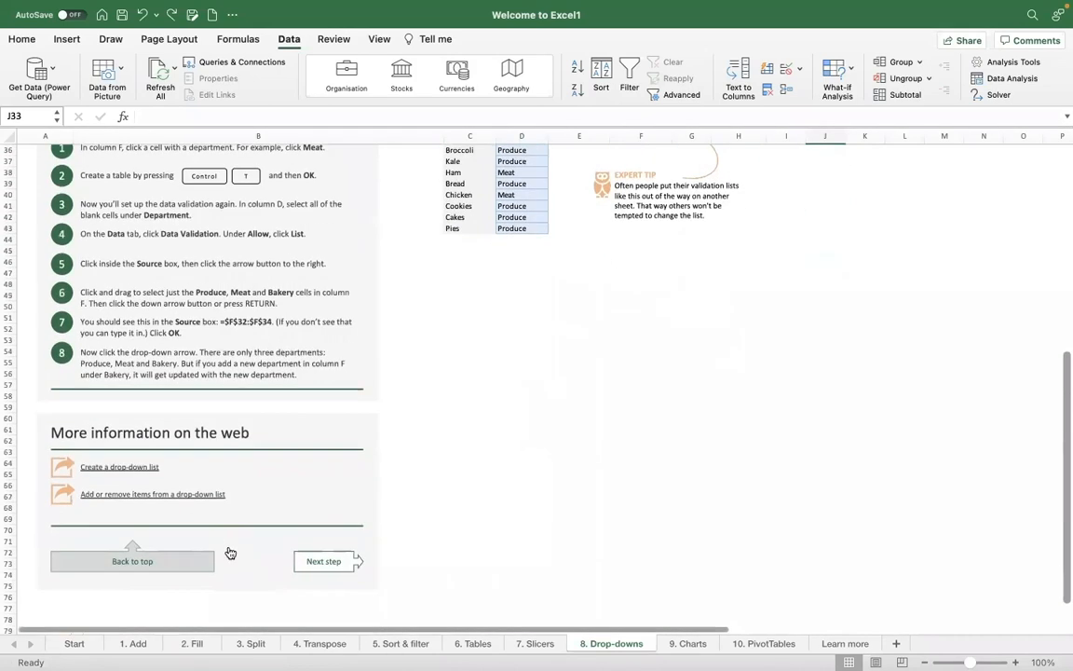
scroll(249, 469, "up", 5)
scroll(249, 469, "up", 2)
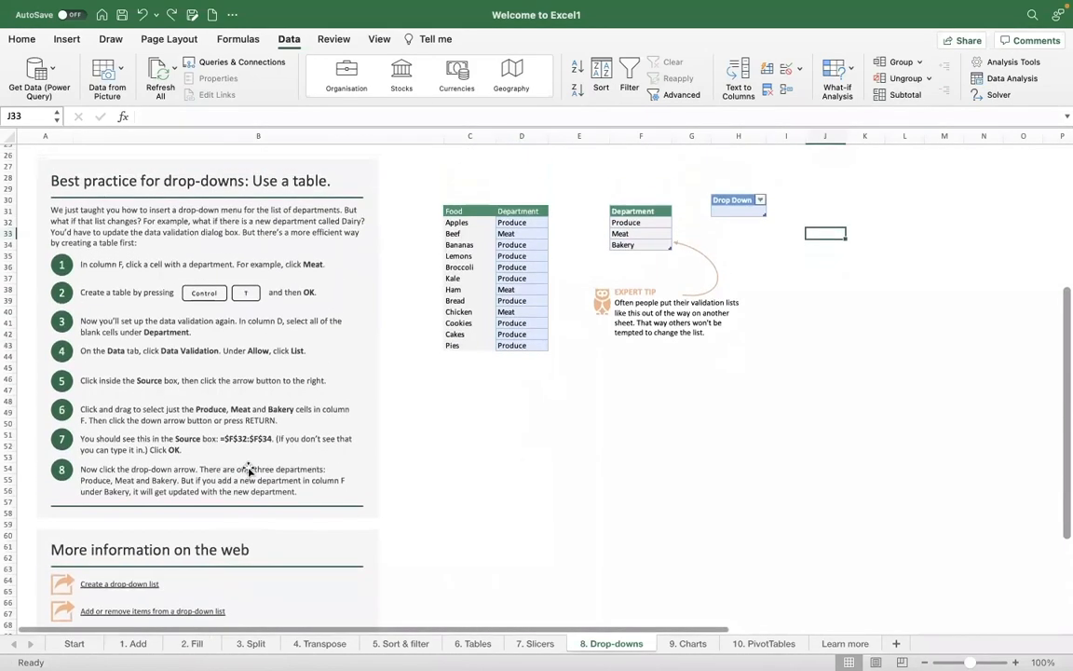